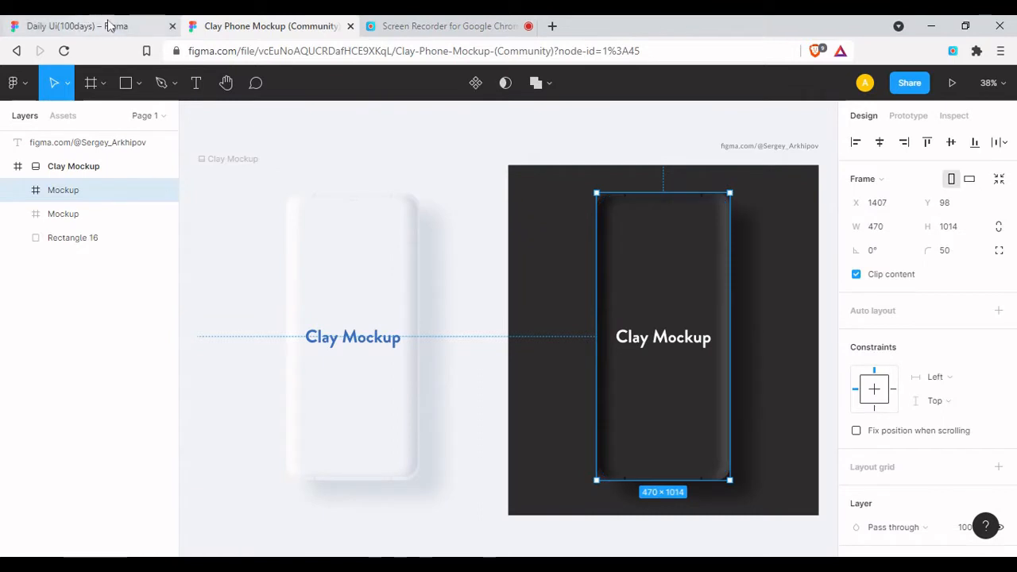
# Paste the copied dark phone mockup into the Daily Ui(100days) file and place it to the right of the Desktop - 1 frame
pyautogui.click(77, 25)
pyautogui.click(405, 218)
pyautogui.hotkey('ctrl', 'v')
pyautogui.moveTo(485, 267); pyautogui.dragTo(716, 296)
# Delete the Clay Mockup lettering from the dark phone mockup
pyautogui.doubleClick(714, 335)
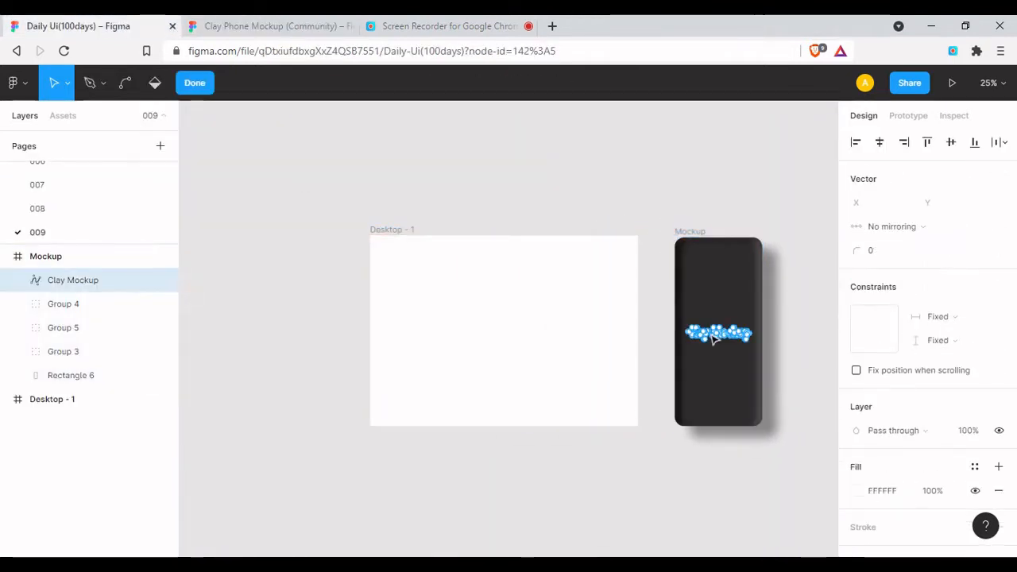
pyautogui.press('Escape')
pyautogui.press('Delete')
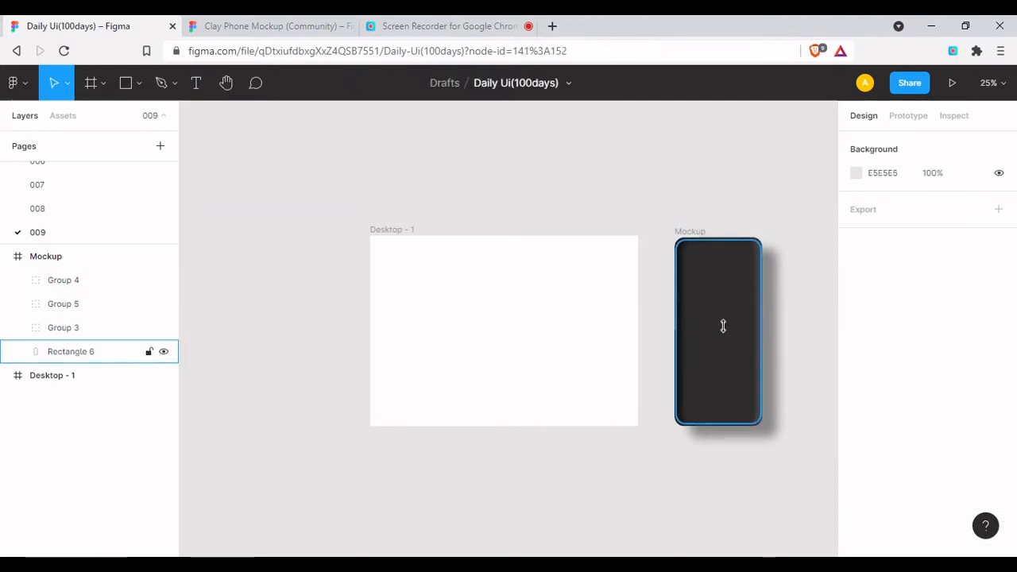
pyautogui.click(392, 229)
pyautogui.click(286, 199)
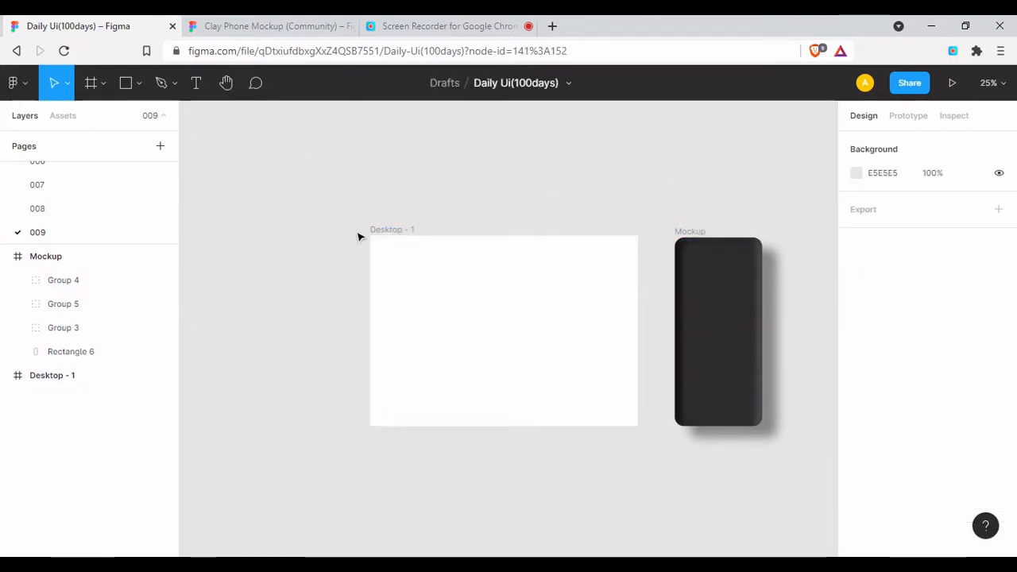
pyautogui.press('+')
pyautogui.moveTo(357, 236); pyautogui.dragTo(382, 195)
pyautogui.press('-')
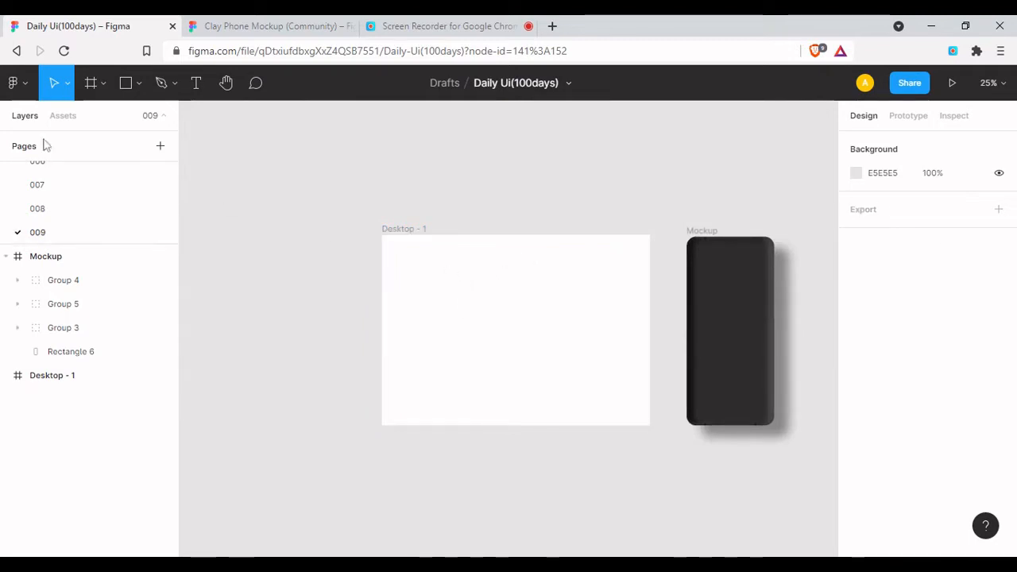
# Add an iPhone 11 Pro Max frame and move it inside the Desktop - 1 frame
pyautogui.press('f')
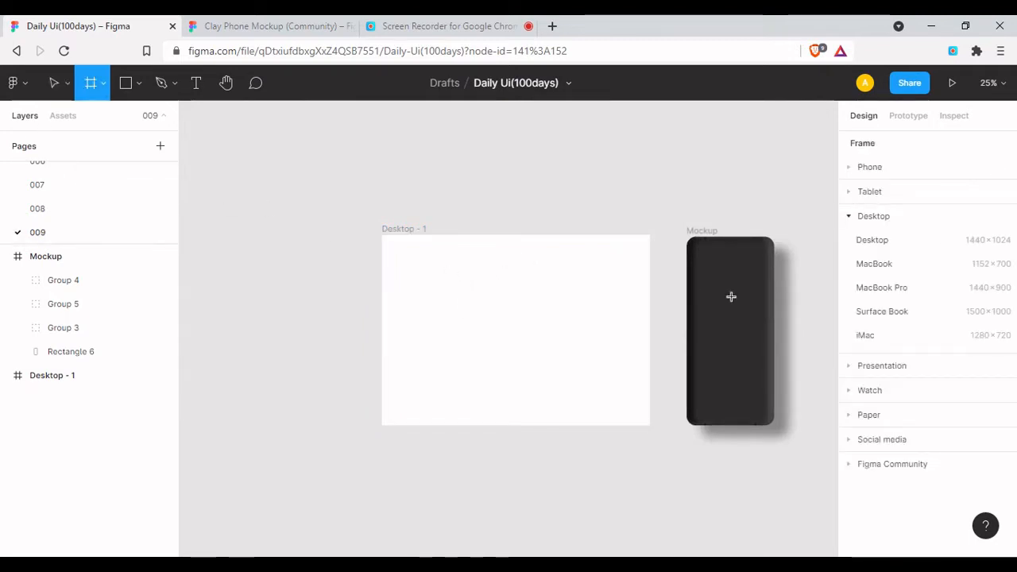
pyautogui.click(860, 170)
pyautogui.click(894, 192)
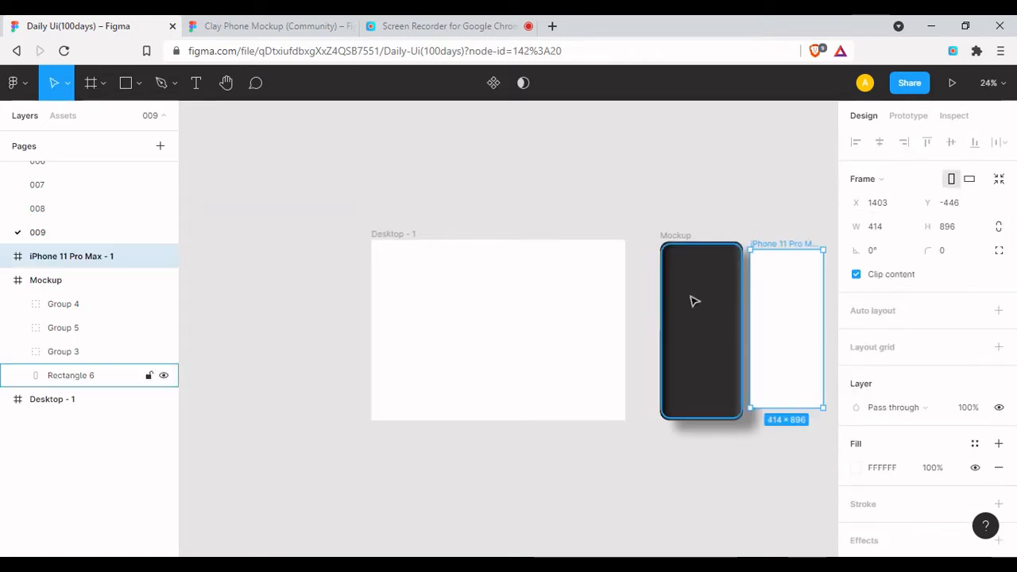
pyautogui.moveTo(789, 315); pyautogui.dragTo(529, 305)
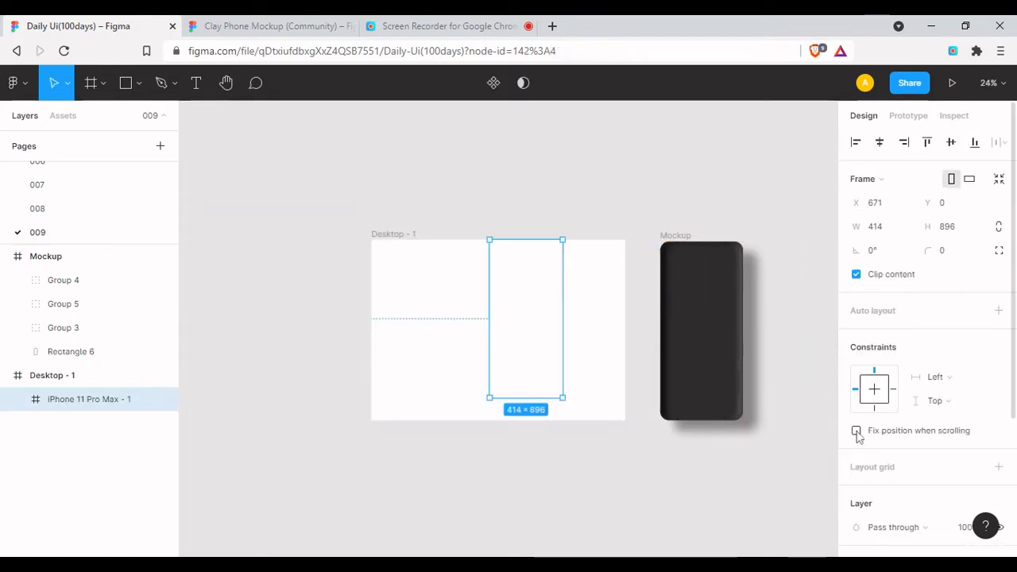
# Fill the Desktop - 1 frame with black and centre the phone frame inside it
pyautogui.click(379, 237)
pyautogui.click(856, 469)
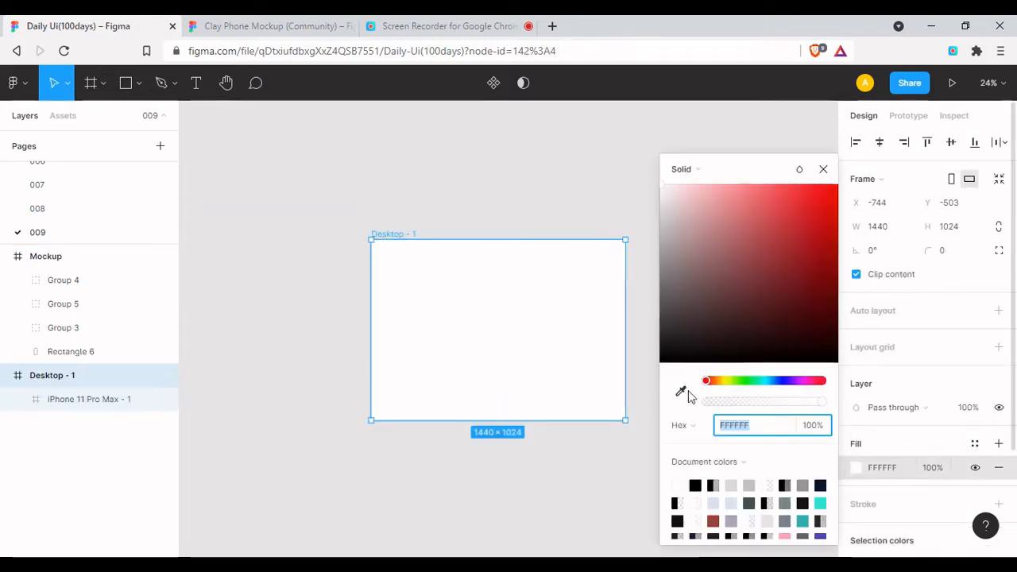
pyautogui.click(704, 488)
pyautogui.click(822, 177)
pyautogui.moveTo(531, 326)
pyautogui.mouseDown()
pyautogui.moveTo(516, 347)
pyautogui.moveTo(511, 329)
pyautogui.mouseUp()
pyautogui.click(536, 186)
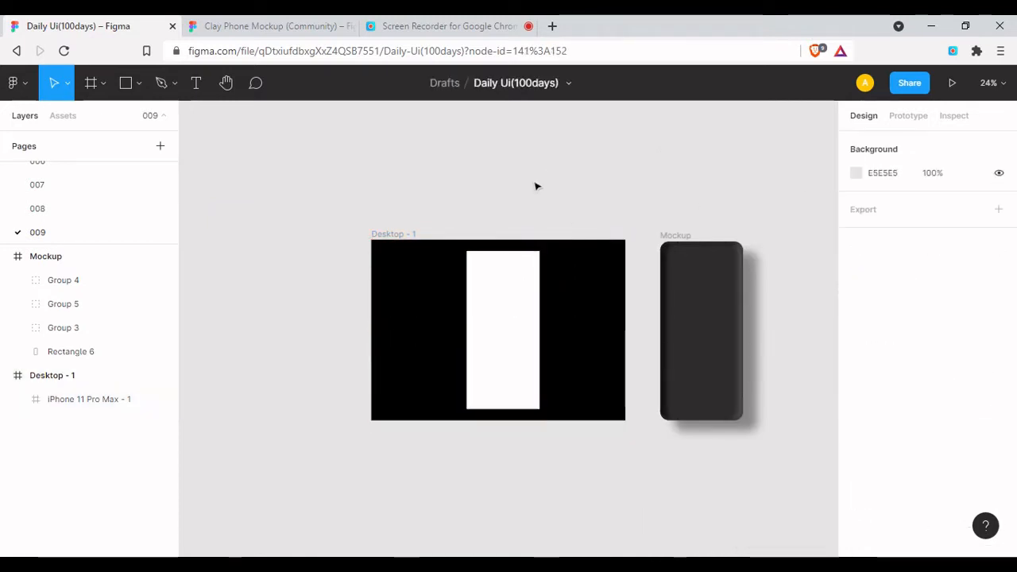
# Draw a rectangle about 274 × 899 and place it on the black frame, to the left of the phone frame
pyautogui.scroll(3, 536, 173)
pyautogui.press('t')
pyautogui.press('r')
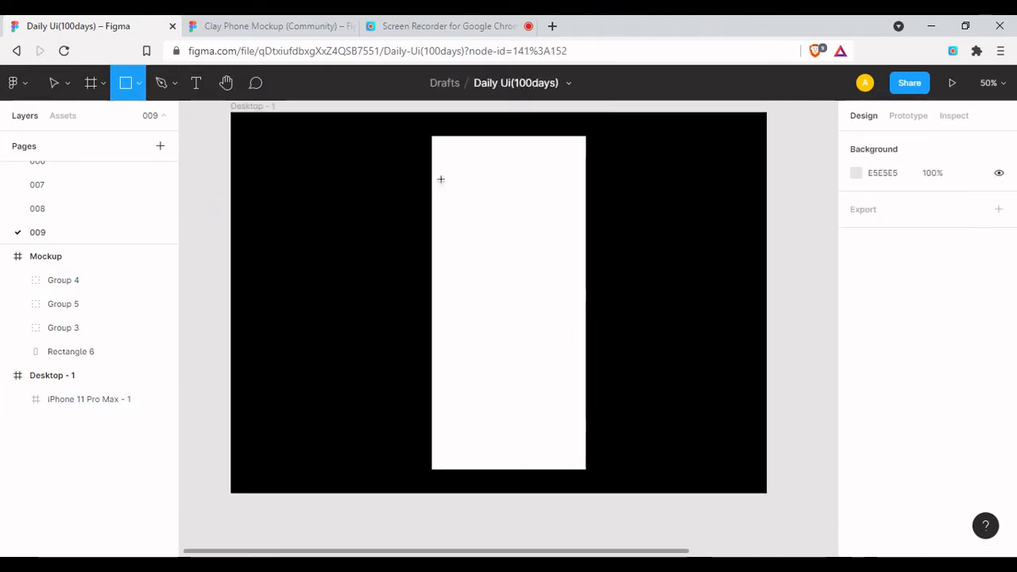
pyautogui.moveTo(430, 136); pyautogui.dragTo(535, 474)
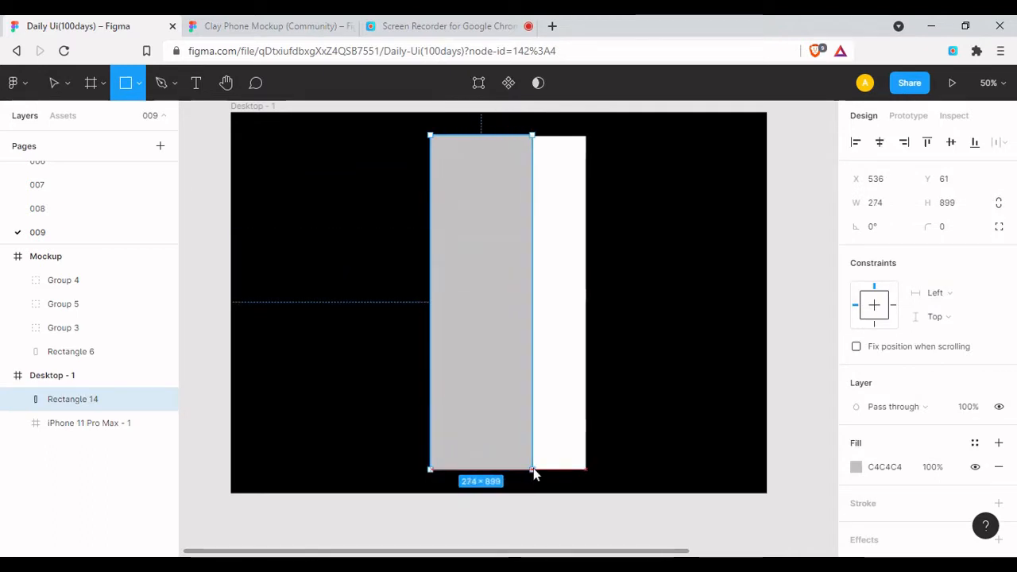
pyautogui.moveTo(484, 305); pyautogui.dragTo(340, 312)
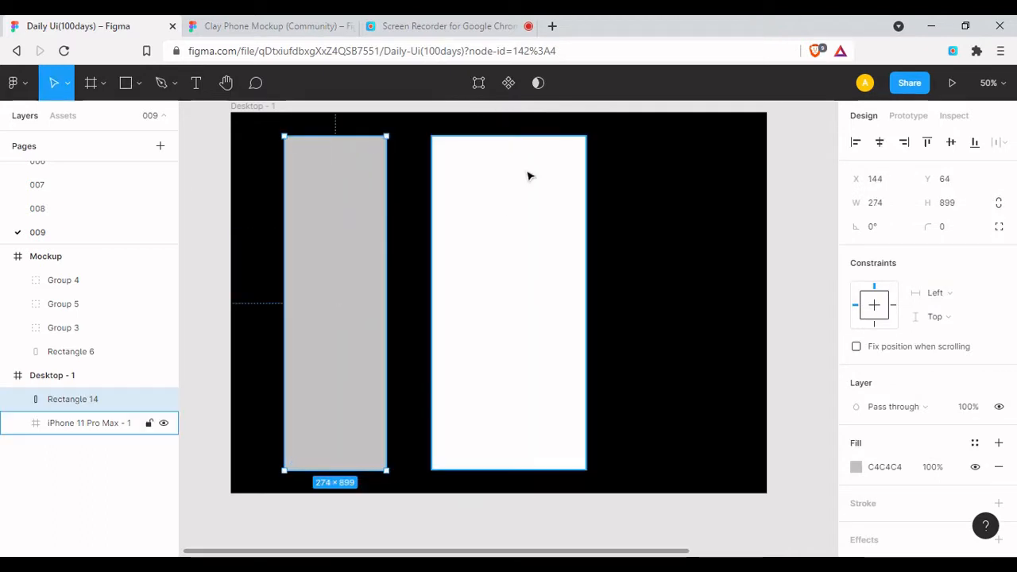
pyautogui.click(530, 176)
# Open a new browser tab and search Google Images for "books"
pyautogui.click(553, 26)
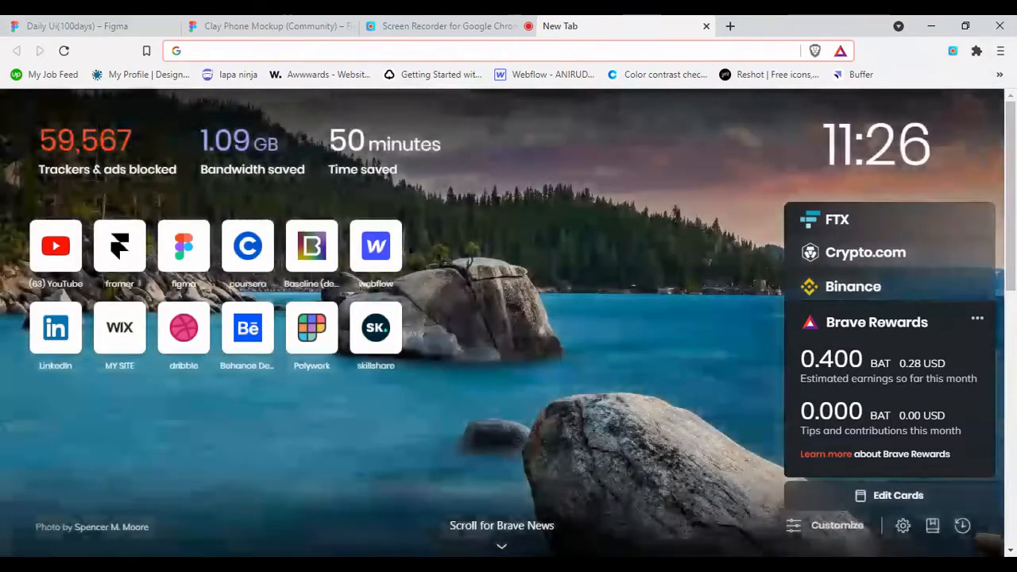
pyautogui.write('books')
pyautogui.press('Return')
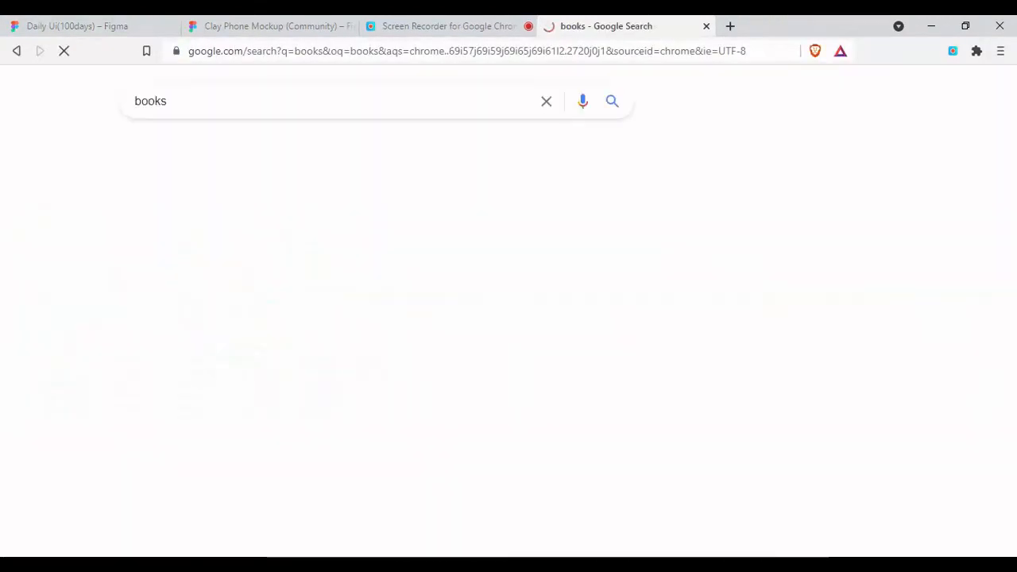
pyautogui.click(225, 151)
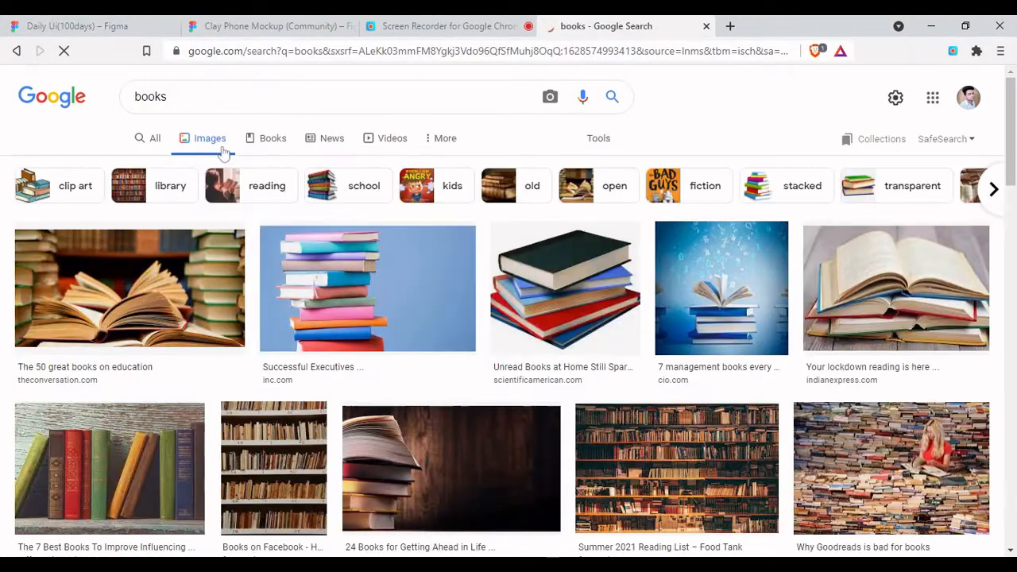
# Refine the image search to "books sapiens" and open the large preview of the Sapiens cover from amazon.in
pyautogui.click(239, 97)
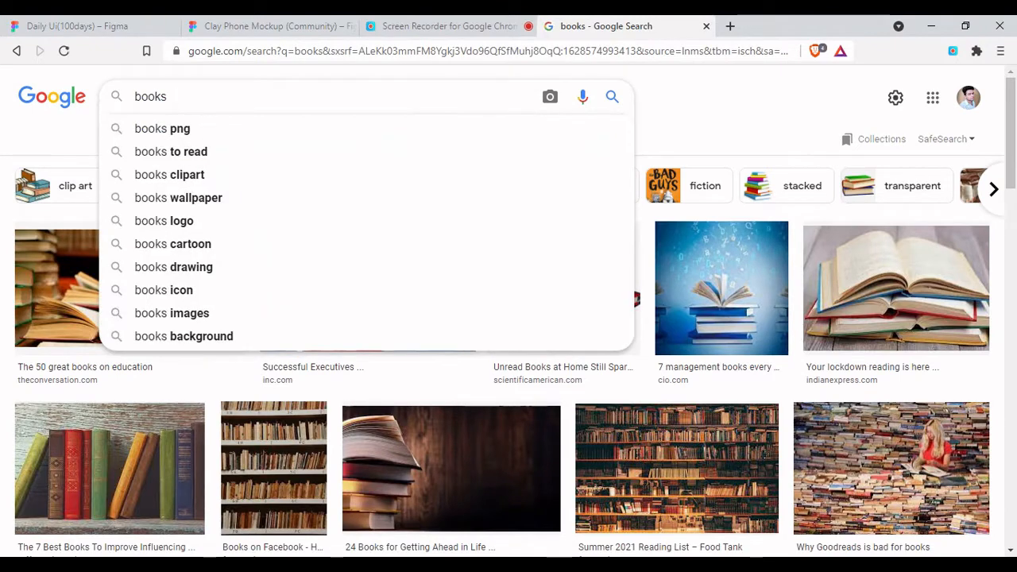
pyautogui.write('sapiens')
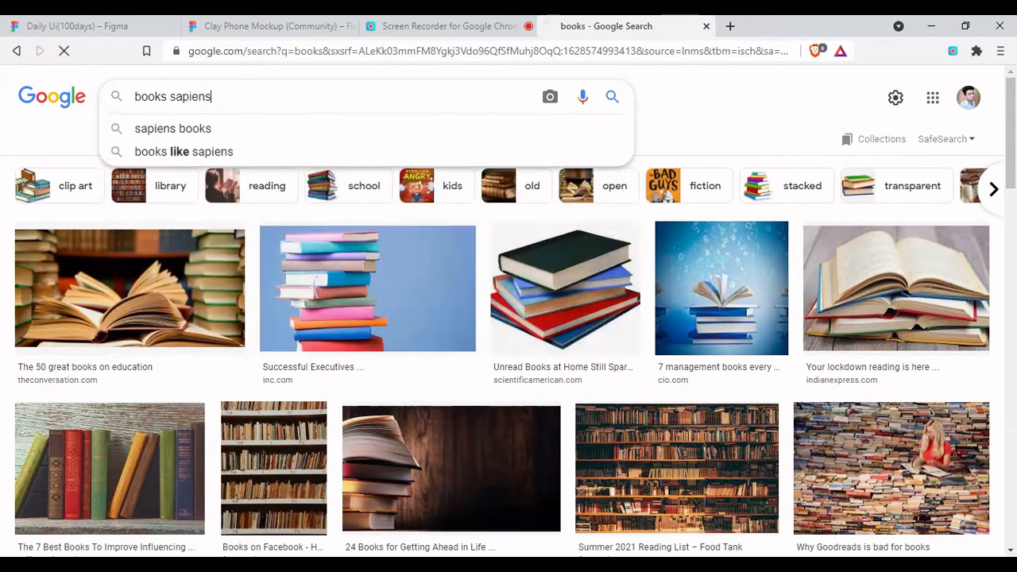
pyautogui.press('Return')
pyautogui.scroll(-6, 5, 162)
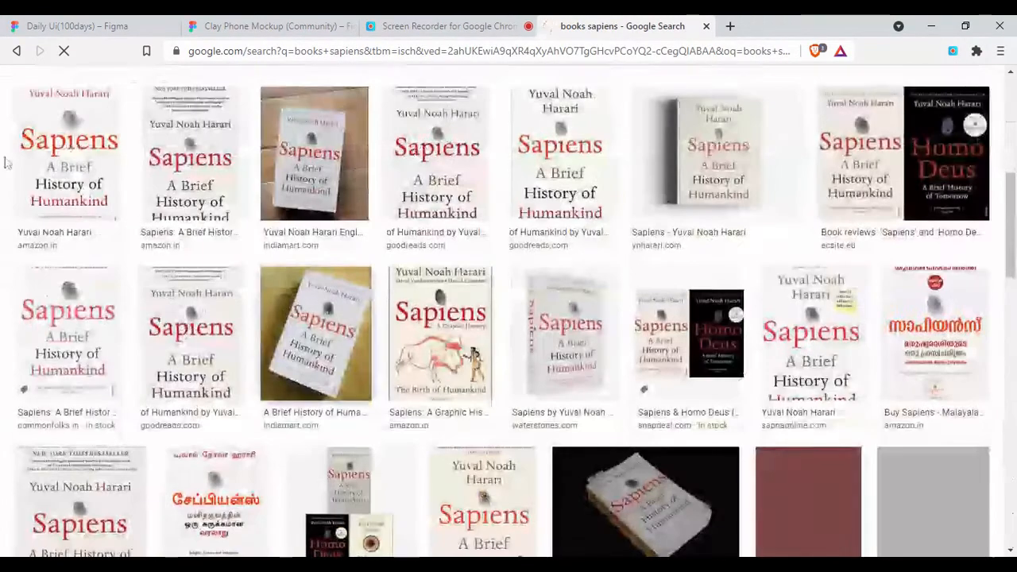
pyautogui.click(48, 167)
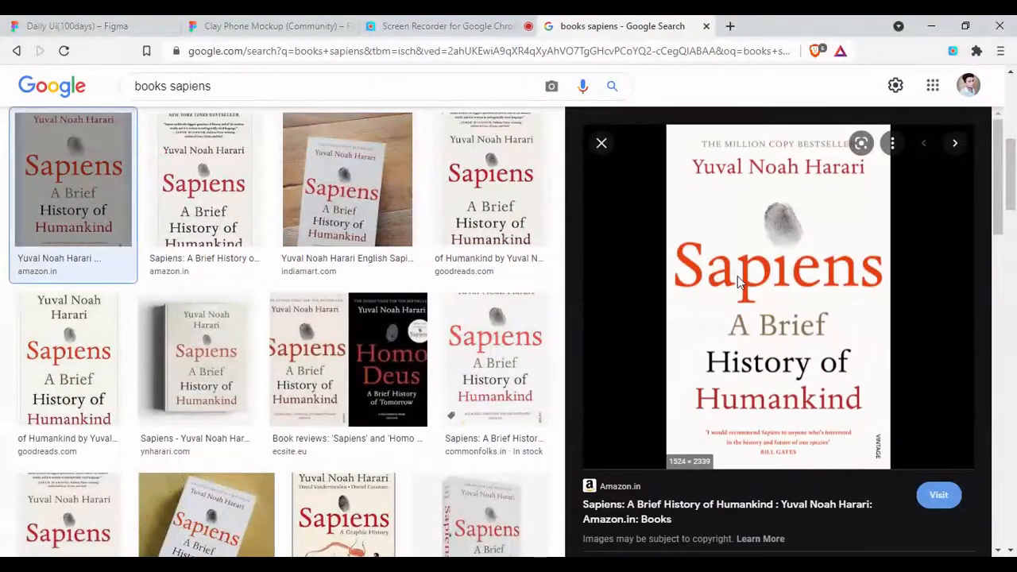
# Paste the Sapiens cover image into the Daily Ui(100days) file and set its width to 50
pyautogui.click(80, 26)
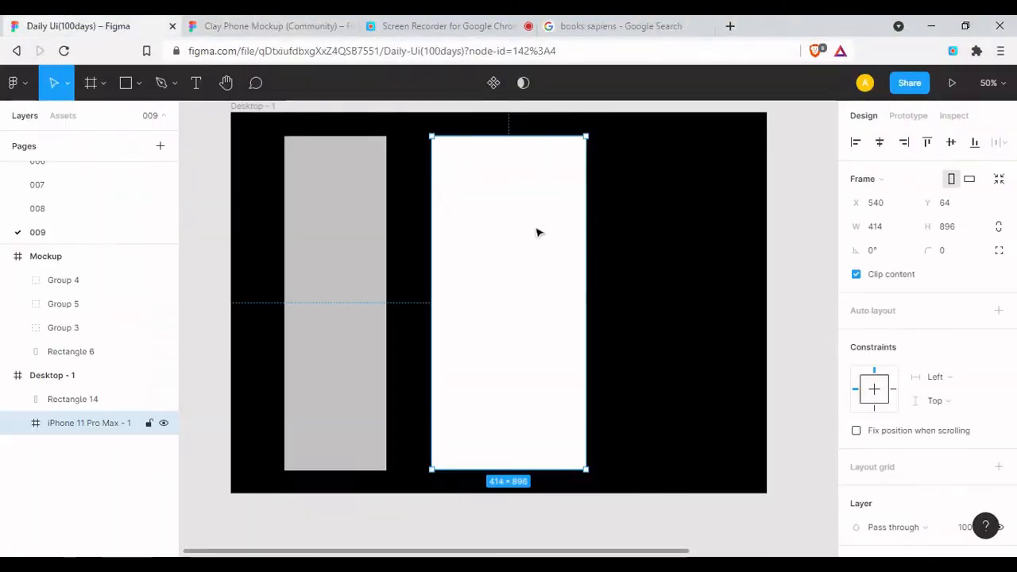
pyautogui.click(747, 222)
pyautogui.hotkey('ctrl', 'v')
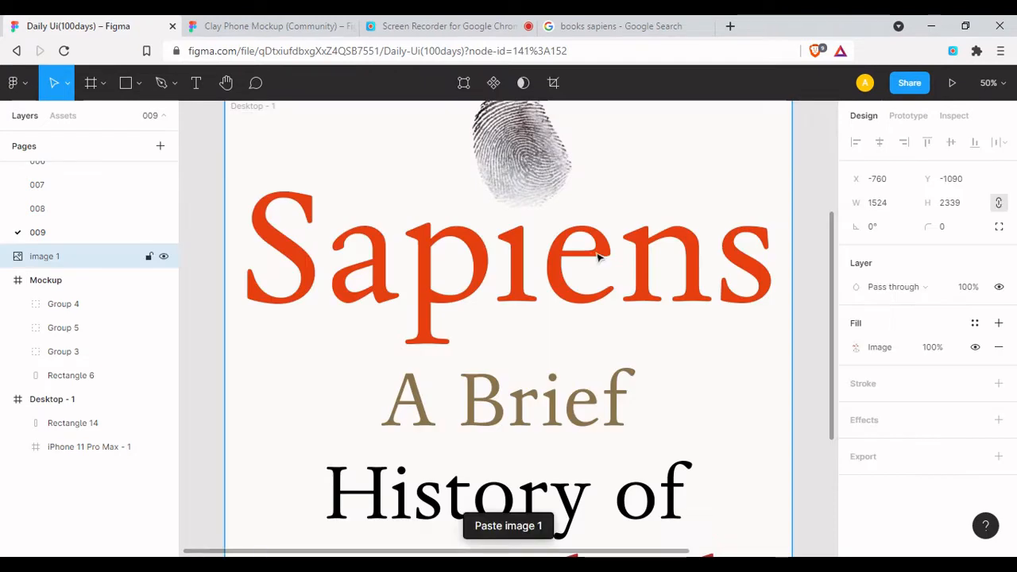
pyautogui.write('50')
pyautogui.press('Return')
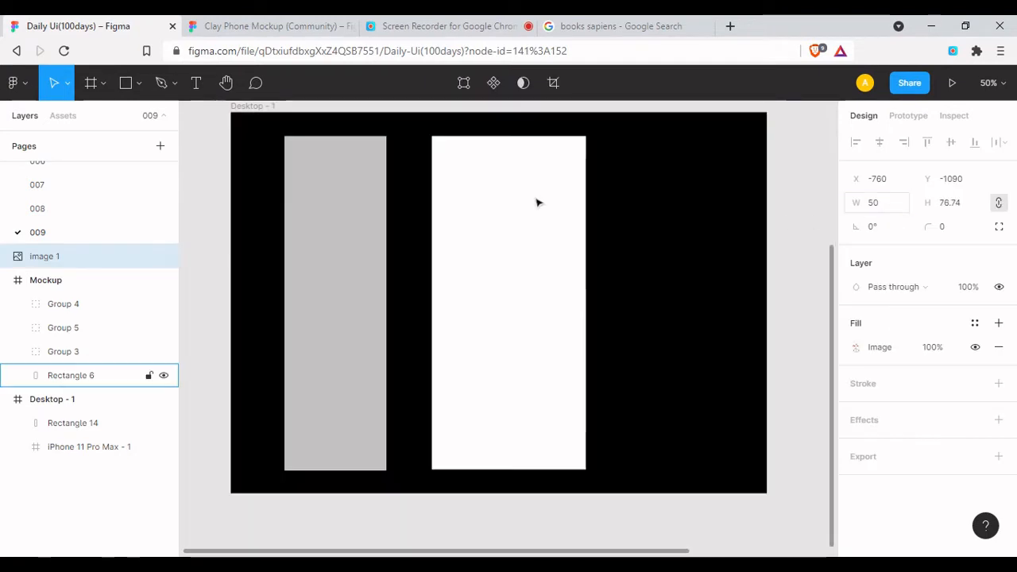
# Move the cover image into the phone frame and set its width to 100
pyautogui.press('-')
pyautogui.moveTo(370, 118); pyautogui.dragTo(511, 290)
pyautogui.click(883, 213)
pyautogui.write('100')
pyautogui.press('Return')
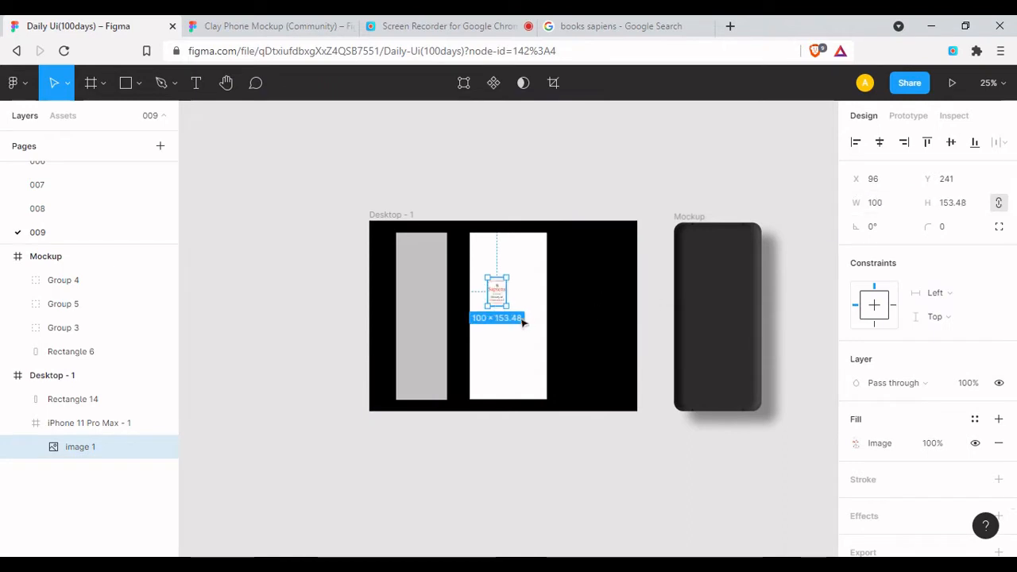
# Set the cover's corner radius to 10 and place it in the upper middle of the phone frame
pyautogui.press('+')
pyautogui.moveTo(482, 274); pyautogui.dragTo(536, 211)
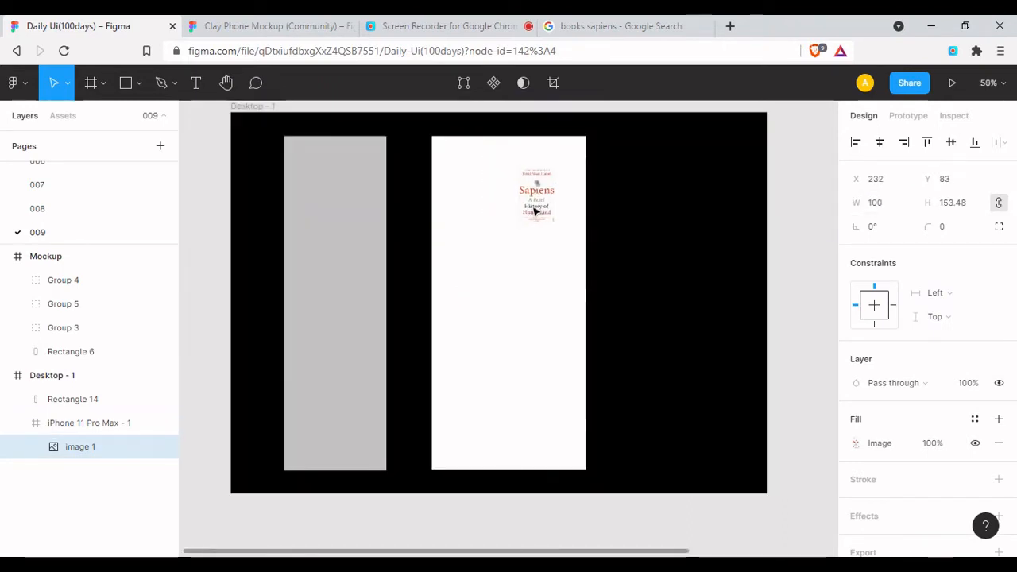
pyautogui.click(950, 228)
pyautogui.write('10')
pyautogui.moveTo(536, 186); pyautogui.dragTo(517, 216)
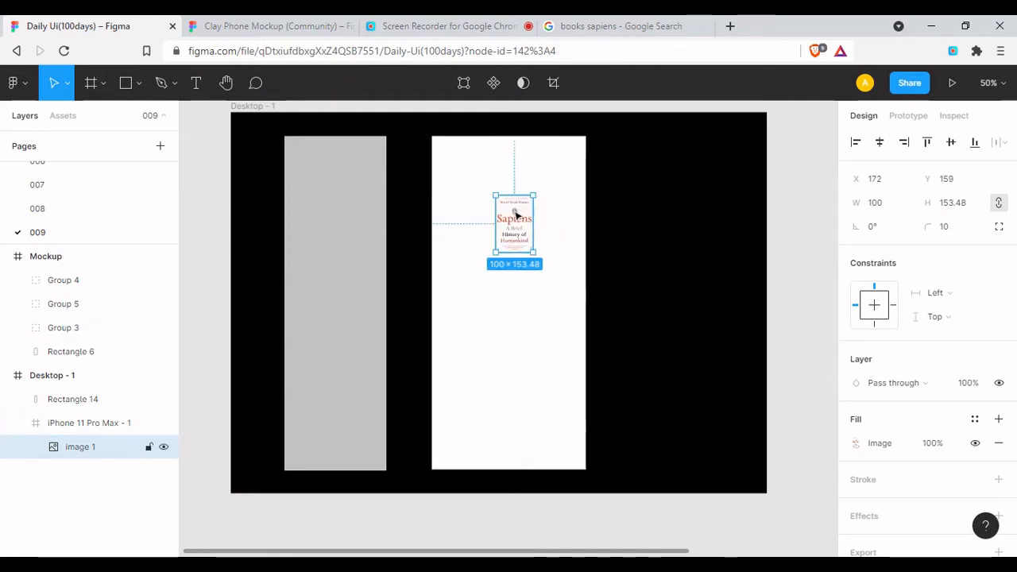
pyautogui.click(483, 159)
pyautogui.scroll(-2, 864, 458)
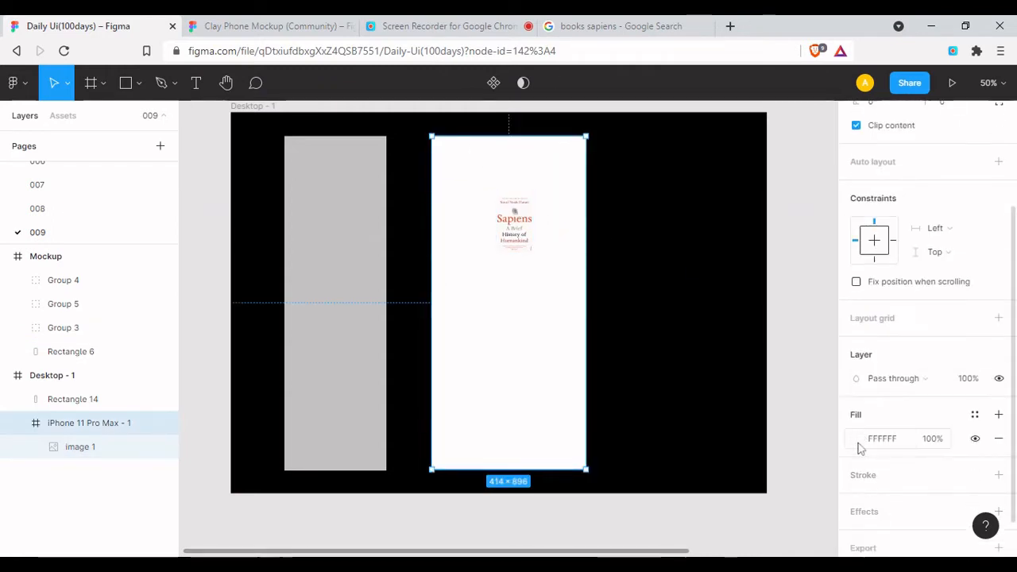
pyautogui.click(858, 438)
pyautogui.click(765, 379)
pyautogui.click(667, 189)
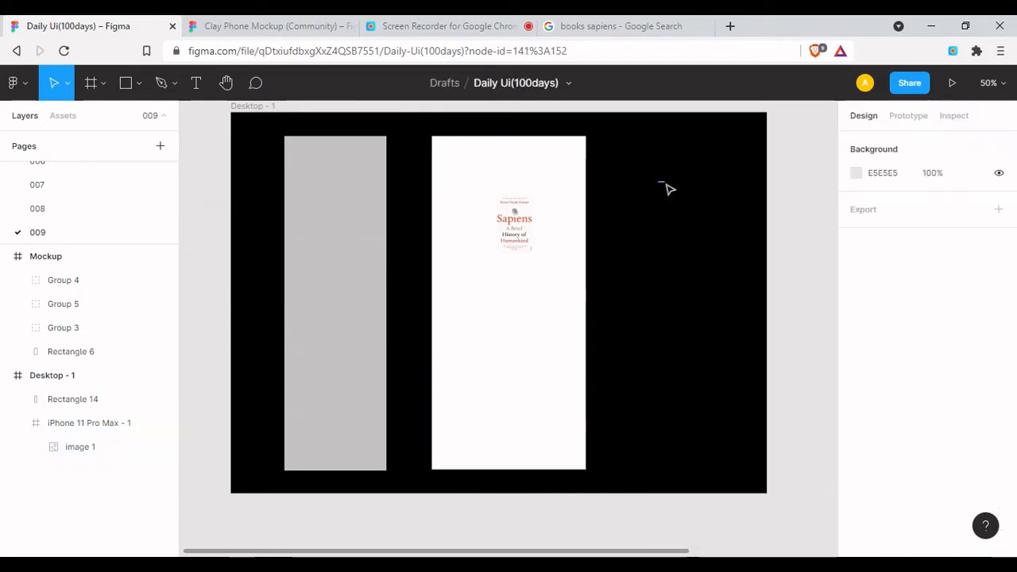
# Change the phone frame's solid fill to the light blue E0F9FF
pyautogui.click(454, 167)
pyautogui.scroll(-3, 859, 509)
pyautogui.click(856, 439)
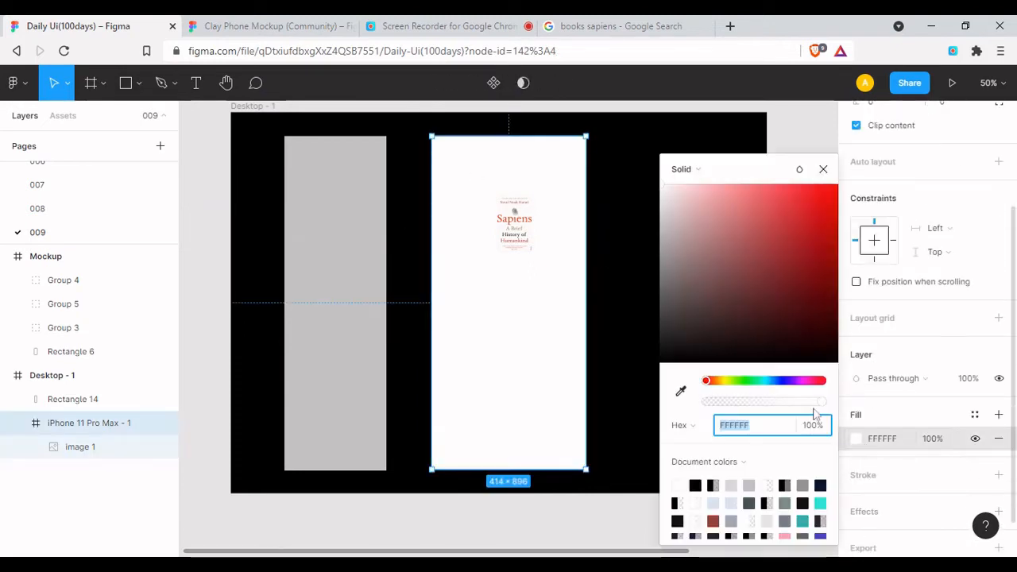
pyautogui.click(765, 380)
pyautogui.click(666, 195)
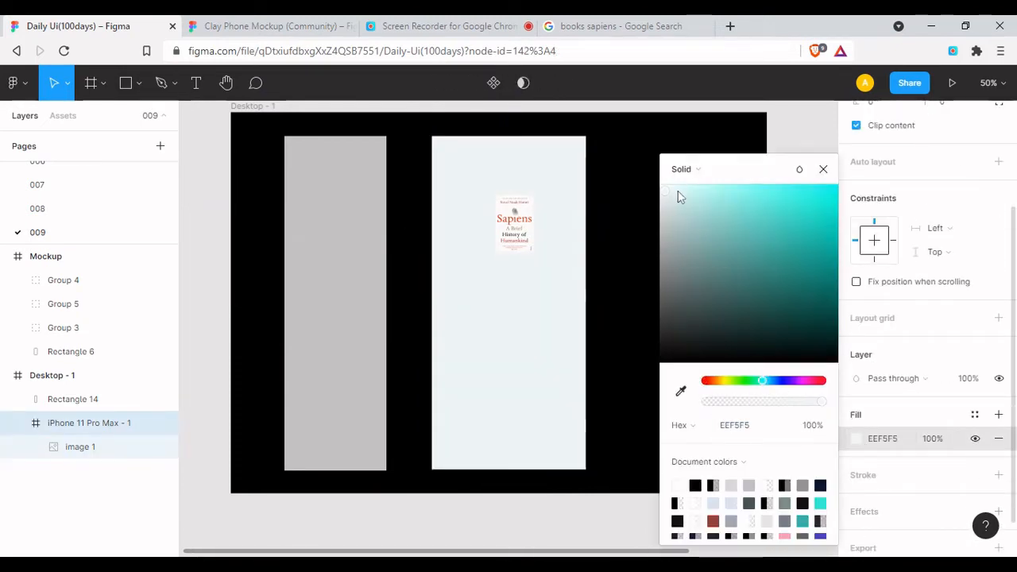
pyautogui.moveTo(675, 190); pyautogui.dragTo(681, 192)
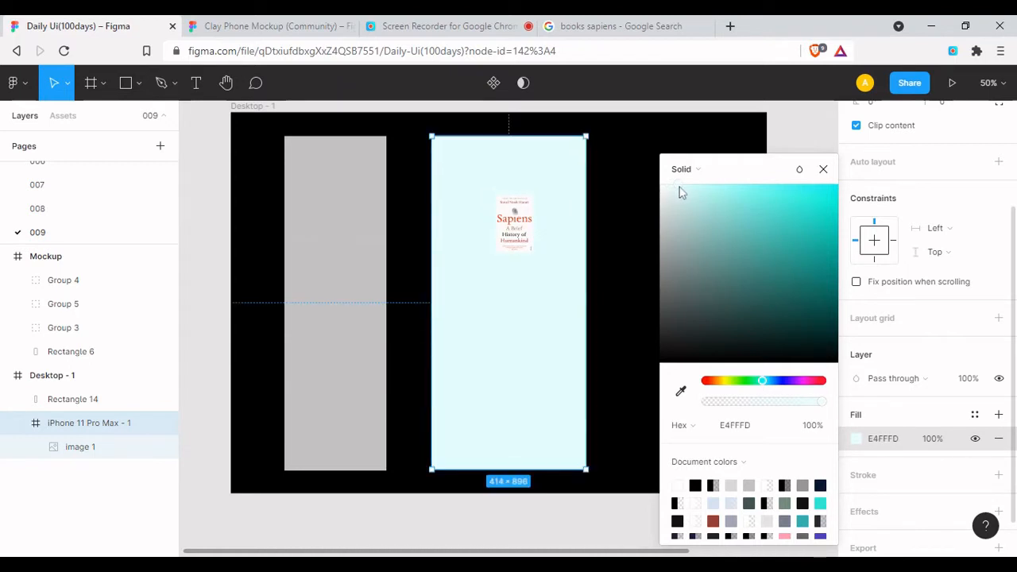
pyautogui.moveTo(776, 382); pyautogui.dragTo(768, 385)
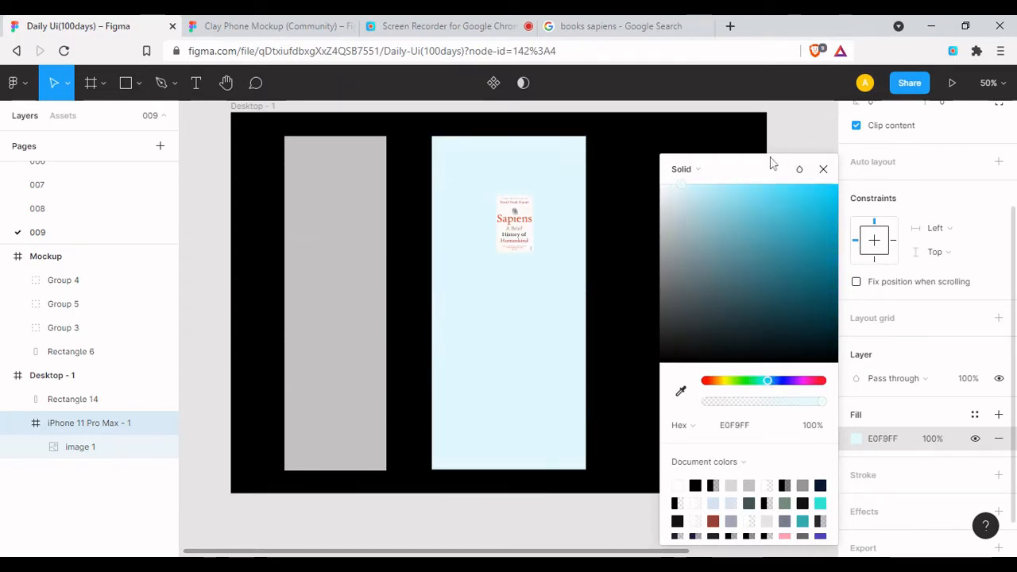
pyautogui.click(824, 169)
# Move the Sapiens cover to about X 58, Y 99 near the phone frame's upper-left corner
pyautogui.moveTo(521, 230); pyautogui.dragTo(485, 278)
pyautogui.hotkey('ctrl', '+')
pyautogui.click(490, 193)
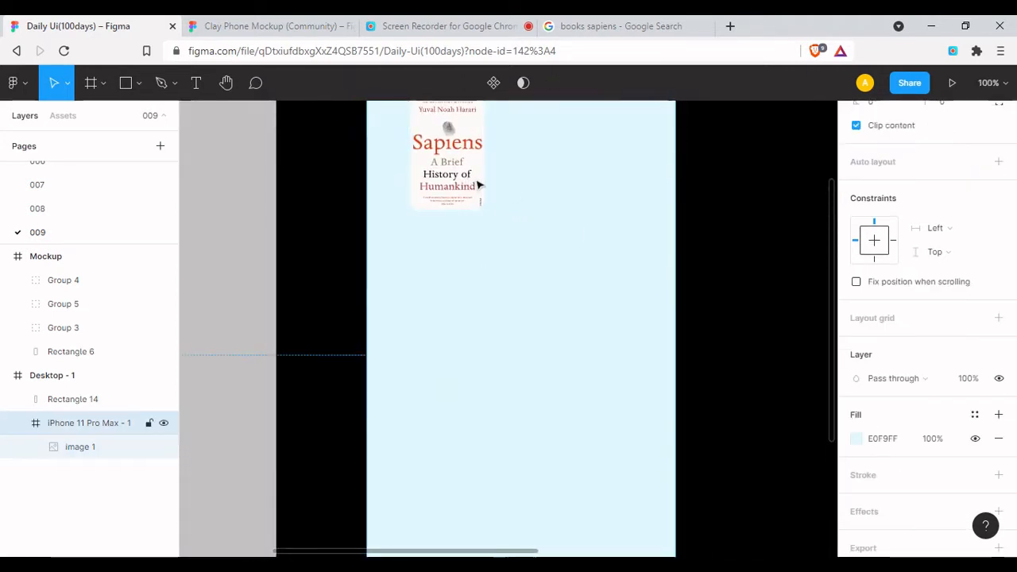
# Set the Sapiens cover's corner radius to 6
pyautogui.click(479, 186)
pyautogui.click(943, 175)
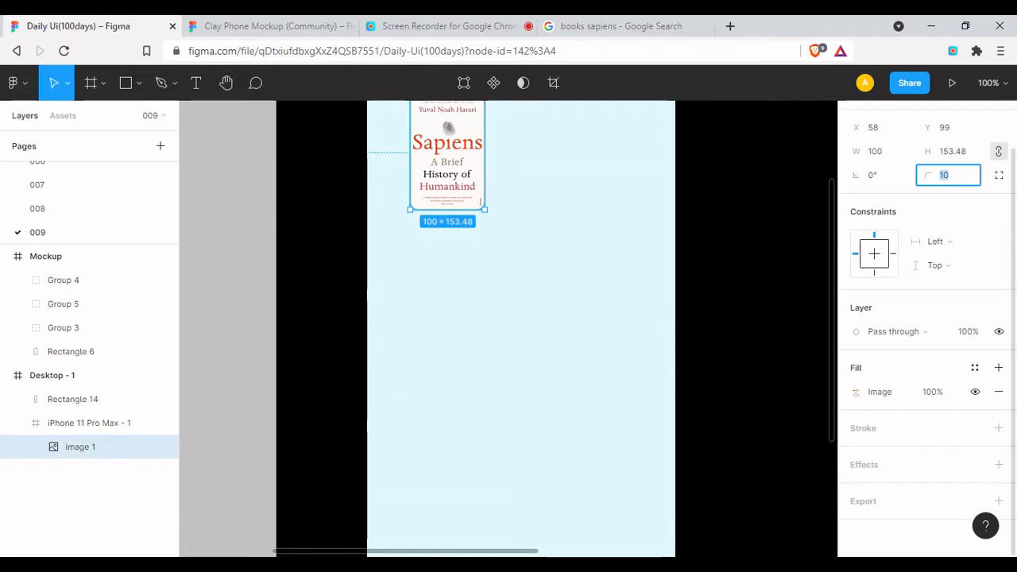
pyautogui.click(602, 250)
pyautogui.moveTo(551, 183); pyautogui.dragTo(538, 237)
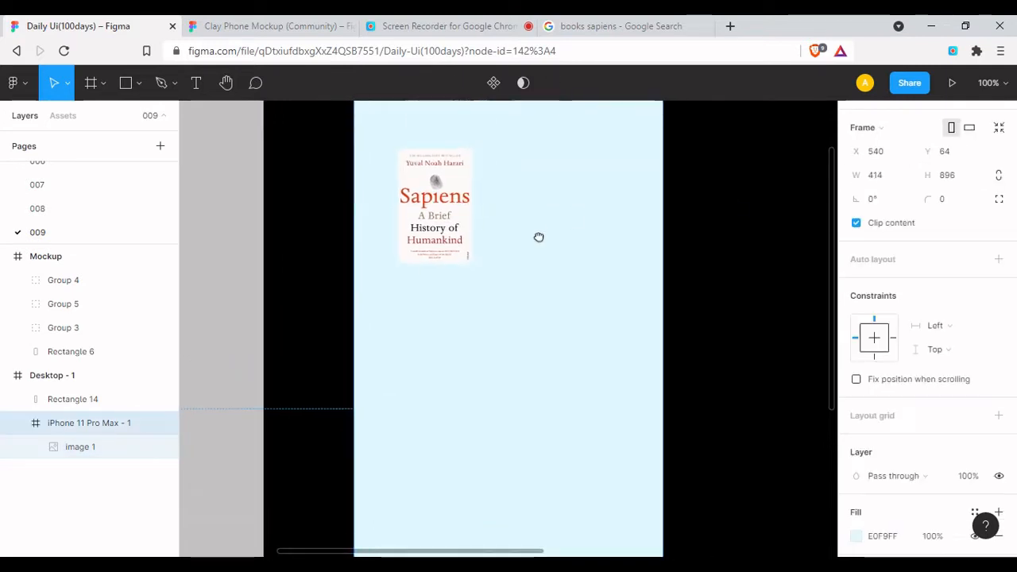
pyautogui.click(444, 215)
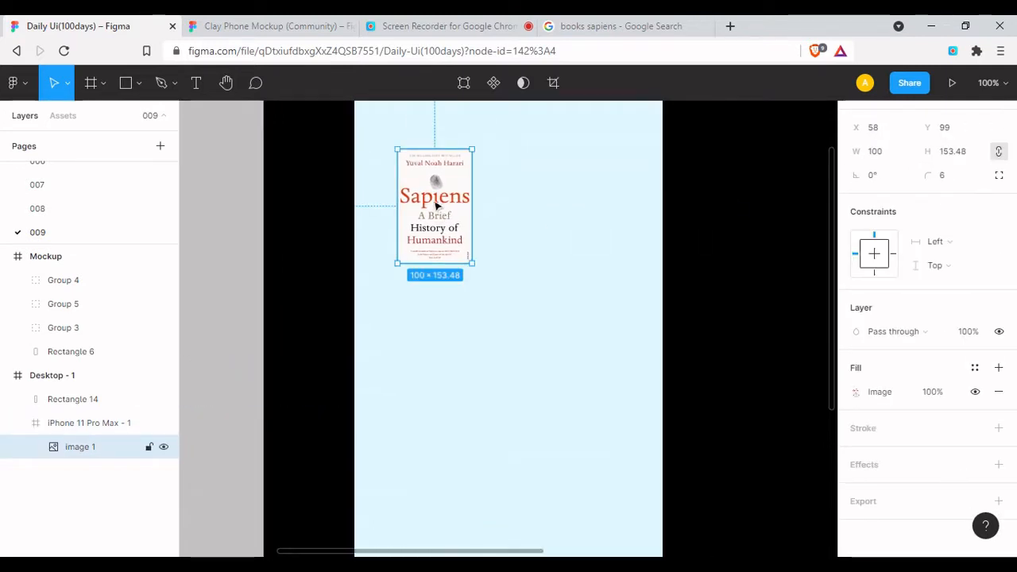
# Set the Sapiens cover's corner radius to 4
pyautogui.doubleClick(435, 205)
pyautogui.click(822, 199)
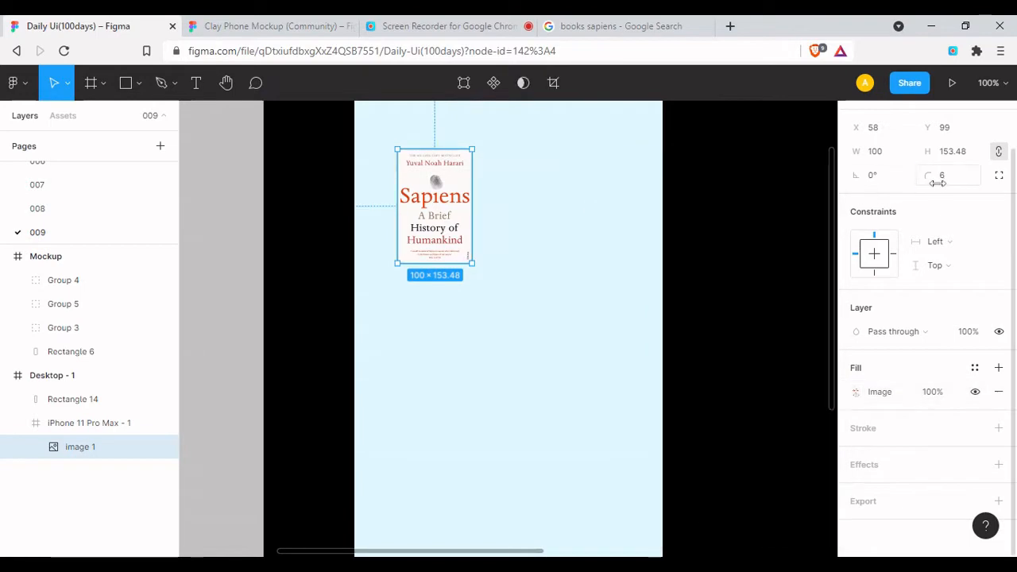
pyautogui.click(630, 236)
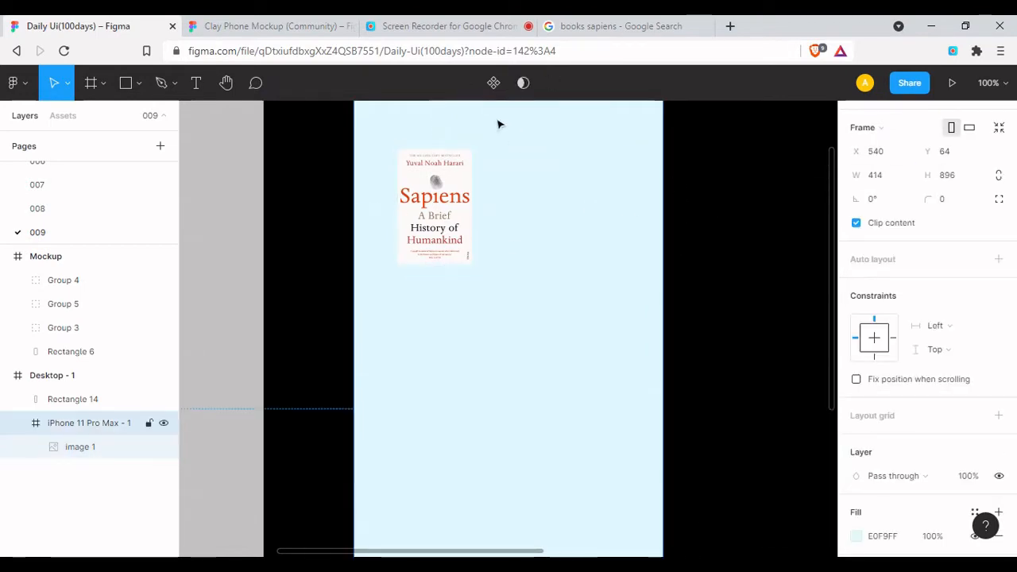
# Switch to Google Images, search for "hooked" and copy the yellow Hooked book cover
pyautogui.click(619, 25)
pyautogui.tripleClick(191, 86)
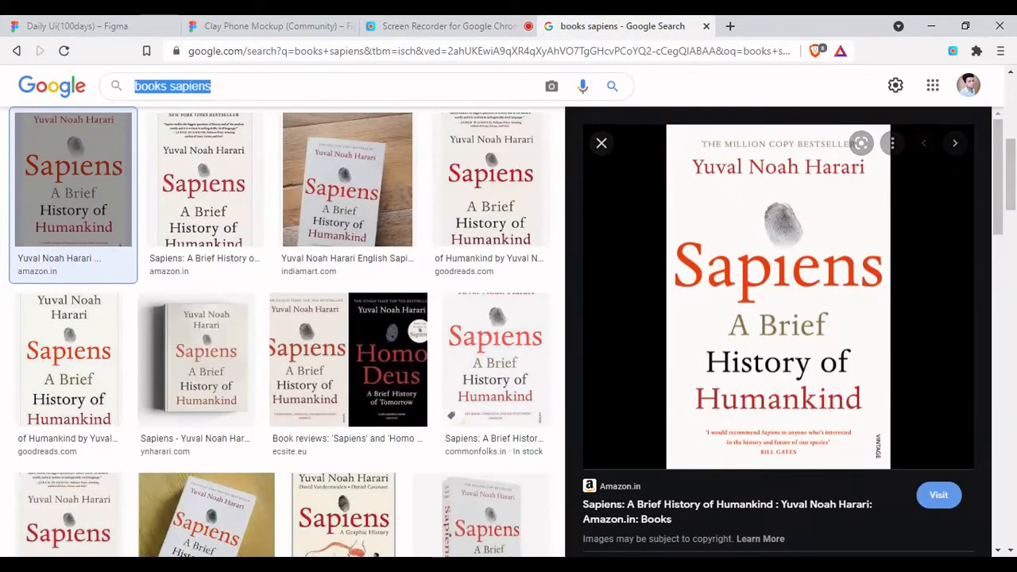
pyautogui.write('hooked')
pyautogui.press('Return')
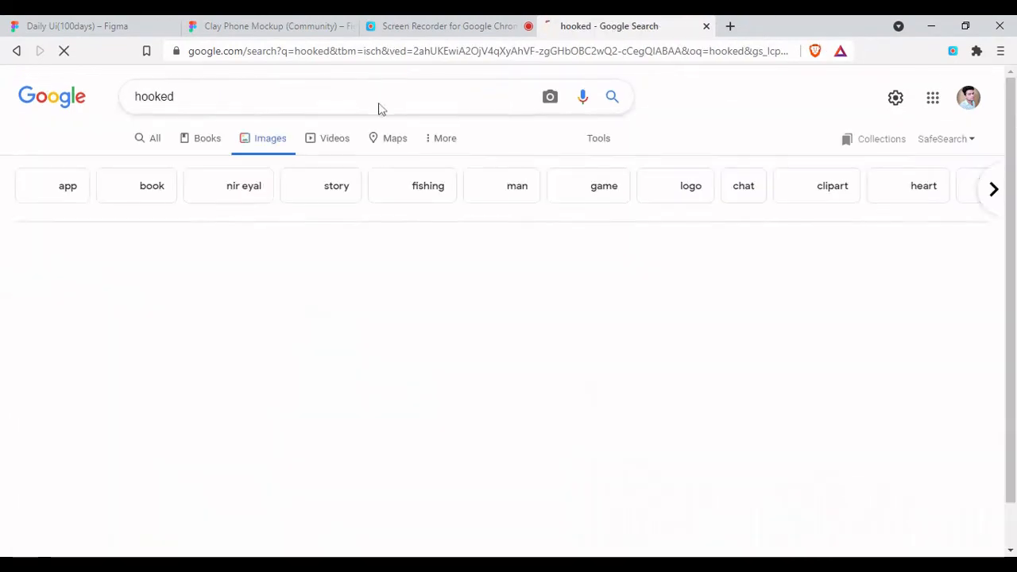
pyautogui.click(45, 328)
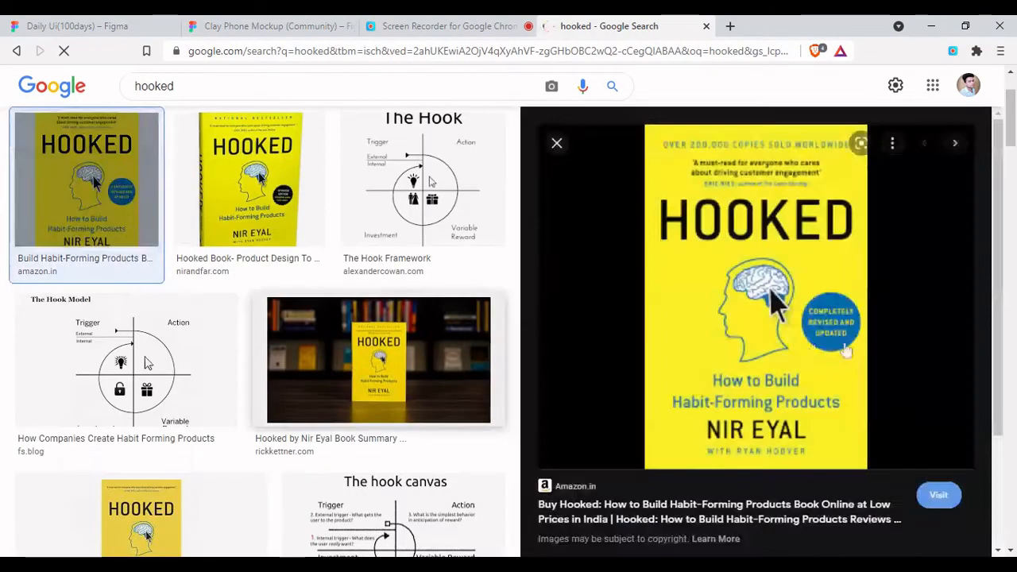
# Switch back to the Figma design and try pasting the Hooked cover into the phone frame
pyautogui.click(86, 26)
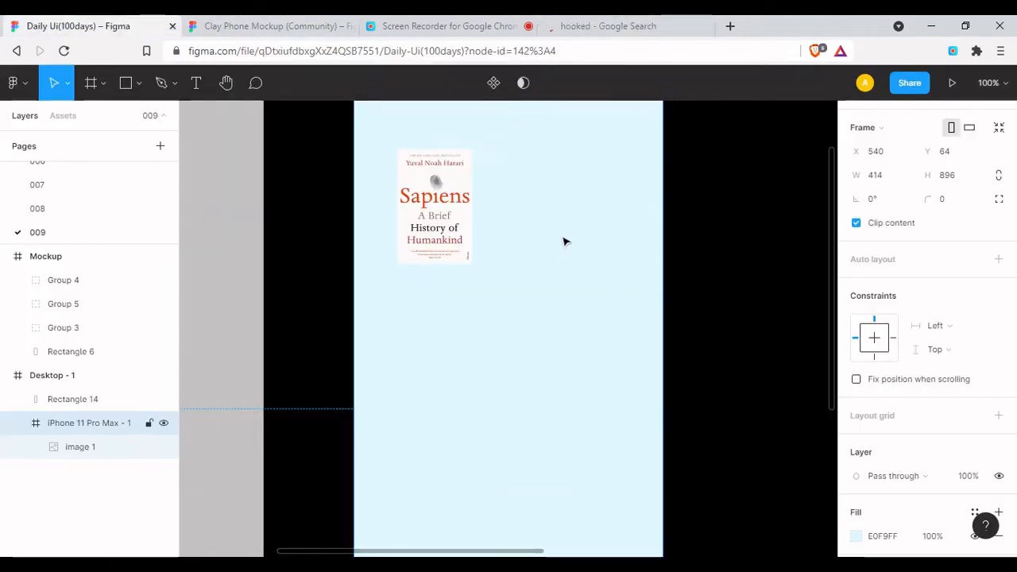
pyautogui.hotkey('ctrl', 'v')
pyautogui.hotkey('ctrl', '-')
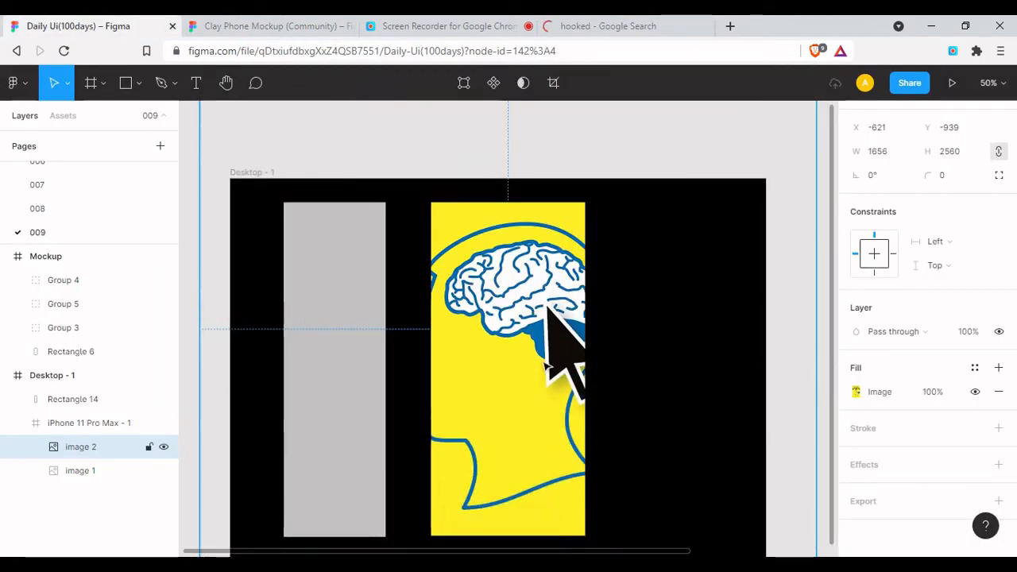
pyautogui.press('Delete')
# Duplicate the Sapiens cover into the right column's upper and middle spots and into both columns at the phone frame's lower edge
pyautogui.keyDown('alt'); pyautogui.moveTo(473, 265); pyautogui.dragTo(543, 267); pyautogui.keyUp('alt')
pyautogui.keyDown('alt'); pyautogui.moveTo(543, 268); pyautogui.dragTo(477, 511); pyautogui.keyUp('alt')
pyautogui.click(541, 505)
# Select all five Sapiens covers and set their width to 150
pyautogui.click(543, 369)
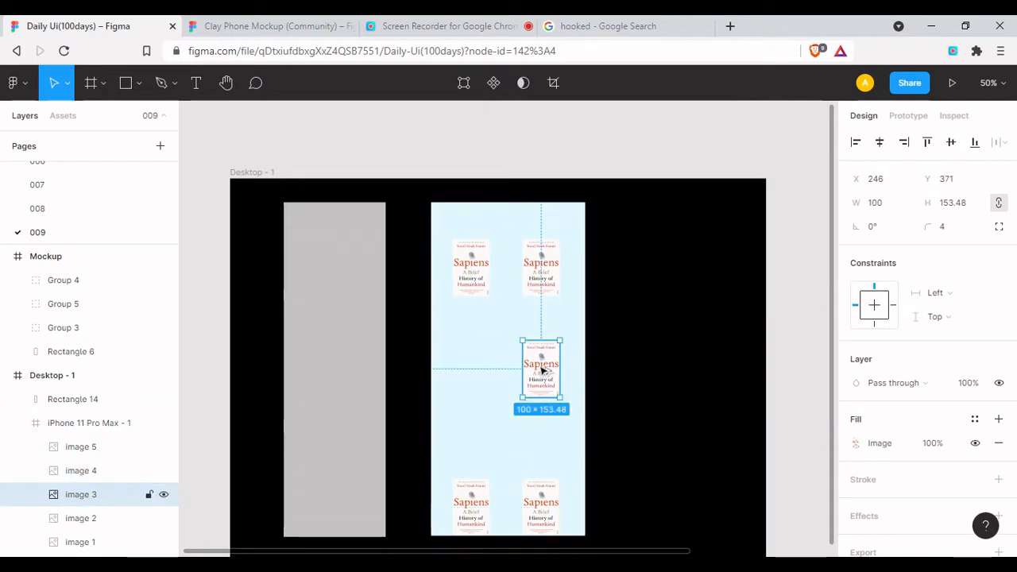
pyautogui.keyDown('shift'); pyautogui.click(541, 267); pyautogui.keyUp('shift')
pyautogui.keyDown('shift'); pyautogui.click(472, 267); pyautogui.keyUp('shift')
pyautogui.keyDown('shift'); pyautogui.click(477, 504); pyautogui.keyUp('shift')
pyautogui.keyDown('shift'); pyautogui.click(542, 508); pyautogui.keyUp('shift')
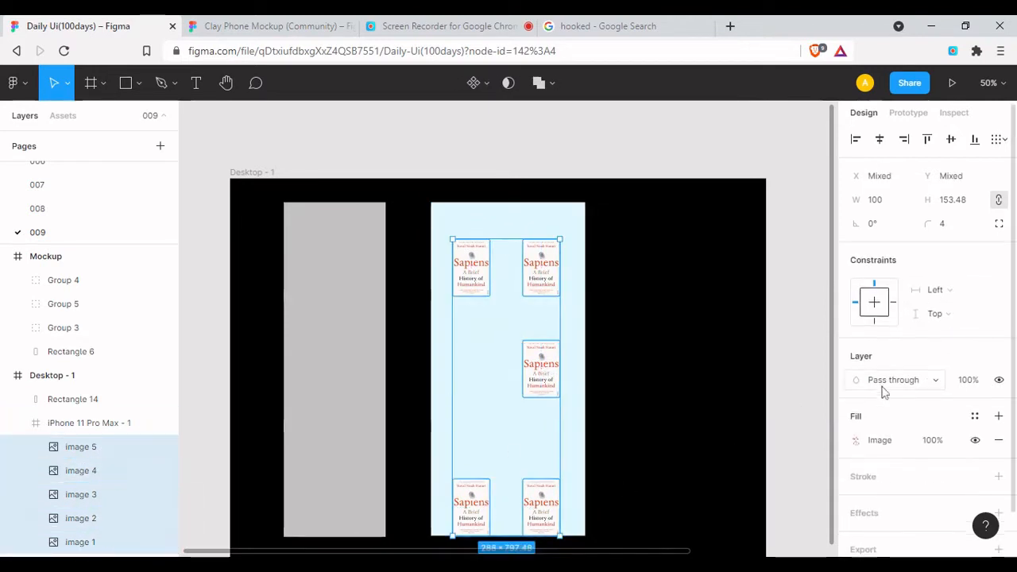
pyautogui.scroll(-1, 875, 420)
pyautogui.scroll(1, 896, 220)
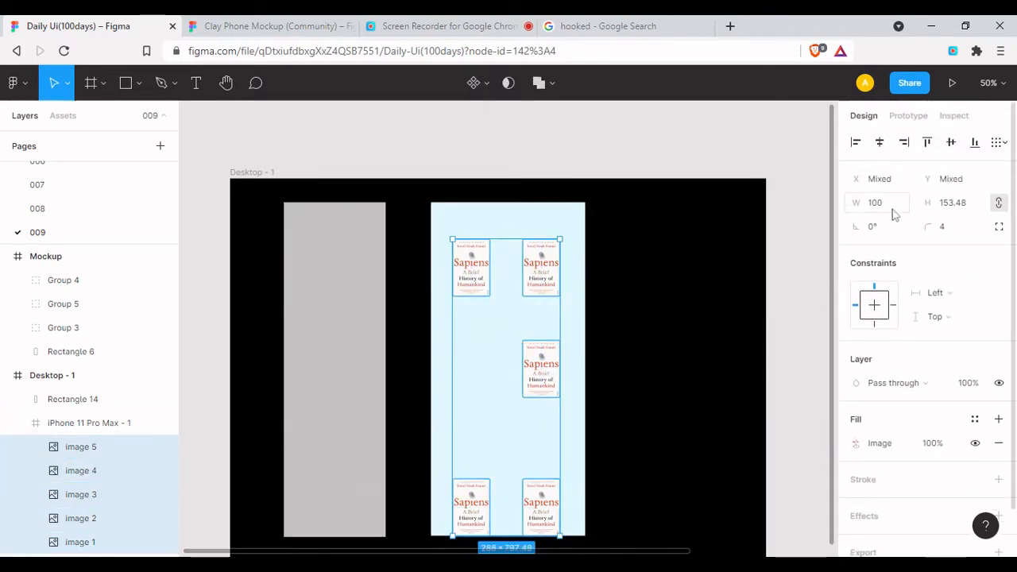
pyautogui.press('Return')
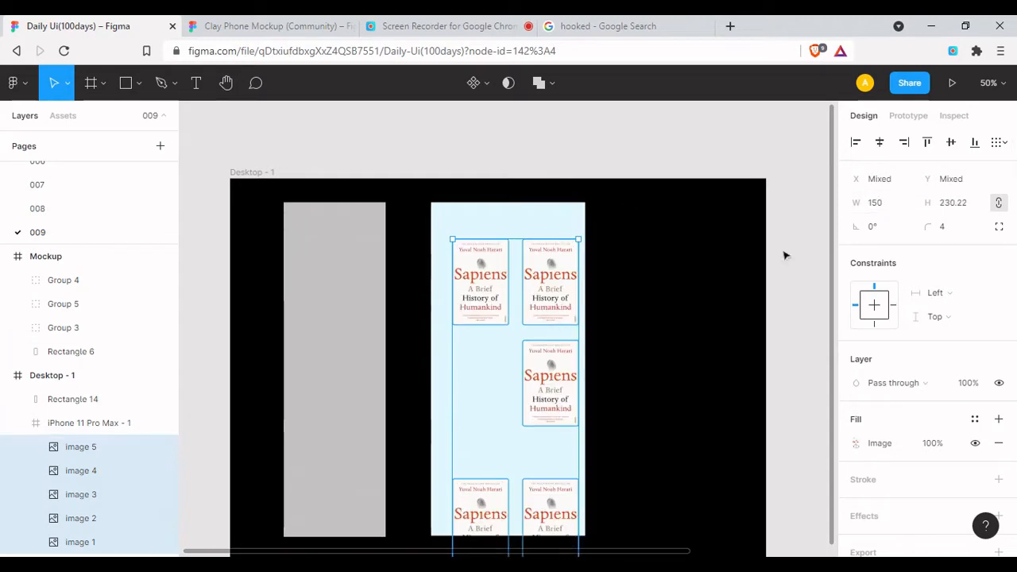
# Set the five covers' width to 130 and move them together so the upper-left cover sits at about X 48, Y 91
pyautogui.moveTo(542, 474)
pyautogui.mouseDown()
pyautogui.moveTo(532, 498)
pyautogui.moveTo(534, 478)
pyautogui.mouseUp()
pyautogui.click(899, 205)
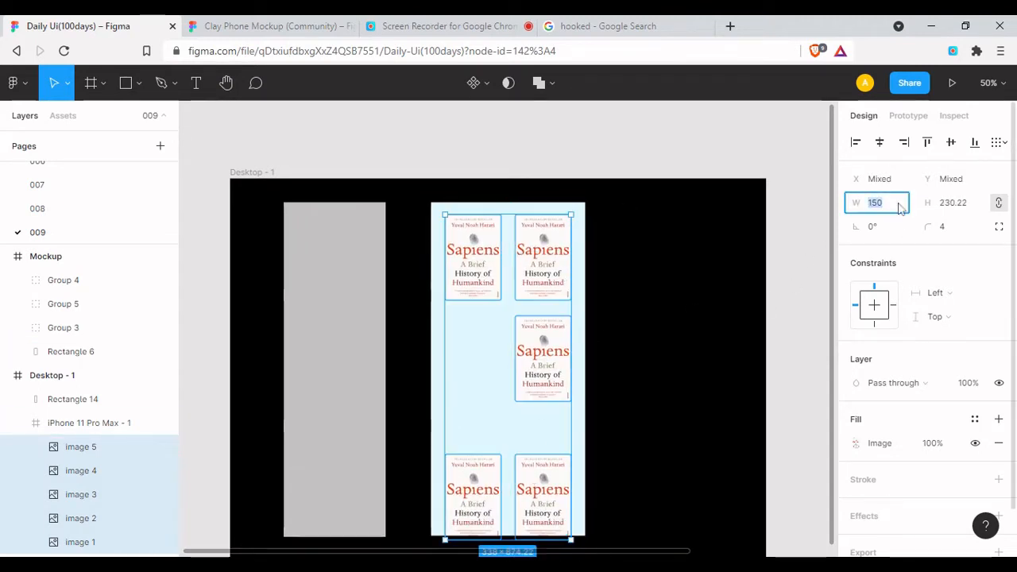
pyautogui.press('Return')
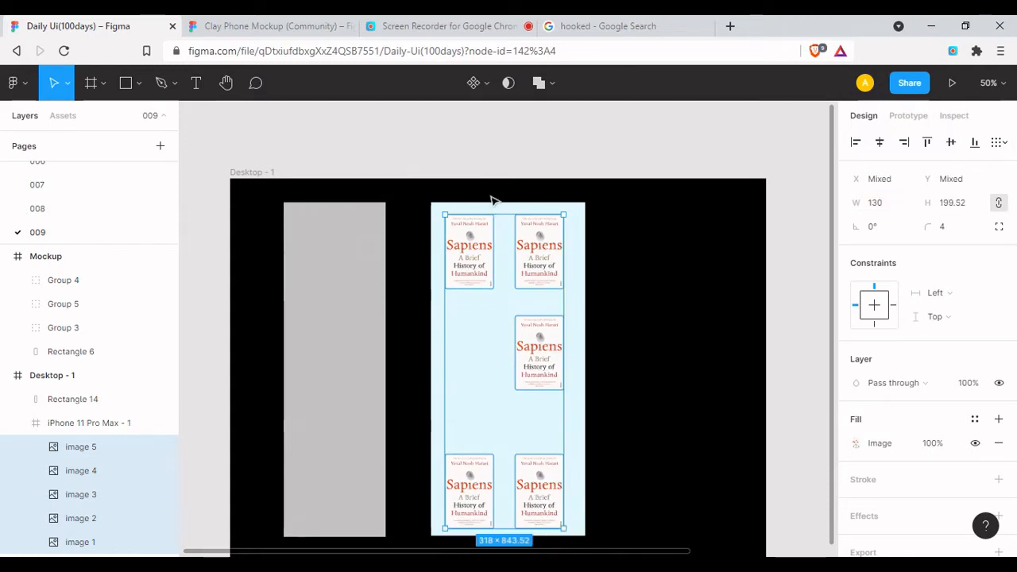
pyautogui.moveTo(539, 371); pyautogui.dragTo(545, 391)
# Duplicate the middle cover so that the middle row has one cover in each column
pyautogui.doubleClick(544, 370)
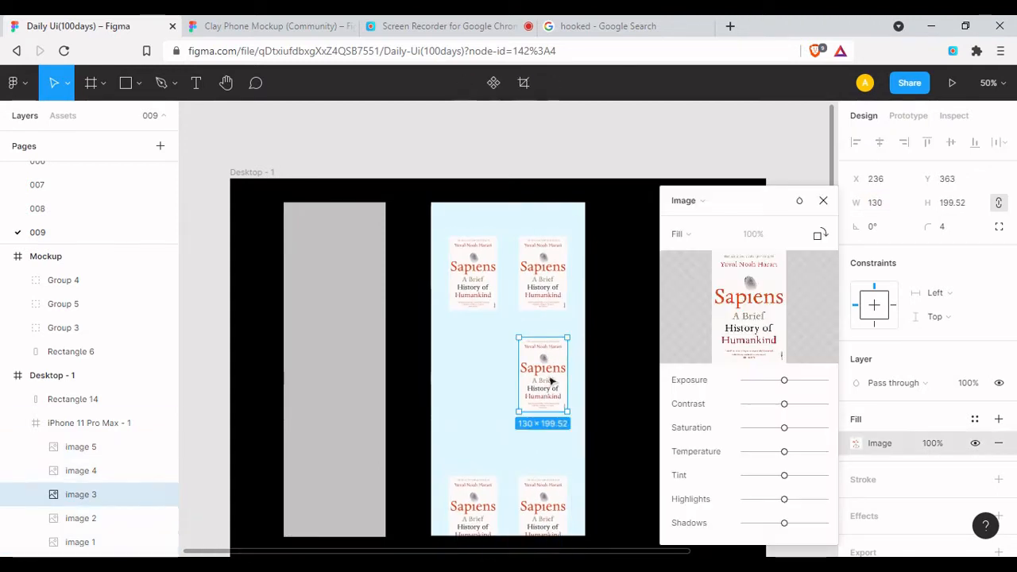
pyautogui.click(801, 200)
pyautogui.moveTo(543, 371); pyautogui.dragTo(545, 398)
# Tidy up the three right-column covers and shift the column to X 256
pyautogui.click(545, 302)
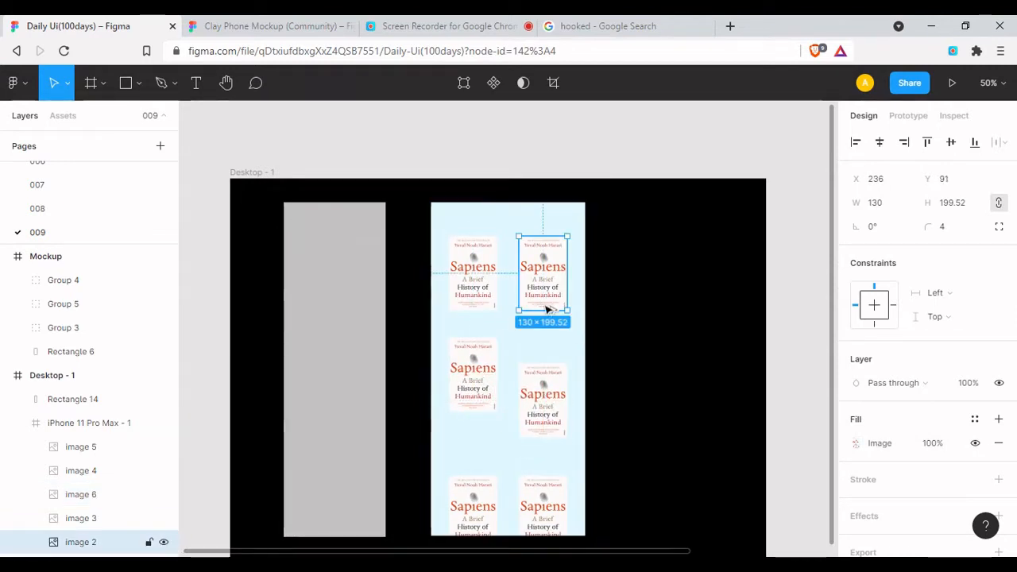
pyautogui.keyDown('shift'); pyautogui.click(545, 397); pyautogui.keyUp('shift')
pyautogui.keyDown('shift'); pyautogui.click(545, 504); pyautogui.keyUp('shift')
pyautogui.click(998, 142)
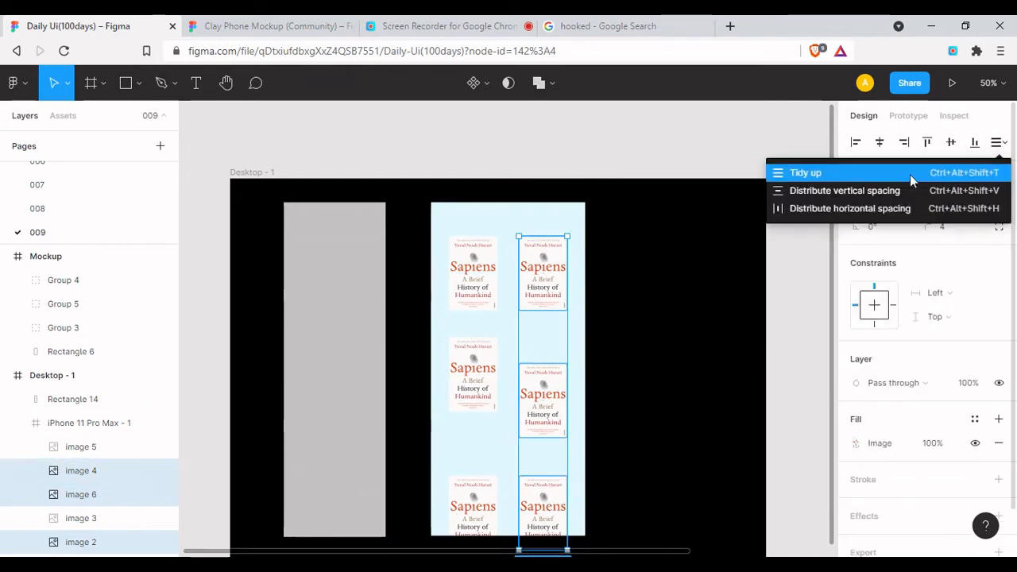
pyautogui.click(910, 172)
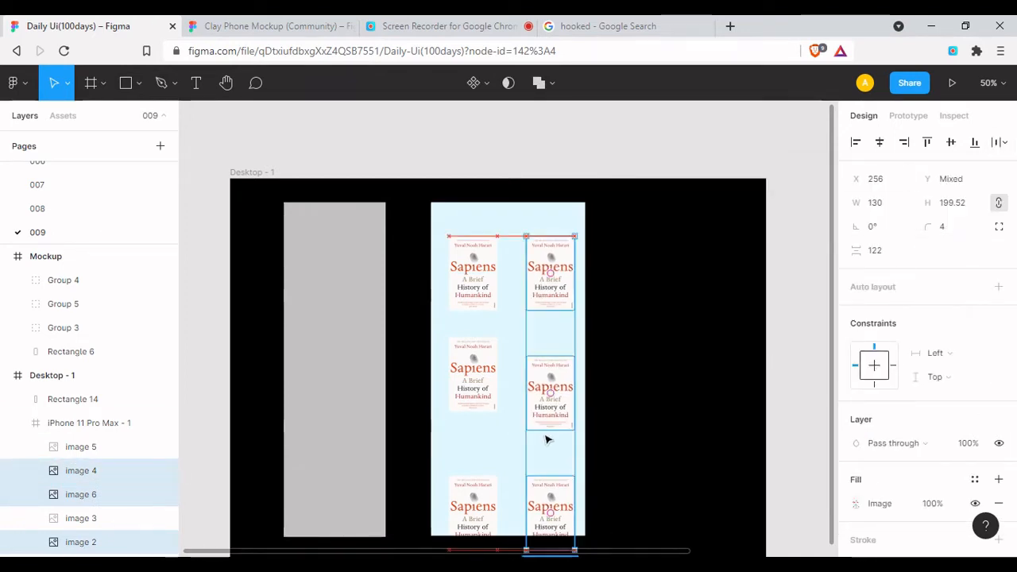
# Set the right-column covers' vertical spacing to 100 and lower the column so its first cover sits at Y 132
pyautogui.click(886, 254)
pyautogui.write('10')
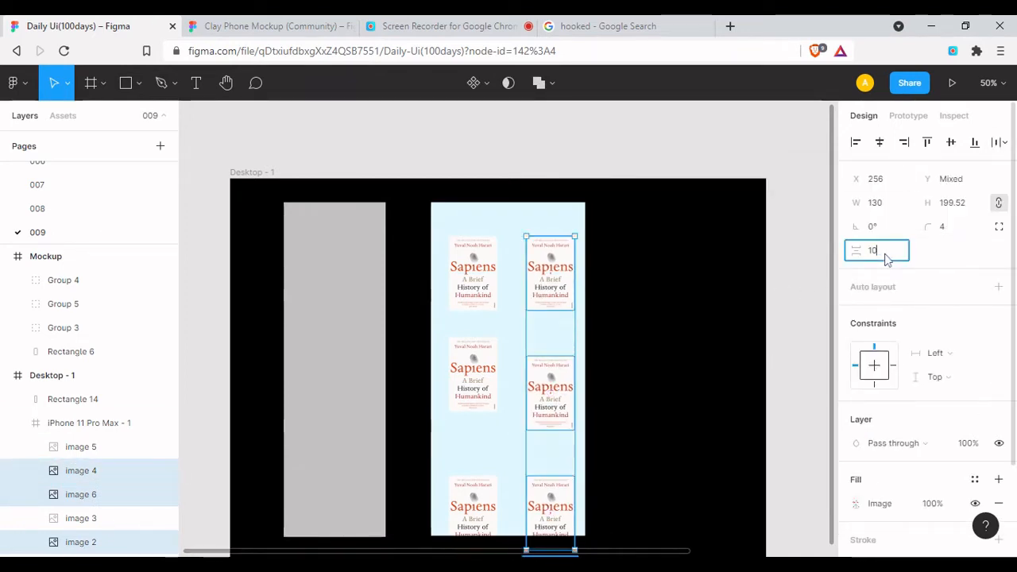
pyautogui.write('0')
pyautogui.press('Return')
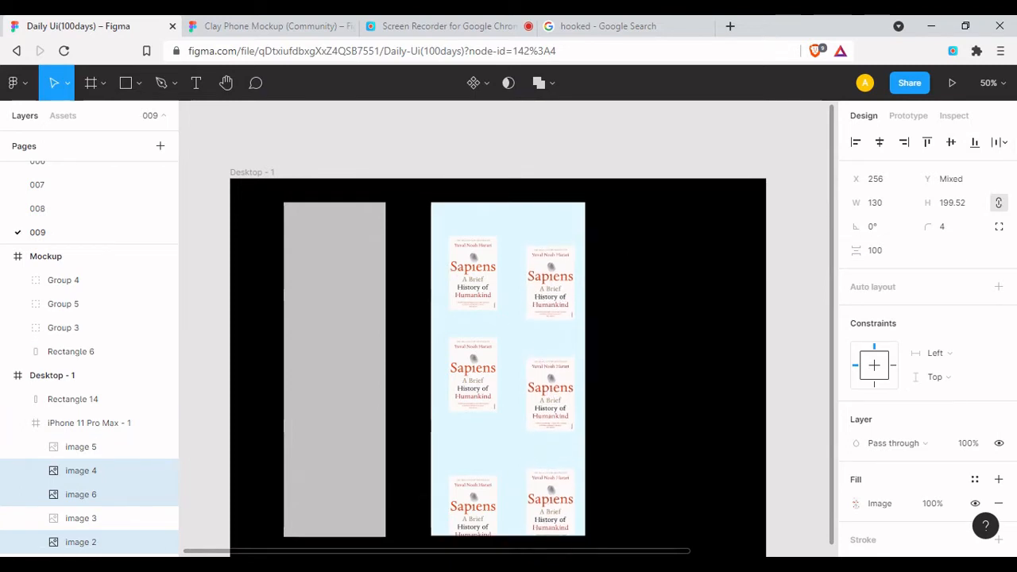
# Select the three left-column covers and tidy them up into even vertical spacing
pyautogui.click(474, 274)
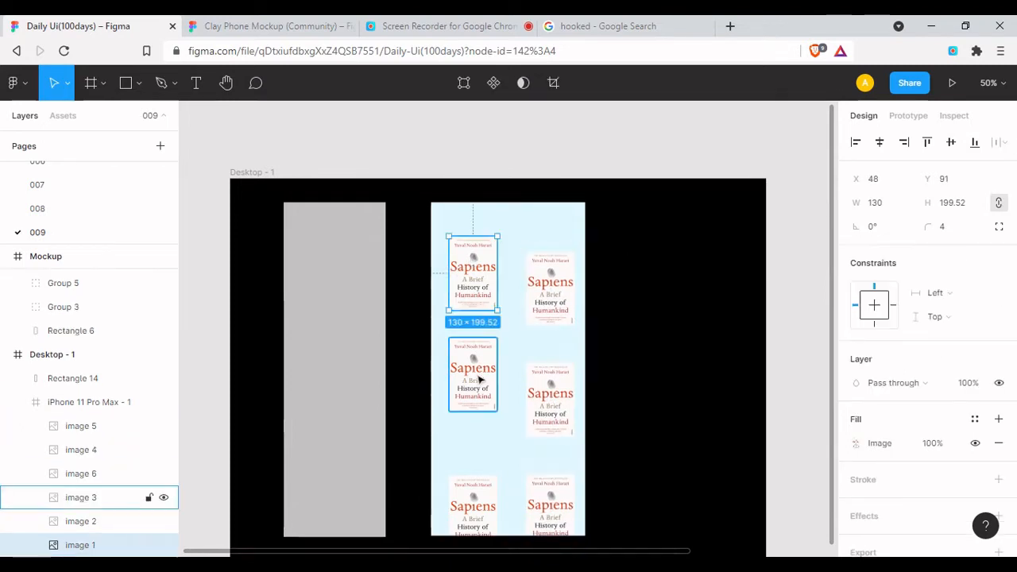
pyautogui.keyDown('shift'); pyautogui.click(479, 380); pyautogui.keyUp('shift')
pyautogui.keyDown('shift'); pyautogui.click(474, 505); pyautogui.keyUp('shift')
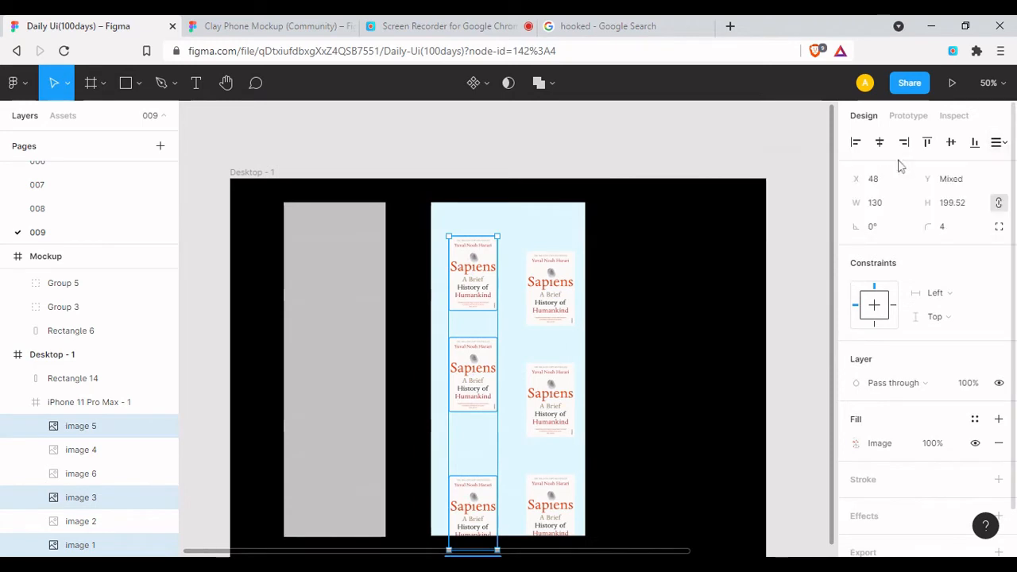
pyautogui.click(1006, 142)
pyautogui.click(834, 170)
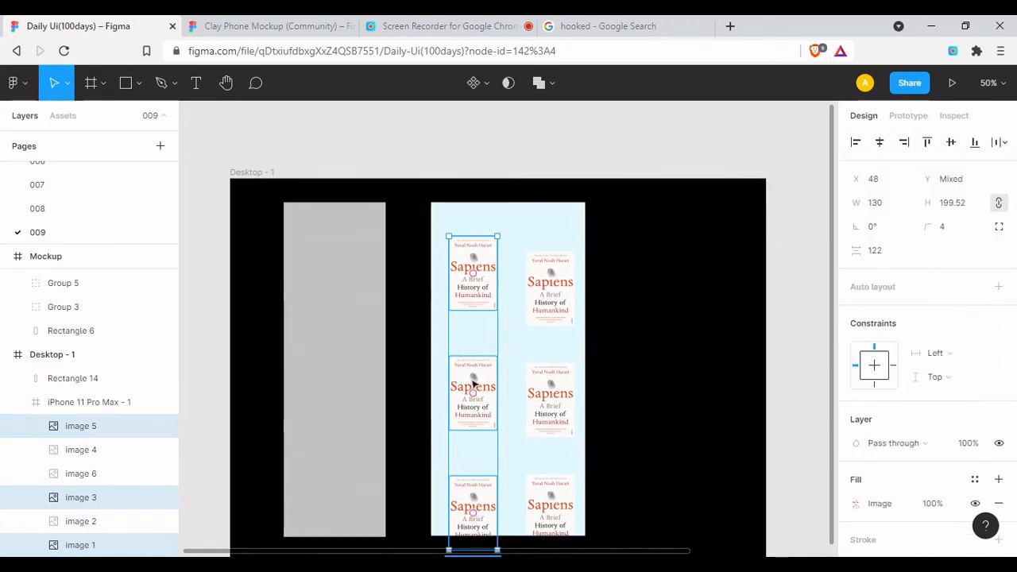
# Try nudging the left-column covers vertically relative to the right column
pyautogui.press('Down')
pyautogui.press('Down')
pyautogui.press('Down')
pyautogui.press('Down')
pyautogui.press('Up')
pyautogui.press('Up')
pyautogui.press('Up')
pyautogui.press('Up')
pyautogui.press('Up')
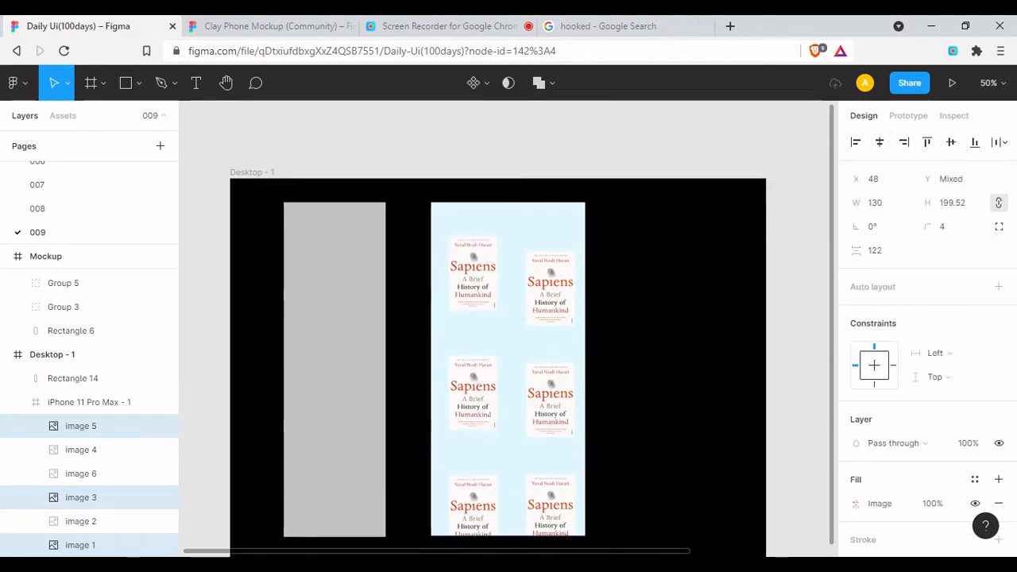
pyautogui.press('Up')
pyautogui.press('Up')
pyautogui.press('Up')
pyautogui.press('Up')
pyautogui.press('Up')
pyautogui.press('Up')
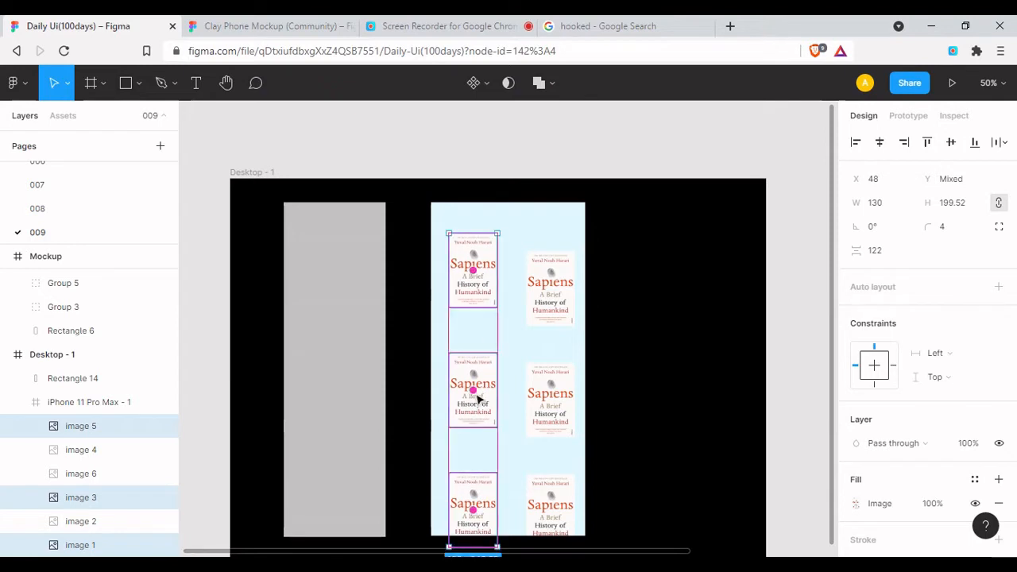
# Set the left-column covers' vertical spacing to 100 and lower the column level with the right column at Y 132
pyautogui.press('Return')
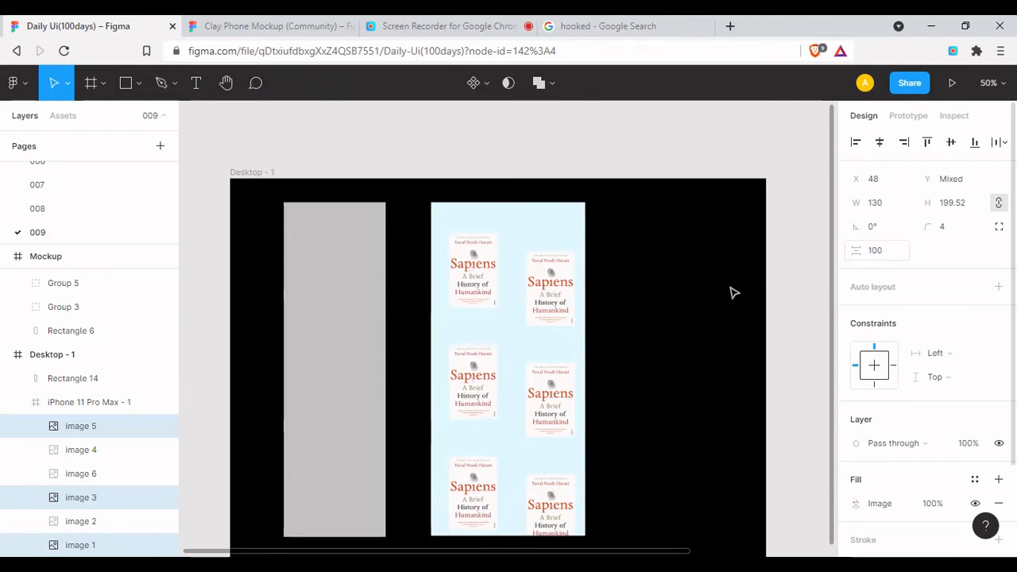
pyautogui.hotkey('shift', 'Down')
pyautogui.hotkey('shift', 'Down')
pyautogui.hotkey('shift', 'Down')
pyautogui.hotkey('shift', 'Down')
pyautogui.hotkey('shift', 'Down')
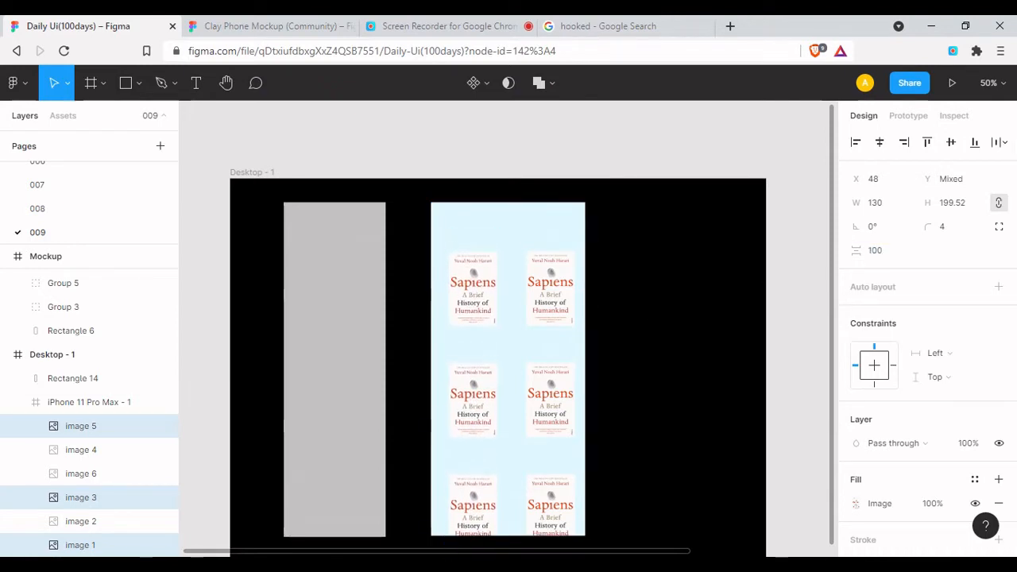
# Shift the left column of covers horizontally to X 38
pyautogui.moveTo(487, 319)
pyautogui.mouseDown()
pyautogui.moveTo(489, 302)
pyautogui.moveTo(491, 319)
pyautogui.mouseUp()
pyautogui.press('Right')
pyautogui.press('Right')
pyautogui.press('Right')
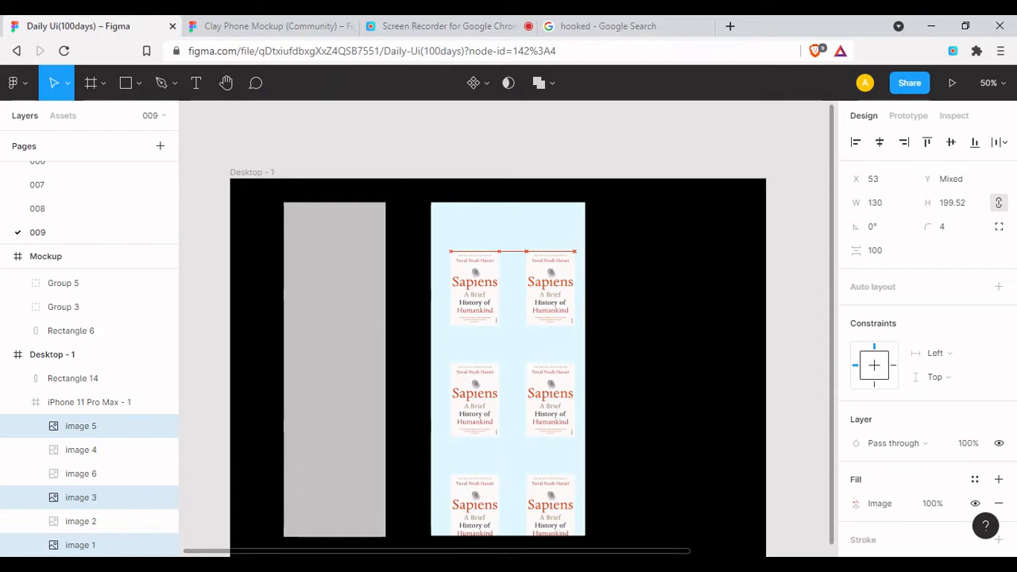
pyautogui.press('Left')
pyautogui.press('Left')
pyautogui.press('Left')
pyautogui.press('Left')
pyautogui.press('Left')
pyautogui.press('Left')
pyautogui.press('Left')
pyautogui.press('Left')
pyautogui.press('Left')
pyautogui.press('Left')
pyautogui.press('Left')
pyautogui.press('Left')
pyautogui.press('Left')
pyautogui.press('Left')
pyautogui.press('Left')
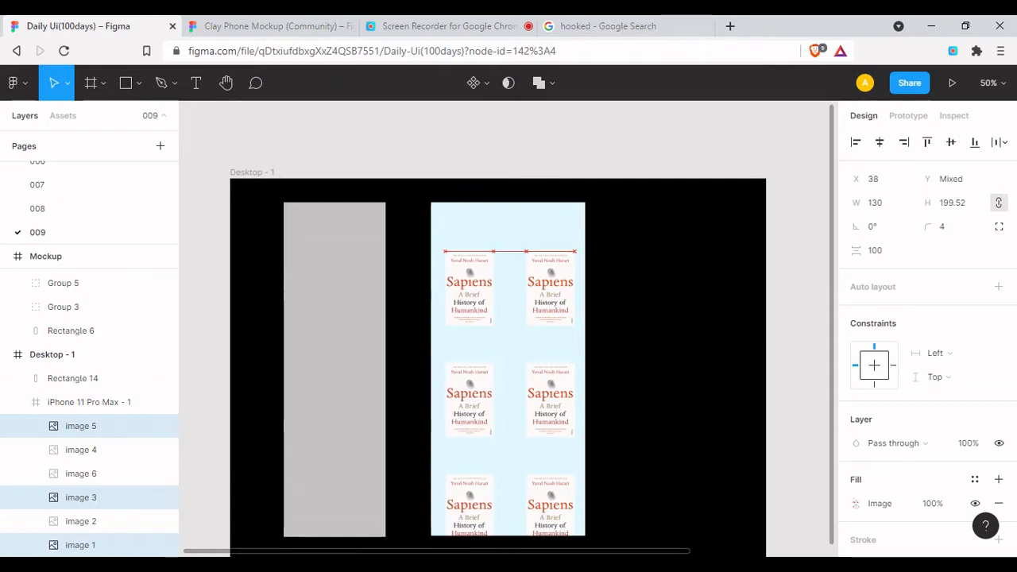
# Measure the right column's side margin and move the left-column covers to X 28 to match it
pyautogui.press('alt')
pyautogui.click(550, 286)
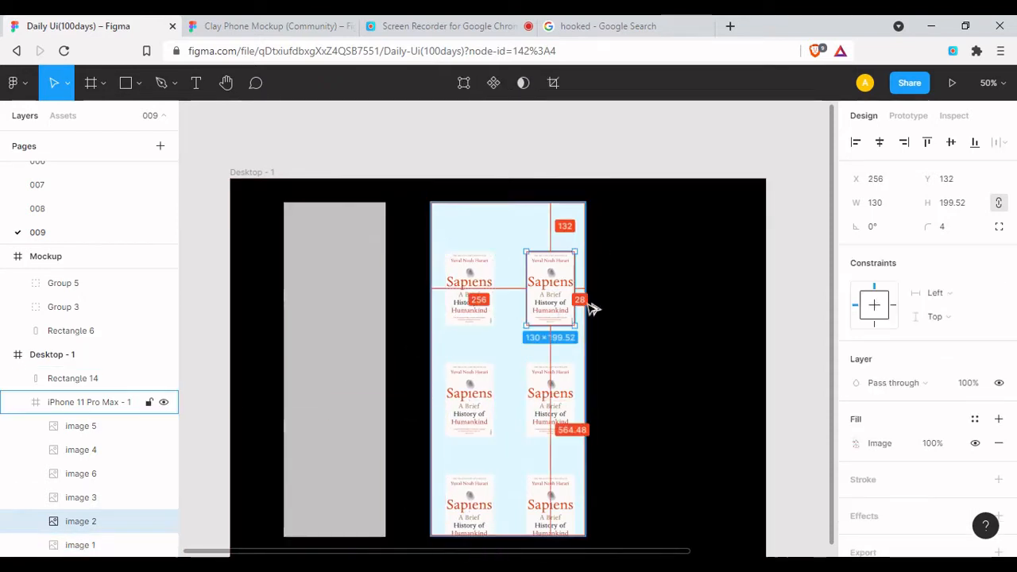
pyautogui.click(485, 304)
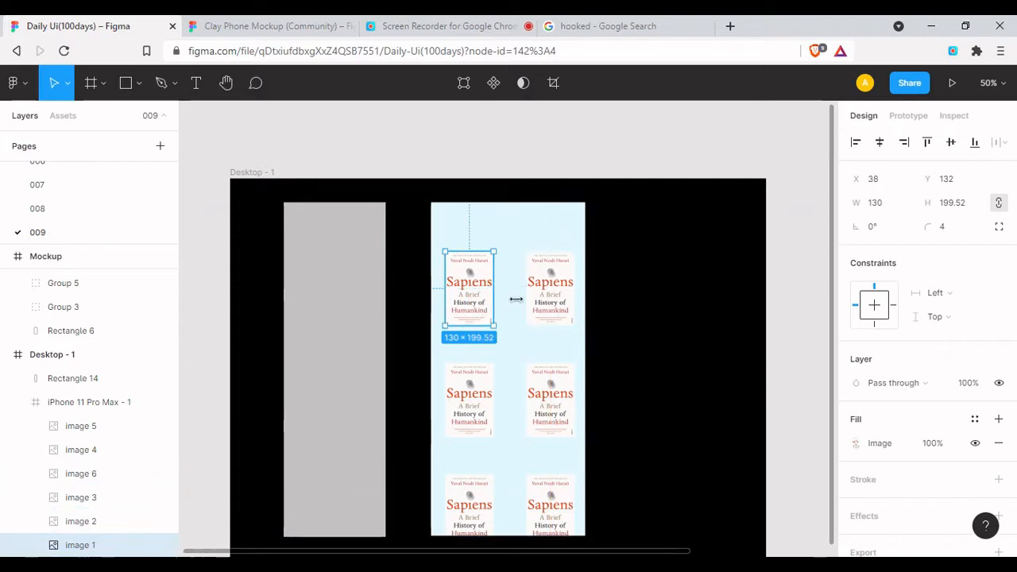
pyautogui.keyDown('shift'); pyautogui.click(471, 413); pyautogui.keyUp('shift')
pyautogui.keyDown('shift'); pyautogui.click(469, 501); pyautogui.keyUp('shift')
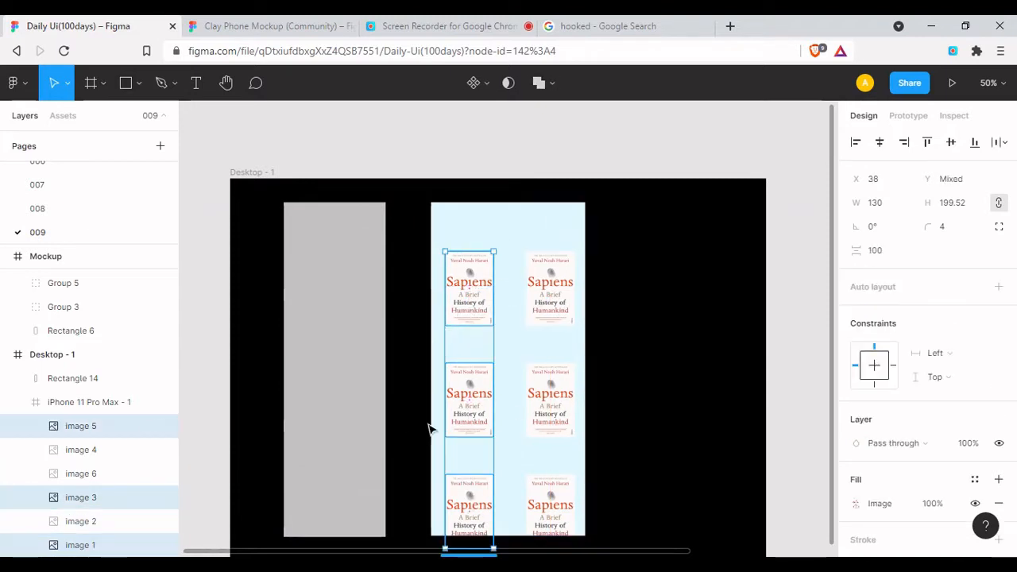
pyautogui.press('alt')
pyautogui.moveTo(436, 389); pyautogui.dragTo(431, 388)
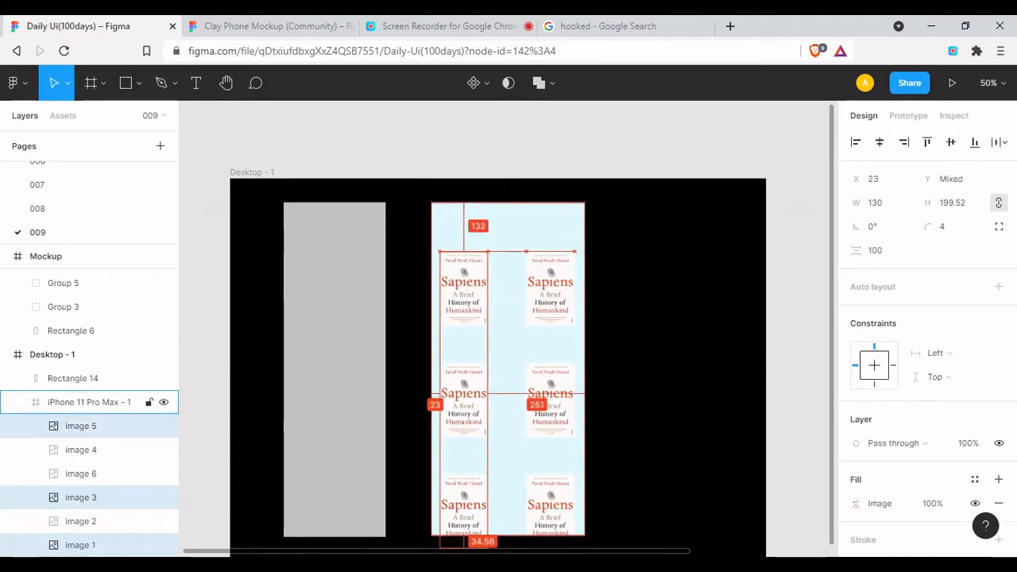
pyautogui.click(556, 417)
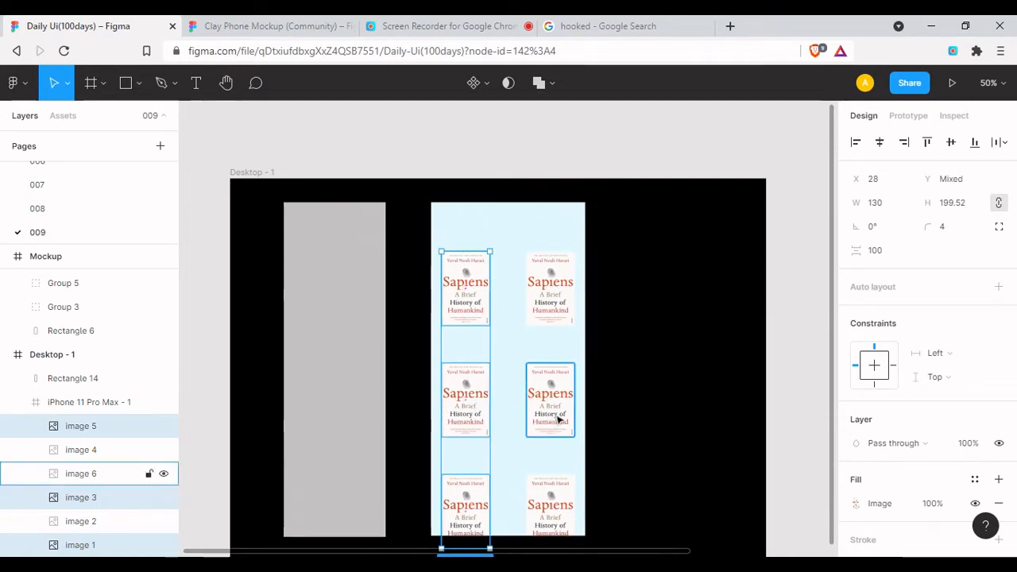
pyautogui.click(642, 365)
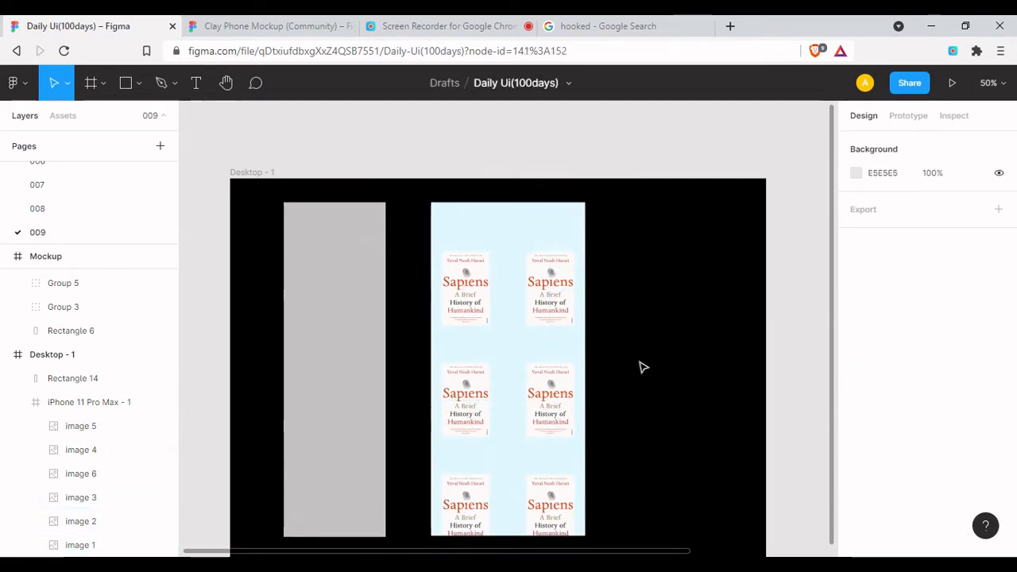
# Set the horizontal spacing between the two columns of all six book covers to 90 and measure their margins within the phone frame
pyautogui.keyDown('shift'); pyautogui.click(469, 285); pyautogui.keyUp('shift')
pyautogui.keyDown('shift'); pyautogui.click(469, 285); pyautogui.keyUp('shift')
pyautogui.doubleClick(469, 285)
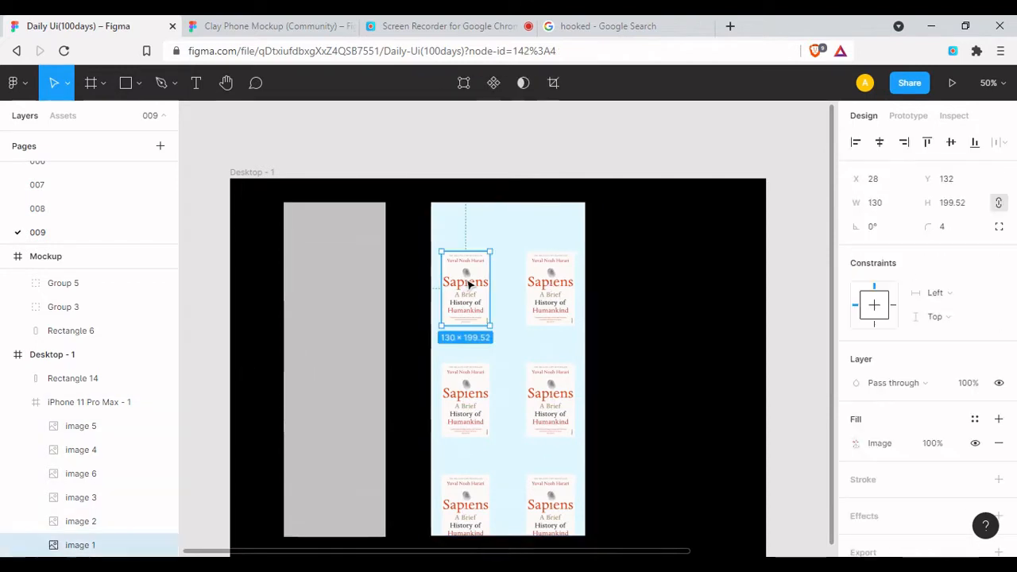
pyautogui.keyDown('shift'); pyautogui.click(548, 285); pyautogui.keyUp('shift')
pyautogui.keyDown('shift'); pyautogui.click(540, 403); pyautogui.keyUp('shift')
pyautogui.keyDown('shift'); pyautogui.click(466, 397); pyautogui.keyUp('shift')
pyautogui.keyDown('shift'); pyautogui.click(467, 524); pyautogui.keyUp('shift')
pyautogui.keyDown('shift'); pyautogui.click(560, 507); pyautogui.keyUp('shift')
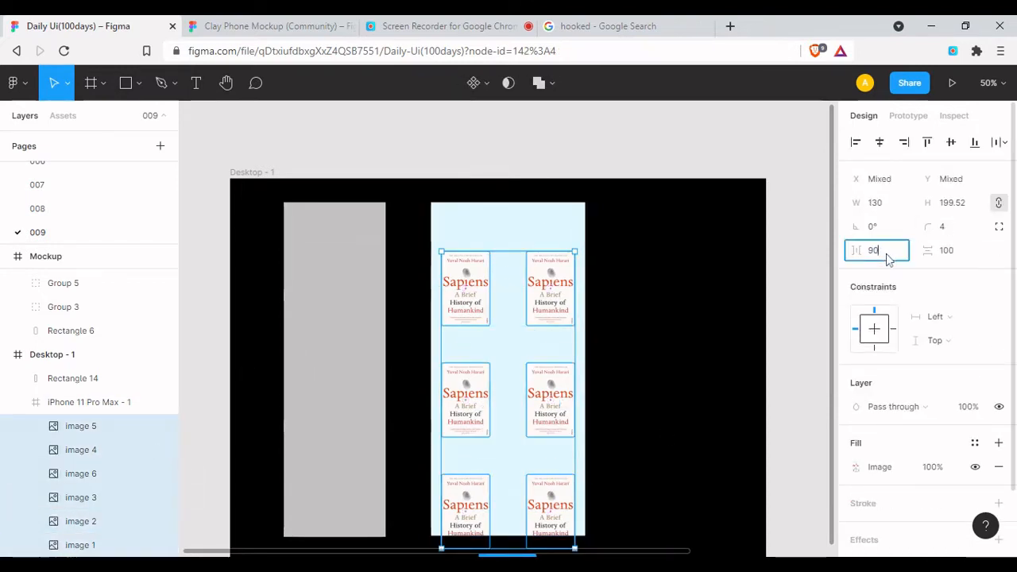
pyautogui.press('Return')
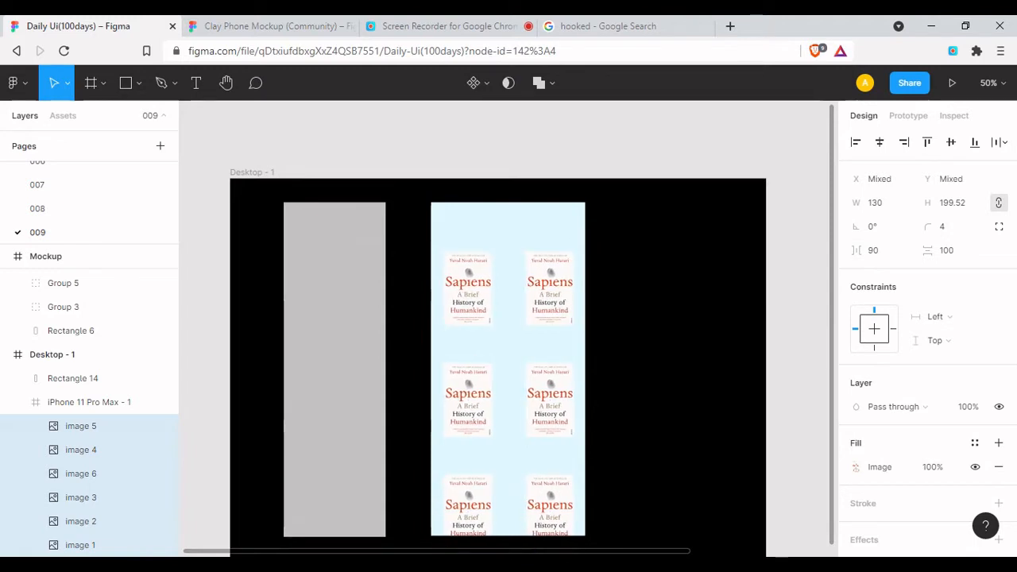
pyautogui.press('alt')
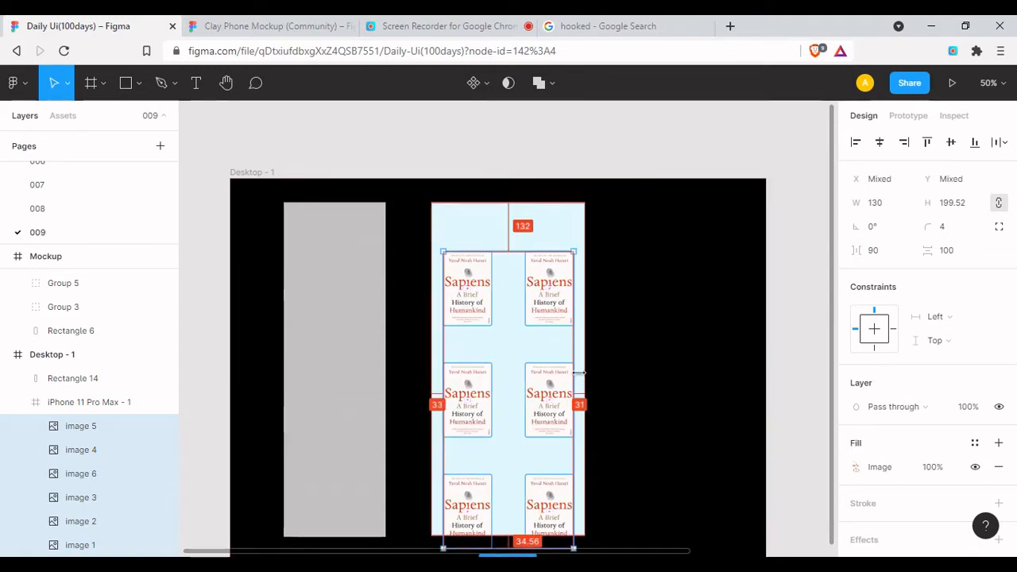
pyautogui.click(630, 330)
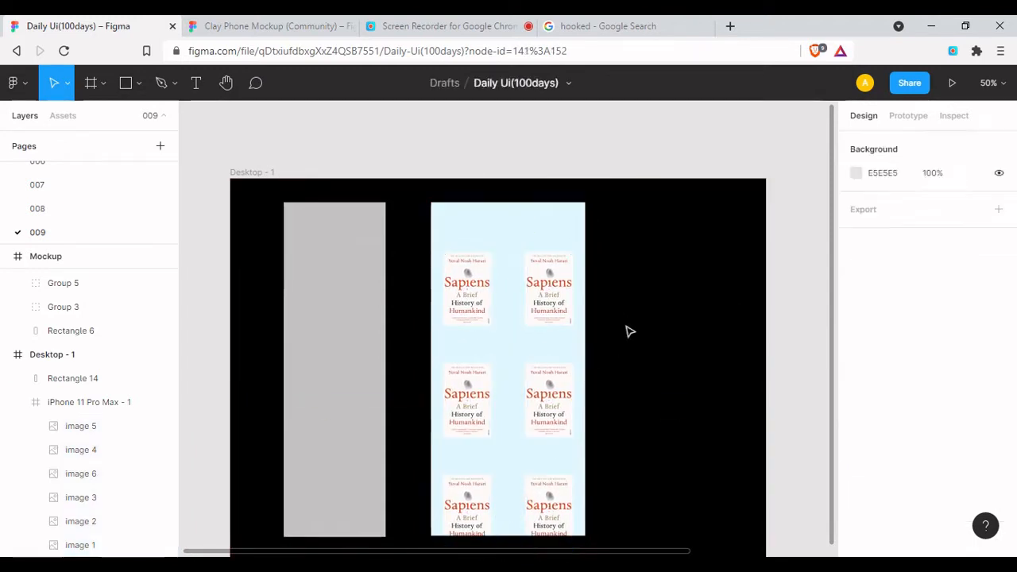
# Draw a 274 × 52 search bar rectangle above the covers at X 70, Y 43, with corner radius 10 and fill FFFFFF
pyautogui.click(325, 321)
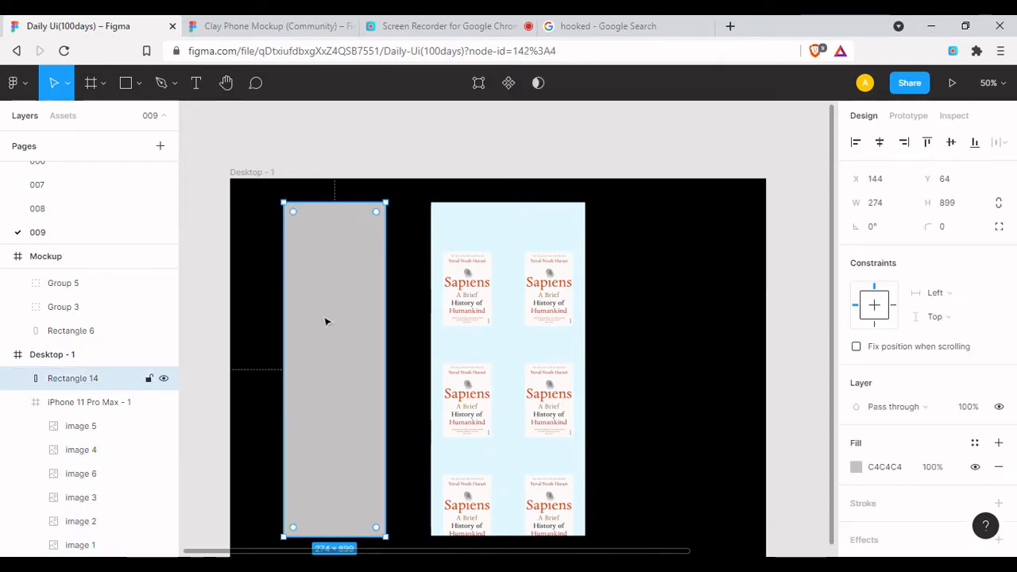
pyautogui.click(597, 243)
pyautogui.press('r')
pyautogui.moveTo(450, 218); pyautogui.dragTo(554, 240)
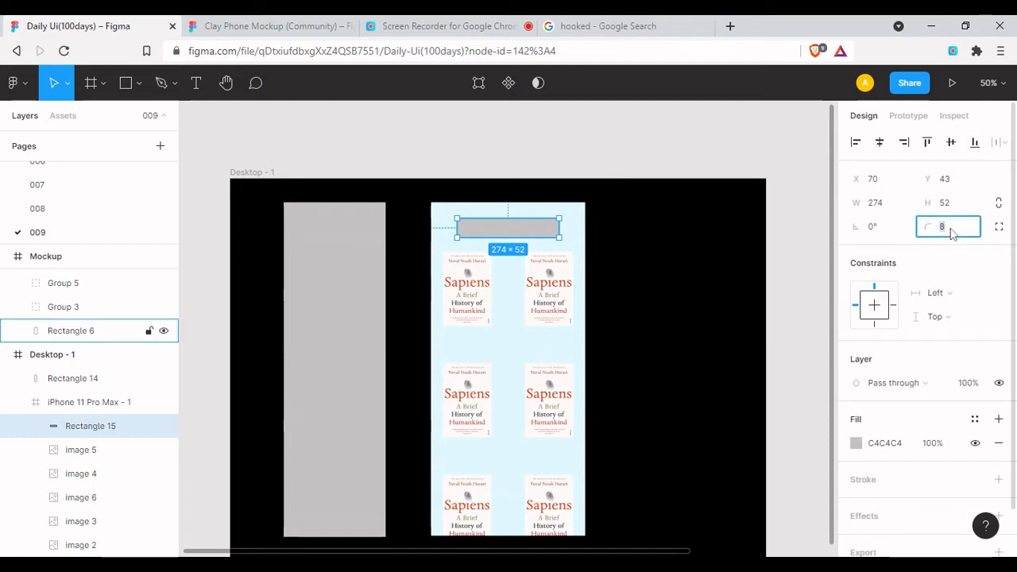
pyautogui.click(856, 443)
pyautogui.write('FFFFFF')
pyautogui.press('Return')
pyautogui.click(824, 169)
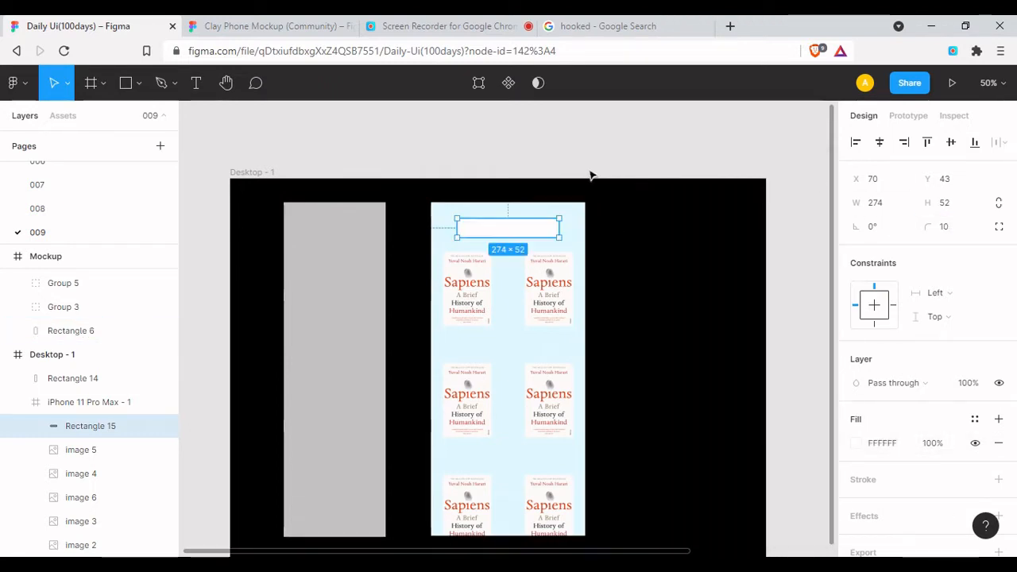
# Draw a divider line about 34 long near the right end of the search bar and set its rotation to 90°
pyautogui.hotkey('shift', '0')
pyautogui.scroll(3, 477, 244)
pyautogui.click(609, 153)
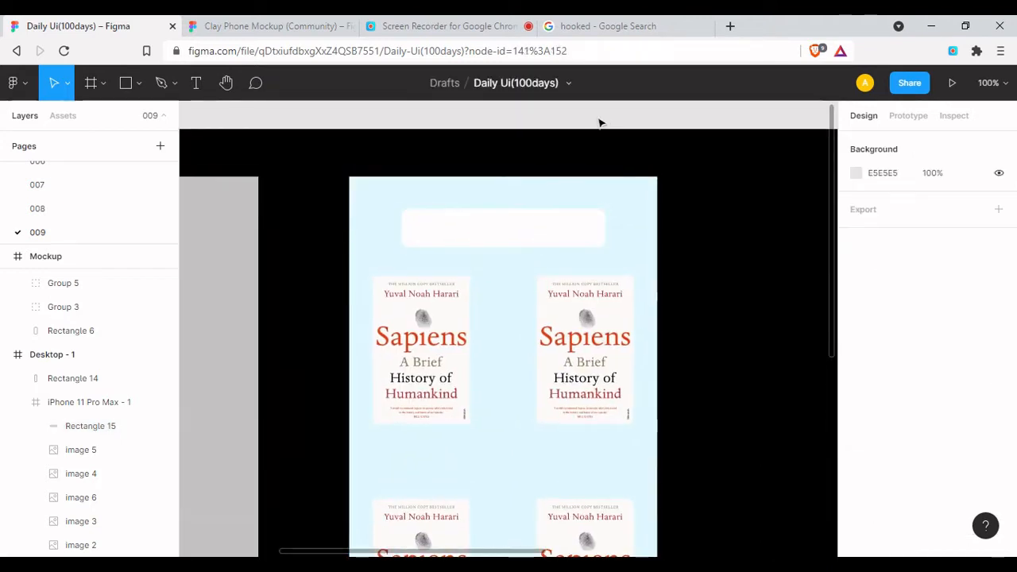
pyautogui.press('l')
pyautogui.moveTo(561, 216); pyautogui.dragTo(564, 243)
pyautogui.click(892, 228)
pyautogui.press('Return')
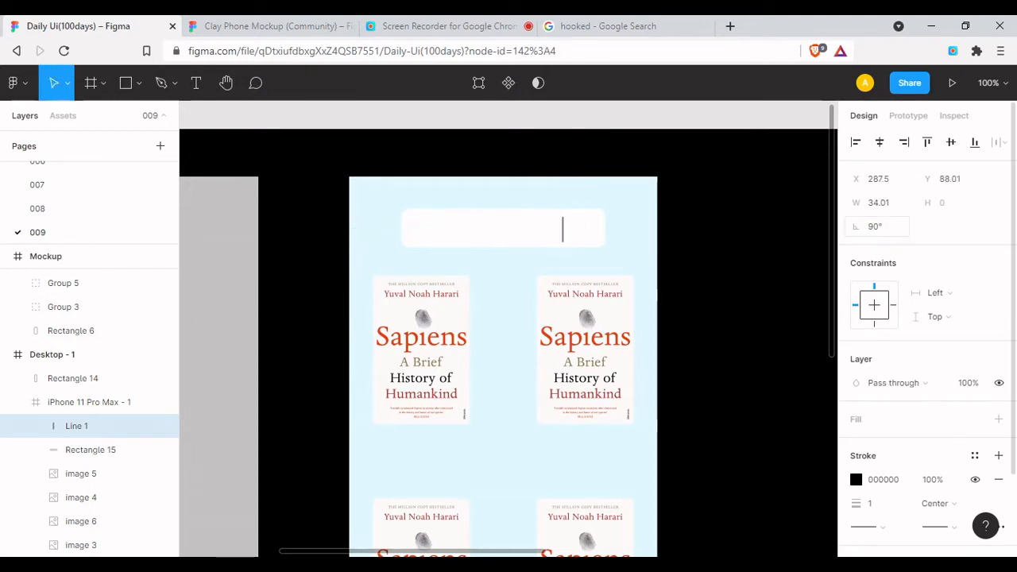
# Give the divider line rounded end caps and set its stroke opacity to 20%
pyautogui.scroll(-2, 890, 357)
pyautogui.click(866, 453)
pyautogui.click(896, 517)
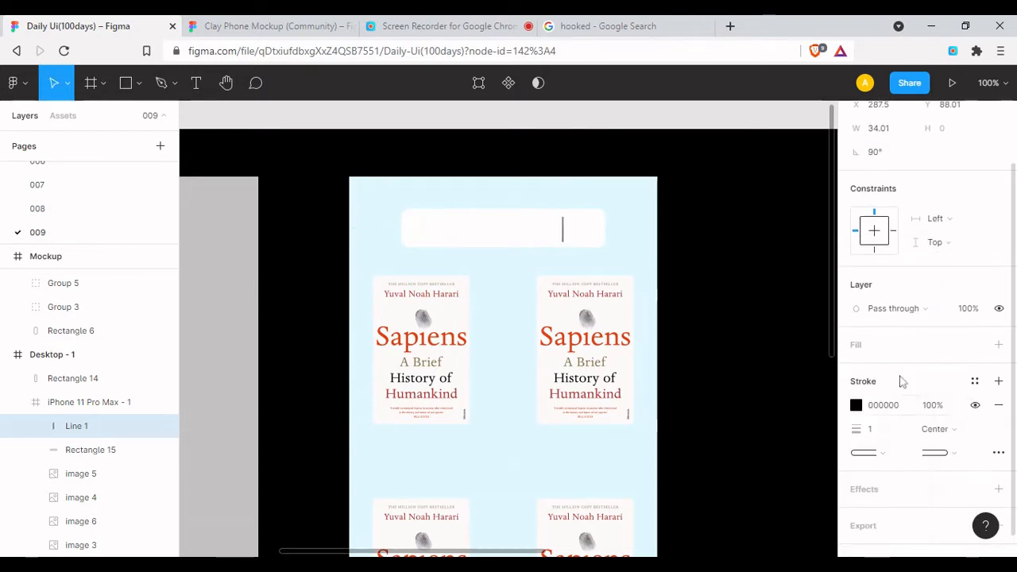
pyautogui.click(869, 406)
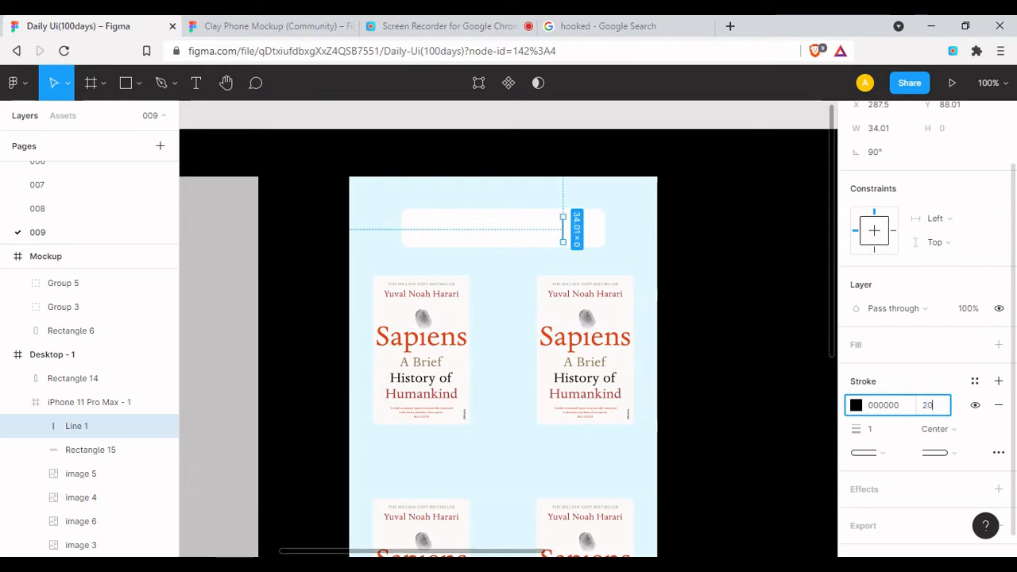
pyautogui.press('Return')
pyautogui.click(613, 131)
# Open the Vector Logos plugin, find logos for "search" and insert the plain black magnifying glass
pyautogui.click(13, 82)
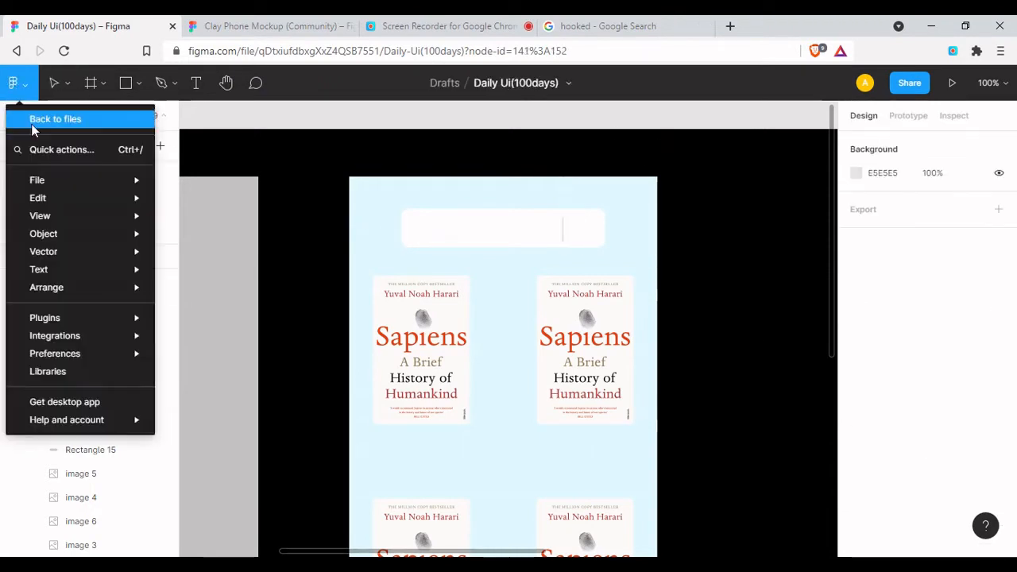
pyautogui.click(541, 282)
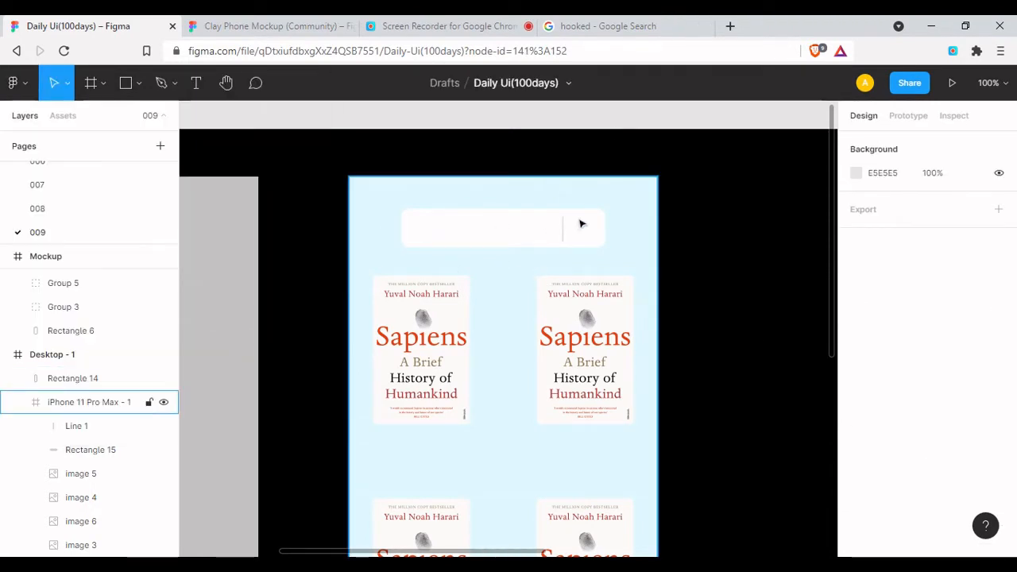
pyautogui.click(617, 329)
pyautogui.click(617, 329)
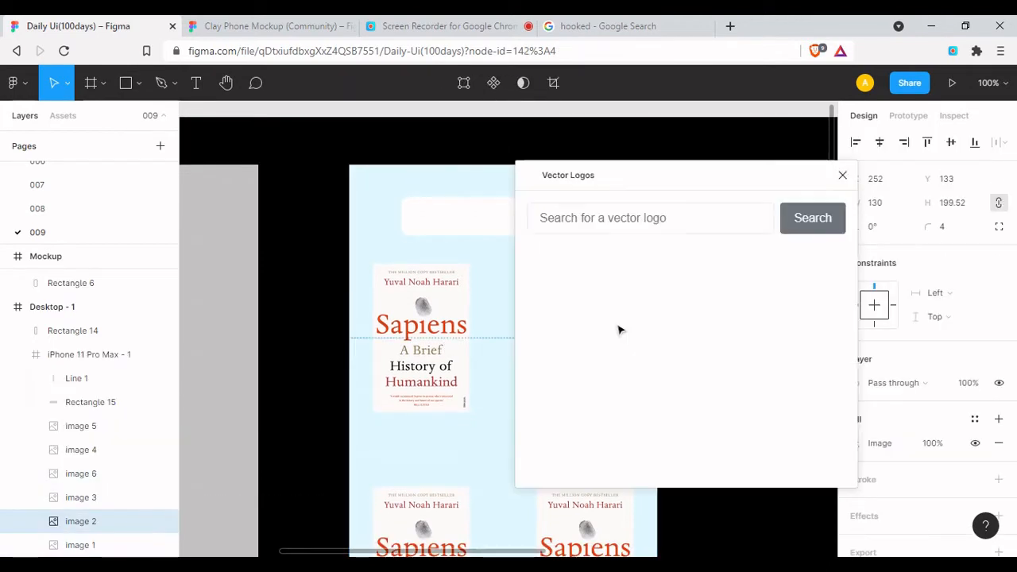
pyautogui.click(650, 228)
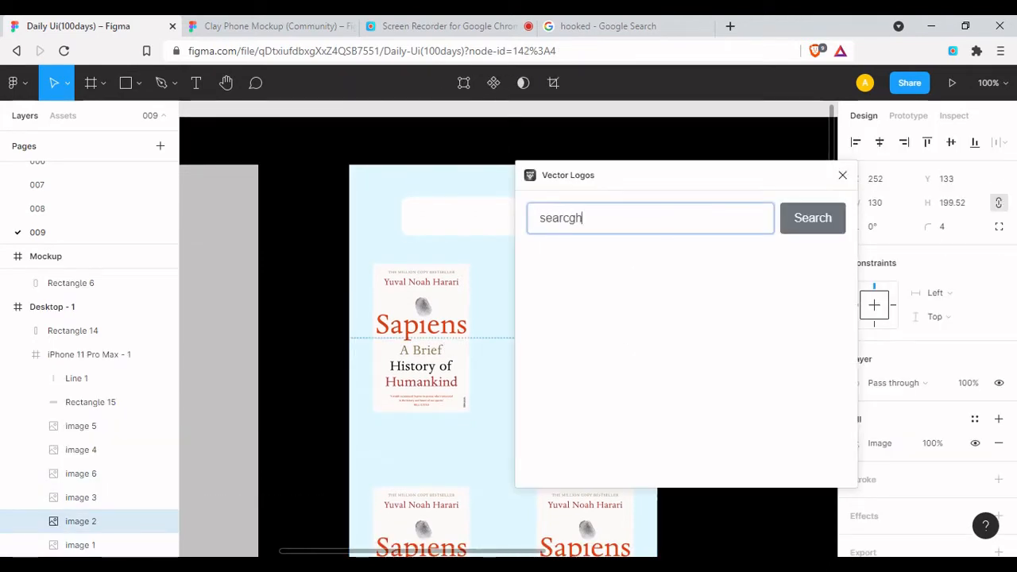
pyautogui.write('search')
pyautogui.press('Return')
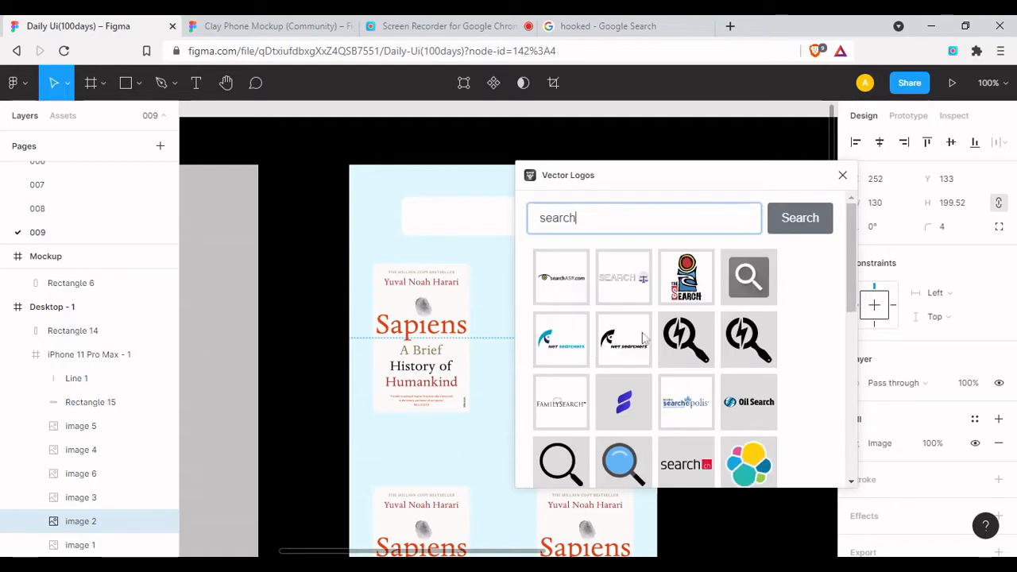
pyautogui.click(563, 459)
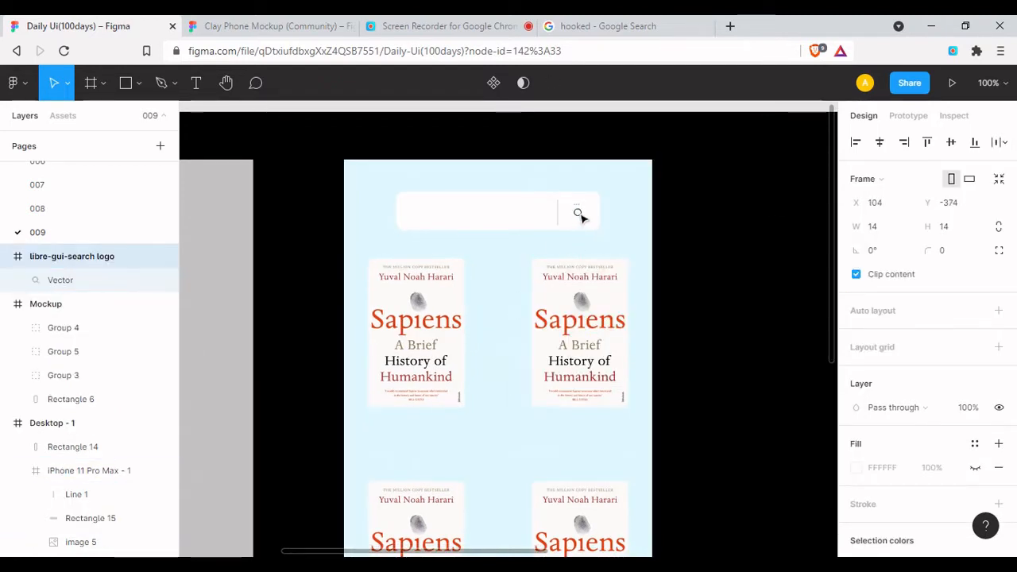
# Place the magnifying glass in the search bar beyond the divider line and remove its enclosing logo frame
pyautogui.moveTo(579, 214)
pyautogui.mouseDown()
pyautogui.moveTo(609, 205)
pyautogui.moveTo(577, 212)
pyautogui.mouseUp()
pyautogui.click(578, 214)
pyautogui.press('Delete')
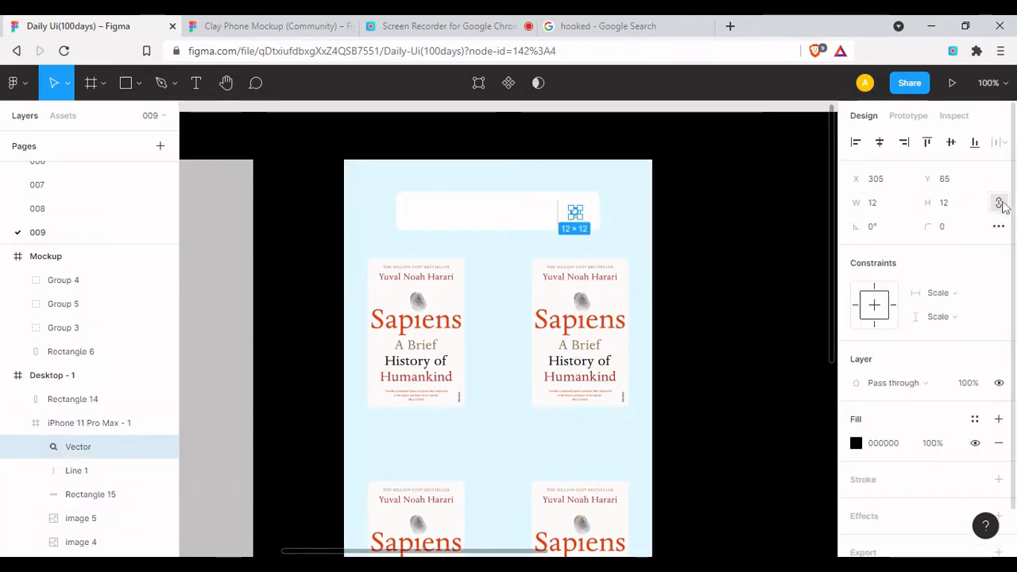
# Resize the magnifying glass vector to 16 × 16 and set its black fill to 60% opacity
pyautogui.click(882, 206)
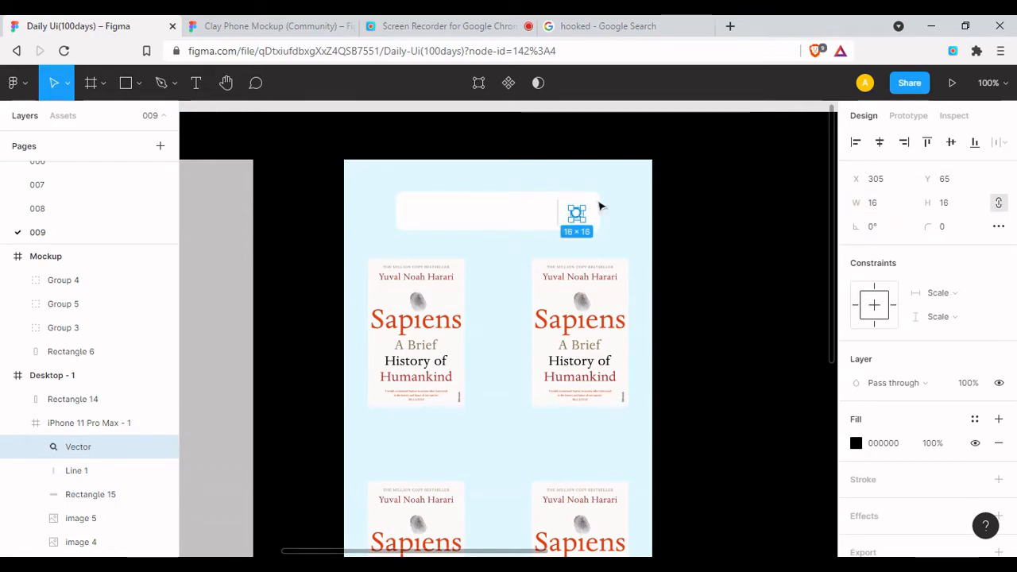
pyautogui.click(794, 249)
pyautogui.click(577, 213)
pyautogui.click(577, 215)
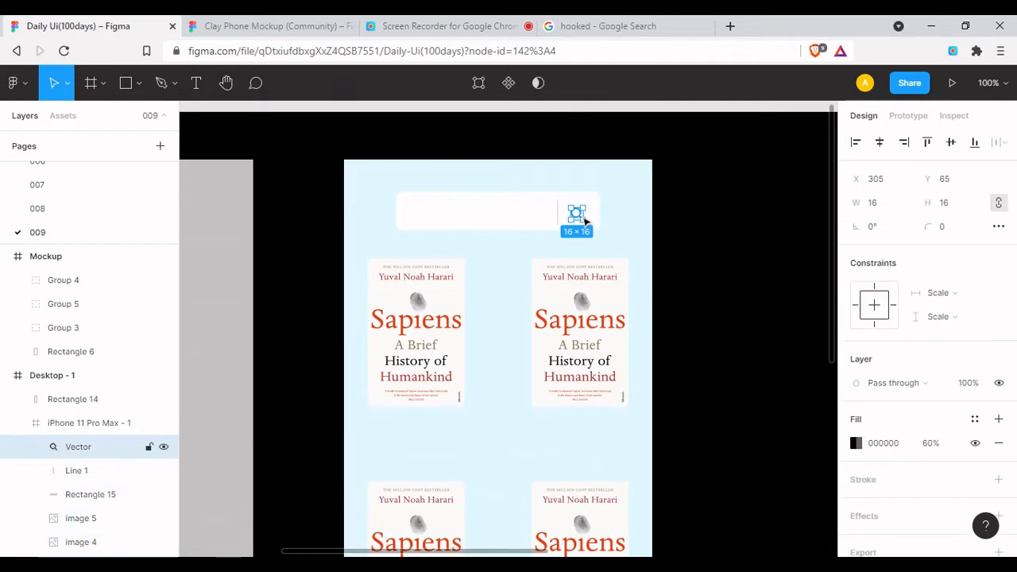
# Add the text "Search Book Name" inside the search bar and position it at X 90, Y 65
pyautogui.click(464, 211)
pyautogui.press('t')
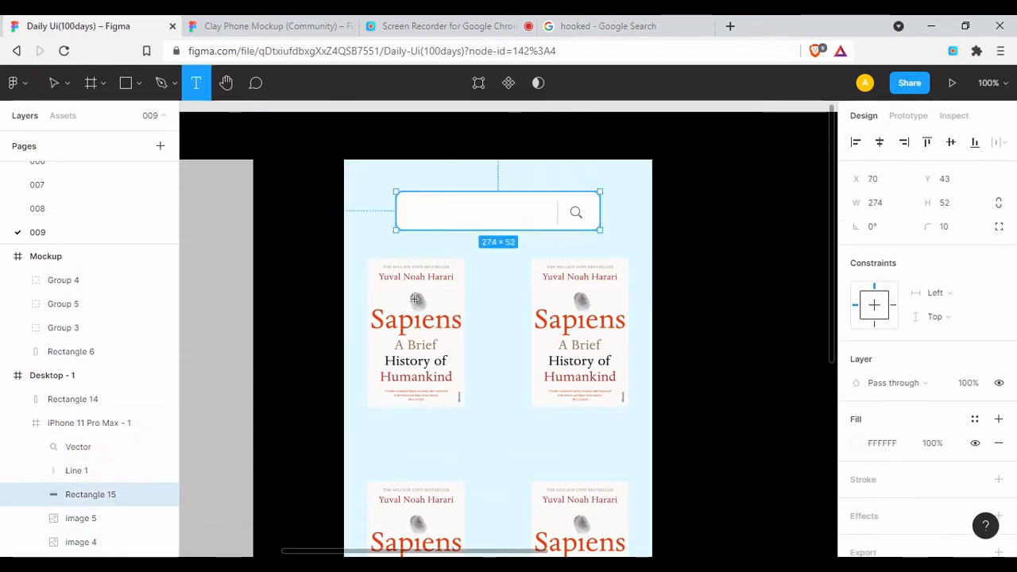
pyautogui.click(414, 213)
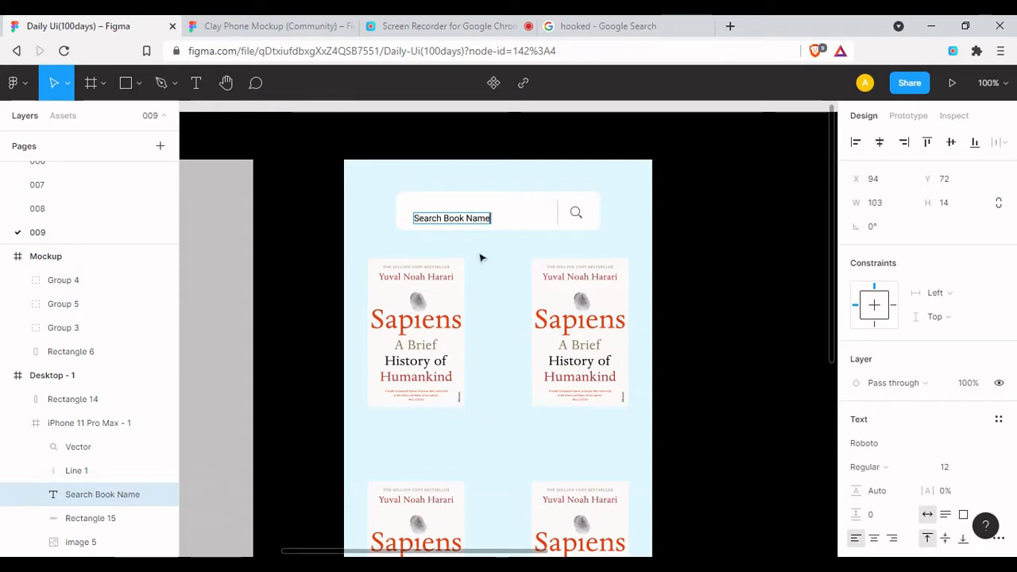
pyautogui.moveTo(467, 221); pyautogui.dragTo(464, 213)
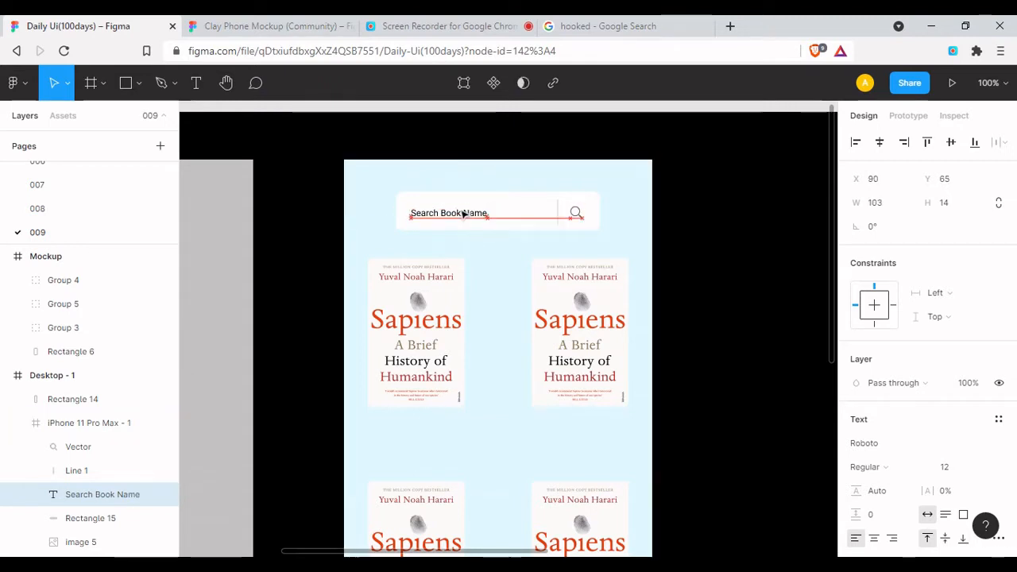
# Change the "Search Book Name" text's font to Quicksand and set its fill opacity to 60%
pyautogui.doubleClick(464, 213)
pyautogui.scroll(-3, 935, 358)
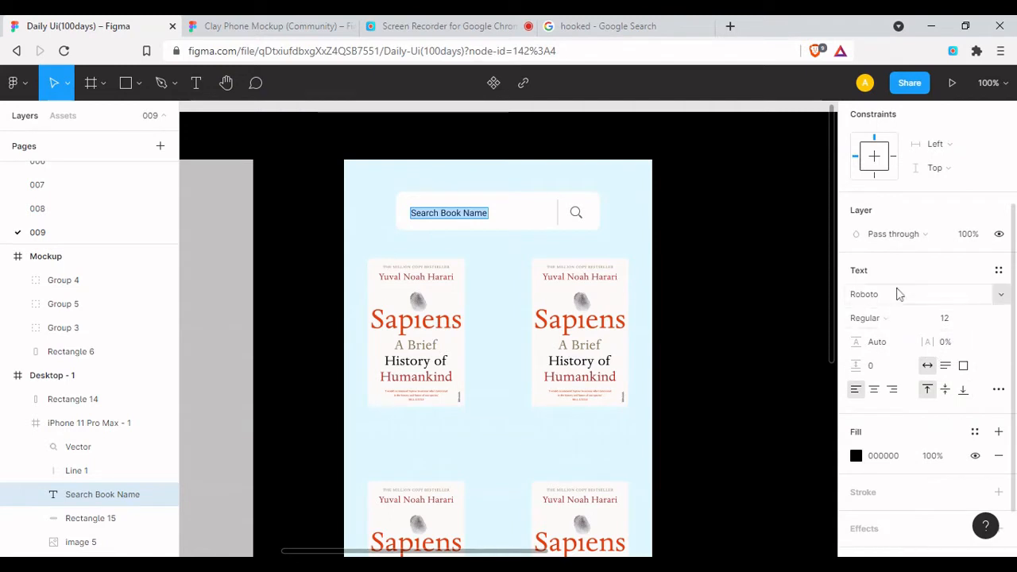
pyautogui.press('Return')
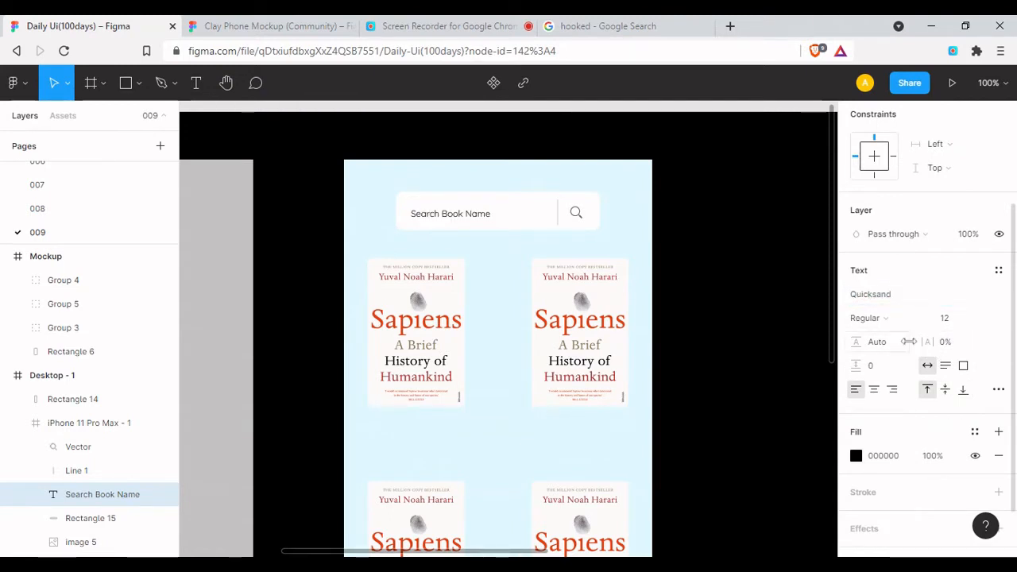
pyautogui.write('60')
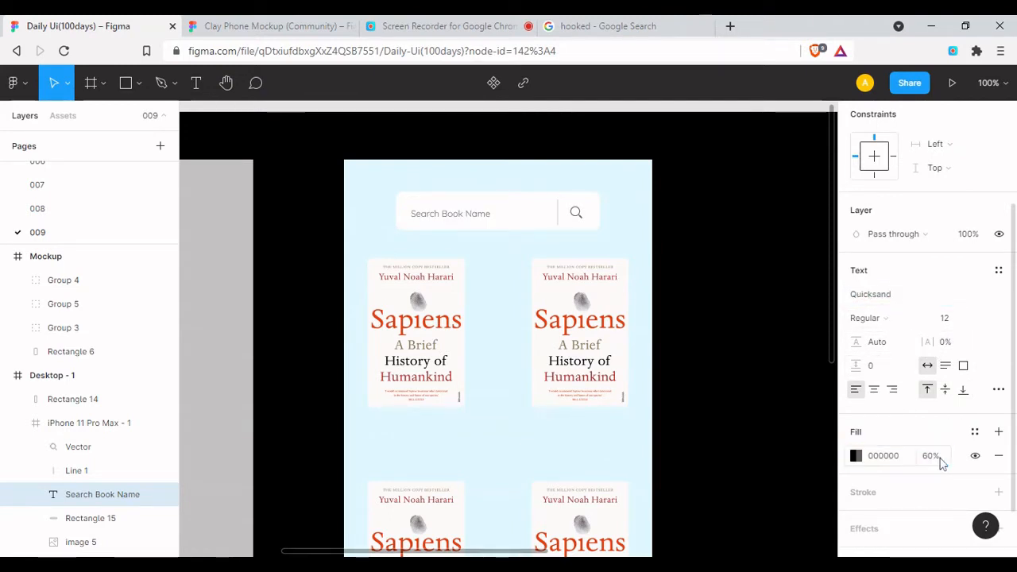
pyautogui.press('Return')
pyautogui.press('Escape')
pyautogui.click(701, 244)
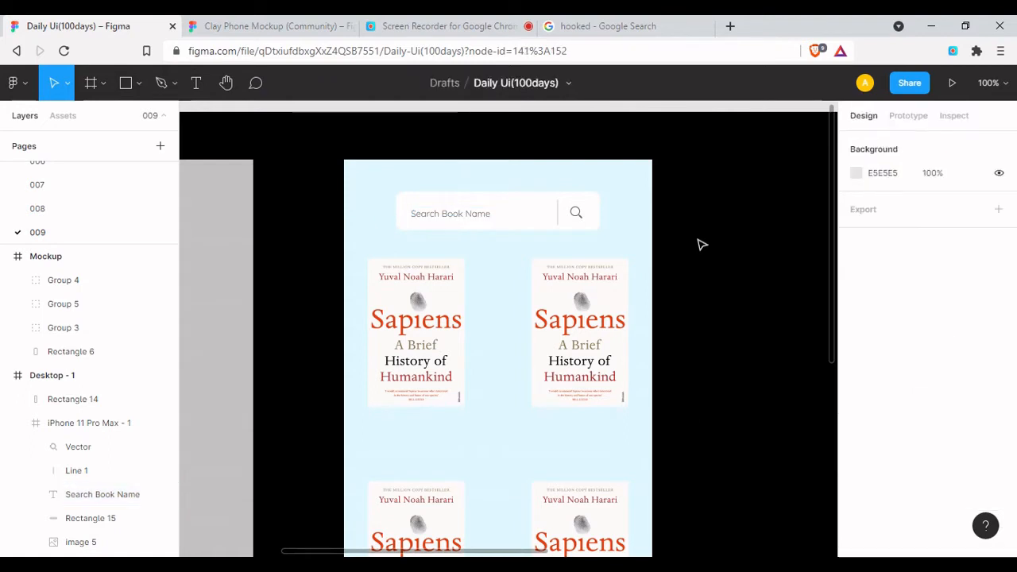
# Try pasting the clipboard content onto the first and second right-column covers, undoing each paste
pyautogui.press('-')
pyautogui.click(529, 340)
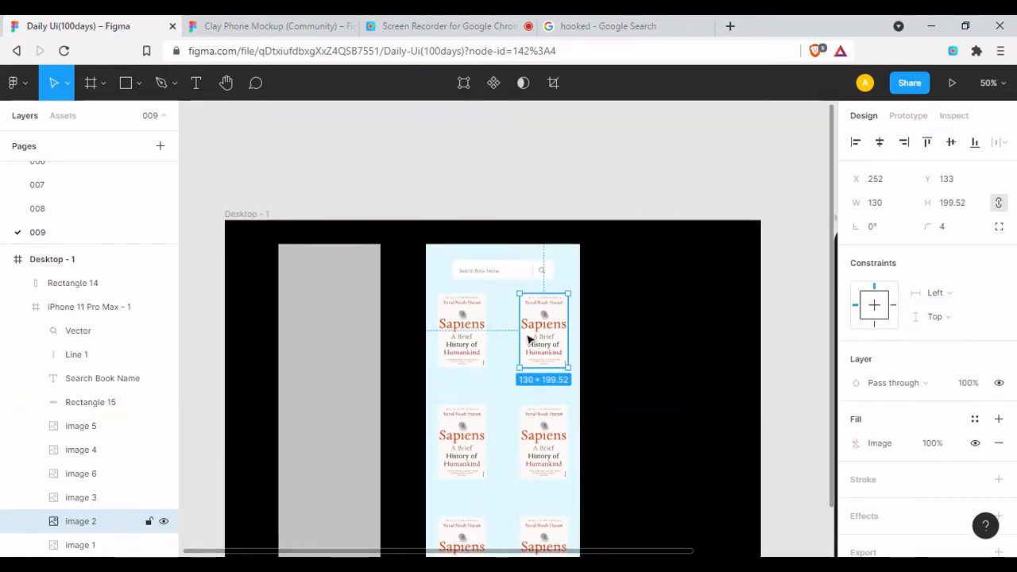
pyautogui.hotkey('ctrl', 'v')
pyautogui.hotkey('ctrl', 'z')
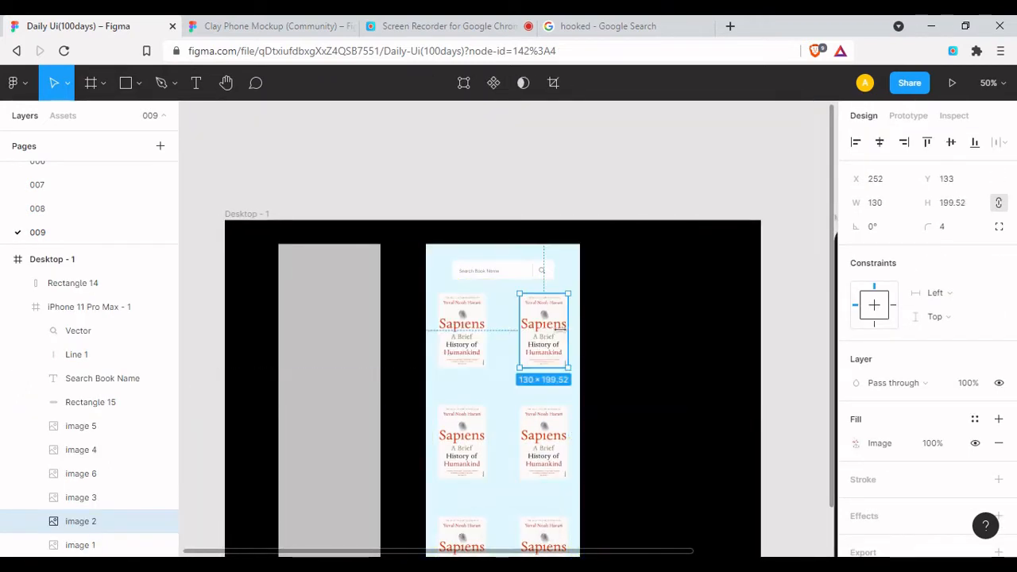
pyautogui.doubleClick(553, 442)
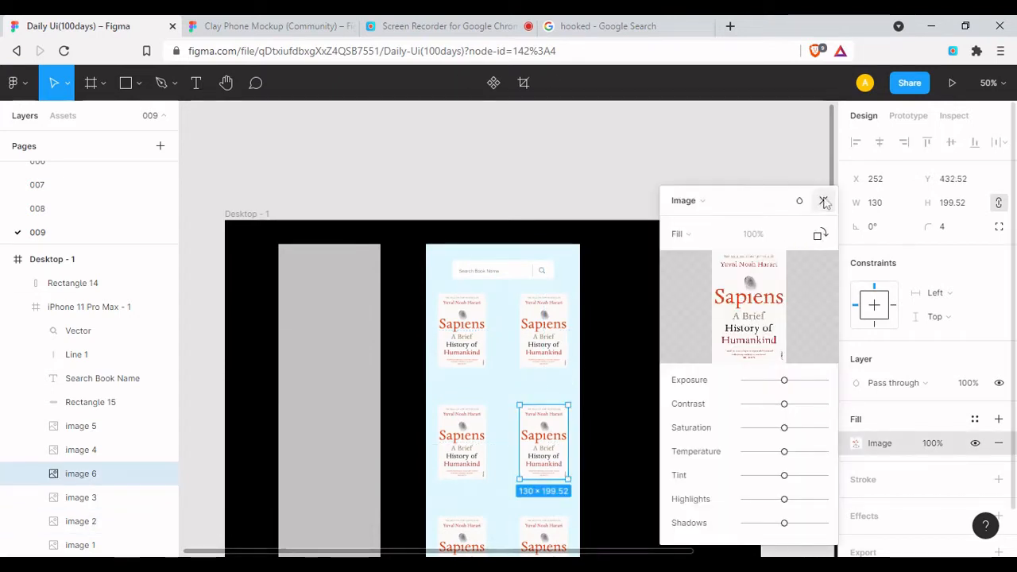
pyautogui.press('Escape')
pyautogui.hotkey('ctrl', 'v')
pyautogui.hotkey('ctrl', 'z')
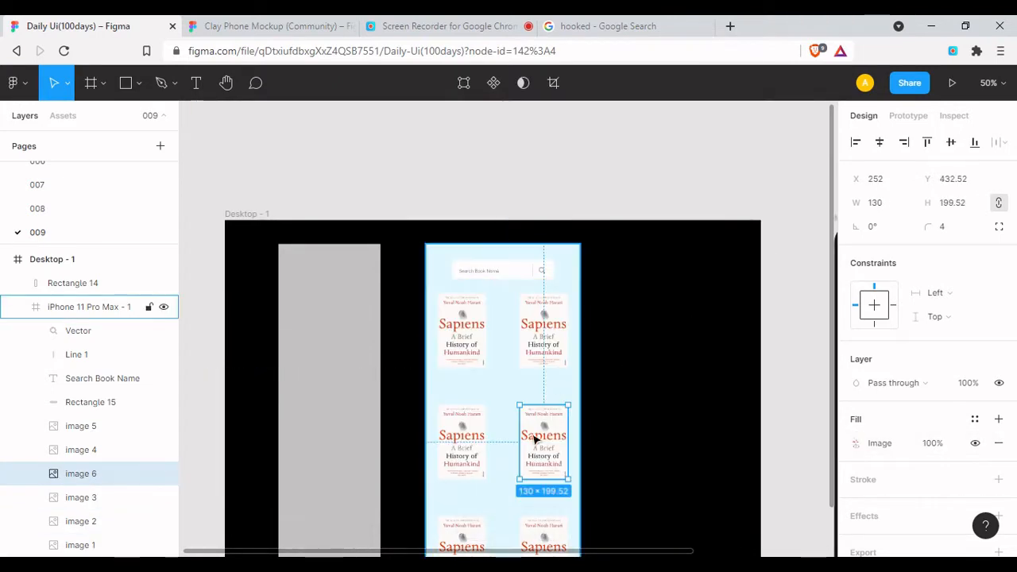
pyautogui.press('Escape')
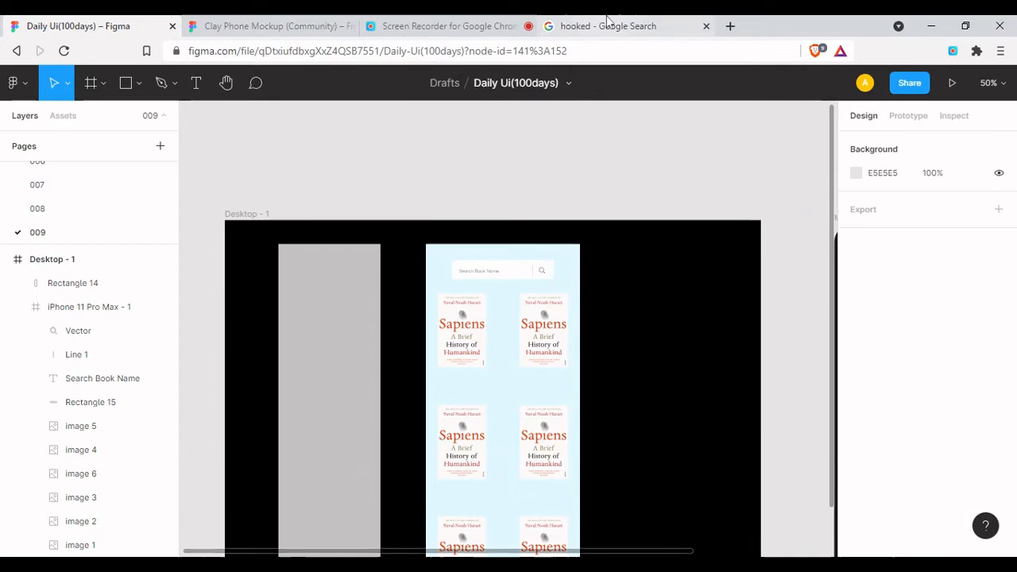
# Try replacing the first right-column Sapiens cover with the Hooked cover through the cover's copy and paste options
pyautogui.doubleClick(542, 329)
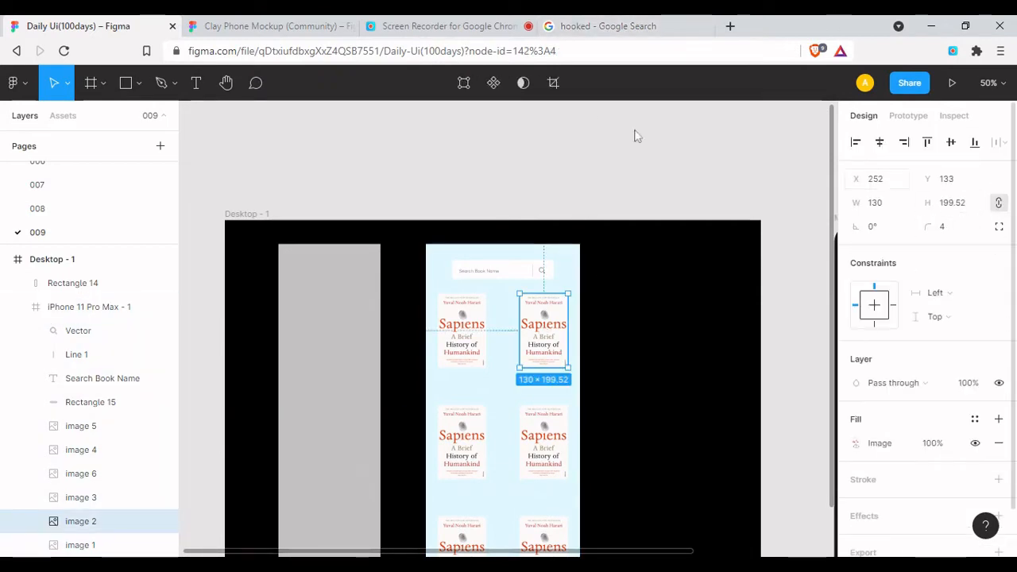
pyautogui.click(608, 27)
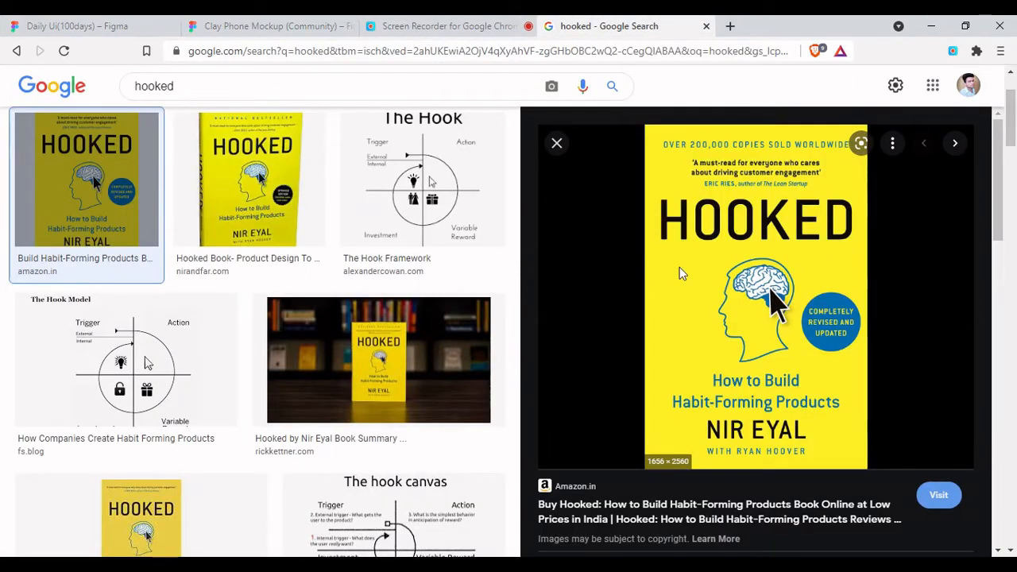
pyautogui.hotkey('ctrl', 'Tab')
pyautogui.rightClick(540, 315)
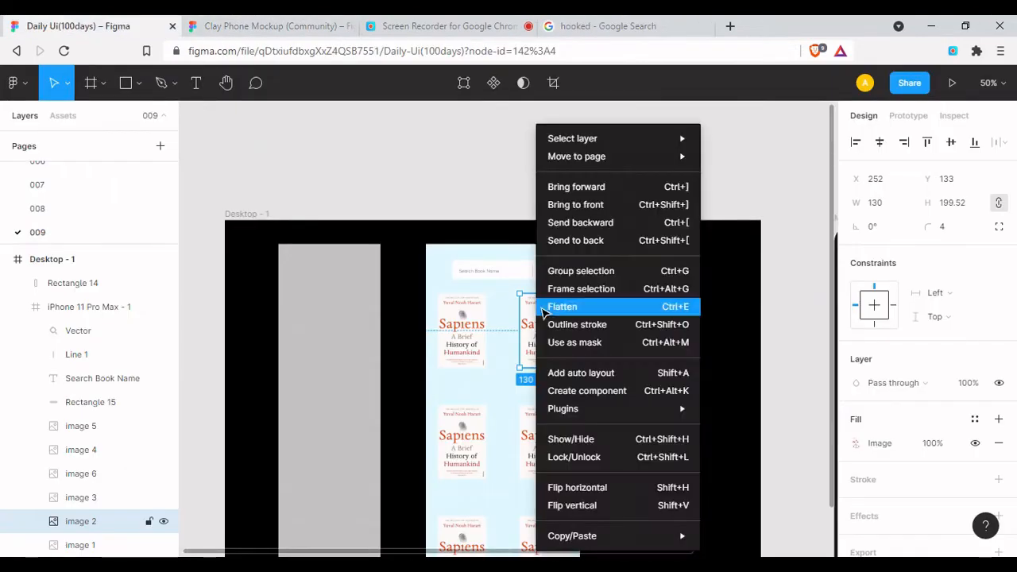
pyautogui.moveTo(577, 535)
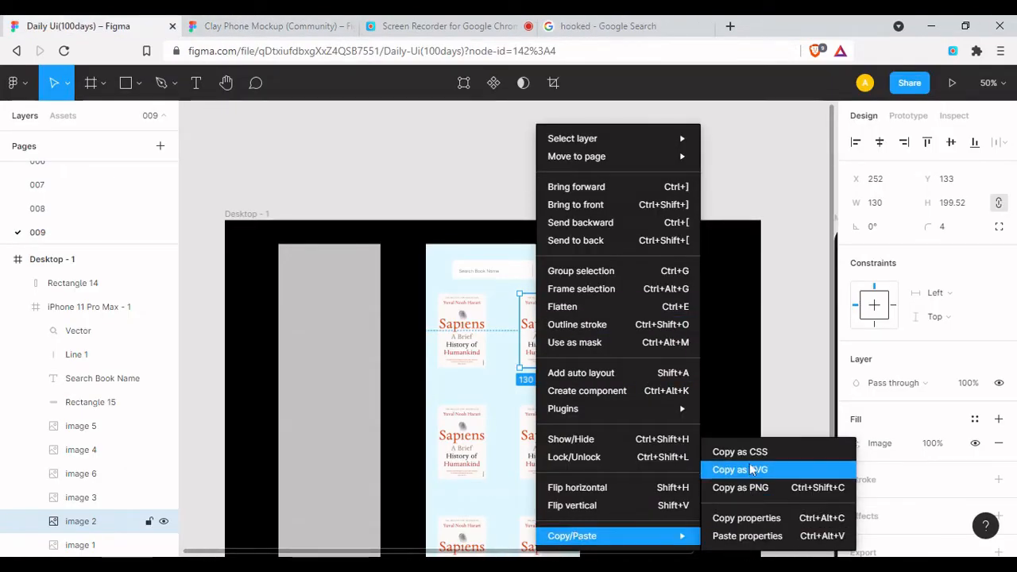
pyautogui.click(743, 488)
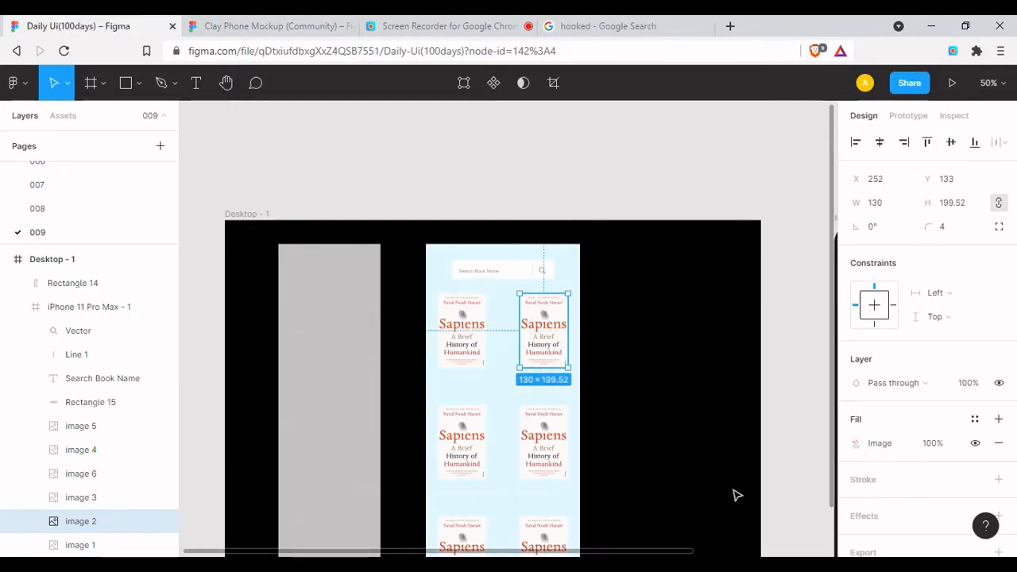
pyautogui.rightClick(555, 328)
pyautogui.click(502, 194)
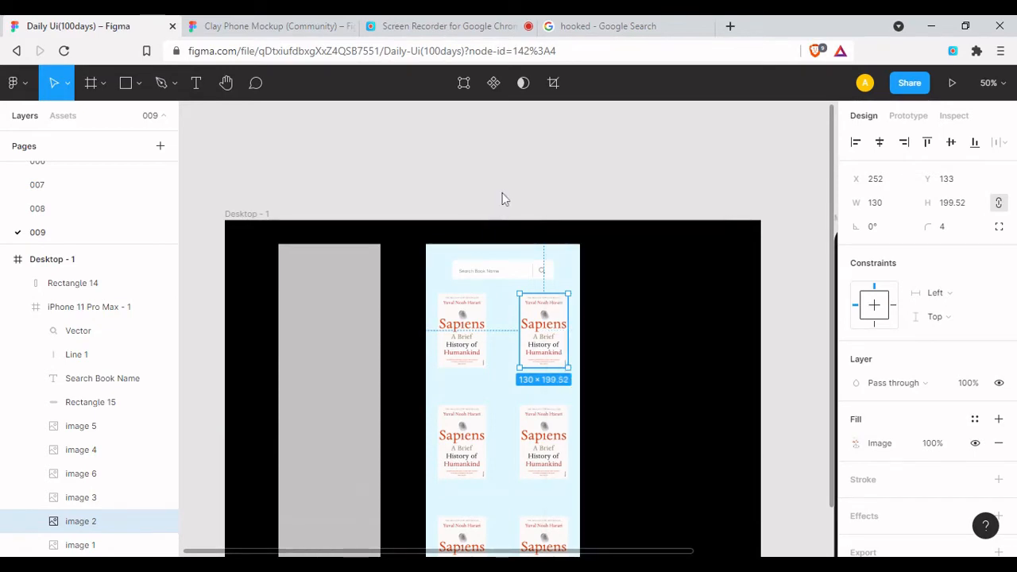
# Return to the Hooked cover in Google Images, then try Paste properties on the first right-column cover in Figma
pyautogui.click(608, 26)
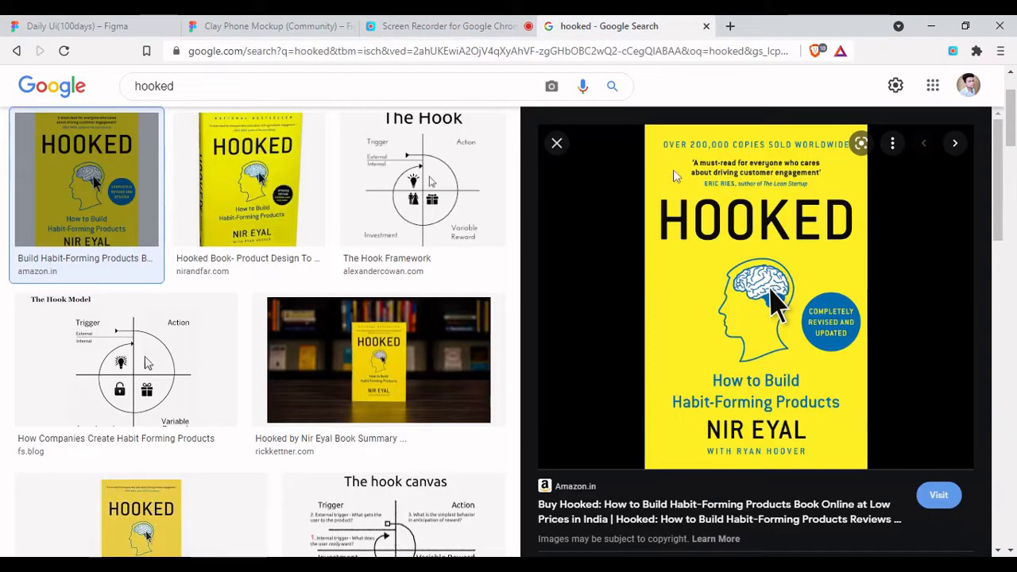
pyautogui.click(76, 25)
pyautogui.rightClick(539, 327)
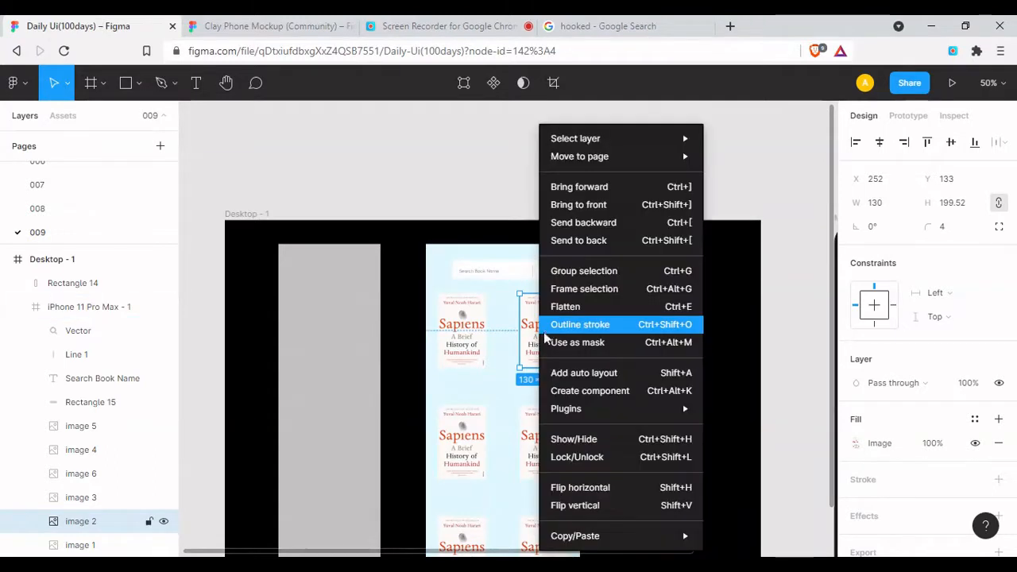
pyautogui.moveTo(619, 535)
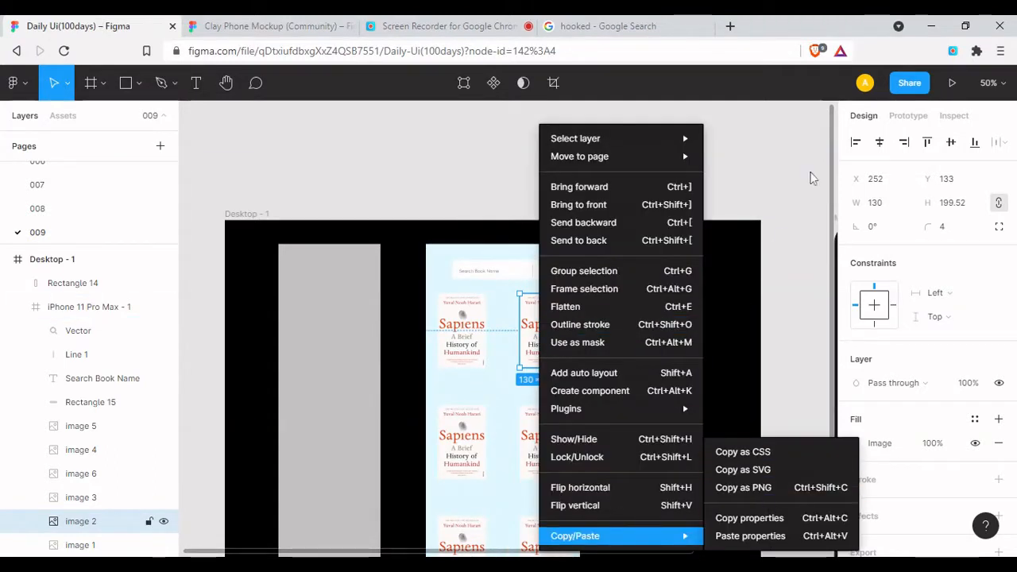
pyautogui.click(772, 536)
# Paste the Hooked cover onto the canvas, scale it proportionally to a width of 100 and place it above the desktop frame
pyautogui.click(591, 147)
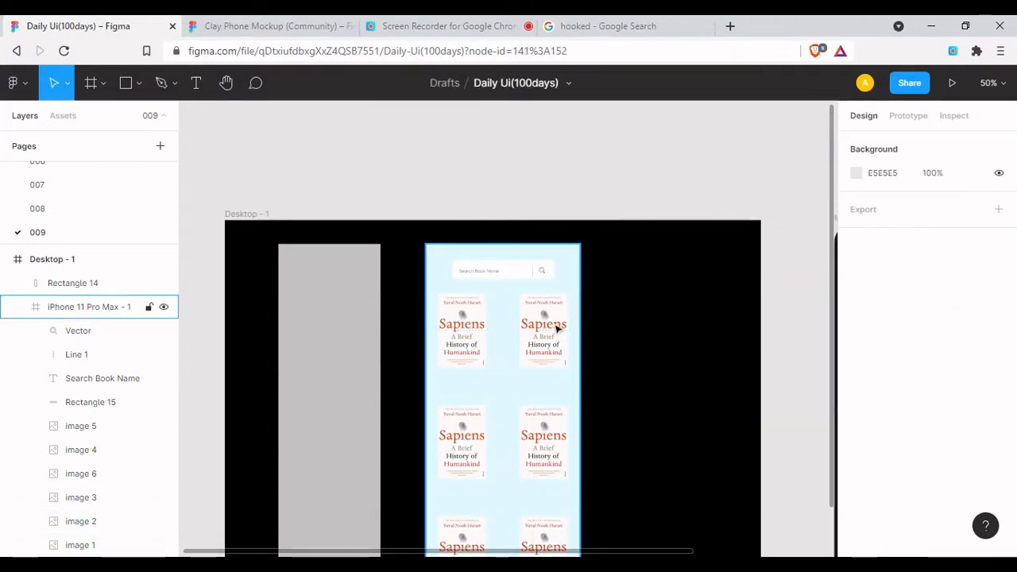
pyautogui.hotkey('ctrl', 'v')
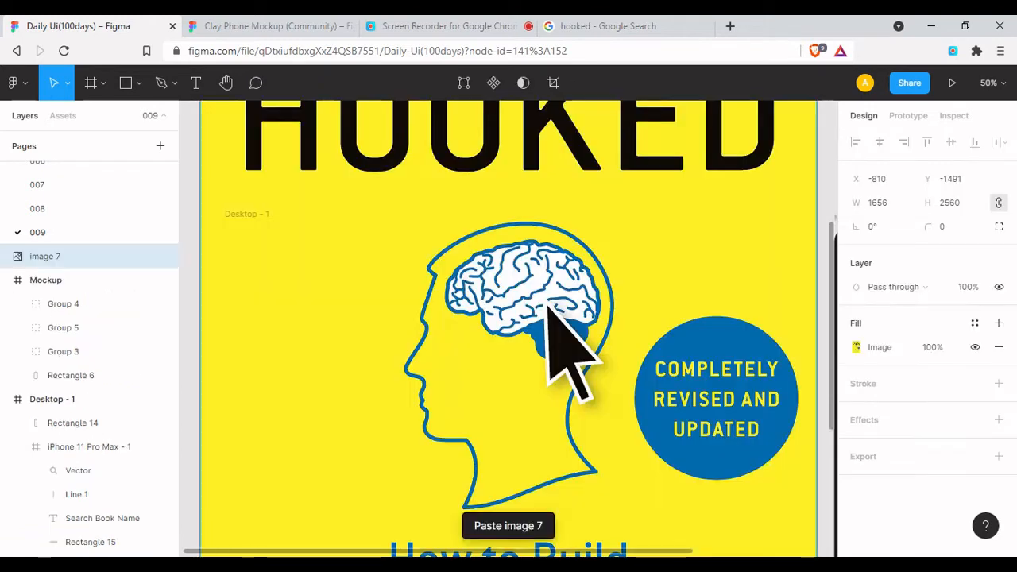
pyautogui.click(881, 209)
pyautogui.write('10')
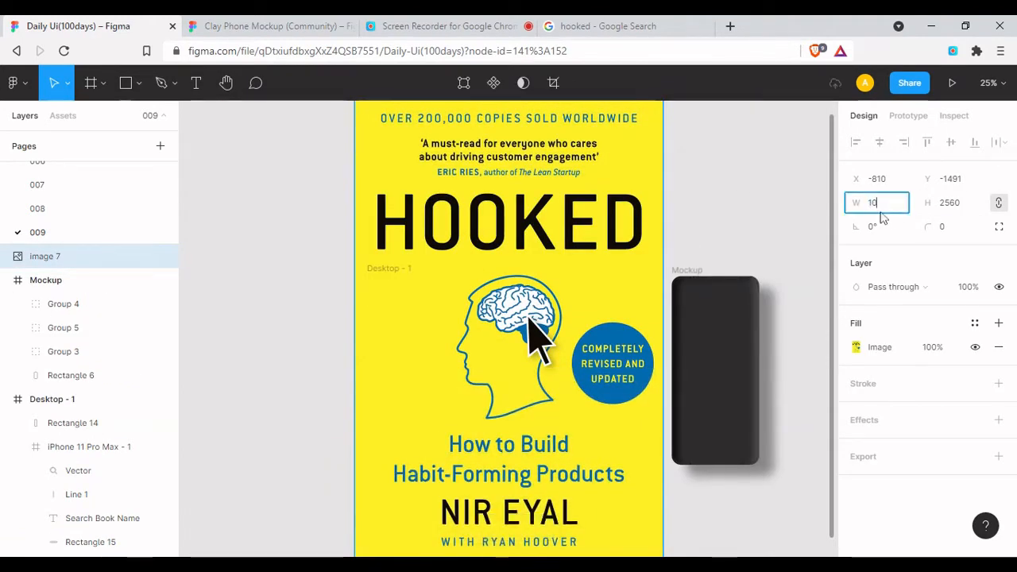
pyautogui.write('0')
pyautogui.press('Return')
pyautogui.moveTo(364, 109); pyautogui.dragTo(513, 325)
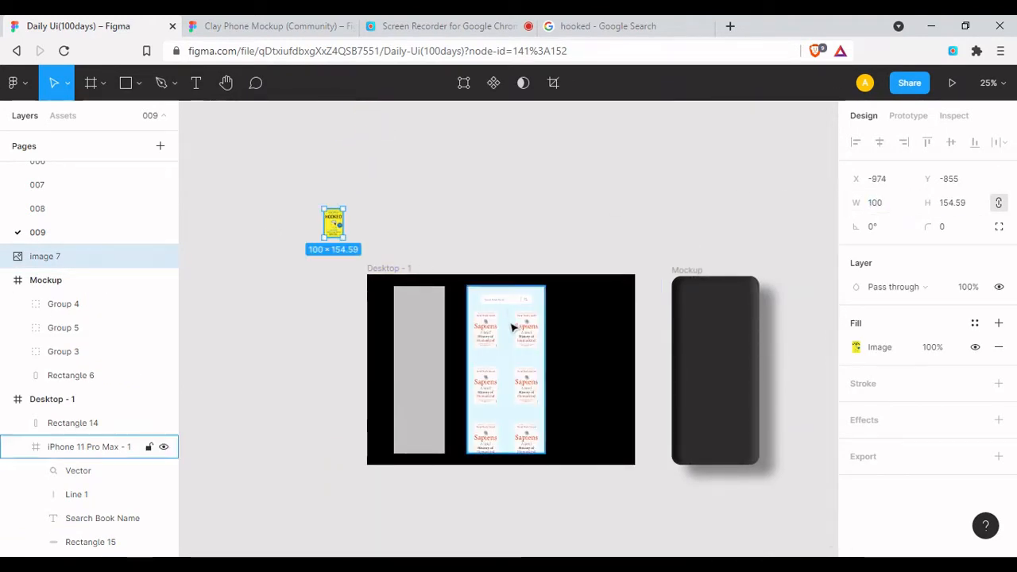
# Set the Hooked cover's width to 130, unlock its proportions and set its height to 200
pyautogui.click(524, 341)
pyautogui.click(524, 341)
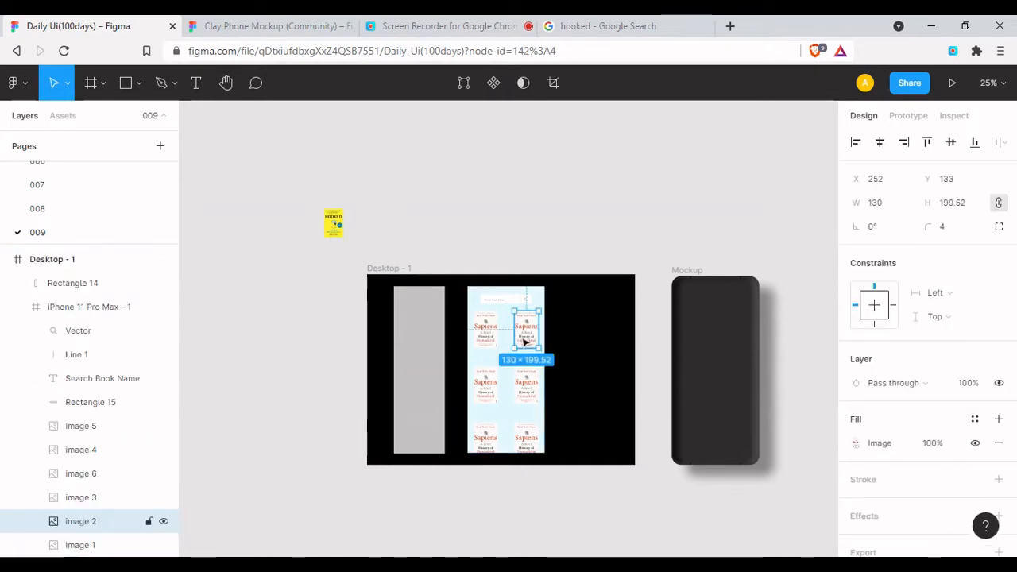
pyautogui.click(333, 218)
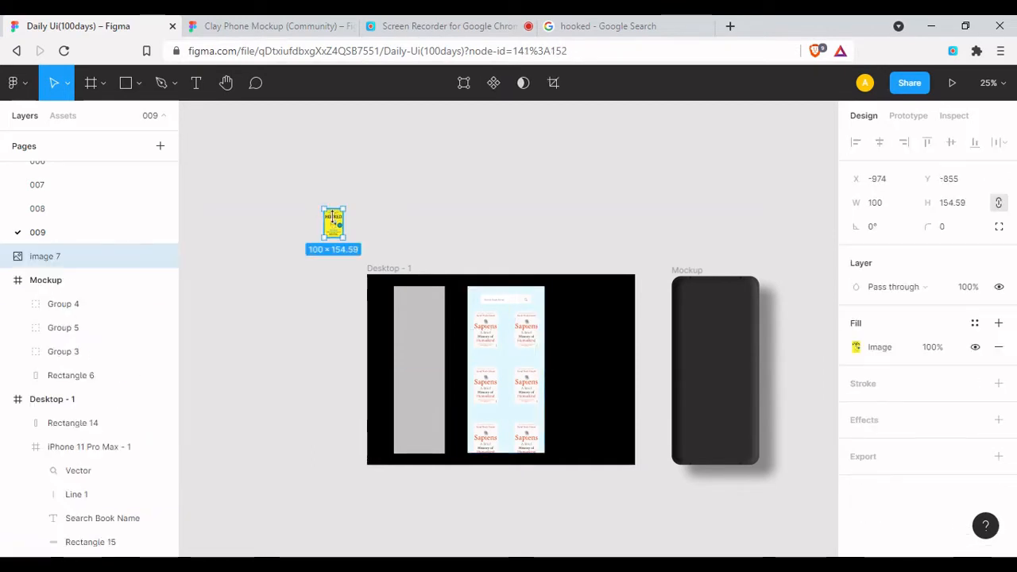
pyautogui.click(877, 209)
pyautogui.write('130')
pyautogui.press('Return')
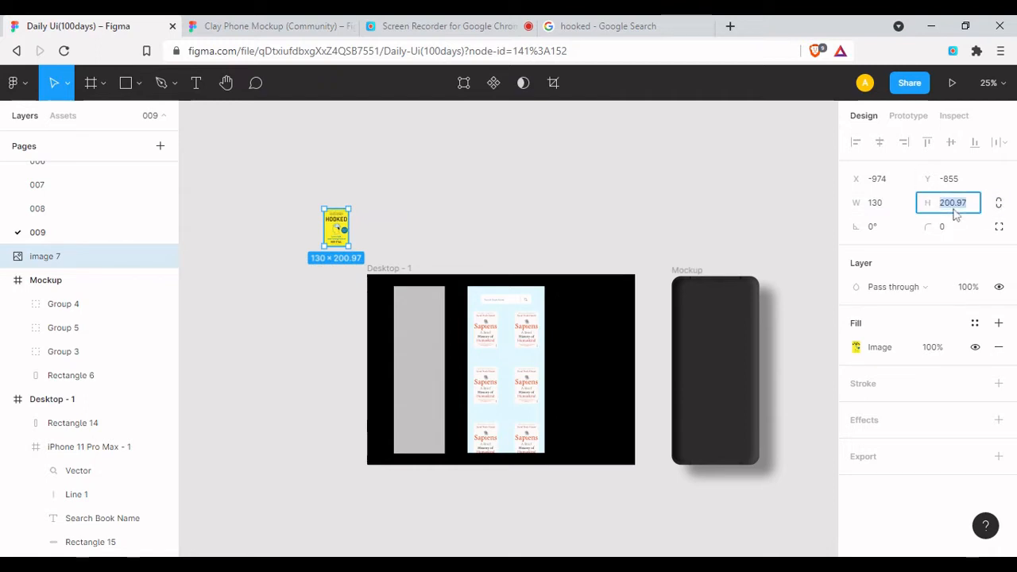
# Select all six Sapiens covers in the phone frame and set their height to 200, keeping the width at 130
pyautogui.click(523, 330)
pyautogui.click(524, 334)
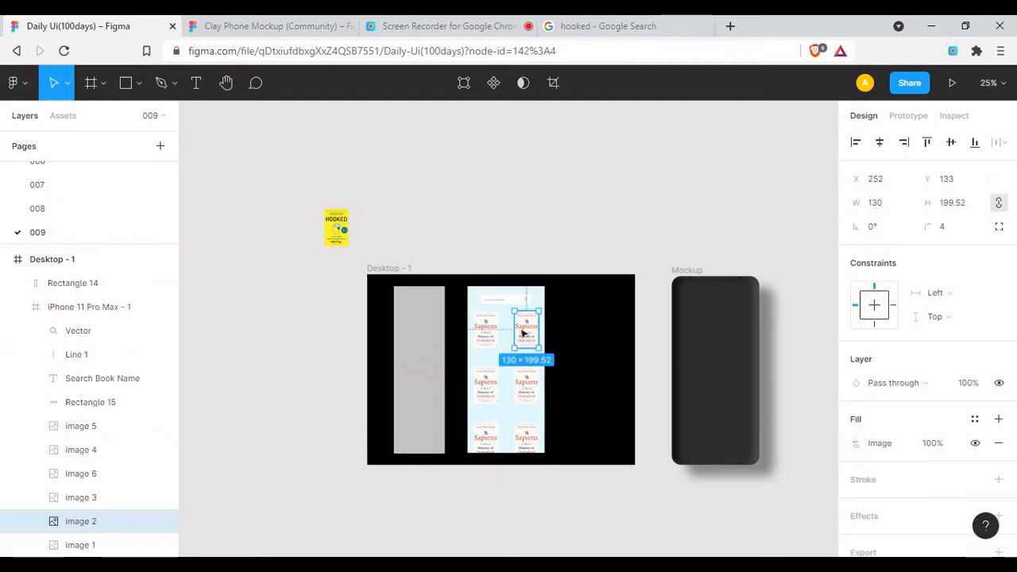
pyautogui.keyDown('shift'); pyautogui.click(485, 330); pyautogui.keyUp('shift')
pyautogui.keyDown('shift'); pyautogui.click(485, 383); pyautogui.keyUp('shift')
pyautogui.keyDown('shift'); pyautogui.click(526, 383); pyautogui.keyUp('shift')
pyautogui.keyDown('shift'); pyautogui.click(527, 437); pyautogui.keyUp('shift')
pyautogui.keyDown('shift'); pyautogui.click(493, 441); pyautogui.keyUp('shift')
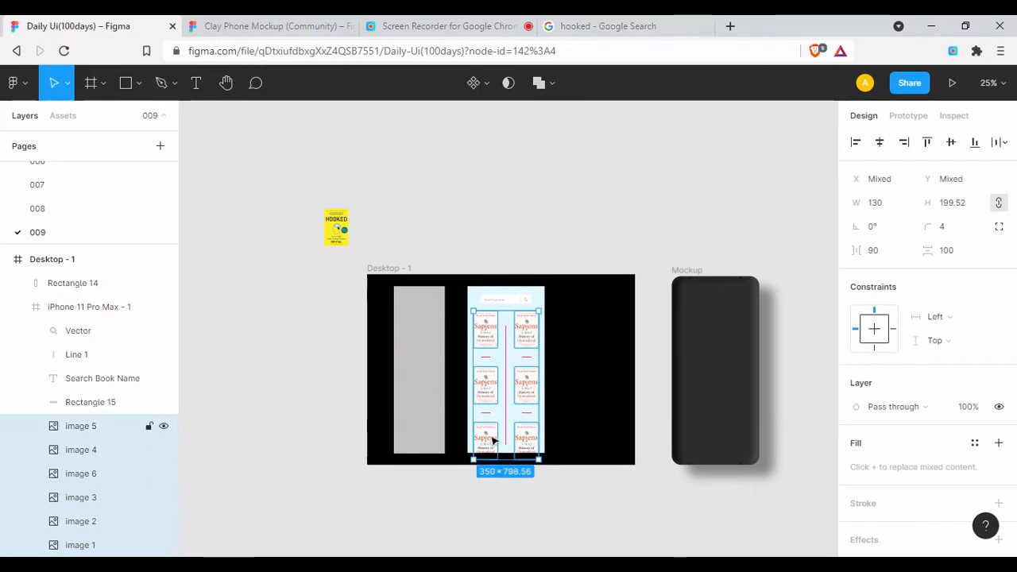
pyautogui.write('200')
pyautogui.press('Return')
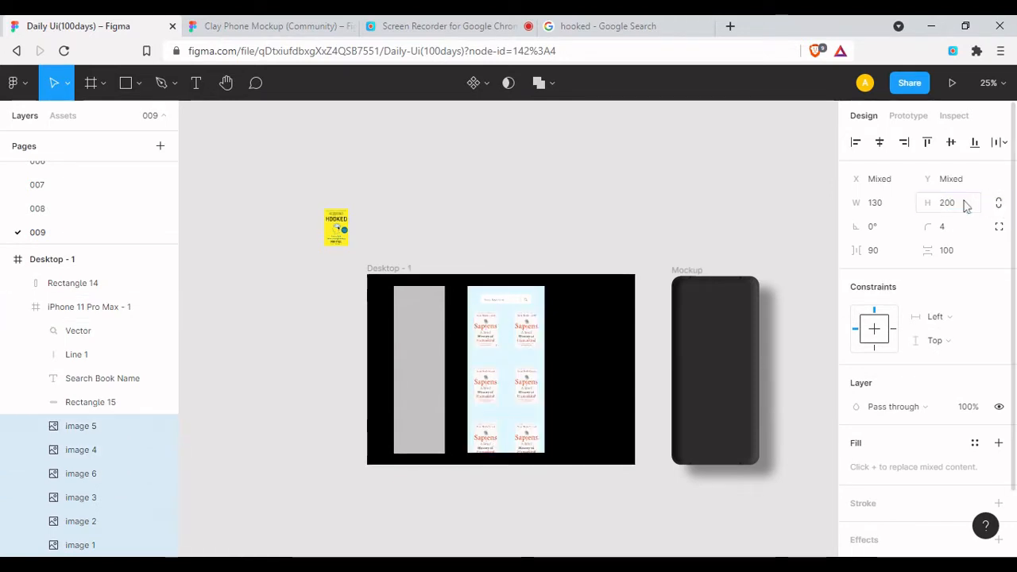
# Delete the first right-column Sapiens cover and move the Hooked cover into its place at X 239, Y 133
pyautogui.click(340, 227)
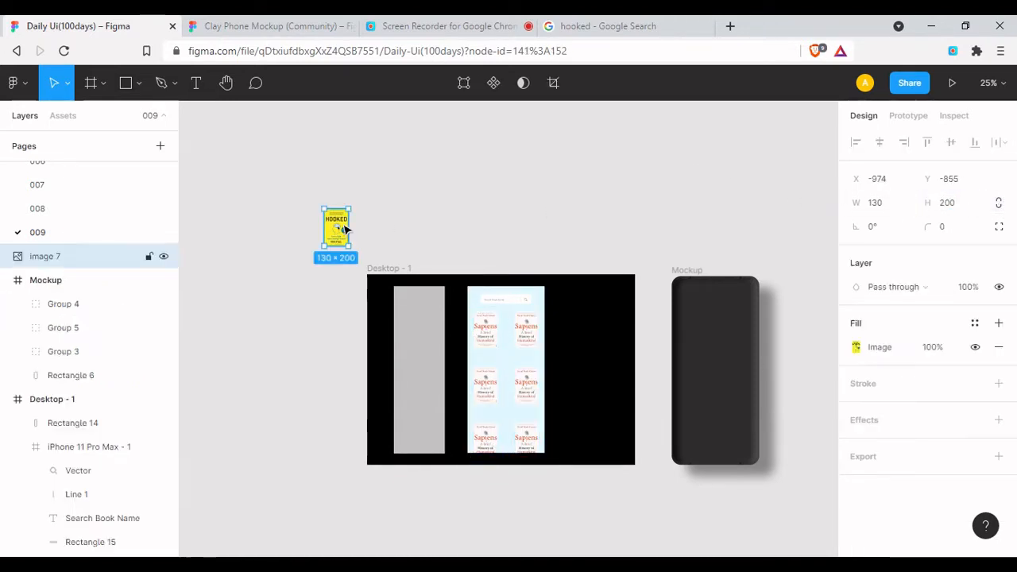
pyautogui.moveTo(341, 236); pyautogui.dragTo(531, 234)
pyautogui.scroll(3, 532, 329)
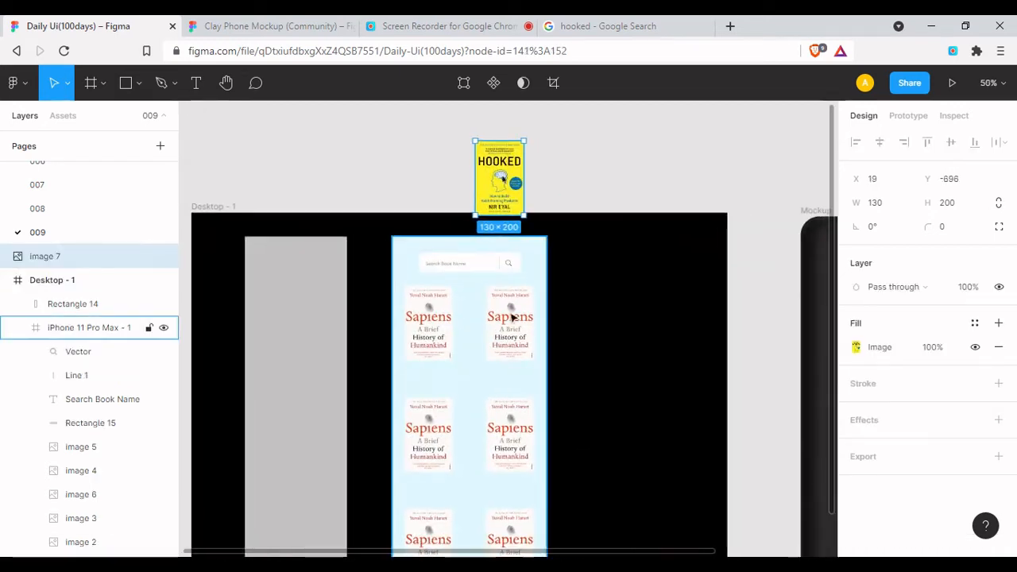
pyautogui.click(527, 326)
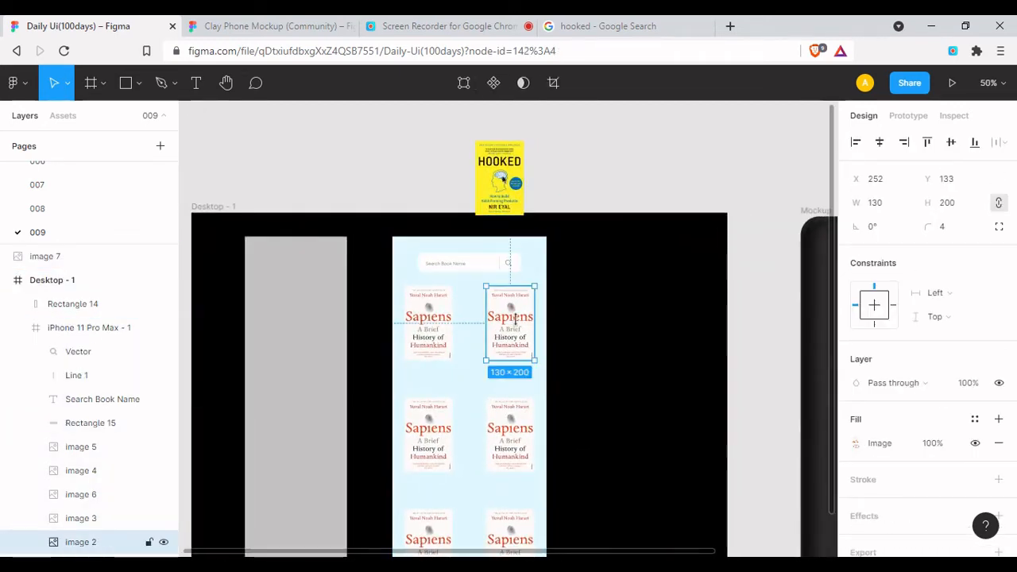
pyautogui.press('Delete')
pyautogui.click(483, 179)
pyautogui.doubleClick(497, 170)
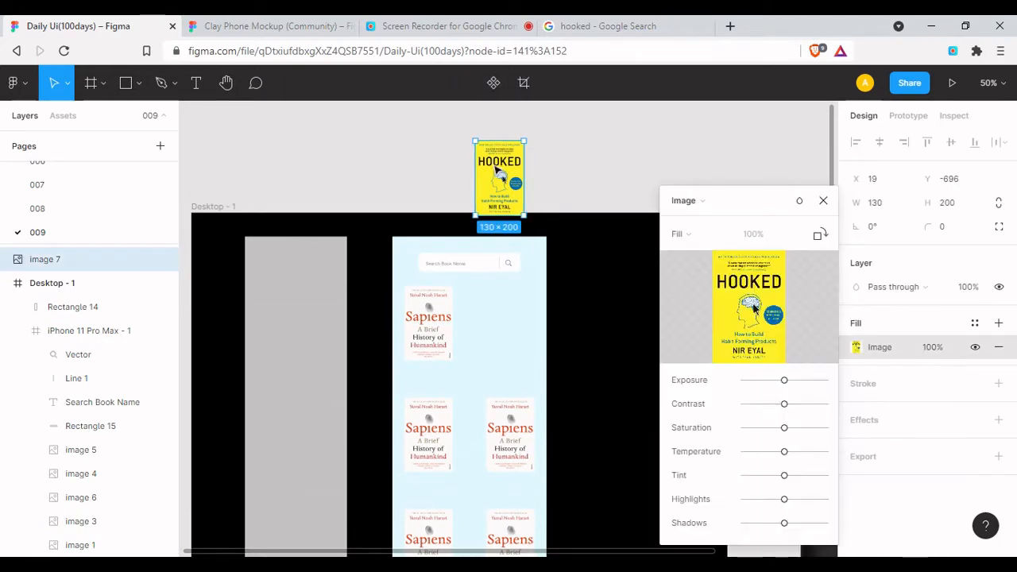
pyautogui.click(824, 201)
pyautogui.moveTo(503, 200); pyautogui.dragTo(509, 345)
# Search Google Images for "intelligent investor" and open the Flipkart shopping result for the book
pyautogui.click(606, 25)
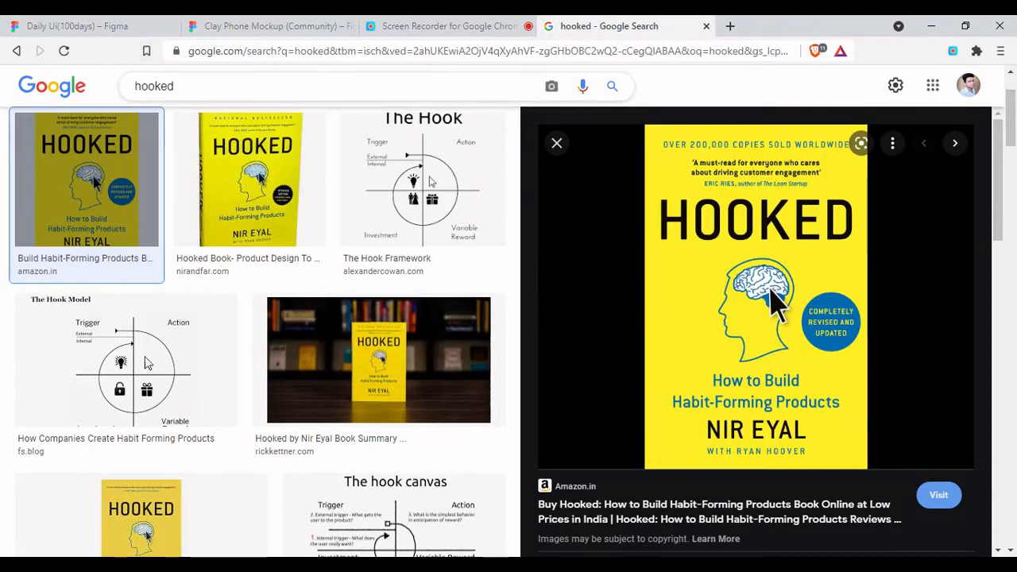
pyautogui.doubleClick(154, 86)
pyautogui.write('intelligent in')
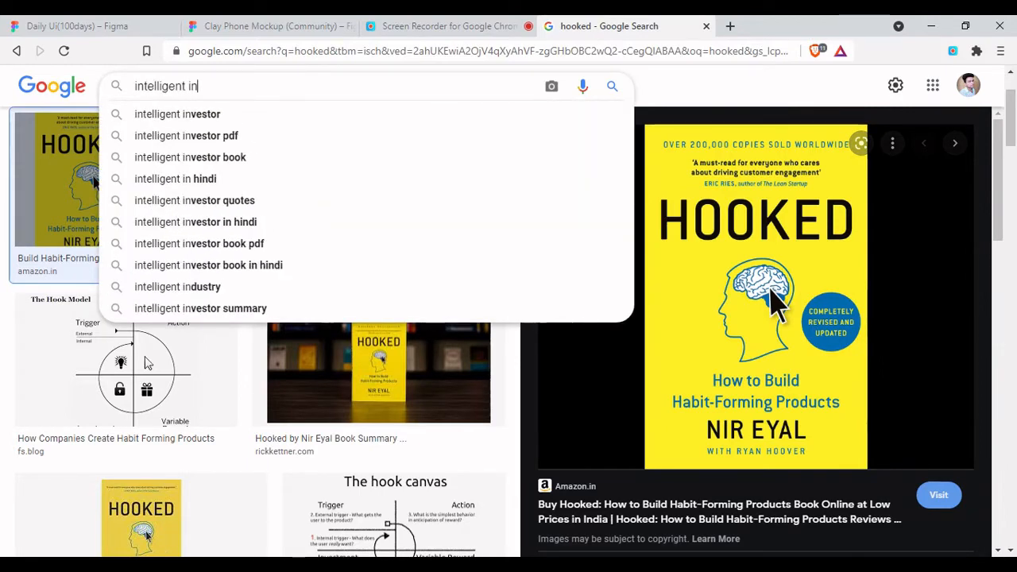
pyautogui.press('Down')
pyautogui.press('Return')
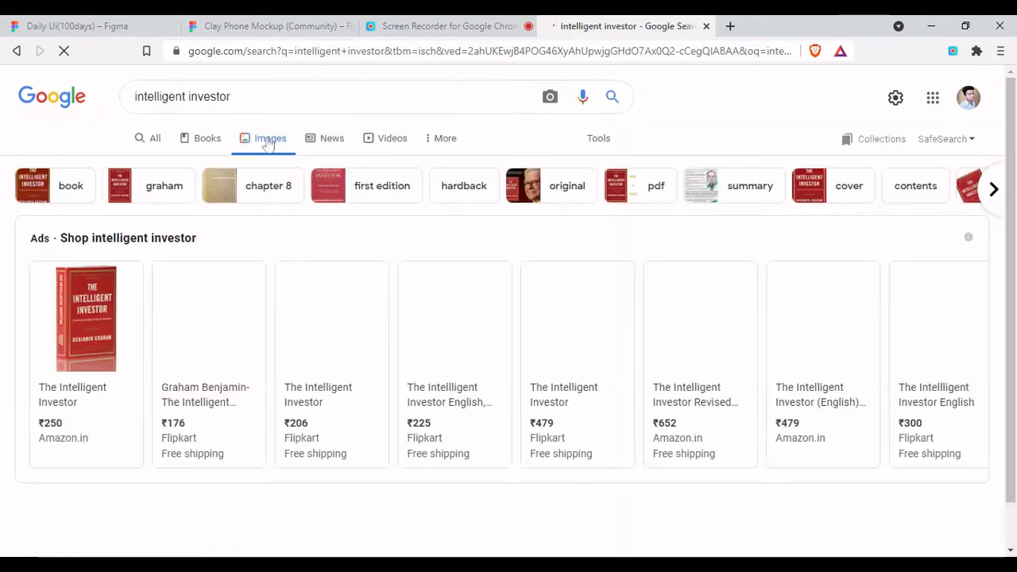
pyautogui.click(221, 326)
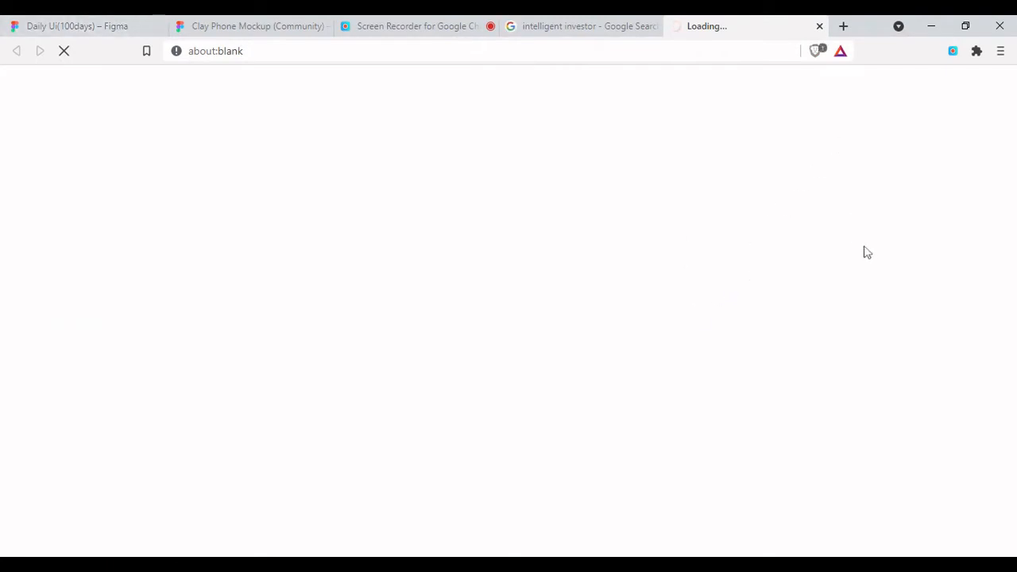
# Switch back to Figma and set the Hooked cover's corner radius to 4
pyautogui.click(4, 24)
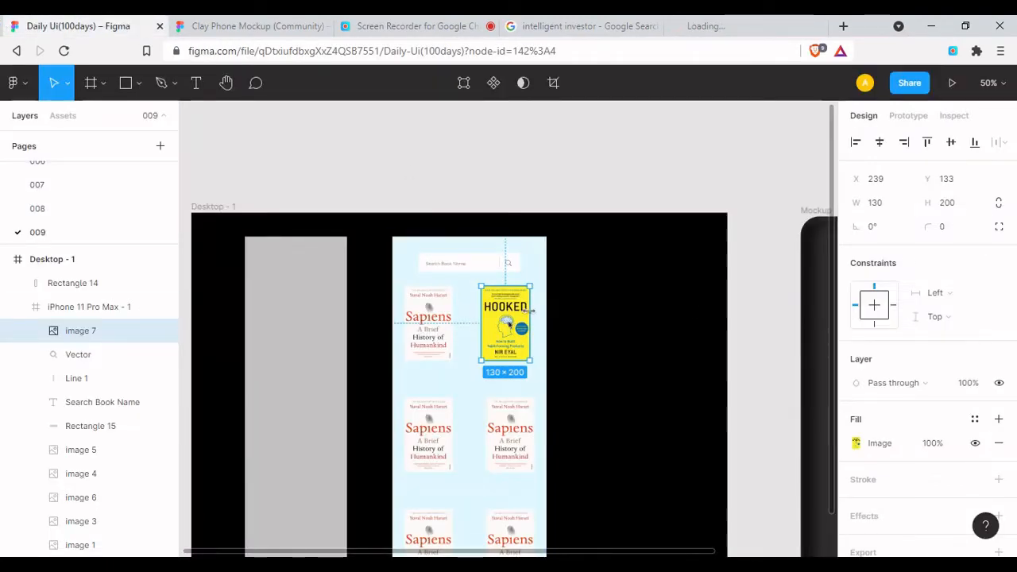
pyautogui.click(445, 338)
pyautogui.click(495, 340)
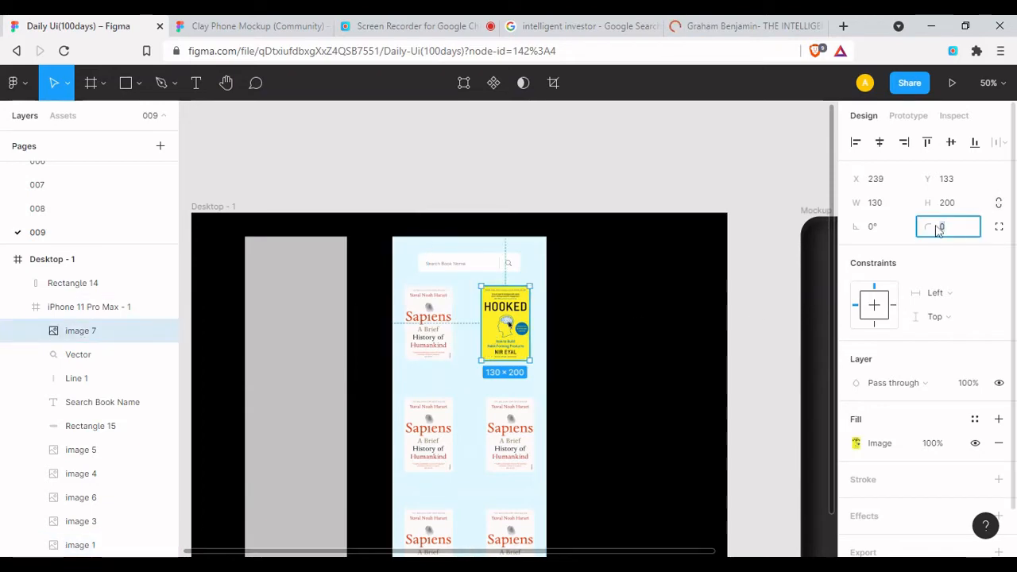
pyautogui.write('4')
pyautogui.press('Return')
# Copy the Amazon cover of The Intelligent Investor from Google Images and paste it into the second right-column cover in Figma
pyautogui.click(509, 429)
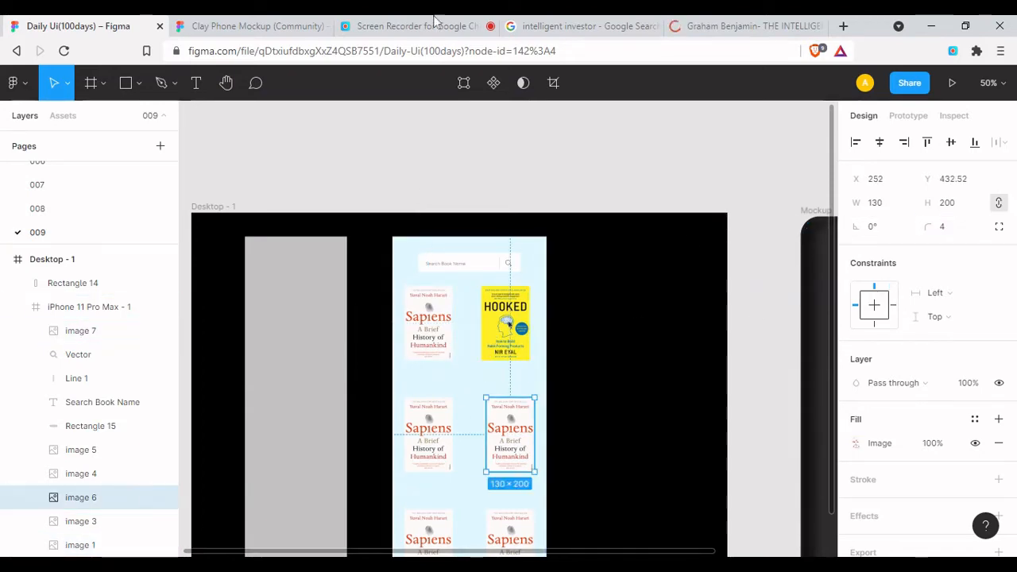
pyautogui.click(743, 25)
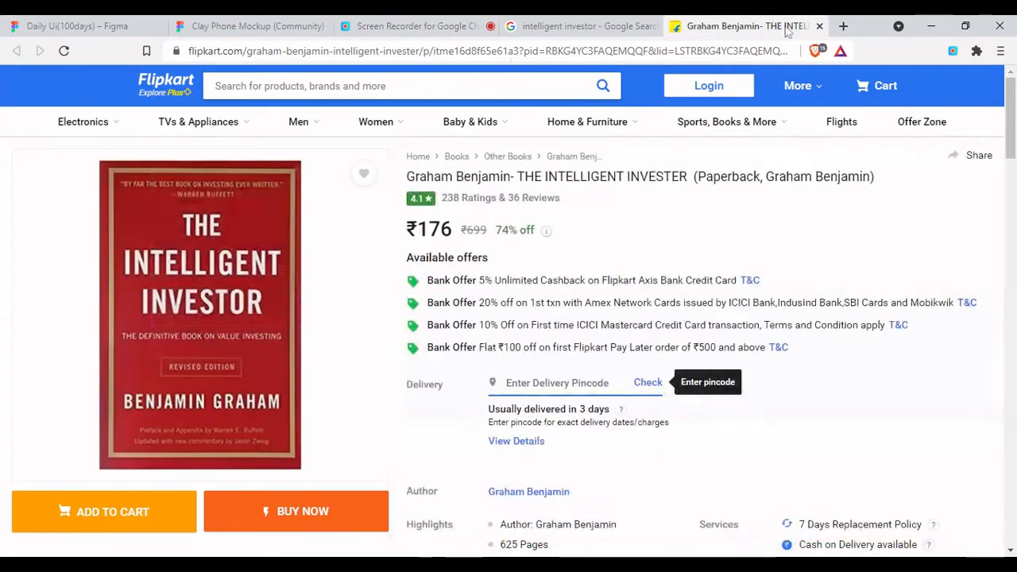
pyautogui.hotkey('ctrl', 'w')
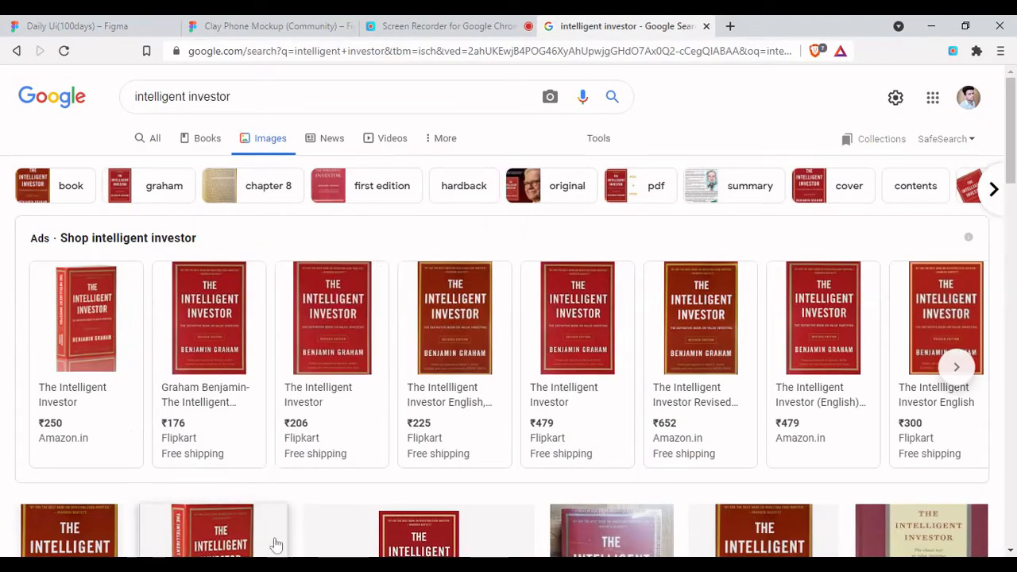
pyautogui.scroll(-3, 273, 545)
pyautogui.click(96, 349)
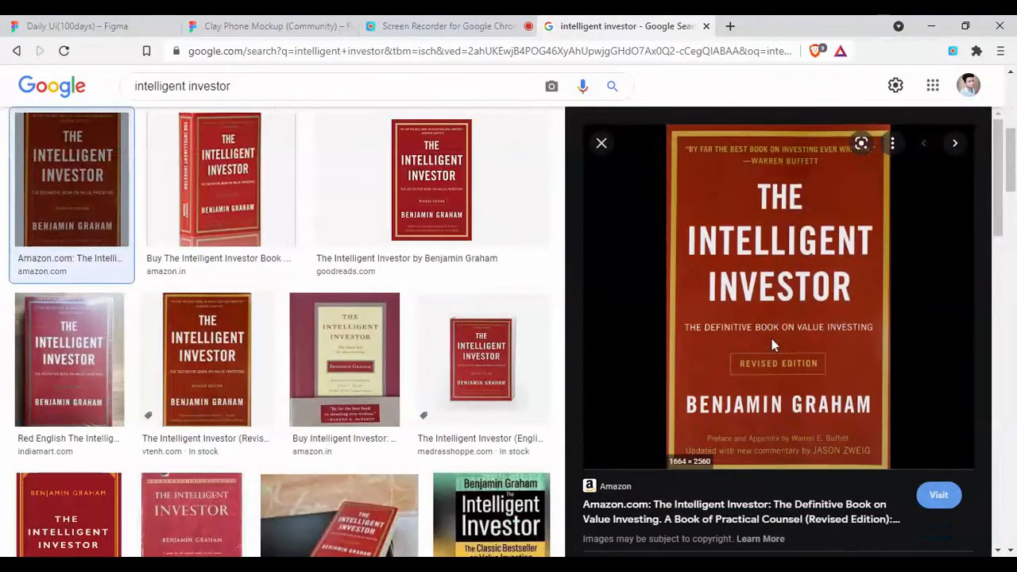
pyautogui.click(155, 24)
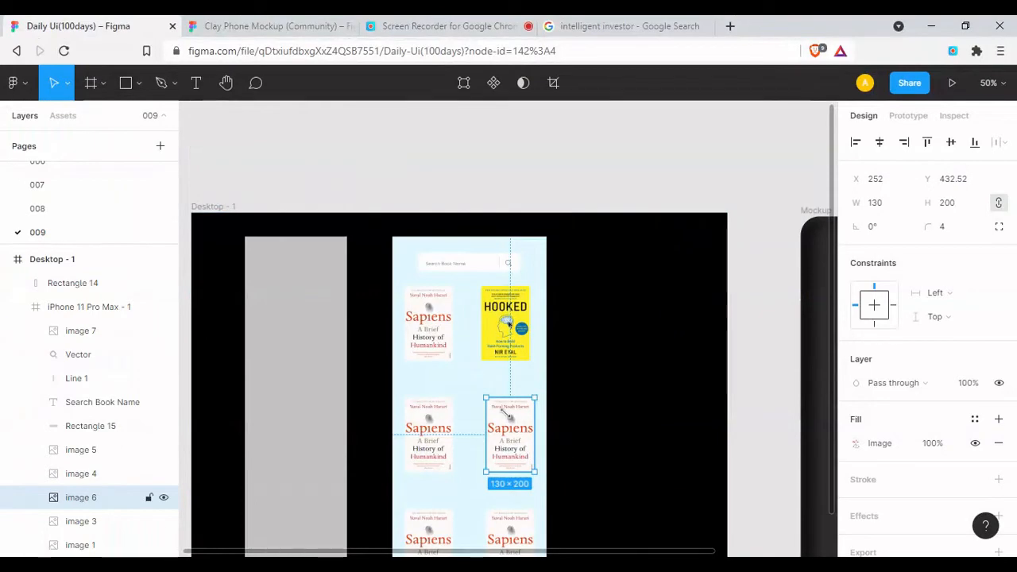
pyautogui.hotkey('ctrl', 'v')
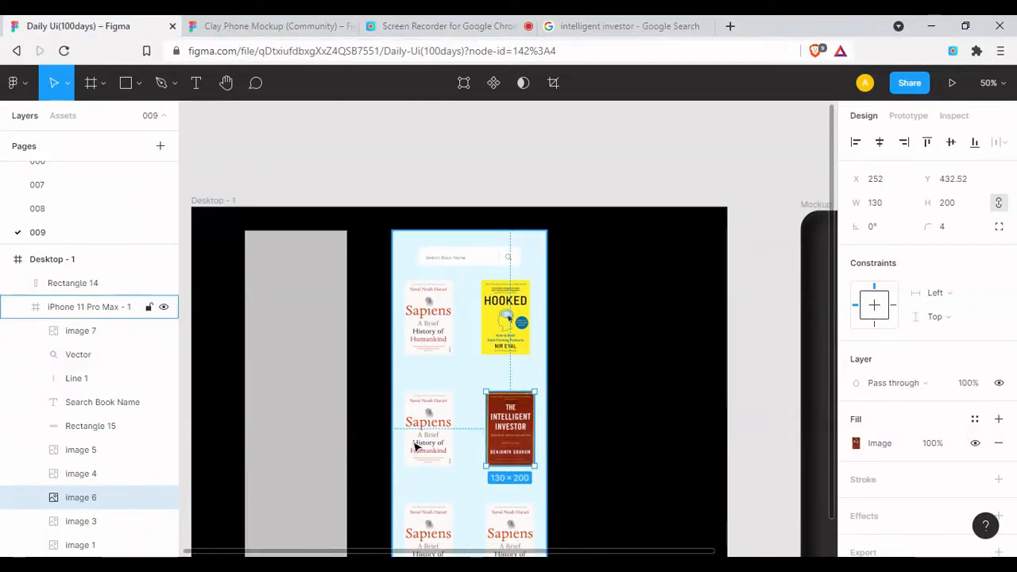
# Search Google Images for "siddhartha" and replace the second left-column Sapiens cover in Figma with the Flipkart Siddhartha cover
pyautogui.click(421, 445)
pyautogui.click(624, 25)
pyautogui.tripleClick(226, 86)
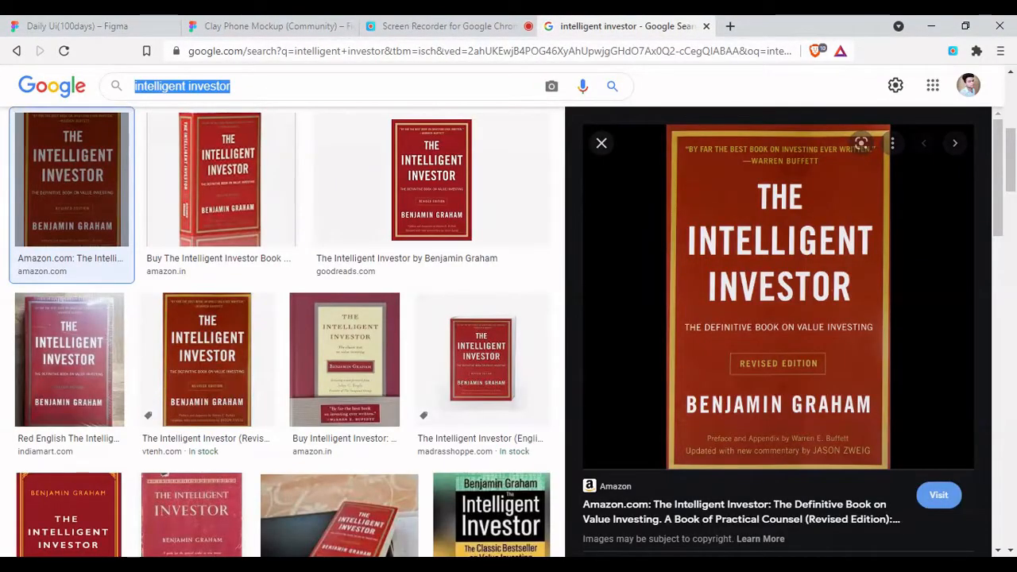
pyautogui.write('siddhartha')
pyautogui.press('Return')
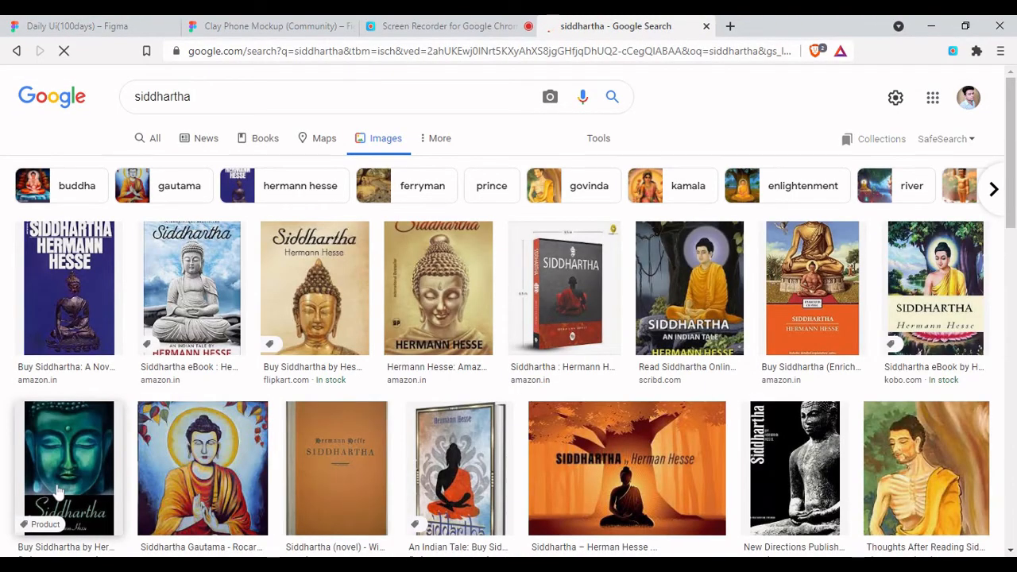
pyautogui.click(58, 491)
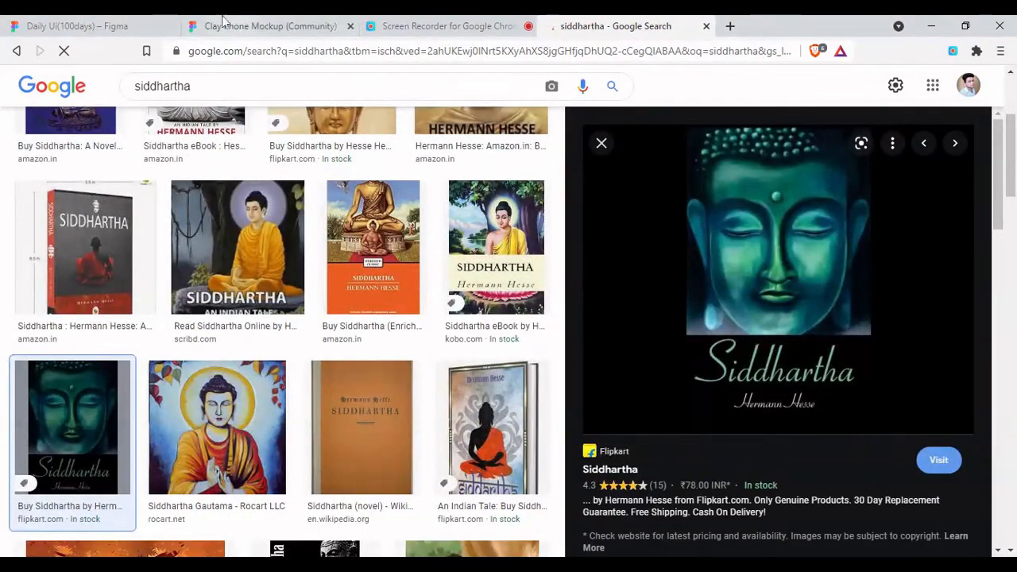
pyautogui.click(72, 25)
pyautogui.hotkey('ctrl', 'v')
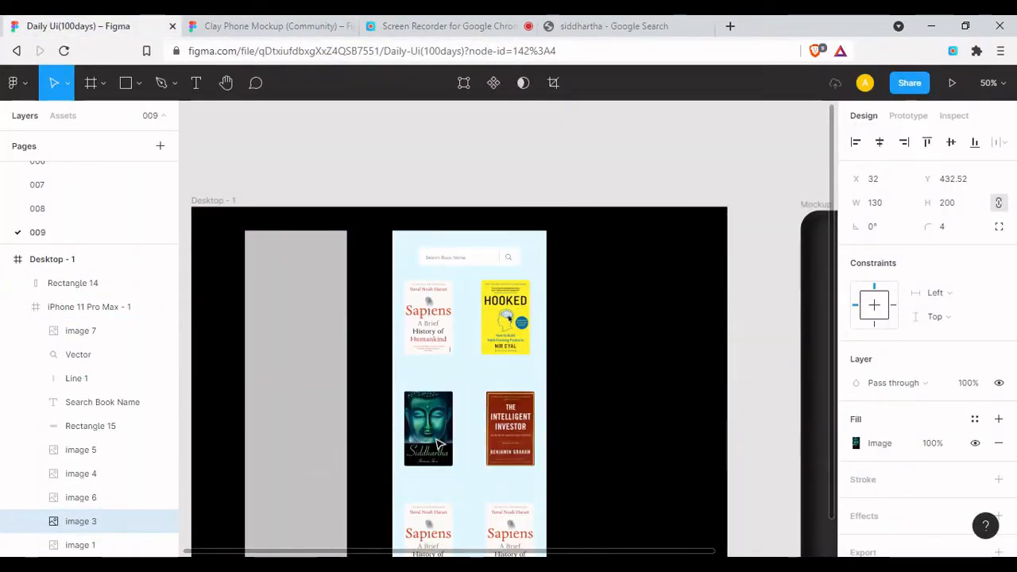
# Search Google Images for "elon musk book" and replace the third right-column Sapiens cover in Figma with the Amazon Elon Musk cover
pyautogui.scroll(-1, 438, 442)
pyautogui.click(511, 520)
pyautogui.click(592, 26)
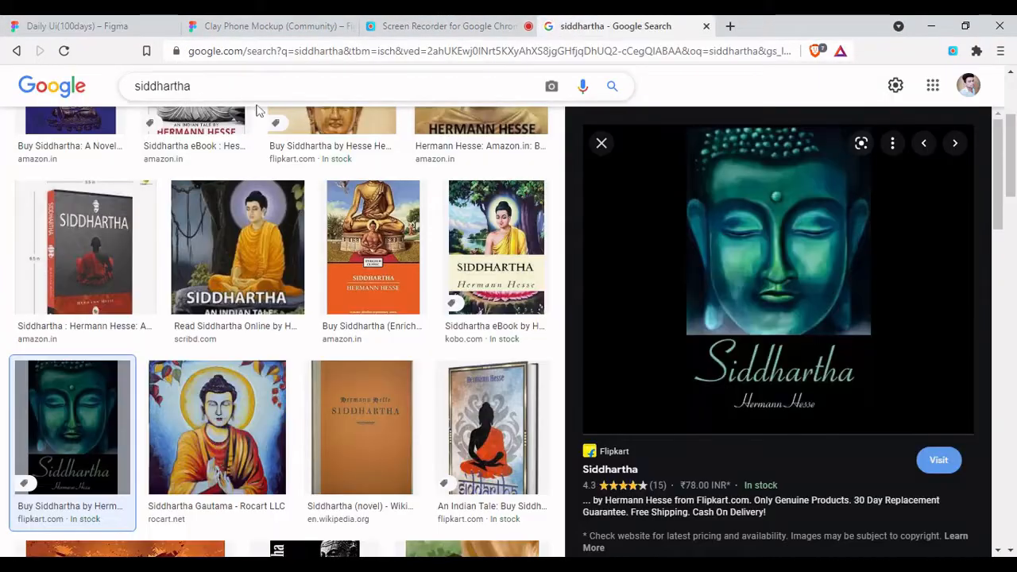
pyautogui.doubleClick(159, 86)
pyautogui.write('elon musk')
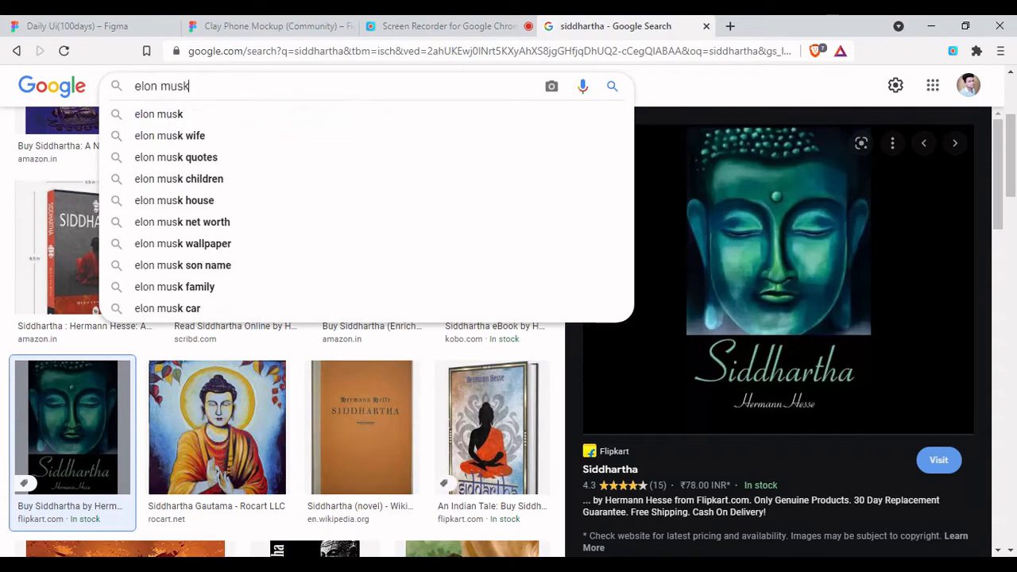
pyautogui.write(' book')
pyautogui.press('Return')
pyautogui.scroll(-2, 103, 389)
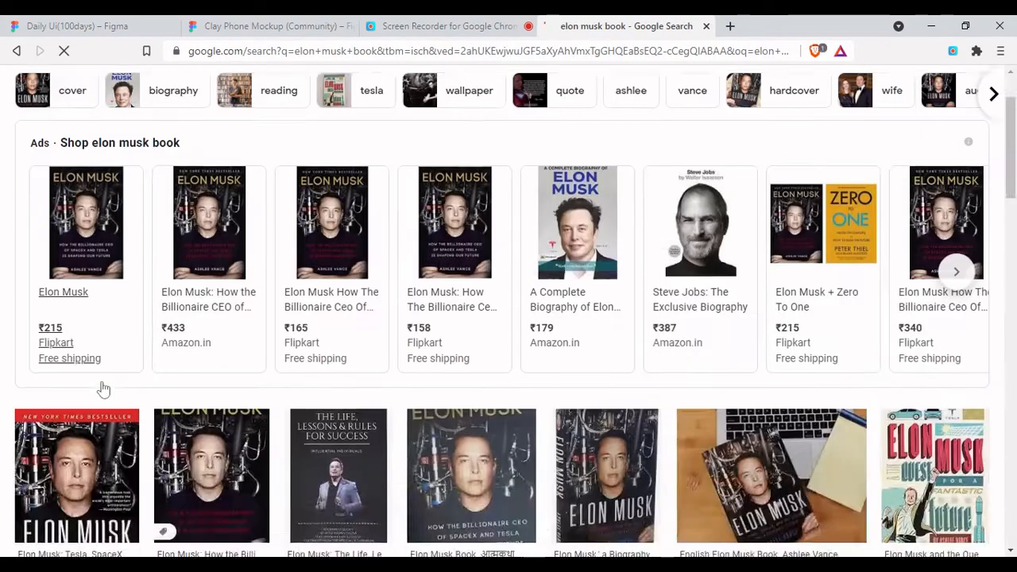
pyautogui.scroll(-2, 103, 389)
pyautogui.click(73, 357)
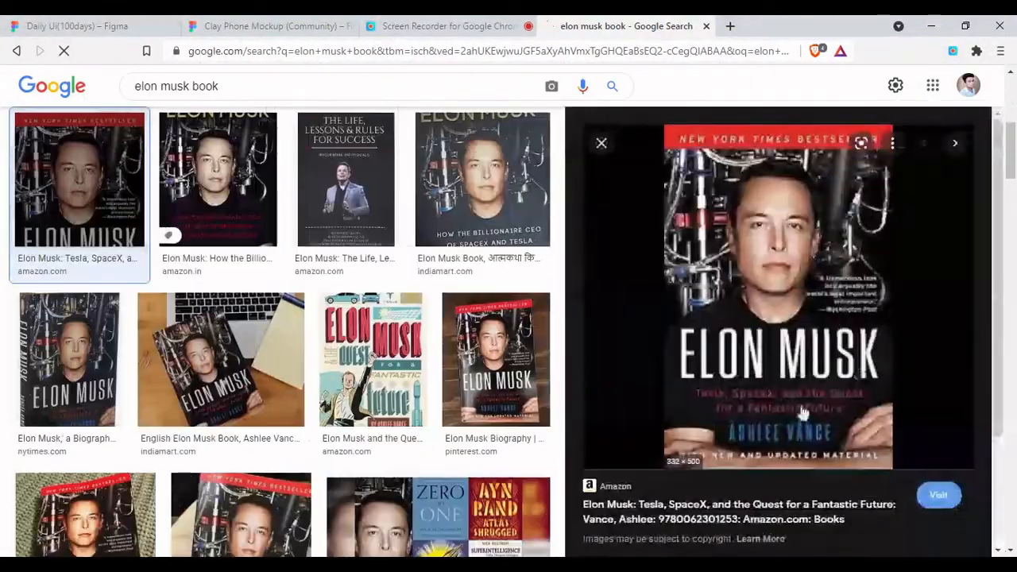
pyautogui.click(139, 25)
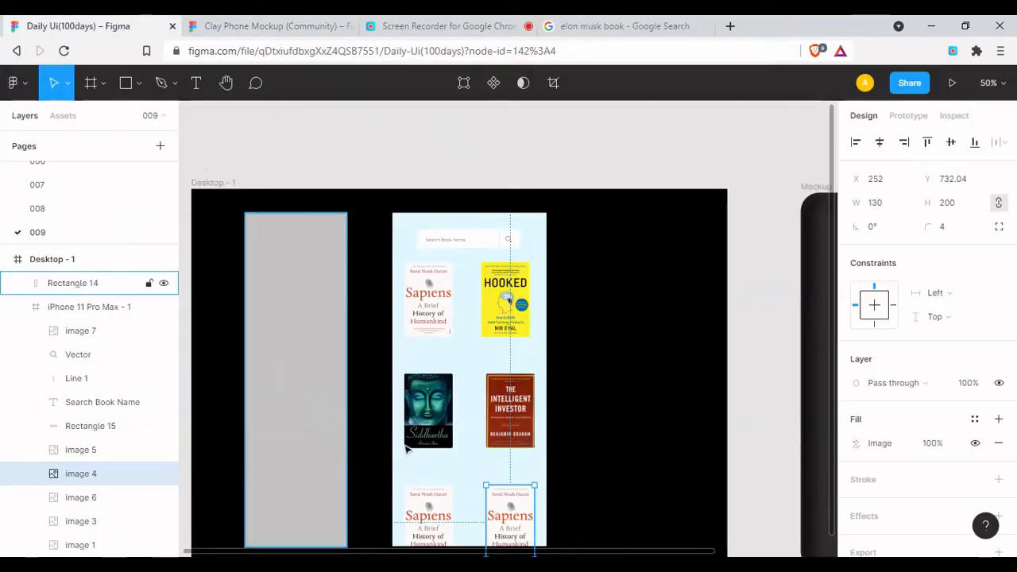
pyautogui.hotkey('ctrl', 'v')
# Select the third left-column Sapiens cover in Figma and search Google Images for "psychology of money"
pyautogui.click(429, 299)
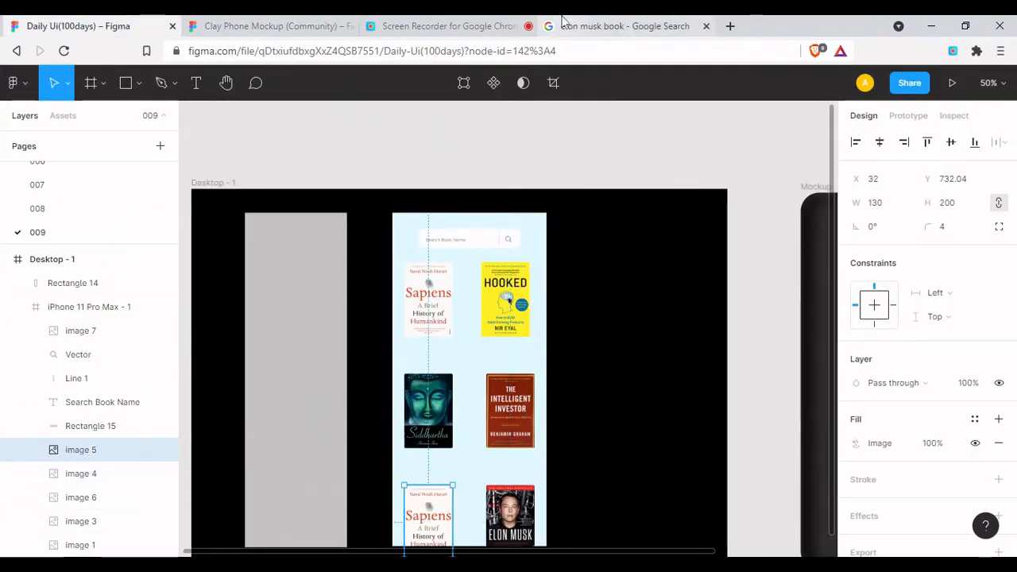
pyautogui.click(620, 25)
pyautogui.click(216, 84)
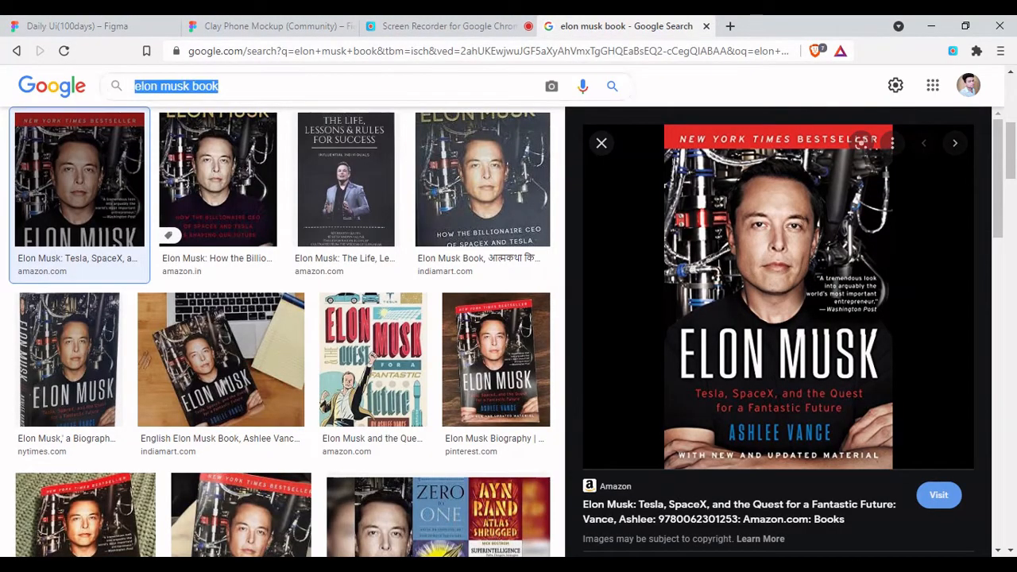
pyautogui.write('psyc')
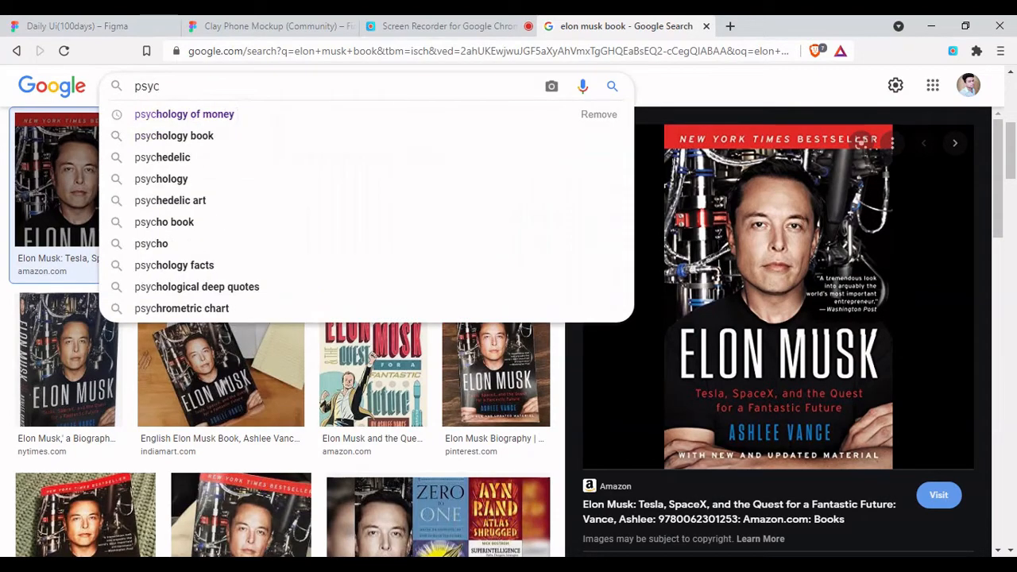
pyautogui.click(174, 114)
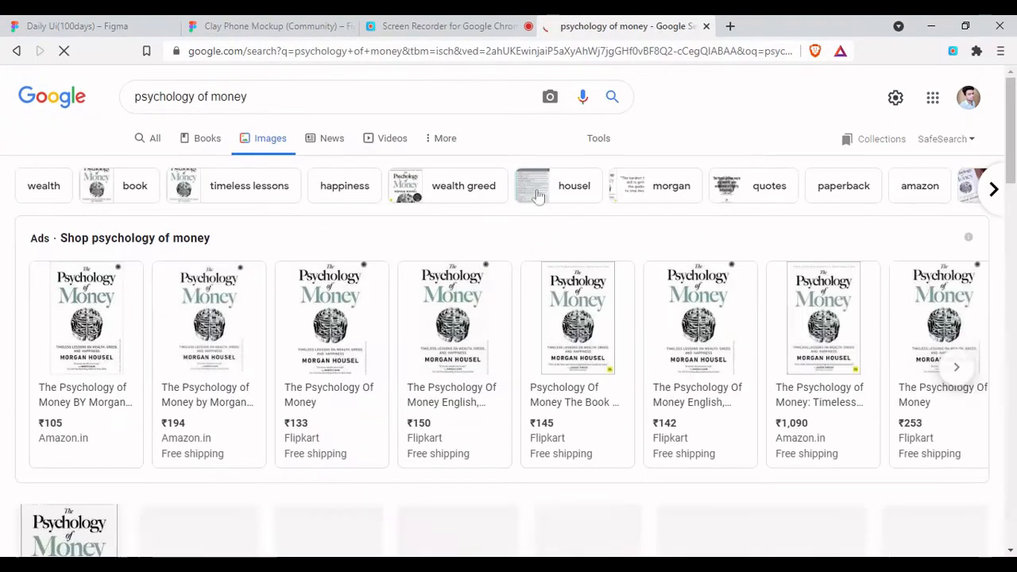
# Search Google Images for "homo deus" and paste the Amazon.in cover into the third left-column cover in Figma
pyautogui.click(219, 89)
pyautogui.write('ho')
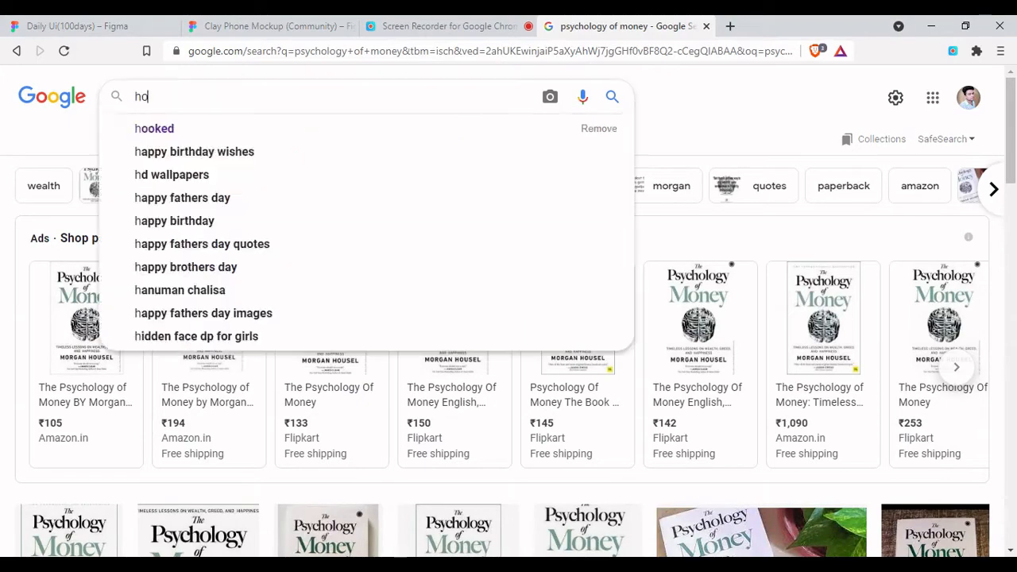
pyautogui.write('mo de')
pyautogui.click(163, 128)
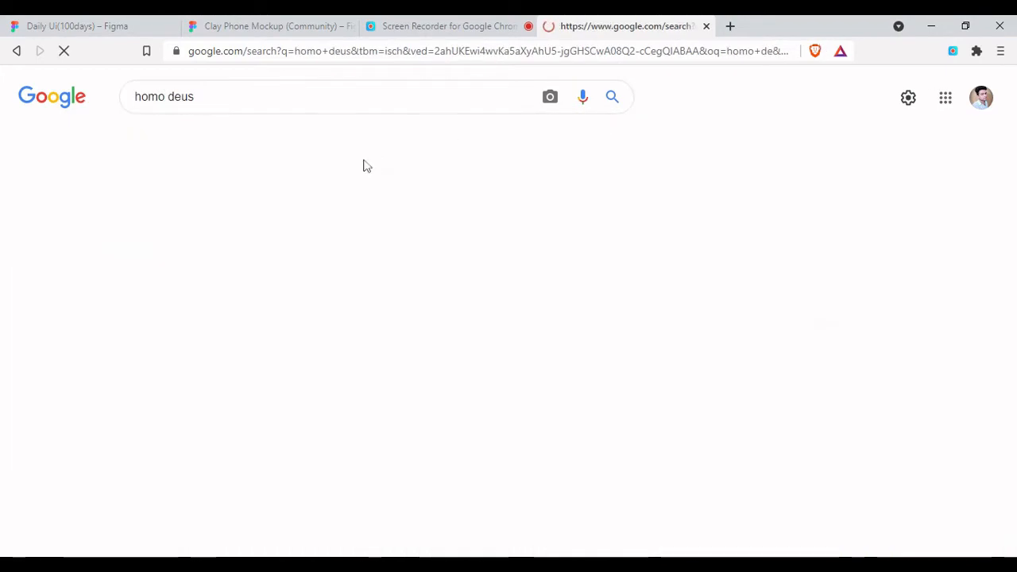
pyautogui.scroll(-3, 374, 374)
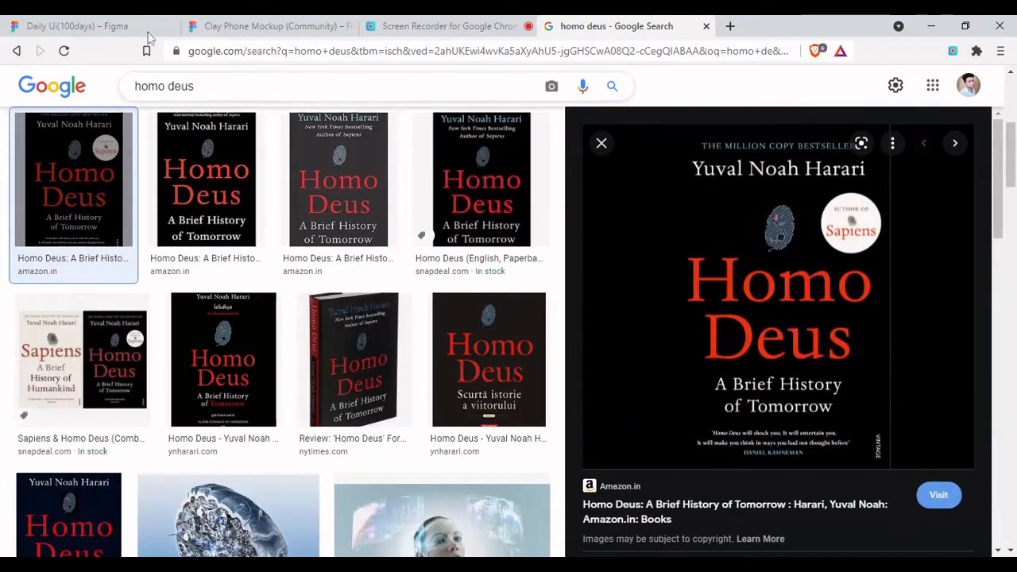
pyautogui.click(75, 25)
pyautogui.hotkey('ctrl', 'v')
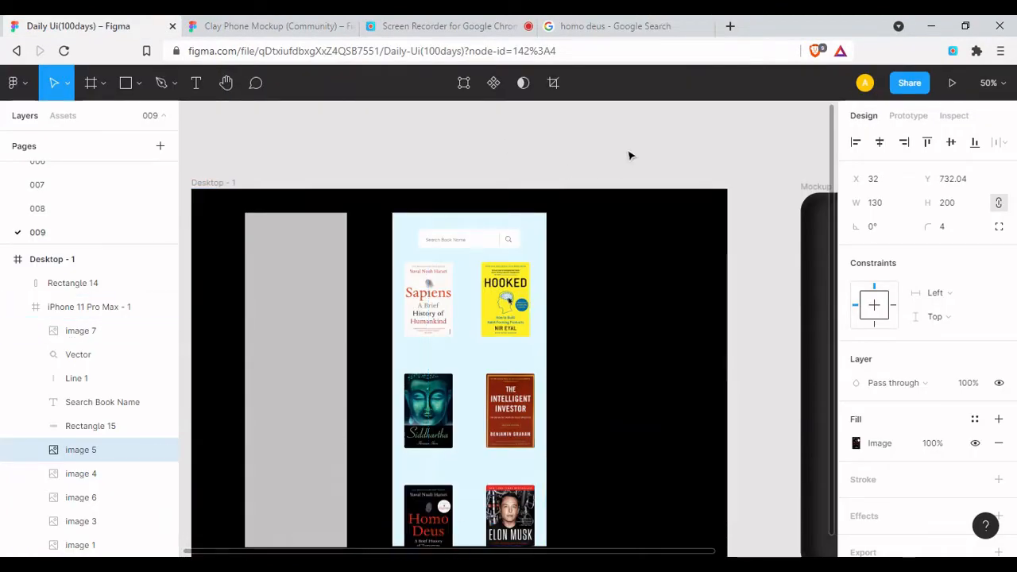
pyautogui.click(565, 298)
# Move the tall gray rectangle onto the phone screen's left edge at X 540, Y 64 and fill it with 091832
pyautogui.scroll(-1, 477, 292)
pyautogui.moveTo(276, 259); pyautogui.dragTo(422, 265)
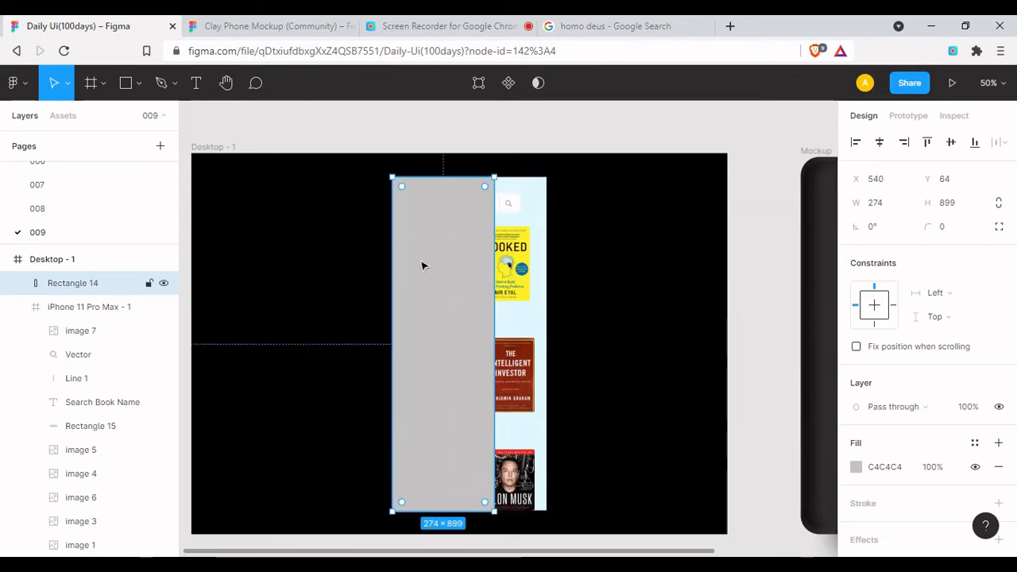
pyautogui.scroll(-2, 879, 500)
pyautogui.click(855, 392)
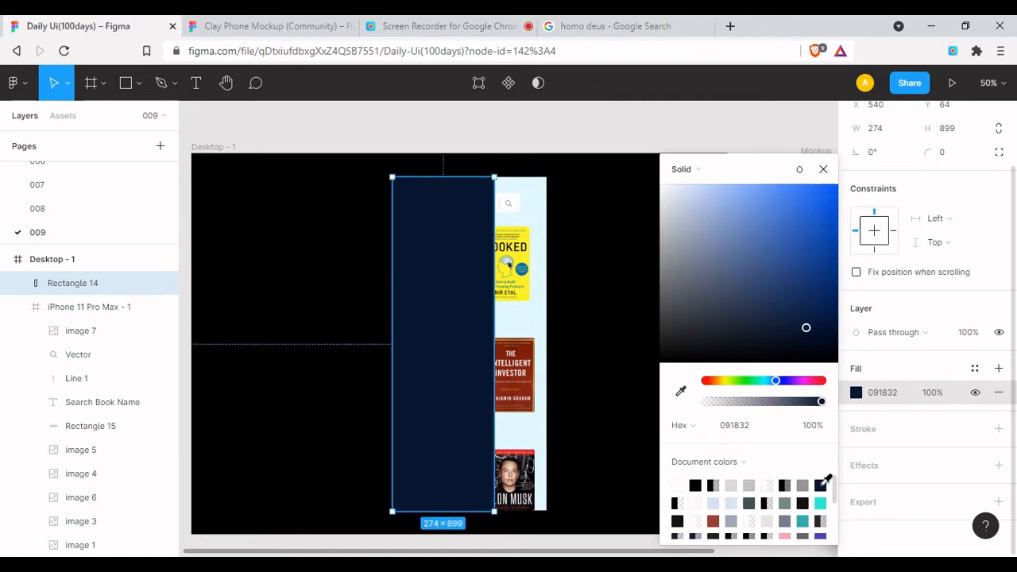
# Set the tall sidebar rectangle's fill opacity to 96%, after trying 50% and 90%
pyautogui.click(811, 433)
pyautogui.press('Return')
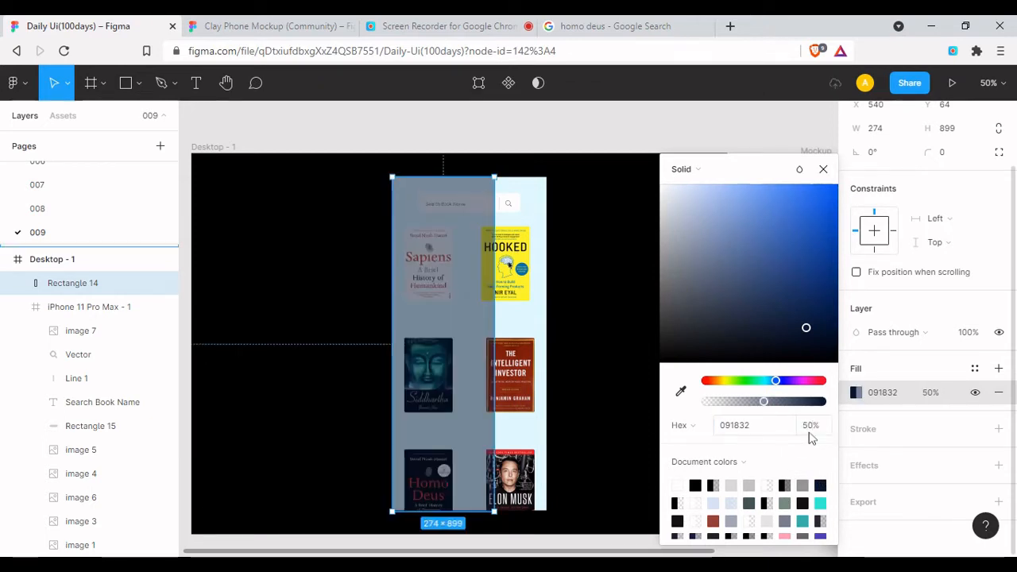
pyautogui.write('90')
pyautogui.press('Return')
pyautogui.click(811, 433)
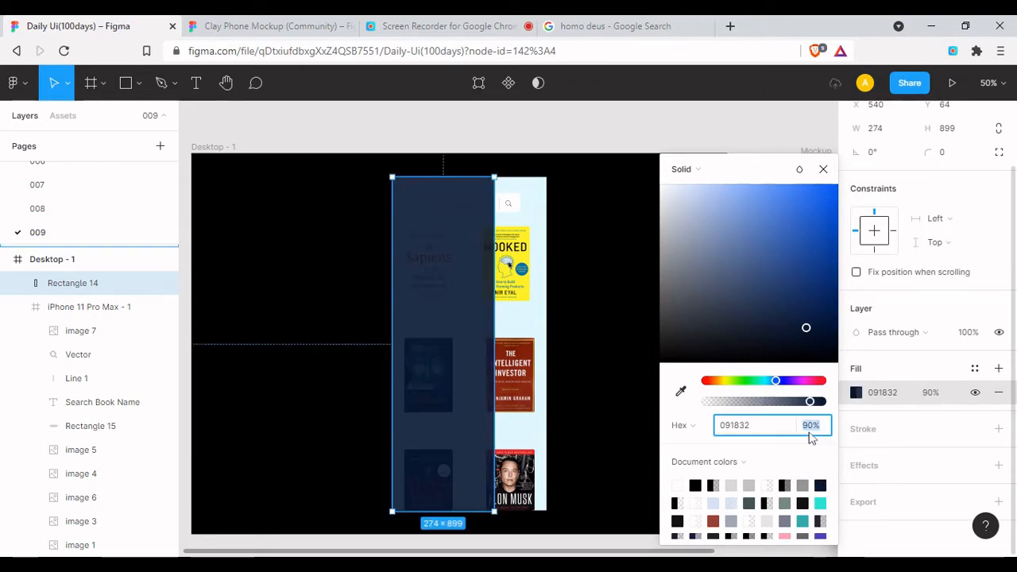
pyautogui.write('96')
pyautogui.press('Return')
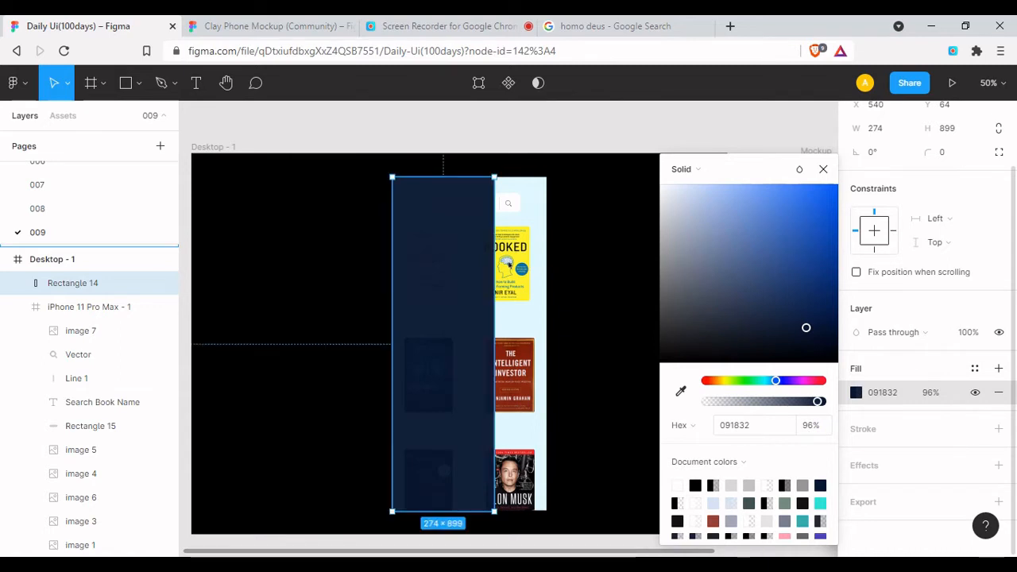
pyautogui.click(824, 169)
pyautogui.click(583, 125)
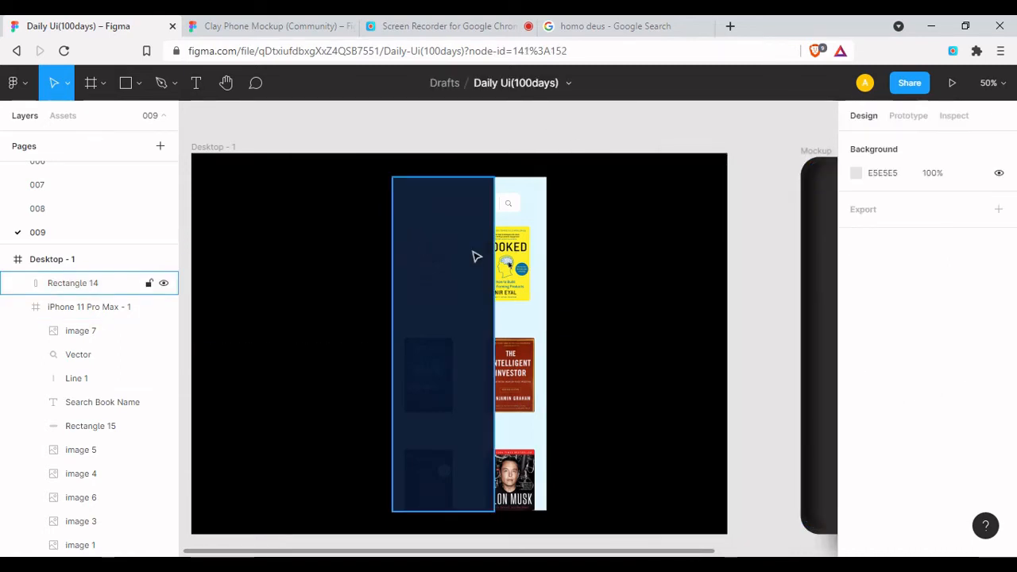
# Draw a 274 × 65 header rectangle across the top of the sidebar at X 540, Y 64
pyautogui.scroll(3, 475, 256)
pyautogui.press('r')
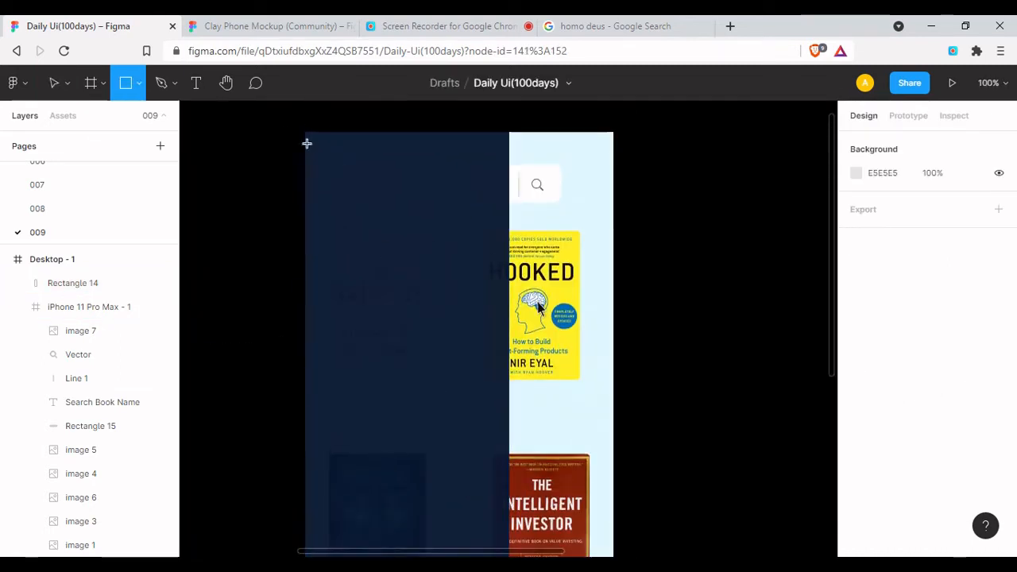
pyautogui.moveTo(307, 130); pyautogui.dragTo(510, 189)
pyautogui.moveTo(403, 190); pyautogui.dragTo(404, 181)
pyautogui.moveTo(299, 153); pyautogui.dragTo(310, 160)
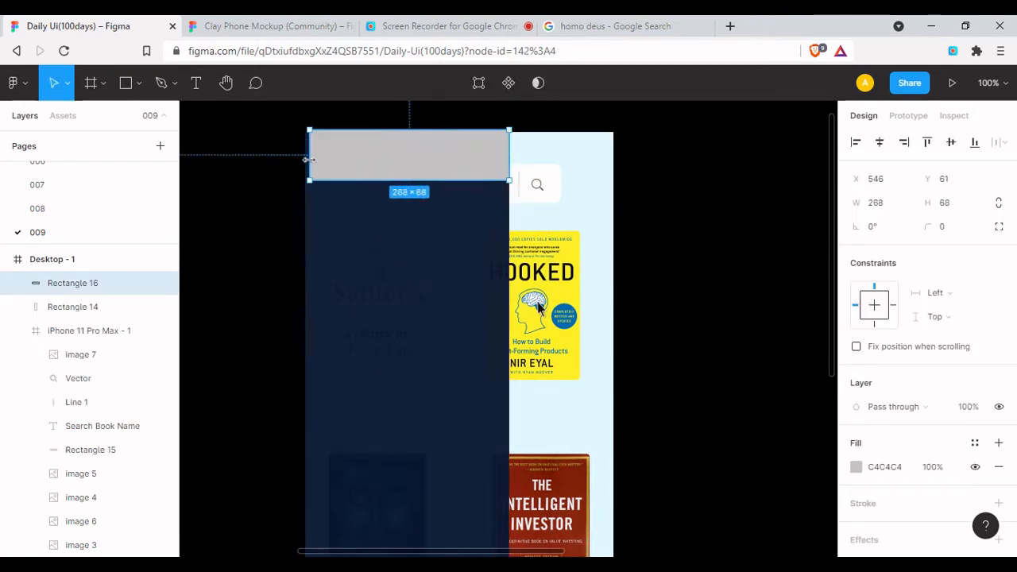
pyautogui.moveTo(371, 128); pyautogui.dragTo(379, 132)
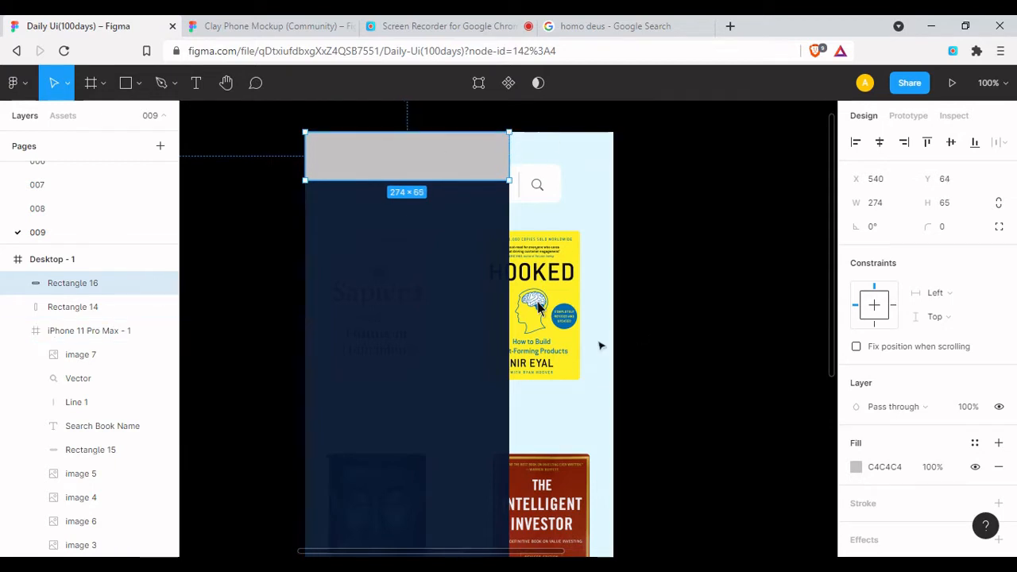
# Fill the sidebar's header rectangle with the dark navy document color 091832
pyautogui.click(856, 466)
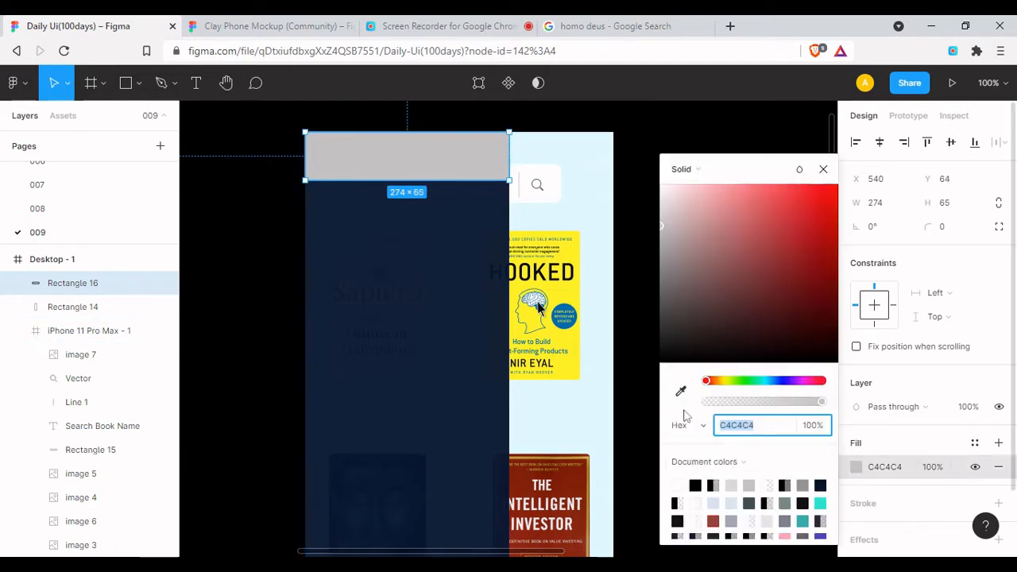
pyautogui.click(824, 485)
pyautogui.click(823, 169)
pyautogui.click(856, 467)
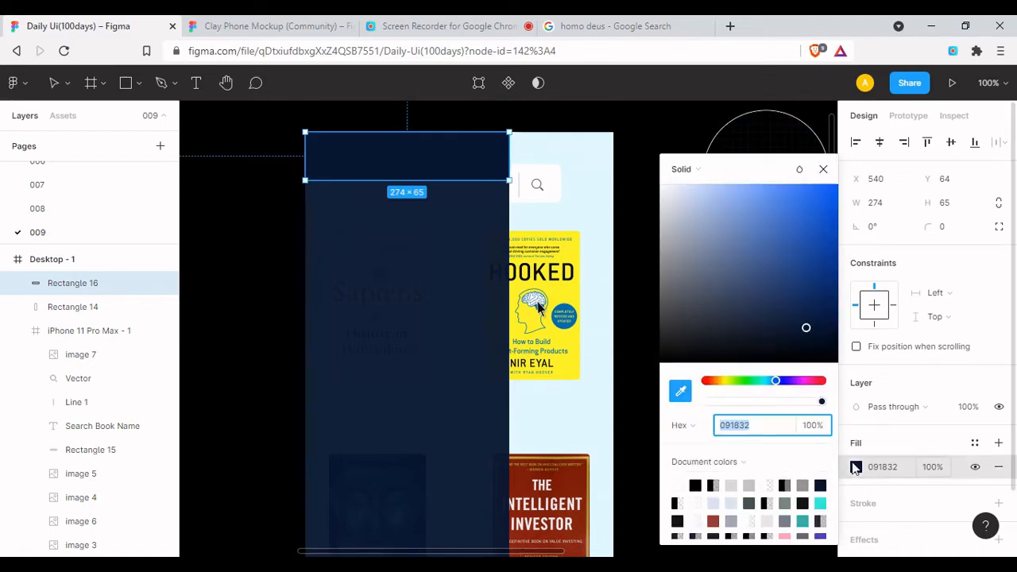
# Raise the fill opacity of the tall sidebar rectangle to 98%
pyautogui.click(409, 274)
pyautogui.click(856, 469)
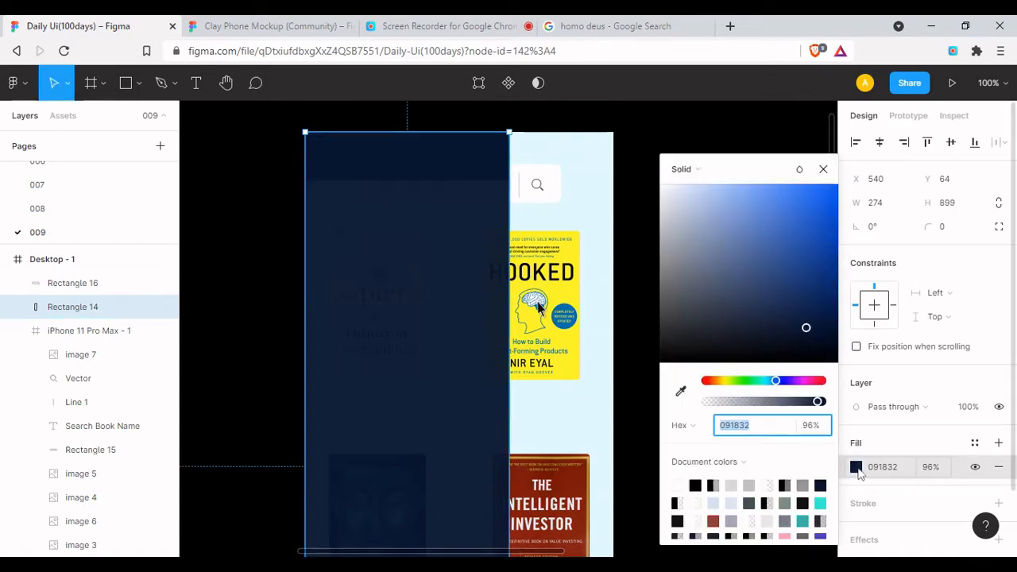
pyautogui.write('96')
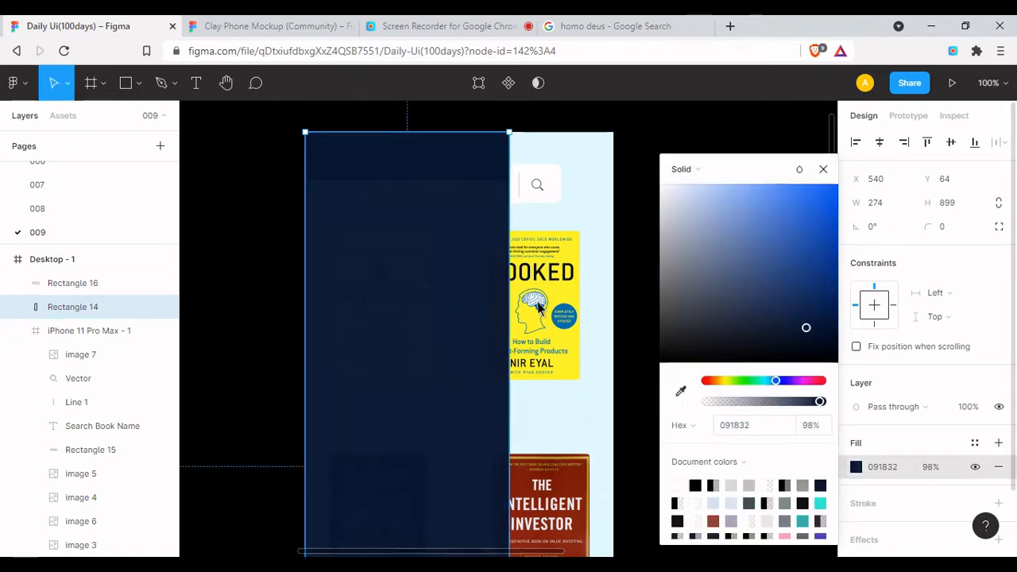
pyautogui.press('Escape')
pyautogui.press('Escape')
# Fill the Desktop - 1 frame with the dark navy document color 091832
pyautogui.scroll(-3, 397, 295)
pyautogui.scroll(-3, 364, 255)
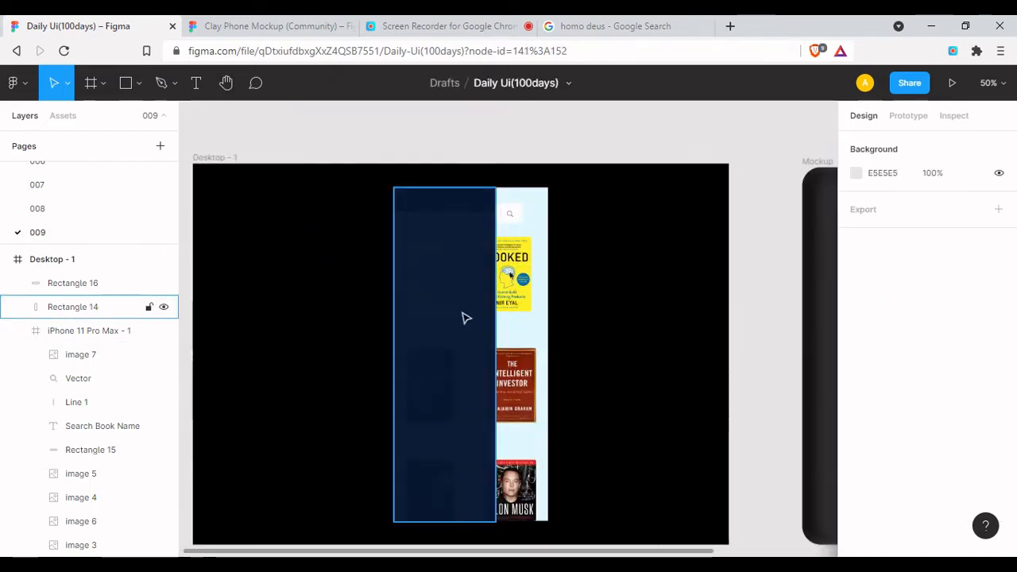
pyautogui.scroll(1, 463, 317)
pyautogui.click(235, 178)
pyautogui.click(856, 468)
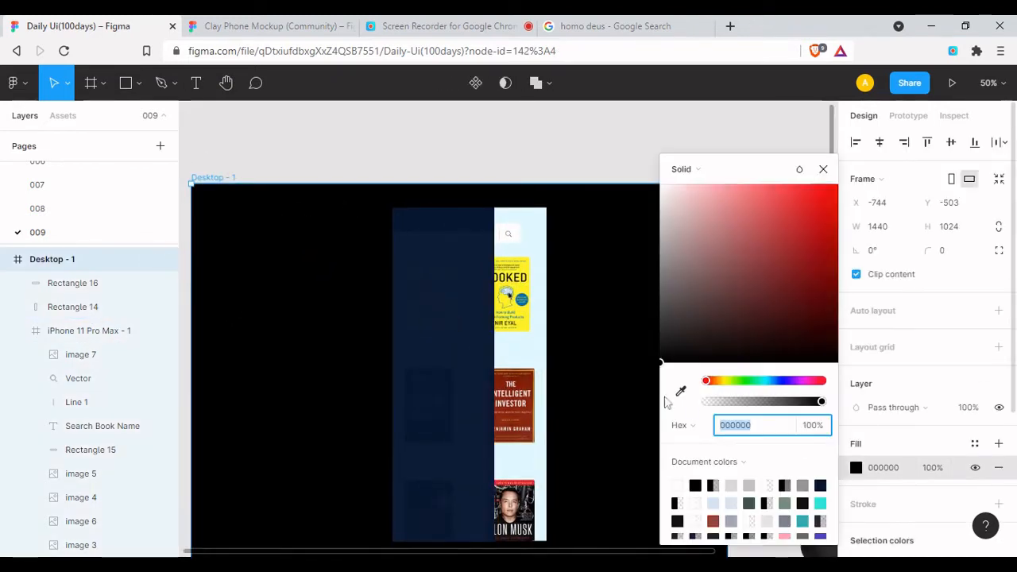
pyautogui.click(820, 485)
# Change the Desktop - 1 frame's fill to a linear gradient and set its first color stop to 234278
pyautogui.click(681, 168)
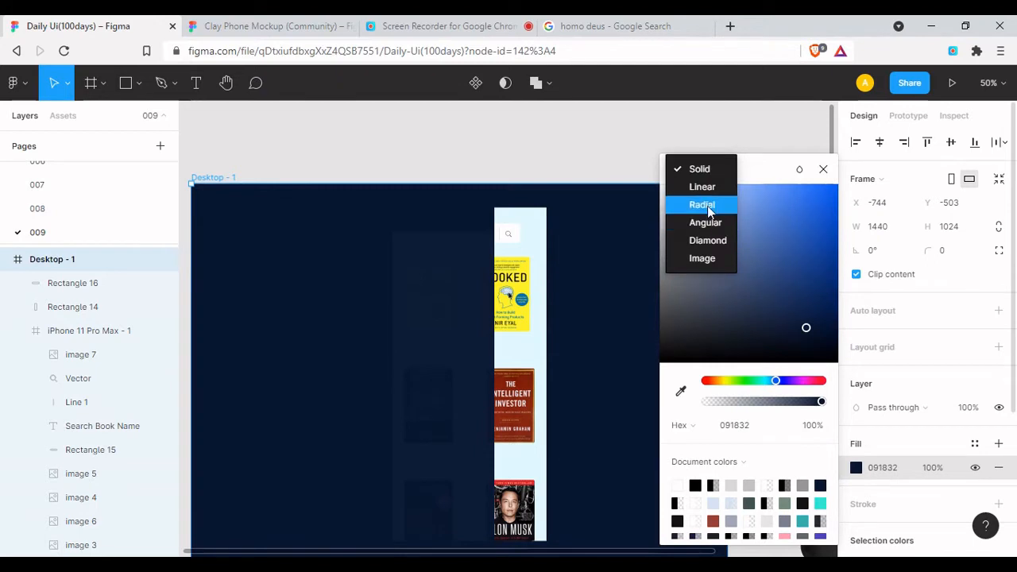
pyautogui.click(707, 183)
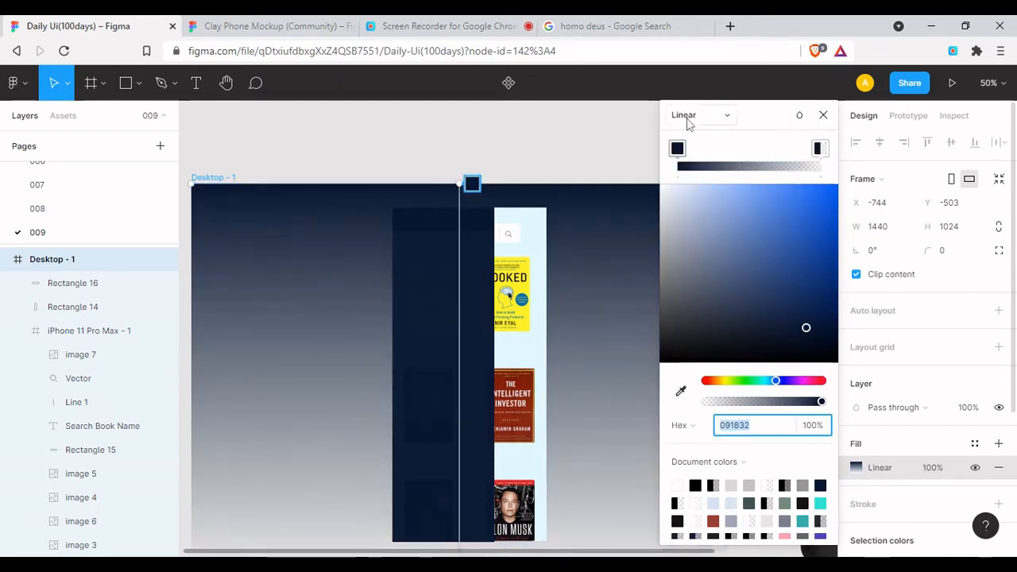
pyautogui.click(788, 283)
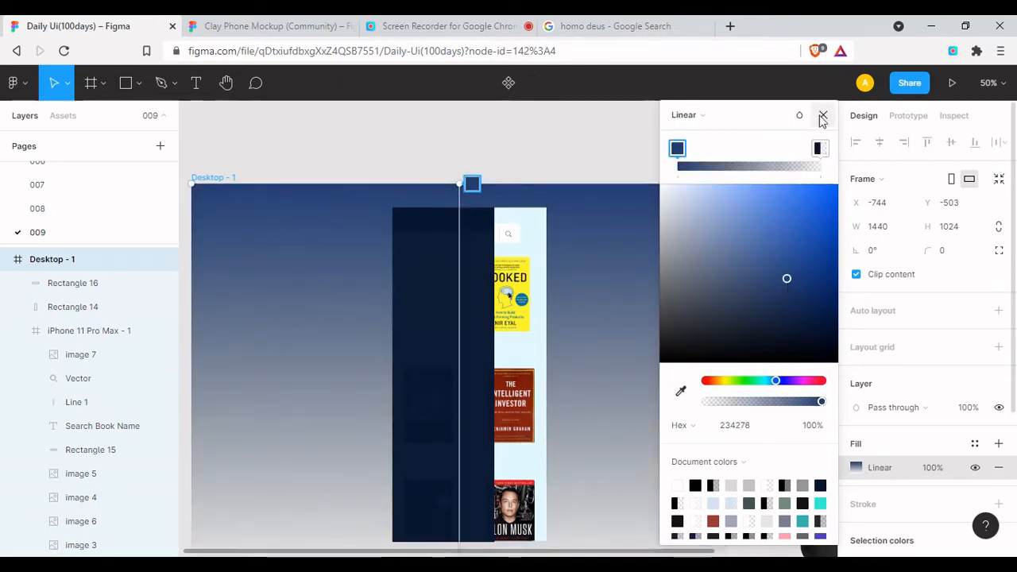
# Change the second color stop of the Desktop - 1 frame's linear gradient to a blue shade
pyautogui.click(820, 148)
pyautogui.moveTo(776, 301); pyautogui.dragTo(795, 264)
pyautogui.click(829, 116)
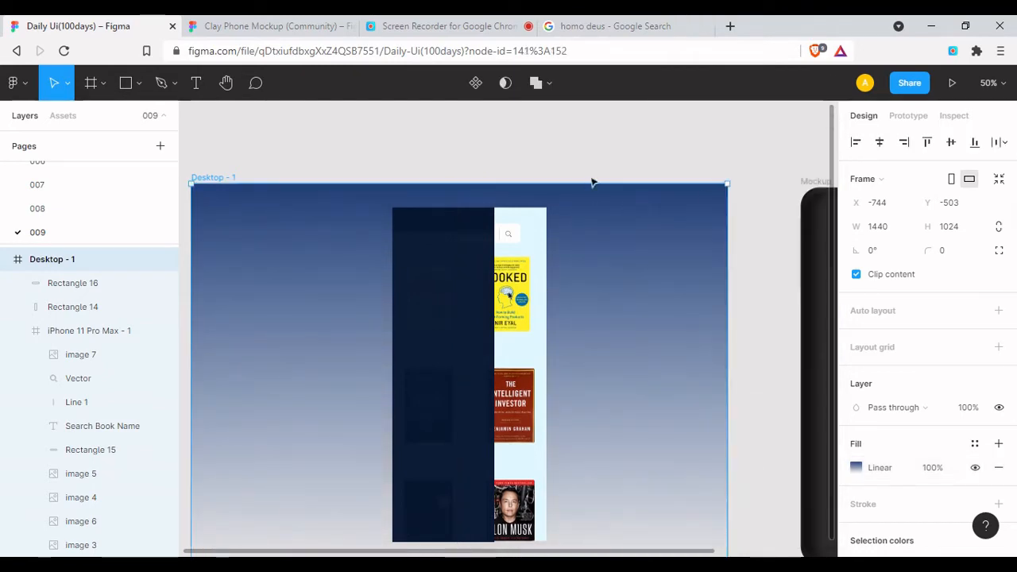
# Add a text layer reading "Settings" near the top of the dark navy sidebar
pyautogui.click(554, 142)
pyautogui.press('+')
pyautogui.moveTo(551, 141); pyautogui.dragTo(613, 208)
pyautogui.press('-')
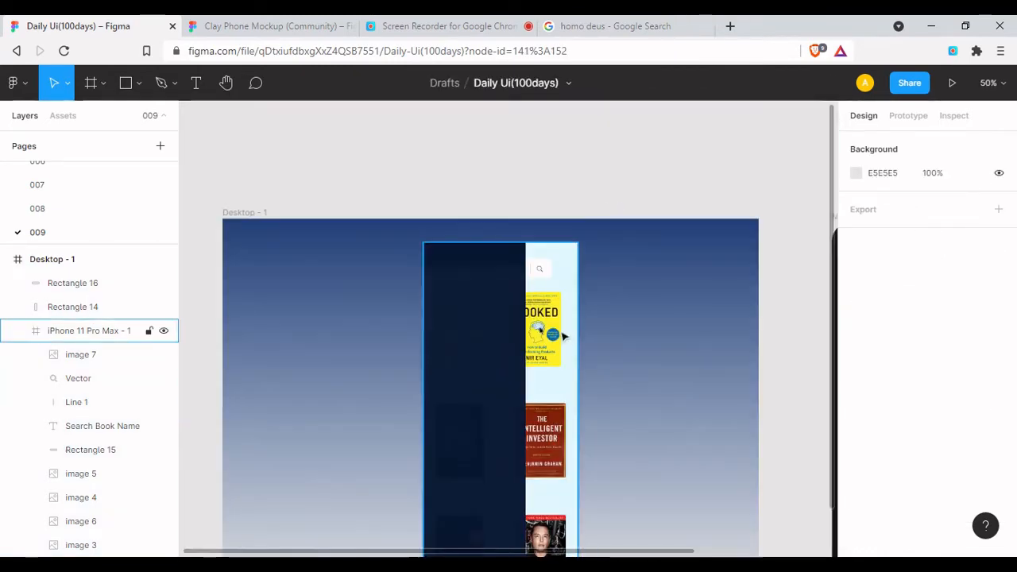
pyautogui.click(465, 270)
pyautogui.press('+')
pyautogui.click(361, 282)
pyautogui.press('Escape')
pyautogui.press('t')
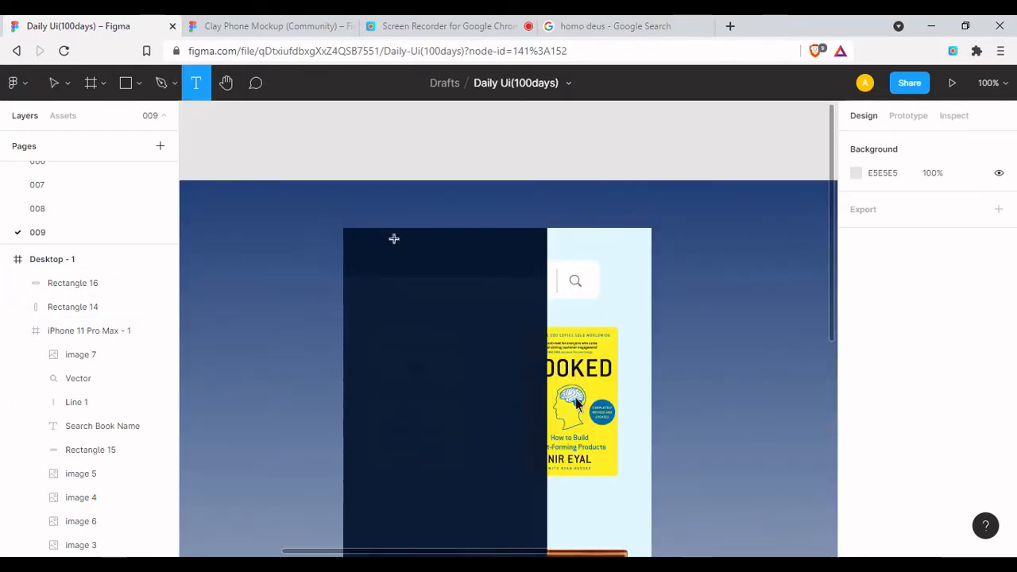
pyautogui.click(400, 251)
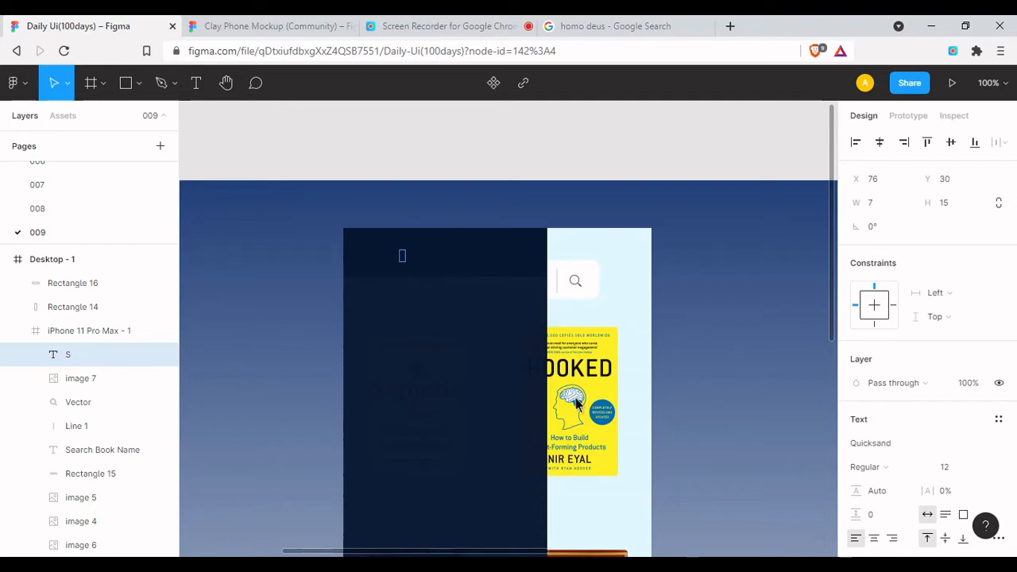
pyautogui.press('Escape')
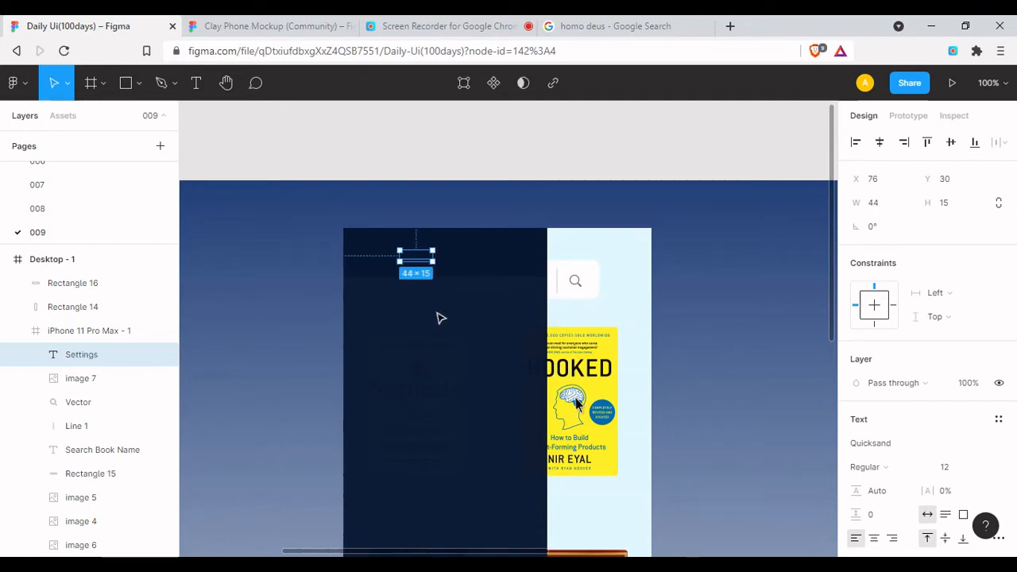
# Style the Settings text as Bold 16 and bring it above Rectangle 14 in Desktop - 1, at the sidebar's top
pyautogui.rightClick(421, 257)
pyautogui.click(484, 218)
pyautogui.moveTo(421, 257); pyautogui.dragTo(434, 211)
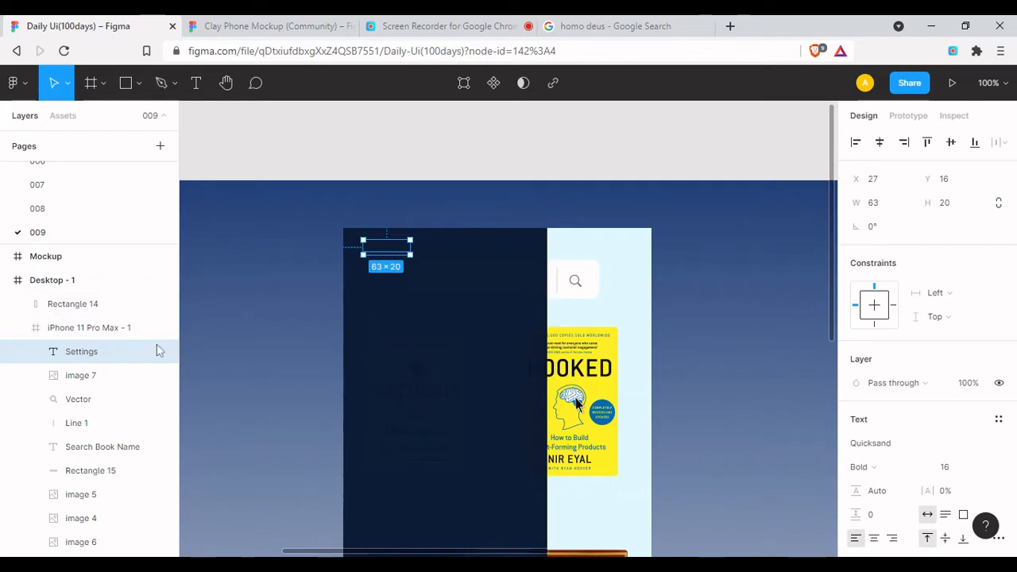
pyautogui.moveTo(156, 352); pyautogui.dragTo(119, 294)
pyautogui.moveTo(386, 247)
pyautogui.mouseDown()
pyautogui.moveTo(433, 260)
pyautogui.moveTo(404, 252)
pyautogui.mouseUp()
# Search the Vector Logos plugin for "settings" and insert the blue gear icon
pyautogui.click(13, 83)
pyautogui.moveTo(46, 318)
pyautogui.click(207, 297)
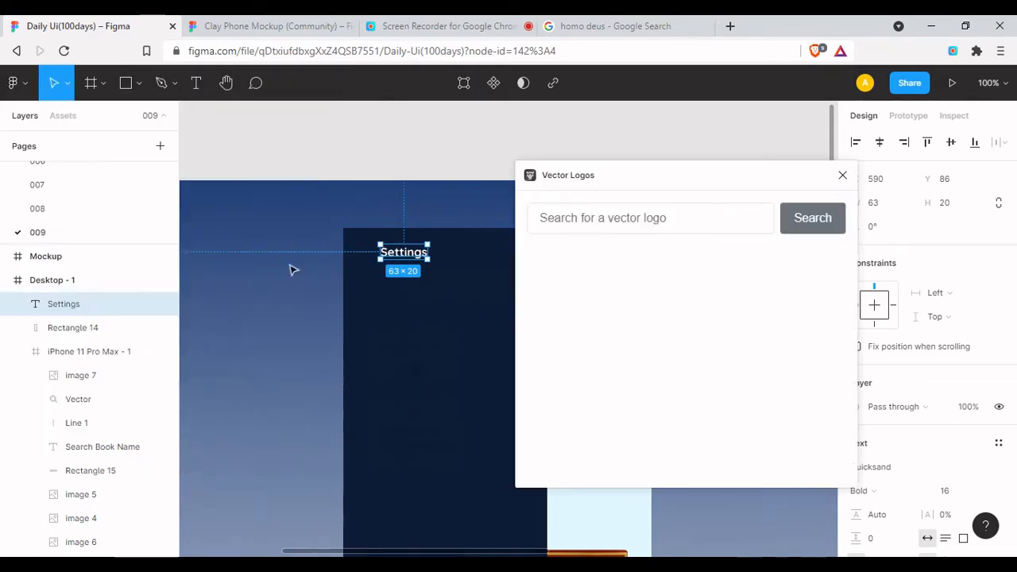
pyautogui.press('Return')
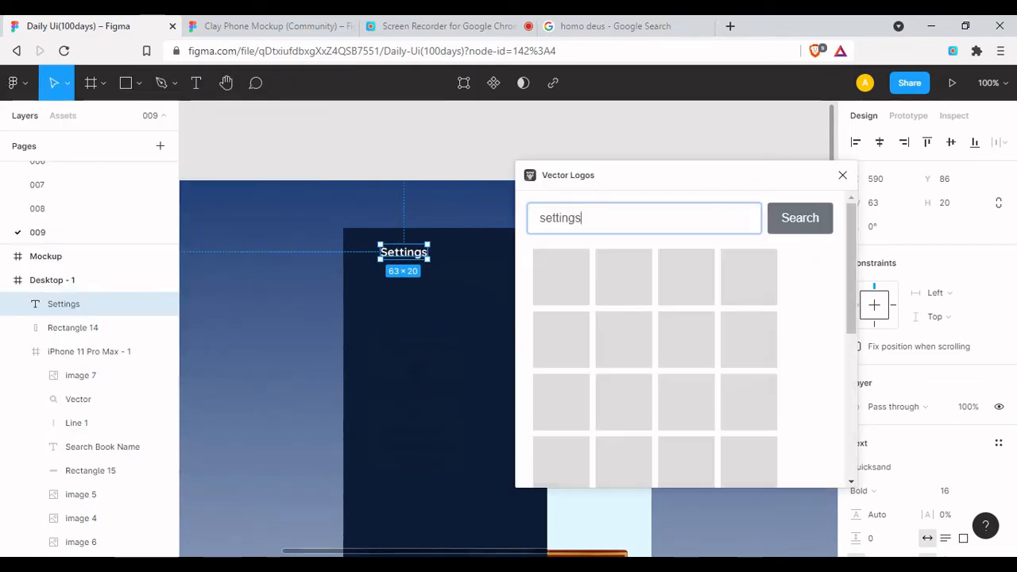
pyautogui.scroll(-4, 674, 343)
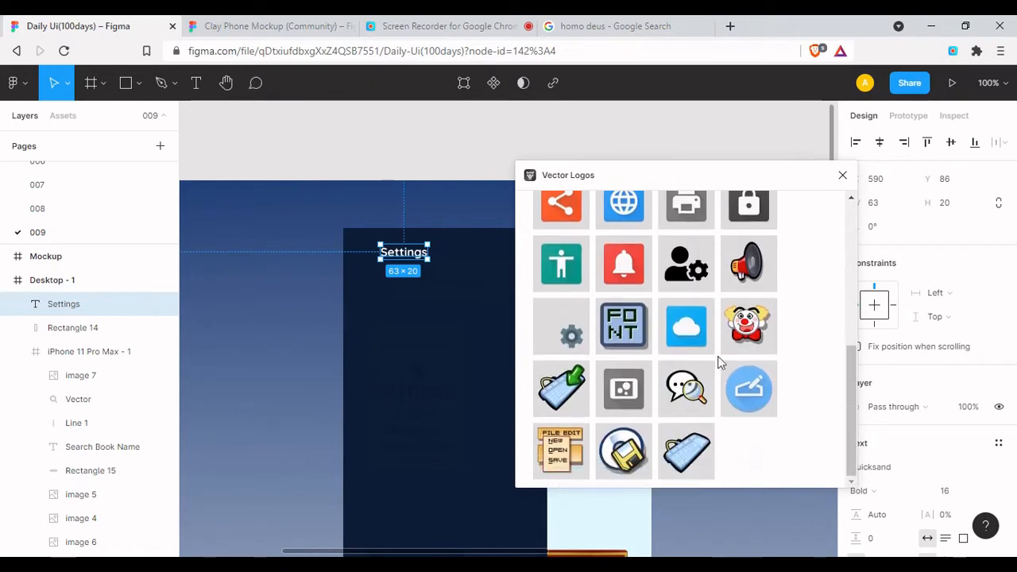
pyautogui.scroll(4, 715, 366)
pyautogui.click(561, 276)
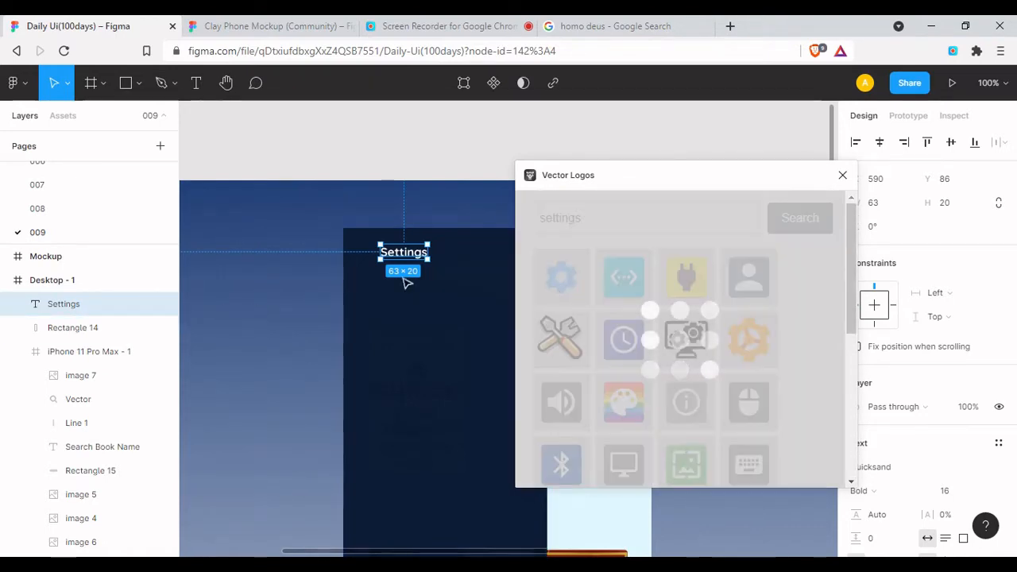
# Move the gear vector out of its settings logo frame onto the background and delete the empty frame
pyautogui.doubleClick(508, 327)
pyautogui.moveTo(509, 327); pyautogui.dragTo(259, 386)
pyautogui.click(504, 334)
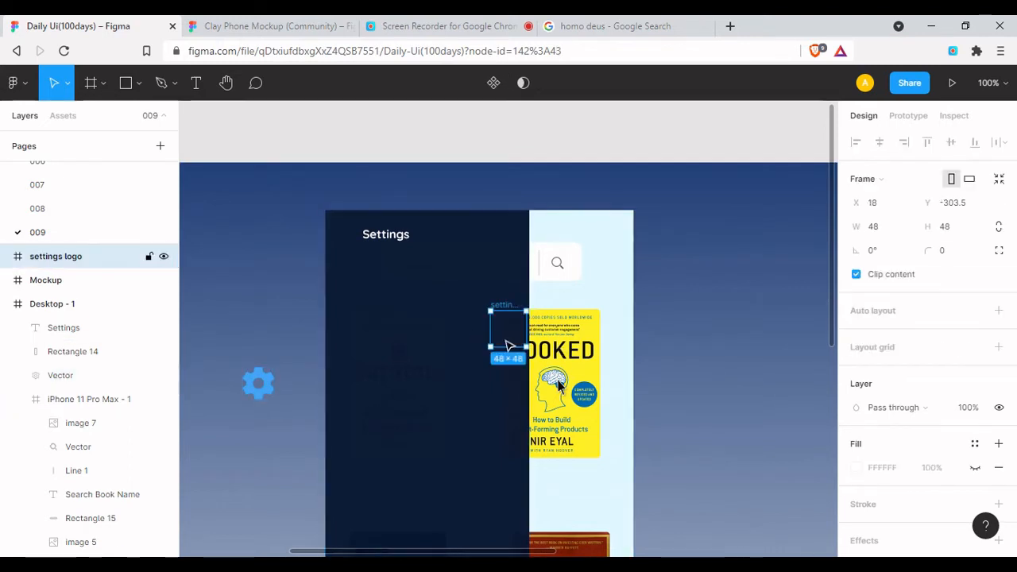
pyautogui.press('Delete')
# Recolor the gear icon to E0F9FF by sampling the phone screen's light blue background
pyautogui.click(255, 379)
pyautogui.click(856, 467)
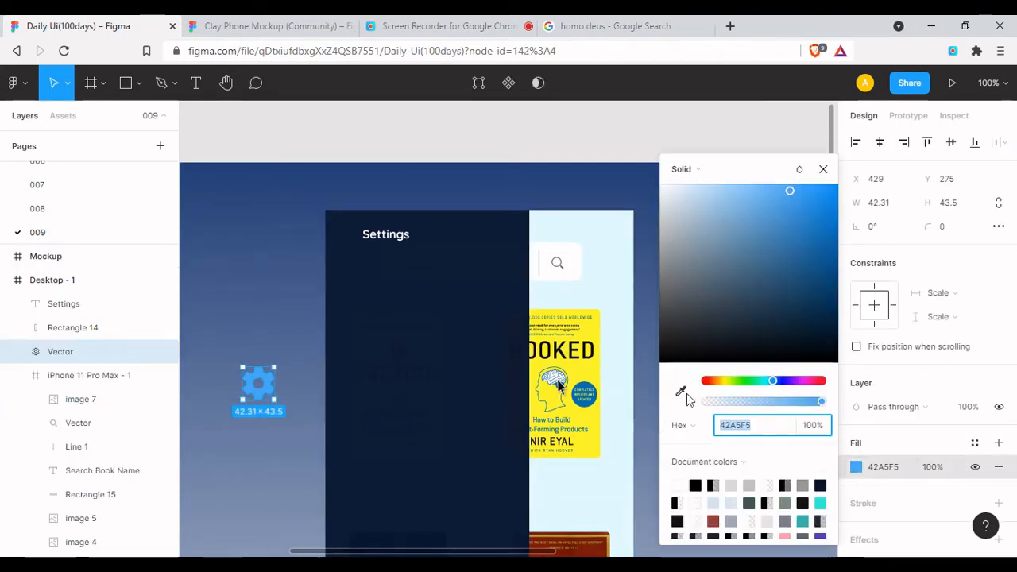
pyautogui.click(681, 390)
pyautogui.click(590, 253)
pyautogui.press('Escape')
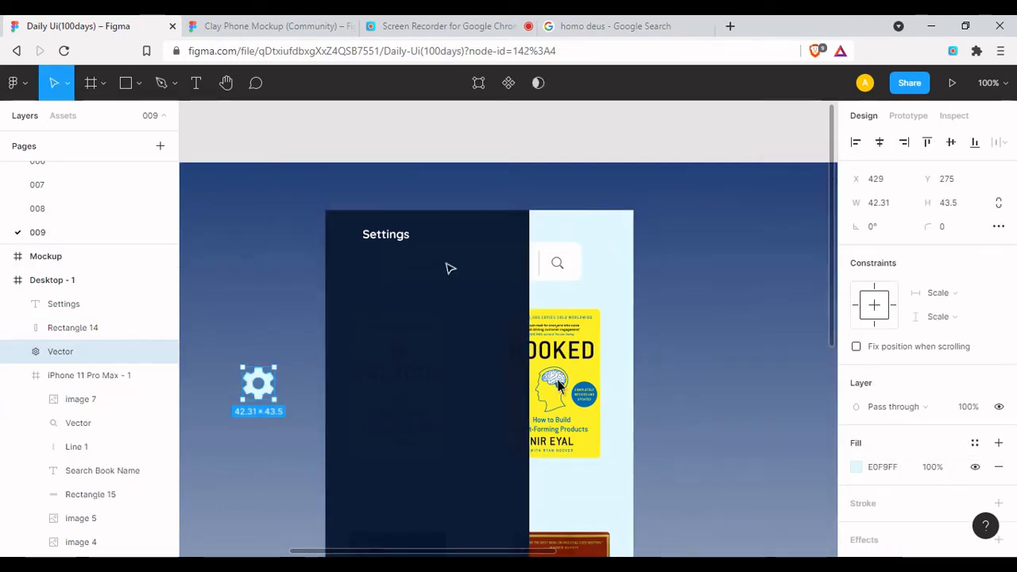
# Move the gear icon beside the Settings text and raise its layer above Rectangle 14
pyautogui.moveTo(267, 383); pyautogui.dragTo(346, 246)
pyautogui.rightClick(342, 247)
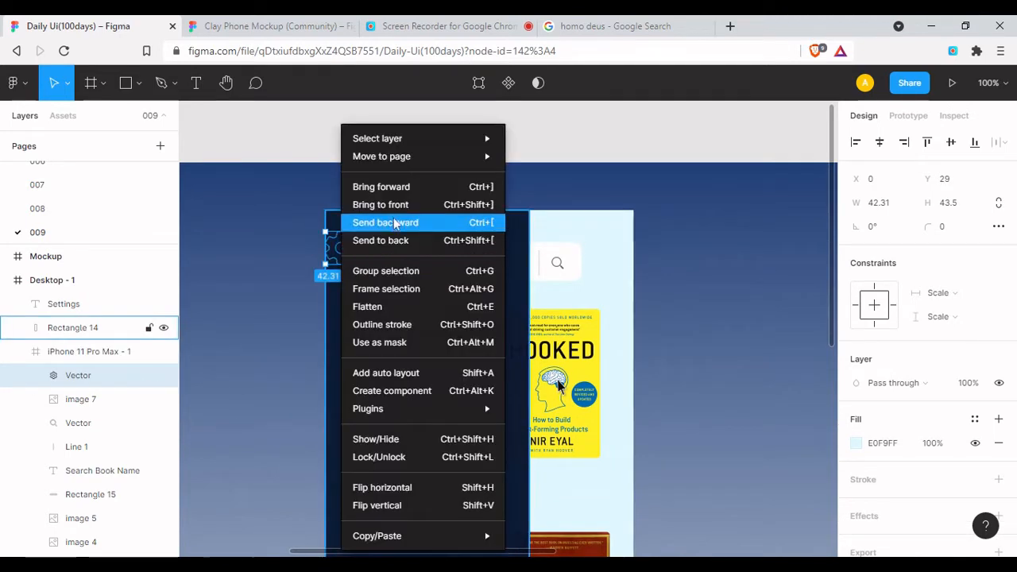
pyautogui.click(390, 205)
pyautogui.moveTo(78, 375); pyautogui.dragTo(87, 318)
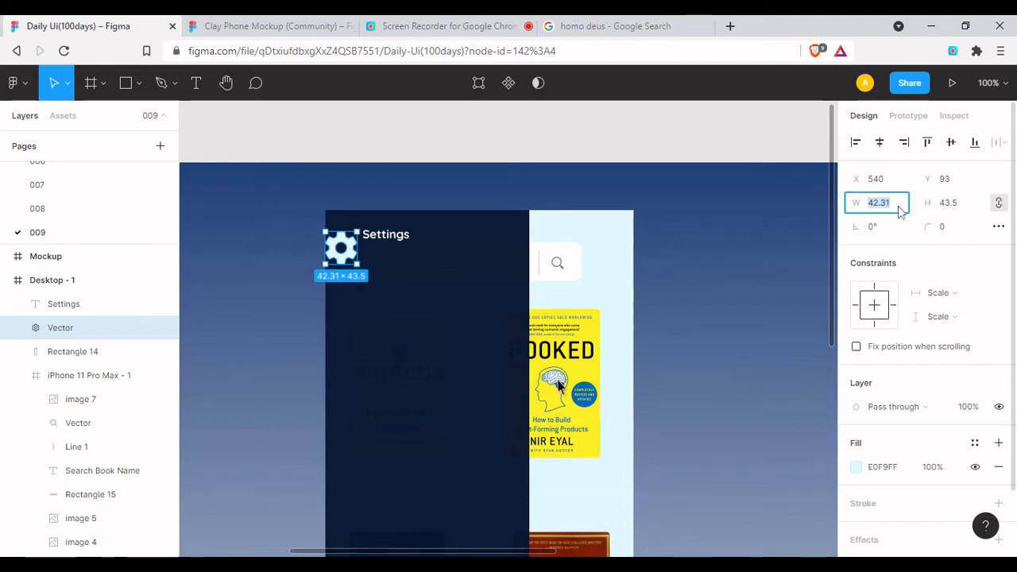
# Scale the gear icon proportionally to a width of 20 and align it just before the Settings text
pyautogui.press('Return')
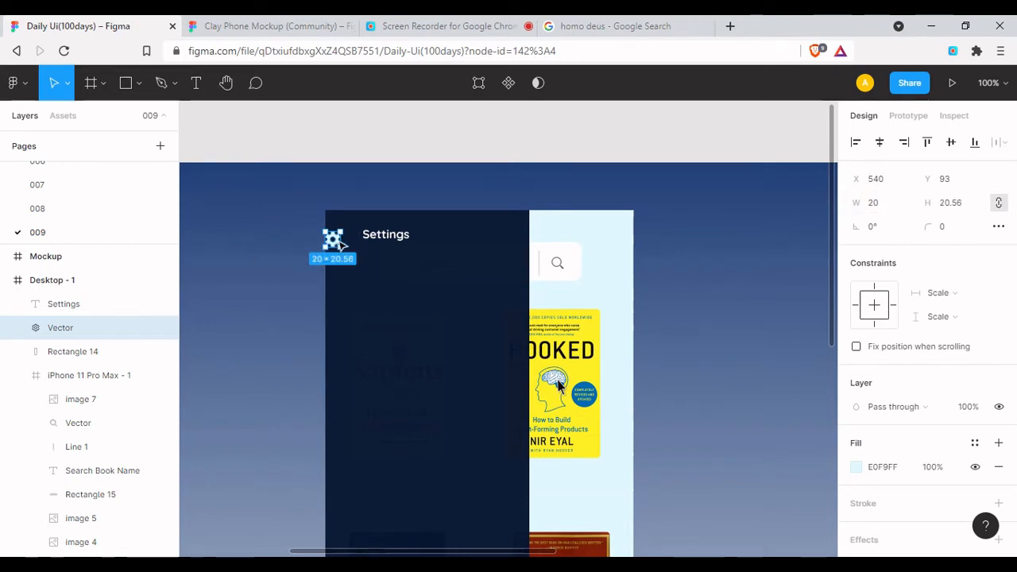
pyautogui.moveTo(339, 241); pyautogui.dragTo(348, 236)
pyautogui.click(316, 240)
pyautogui.click(348, 234)
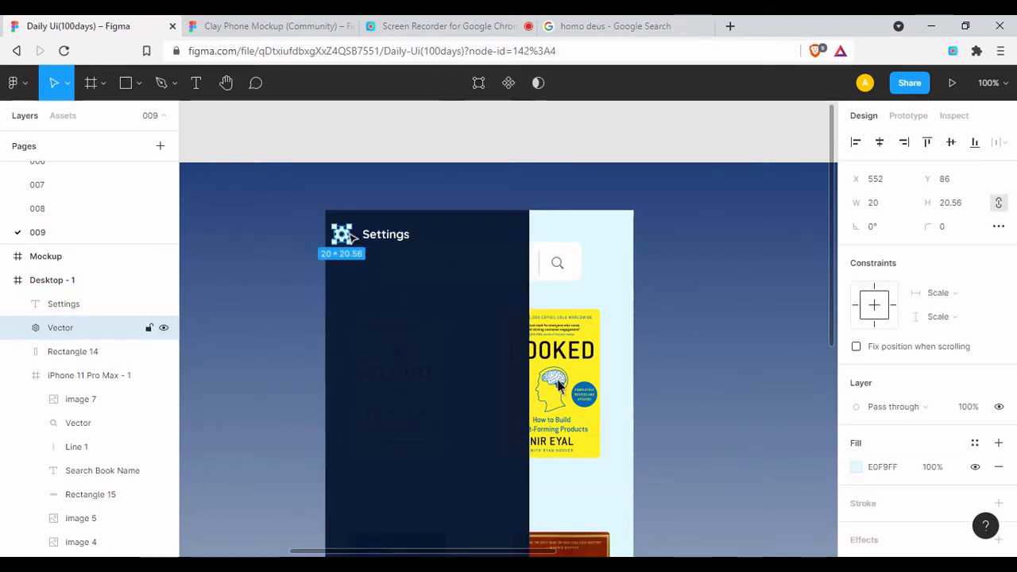
pyautogui.click(427, 199)
# Add a "Brightness" text label below the Settings heading and raise its layer above Rectangle 14
pyautogui.scroll(-1, 353, 355)
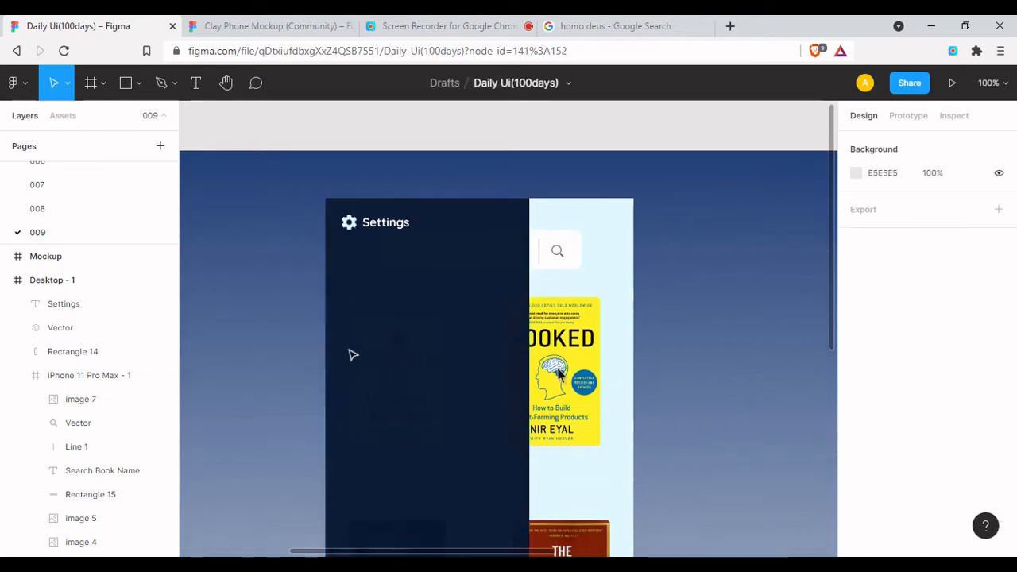
pyautogui.scroll(-2, 353, 355)
pyautogui.scroll(-2, 388, 261)
pyautogui.hscroll(-1, 389, 261)
pyautogui.click(378, 190)
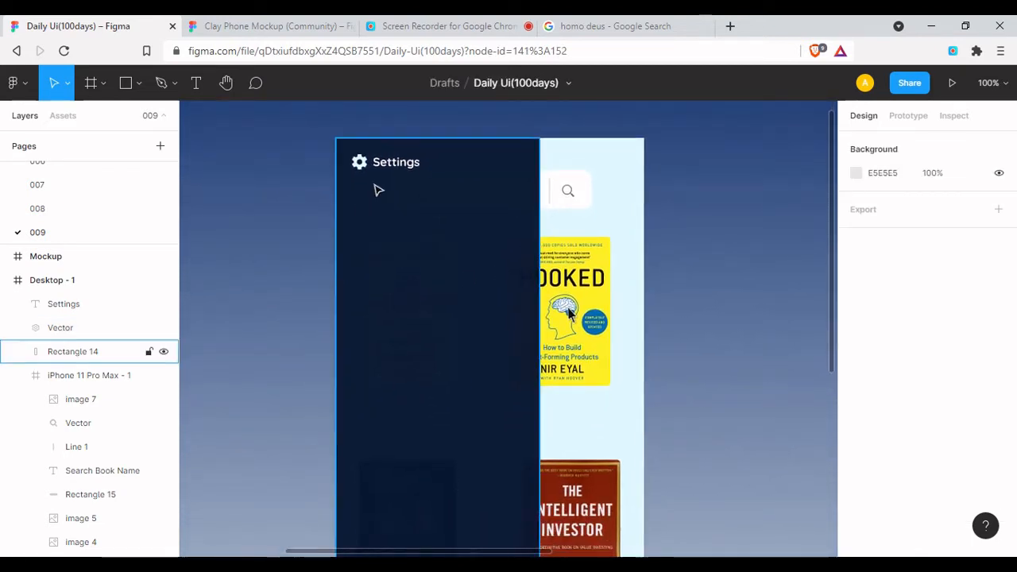
pyautogui.press('t')
pyautogui.click(373, 220)
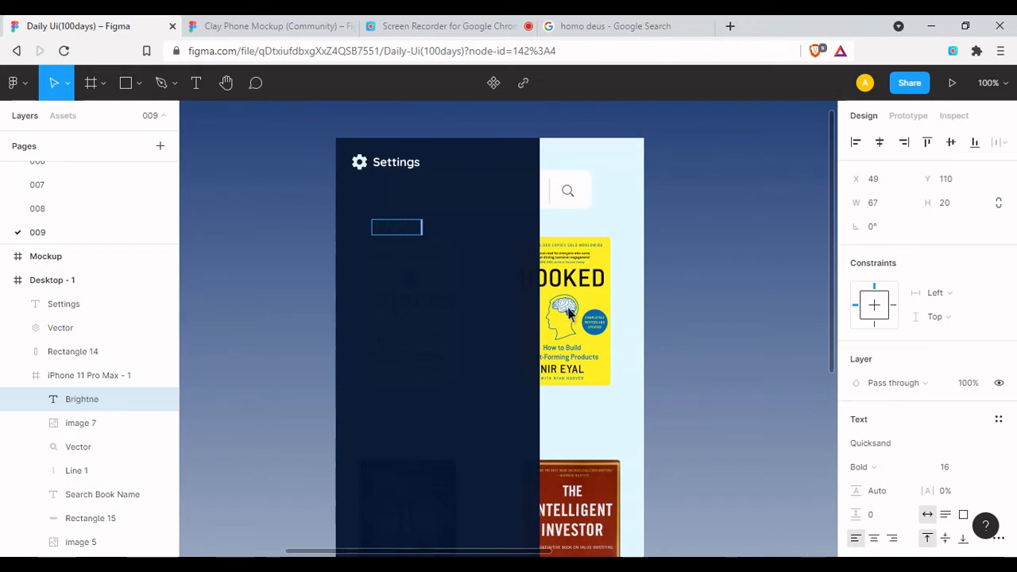
pyautogui.click(432, 230)
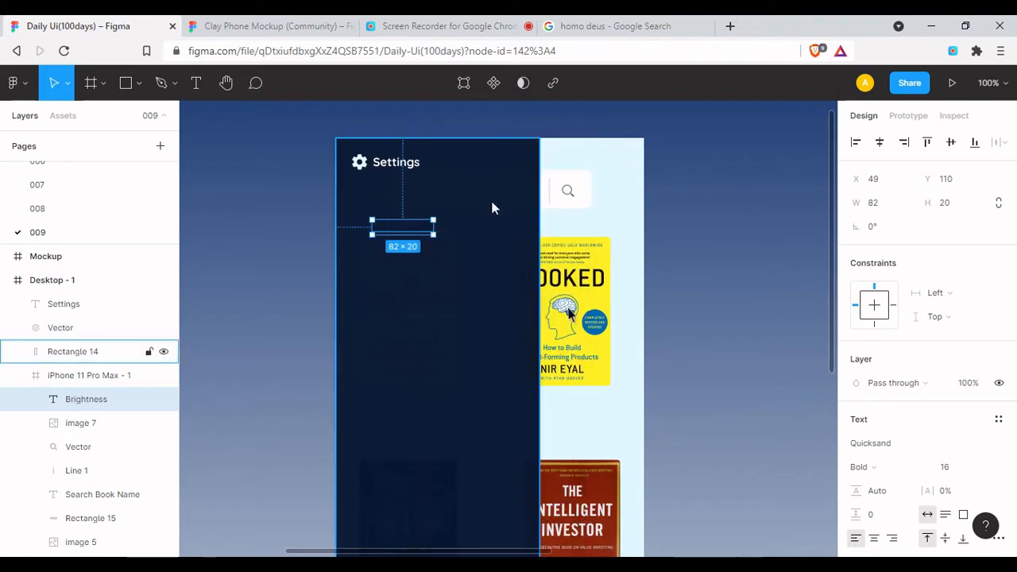
pyautogui.moveTo(94, 399); pyautogui.dragTo(97, 321)
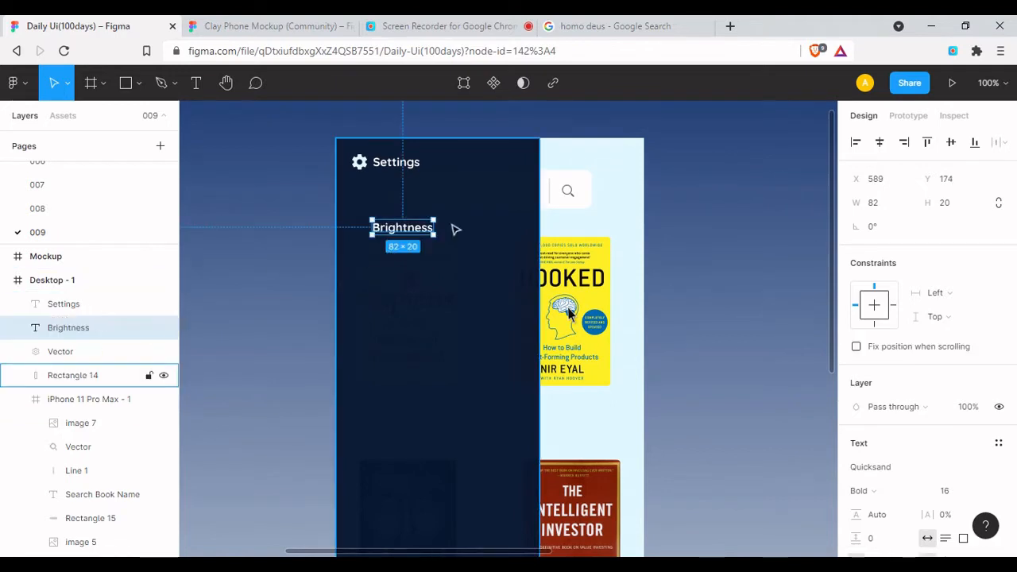
# Set the Brightness label to font size 12 with Medium weight
pyautogui.scroll(-1, 858, 460)
pyautogui.scroll(-1, 858, 459)
pyautogui.click(862, 415)
pyautogui.click(903, 383)
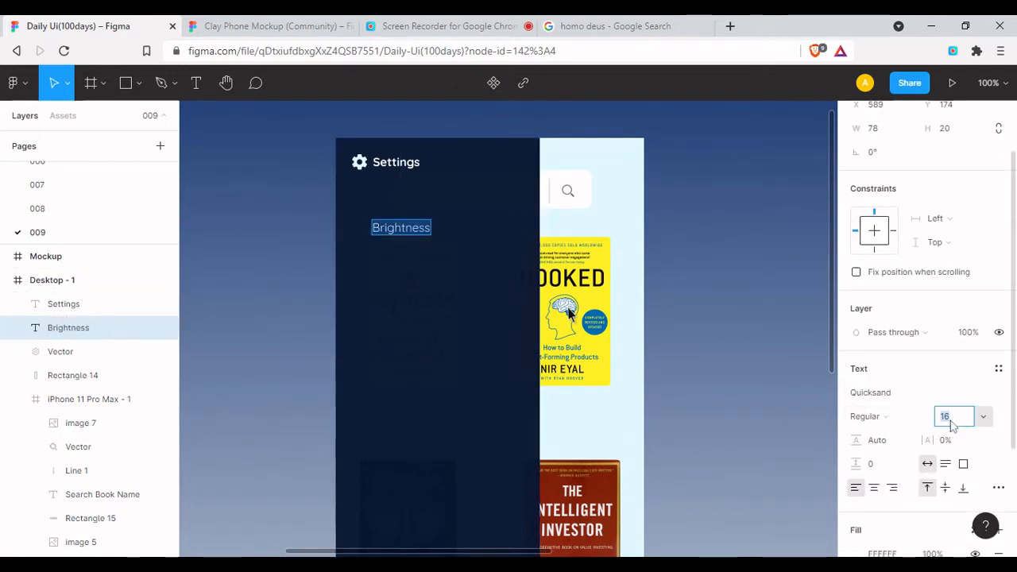
pyautogui.write('12')
pyautogui.press('Return')
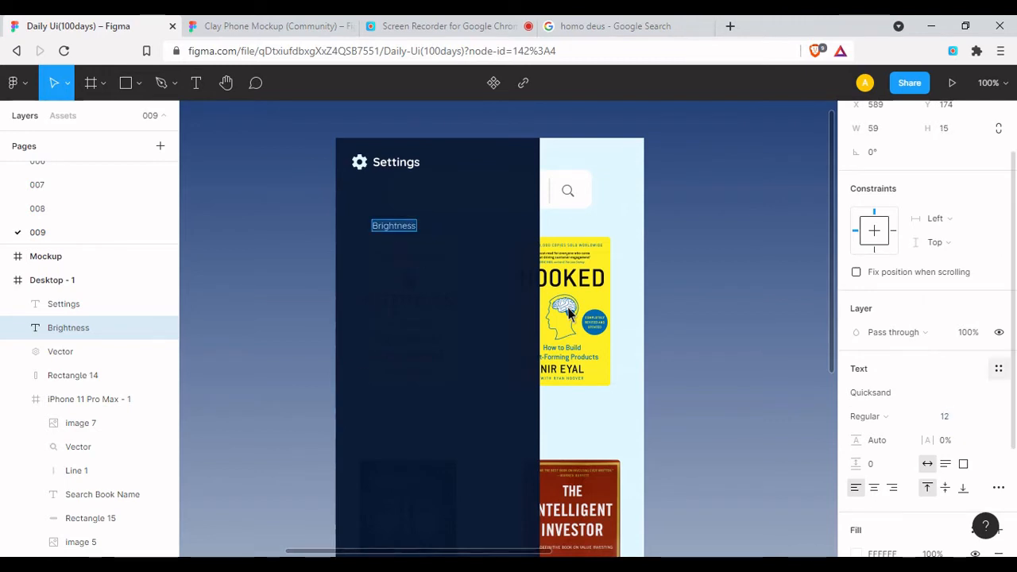
pyautogui.click(882, 419)
pyautogui.click(885, 434)
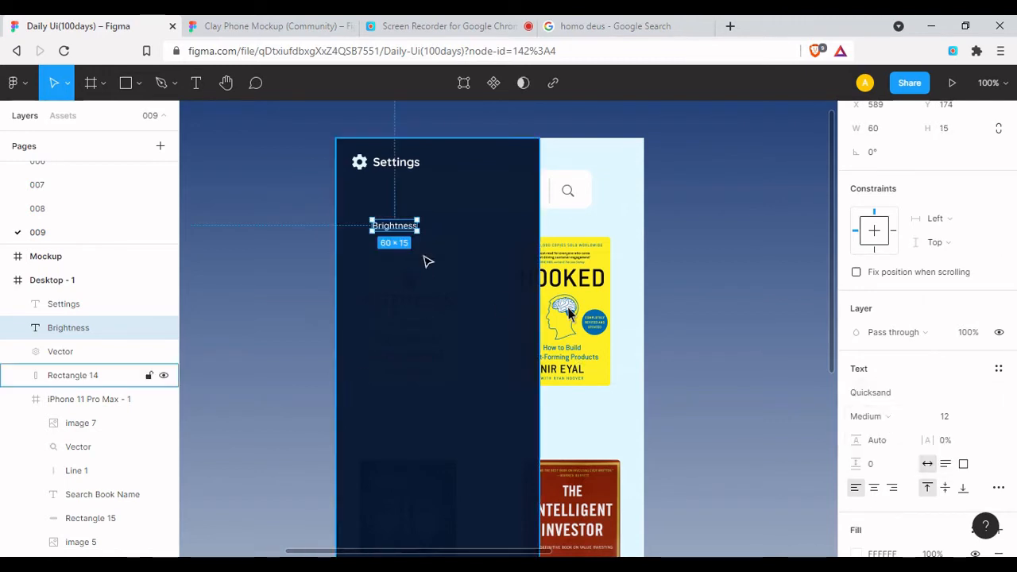
# Reposition the Brightness label lower in the sidebar and place a matching label reading "Language" above it
pyautogui.moveTo(407, 232)
pyautogui.mouseDown()
pyautogui.moveTo(397, 232)
pyautogui.moveTo(395, 280)
pyautogui.moveTo(395, 225)
pyautogui.mouseUp()
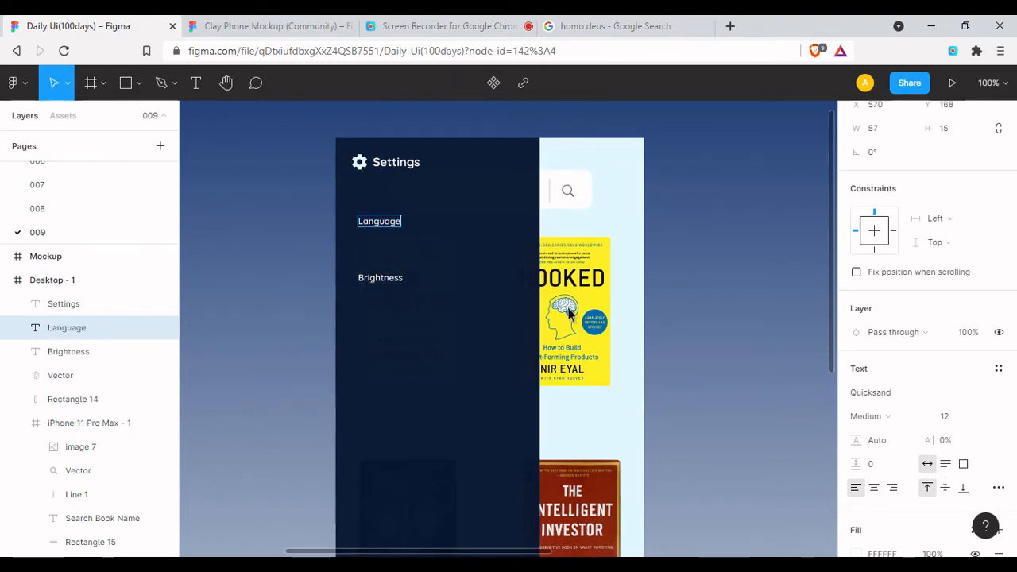
pyautogui.press('Escape')
pyautogui.click(408, 250)
# Draw a rectangle about 178 × 23 beneath the Language label and raise its layer above Rectangle 14
pyautogui.press('r')
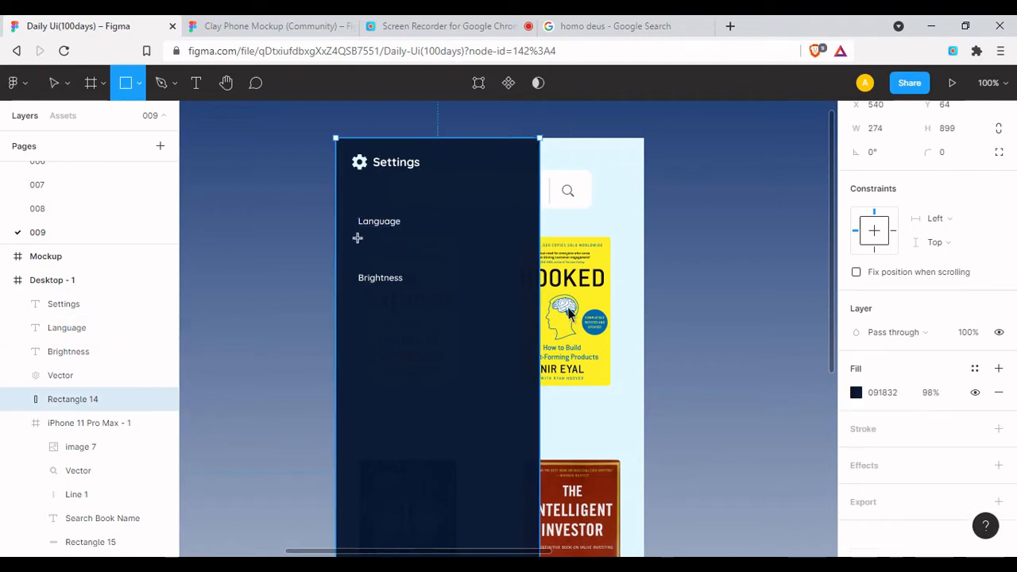
pyautogui.moveTo(357, 237); pyautogui.dragTo(490, 255)
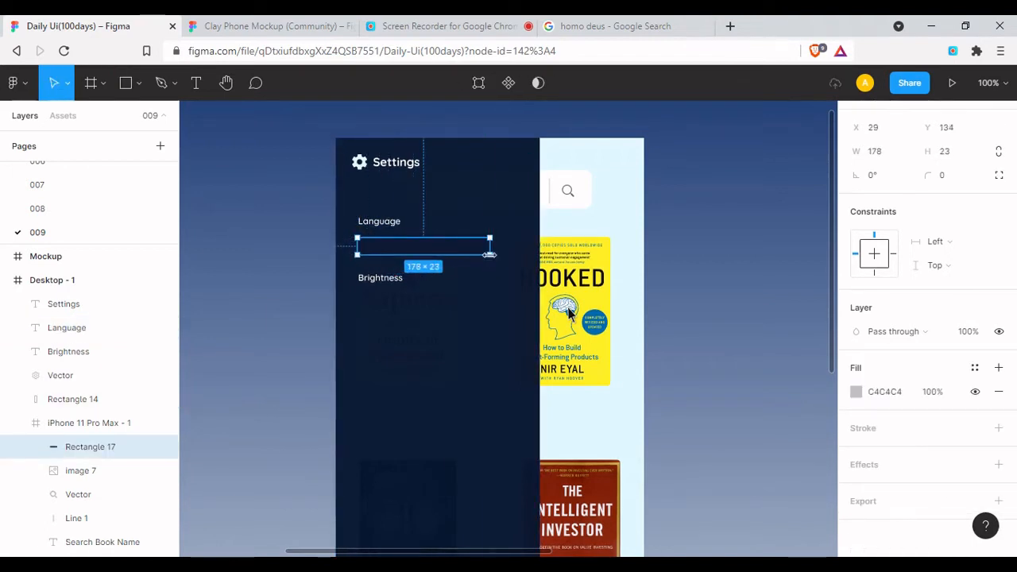
pyautogui.moveTo(397, 244); pyautogui.dragTo(399, 243)
pyautogui.rightClick(396, 243)
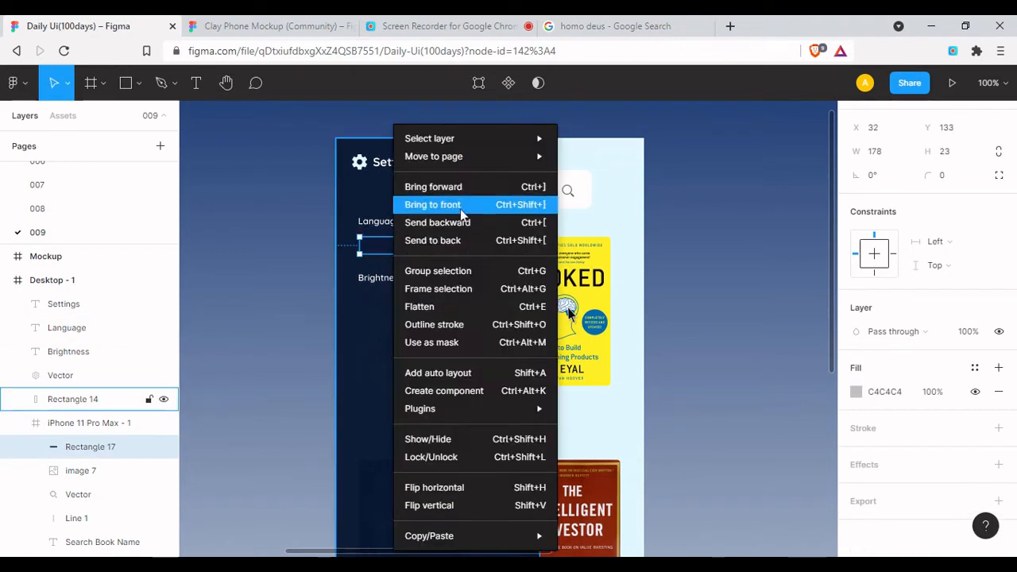
pyautogui.click(460, 210)
pyautogui.moveTo(96, 447); pyautogui.dragTo(96, 346)
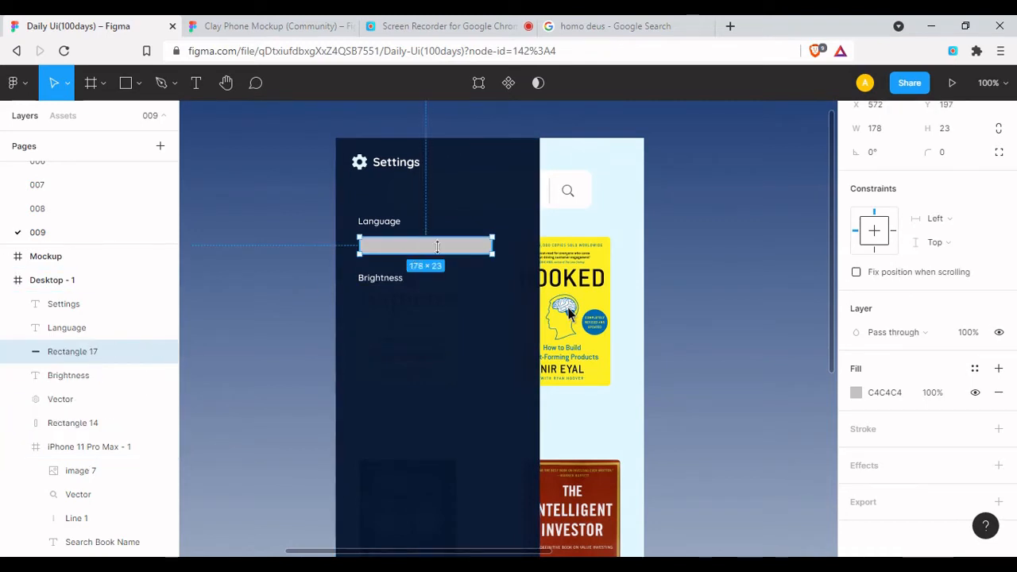
# Fill the rectangle under Language with E0F9FF, sampled from the phone screen's background
pyautogui.click(856, 393)
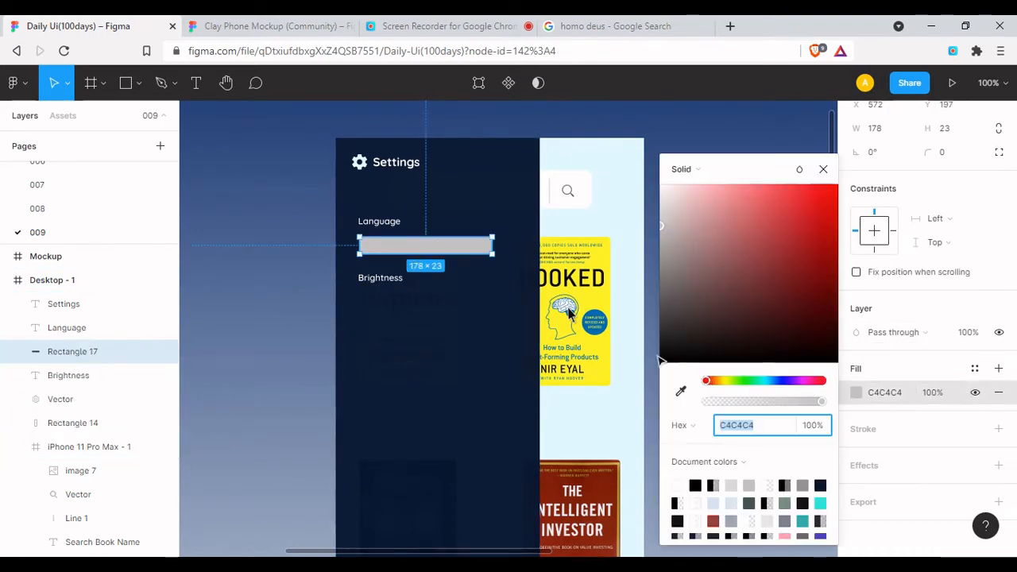
pyautogui.click(677, 390)
pyautogui.click(597, 415)
pyautogui.press('Escape')
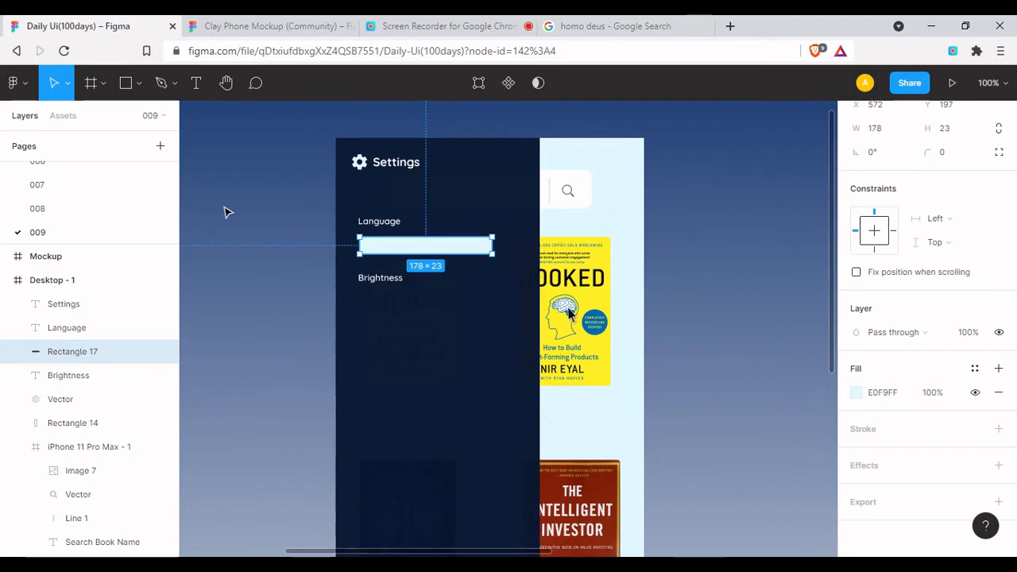
# Search the Vector Logos plugin for "arrow"
pyautogui.click(226, 212)
pyautogui.click(15, 83)
pyautogui.click(235, 299)
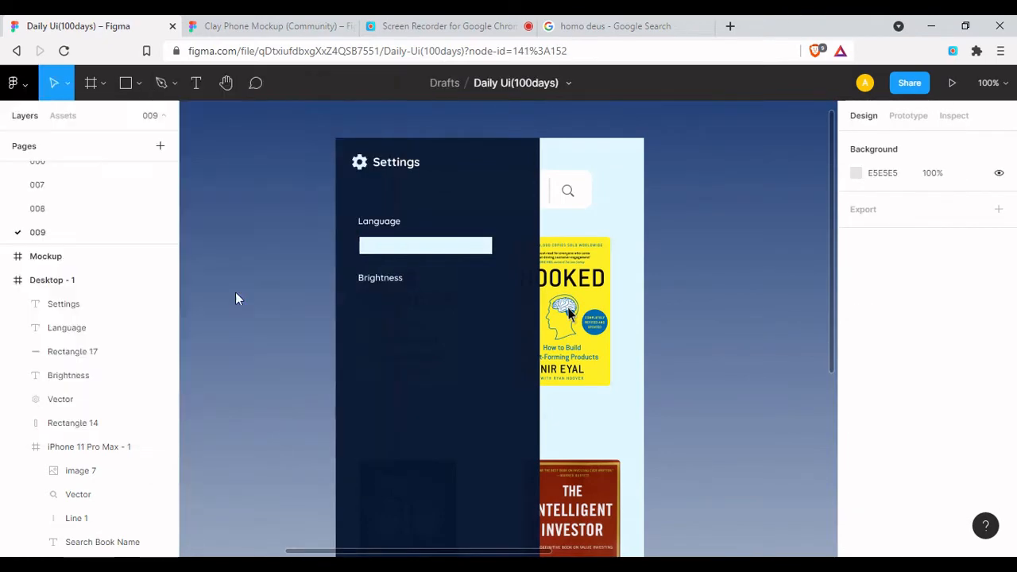
pyautogui.write('arrow')
pyautogui.press('Return')
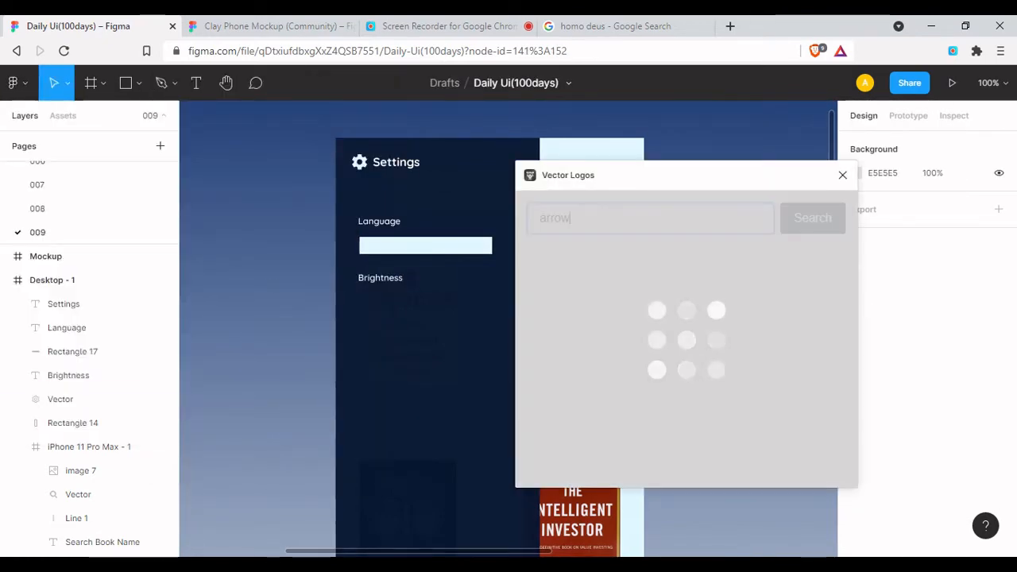
# Insert the arrow logo from the Vector Logos results, then pull its vector out of the logo frame and delete that frame
pyautogui.click(561, 393)
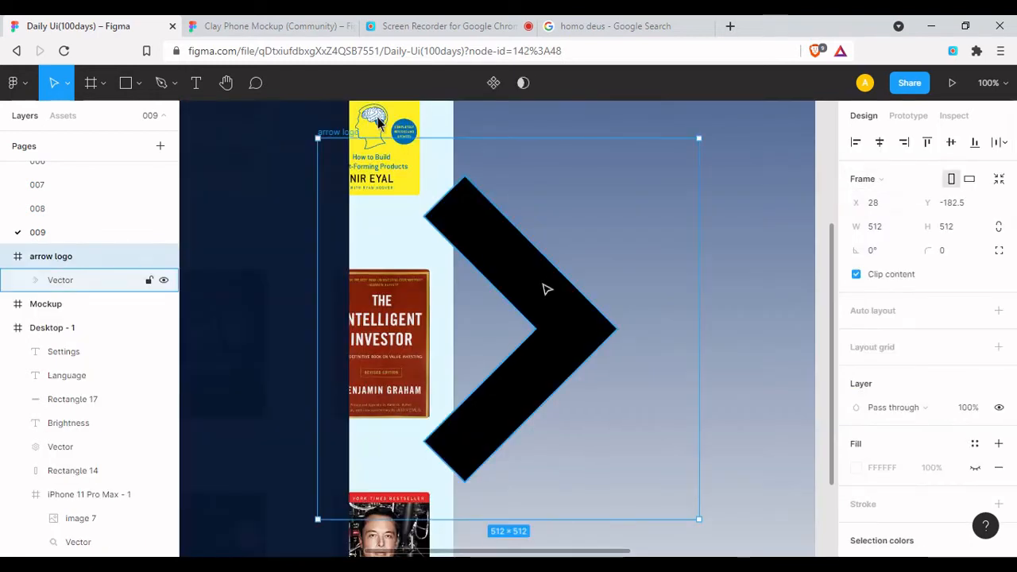
pyautogui.click(546, 289)
pyautogui.moveTo(545, 289); pyautogui.dragTo(496, 271)
pyautogui.hscroll(-5, 498, 302)
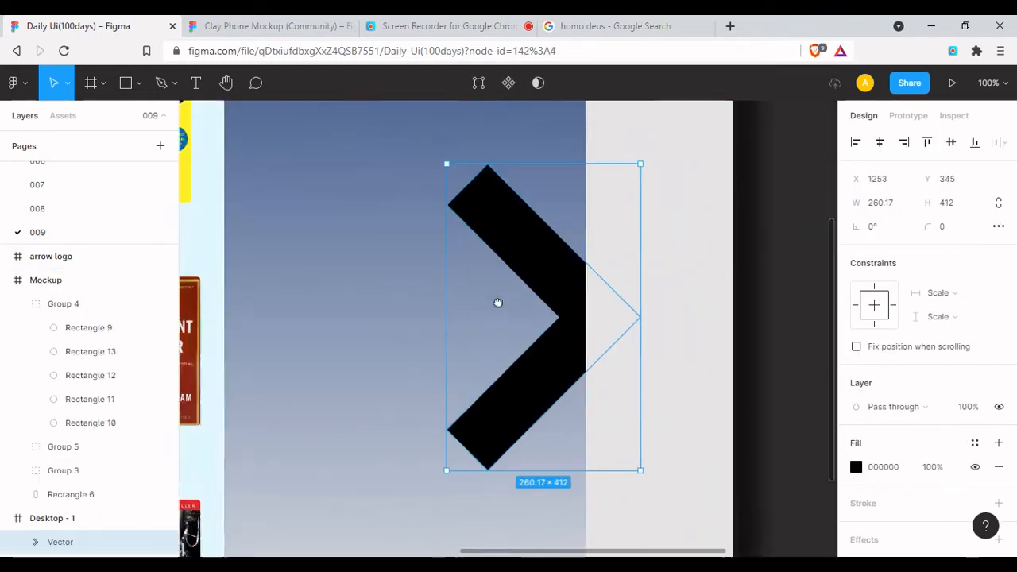
pyautogui.click(434, 246)
pyautogui.press('Delete')
# Scale the arrow vector proportionally to a width of 50
pyautogui.doubleClick(604, 238)
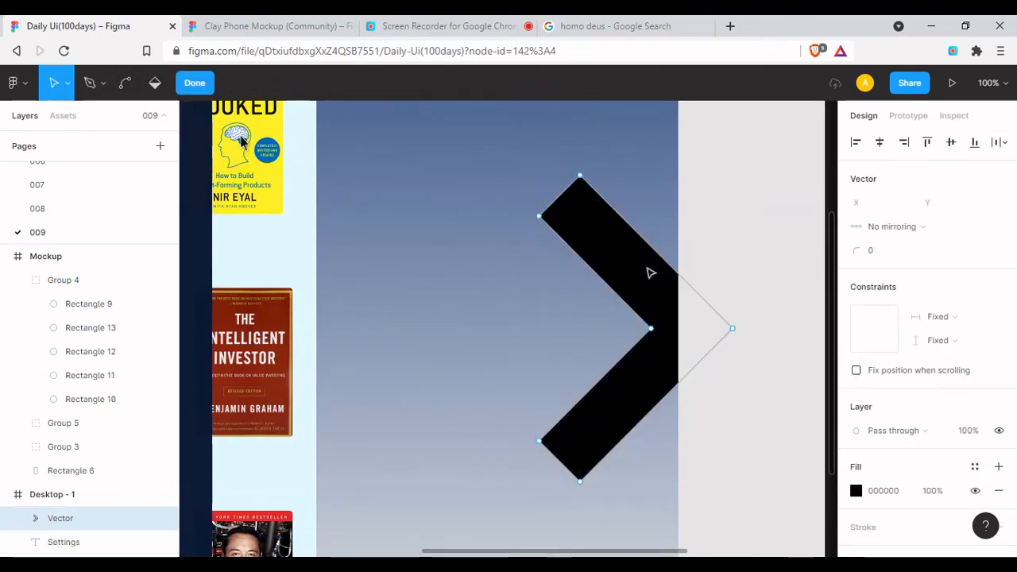
pyautogui.press('Escape')
pyautogui.click(878, 202)
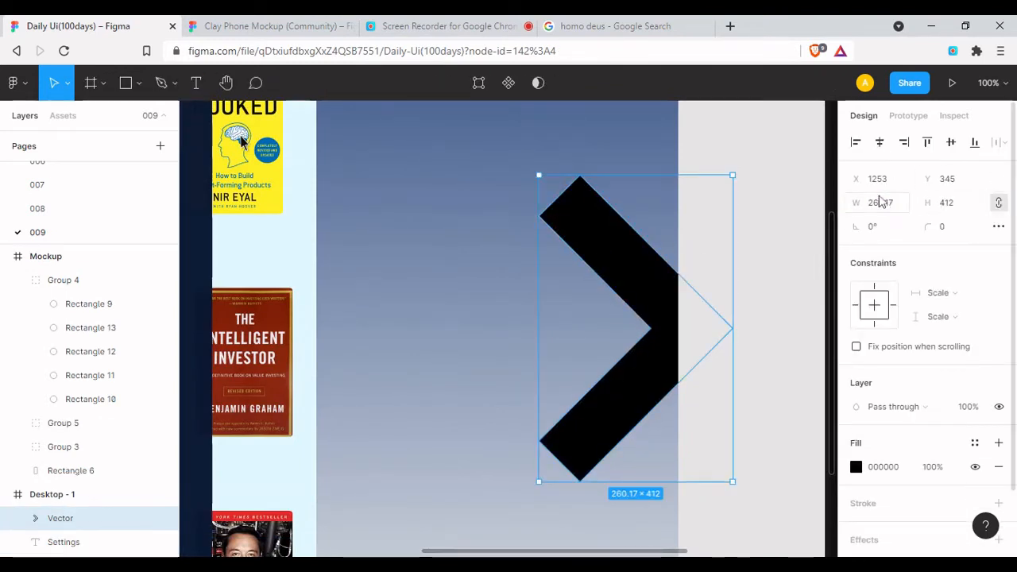
pyautogui.write('50')
pyautogui.press('Return')
pyautogui.press('-')
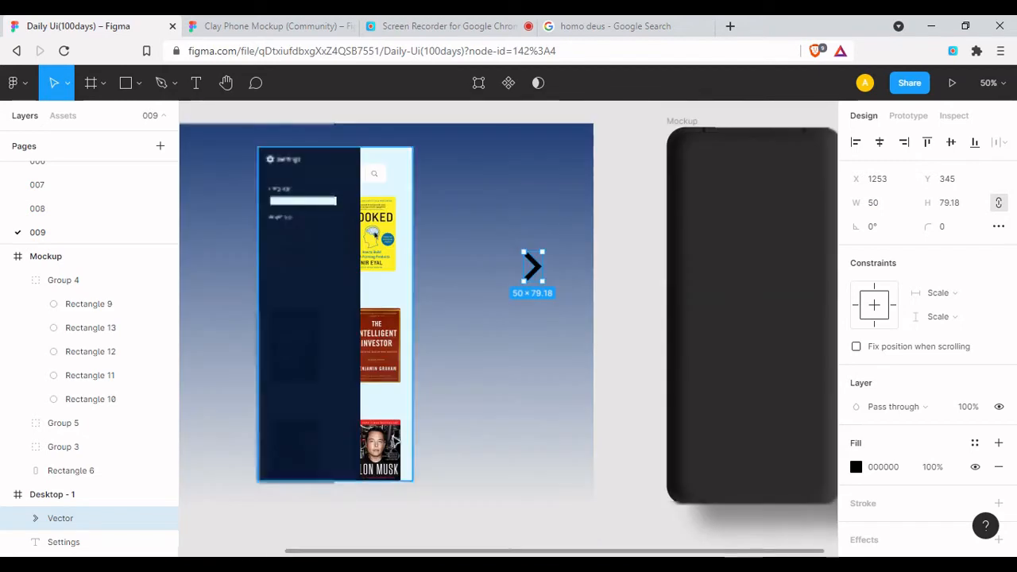
# Move the arrow beside the Brightness label, with its layer directly below Rectangle 17, and set its width to 20
pyautogui.moveTo(532, 266); pyautogui.dragTo(332, 227)
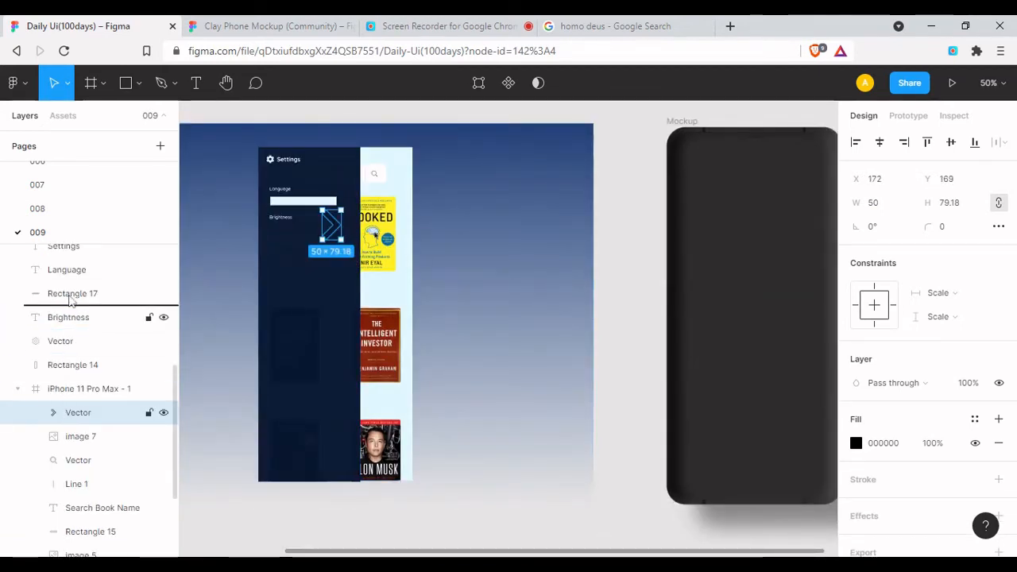
pyautogui.moveTo(71, 299); pyautogui.dragTo(72, 300)
pyautogui.click(874, 203)
pyautogui.write('20')
pyautogui.press('Return')
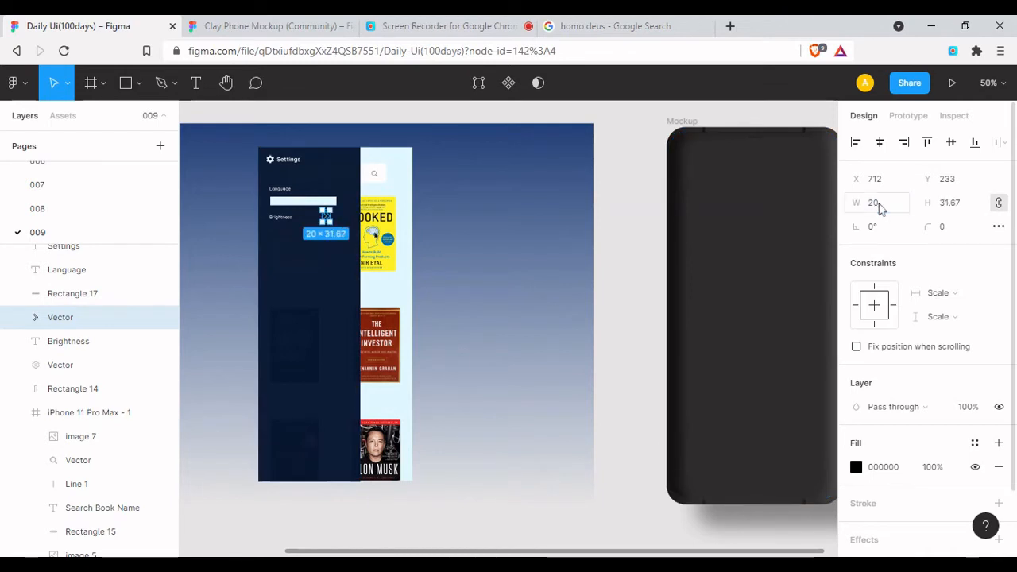
# Set the arrow's fill opacity to 60% and its corner radius to 4
pyautogui.scroll(-2, 867, 494)
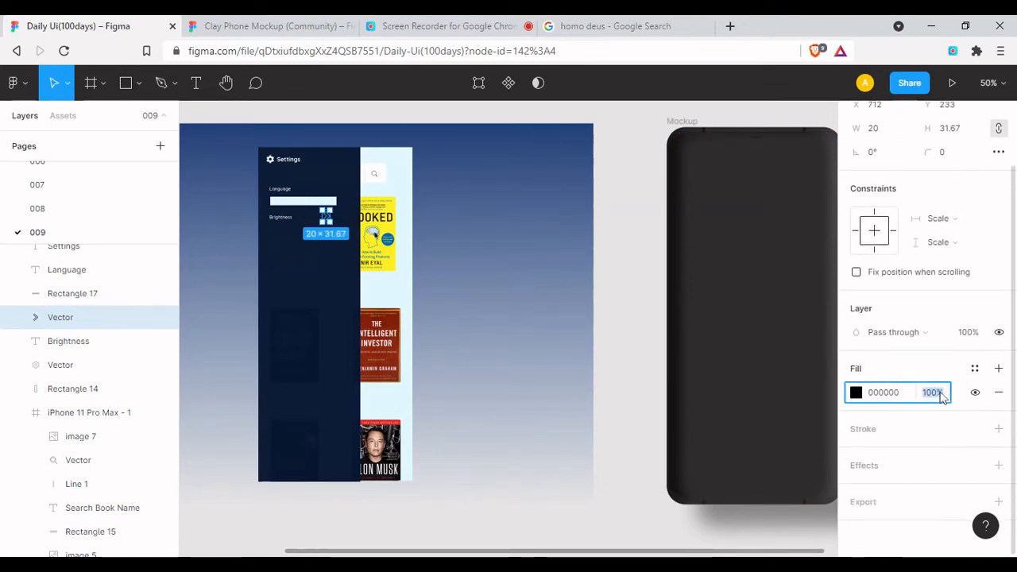
pyautogui.write('60')
pyautogui.press('Return')
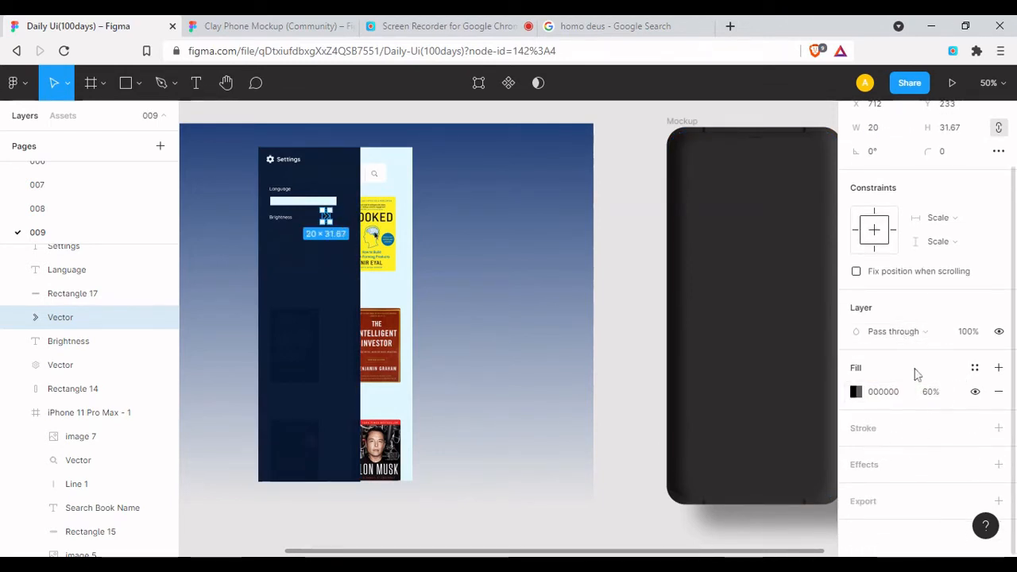
pyautogui.scroll(2, 914, 373)
pyautogui.click(942, 228)
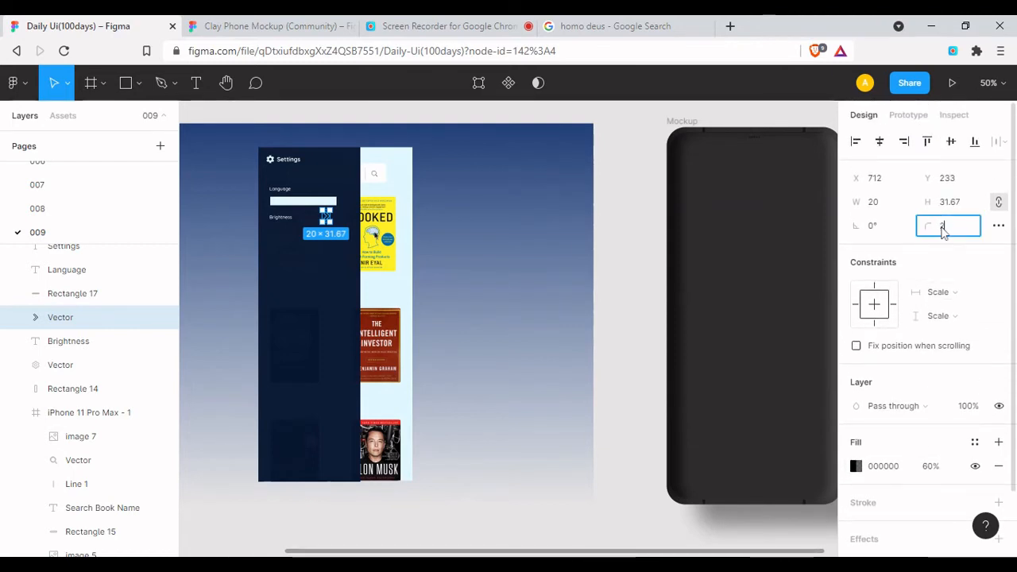
pyautogui.click(944, 228)
pyautogui.write('4')
pyautogui.press('Return')
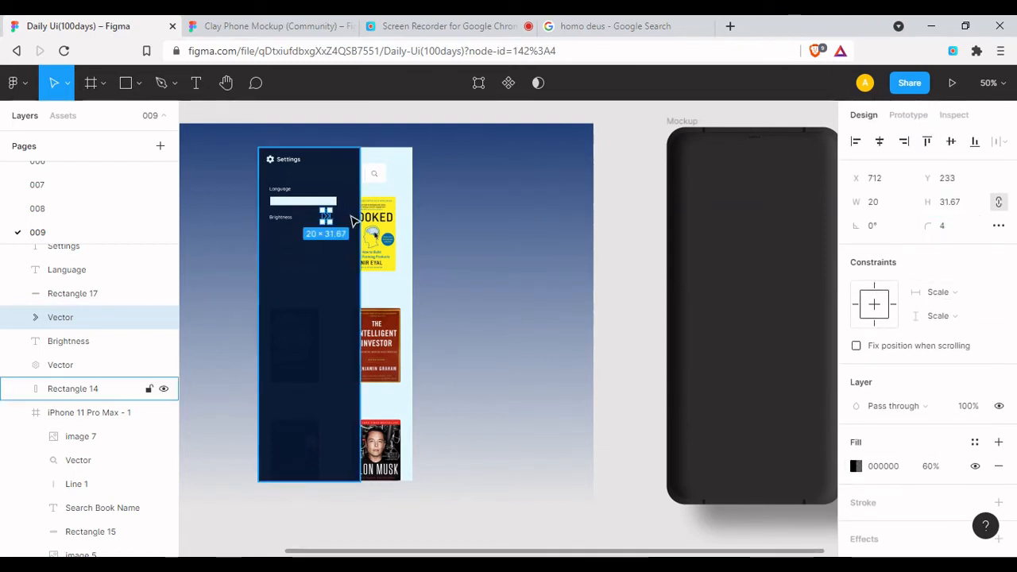
# Set the arrow's width to 10 and rotate it to -90° so it points down
pyautogui.click(879, 204)
pyautogui.write('10')
pyautogui.press('Return')
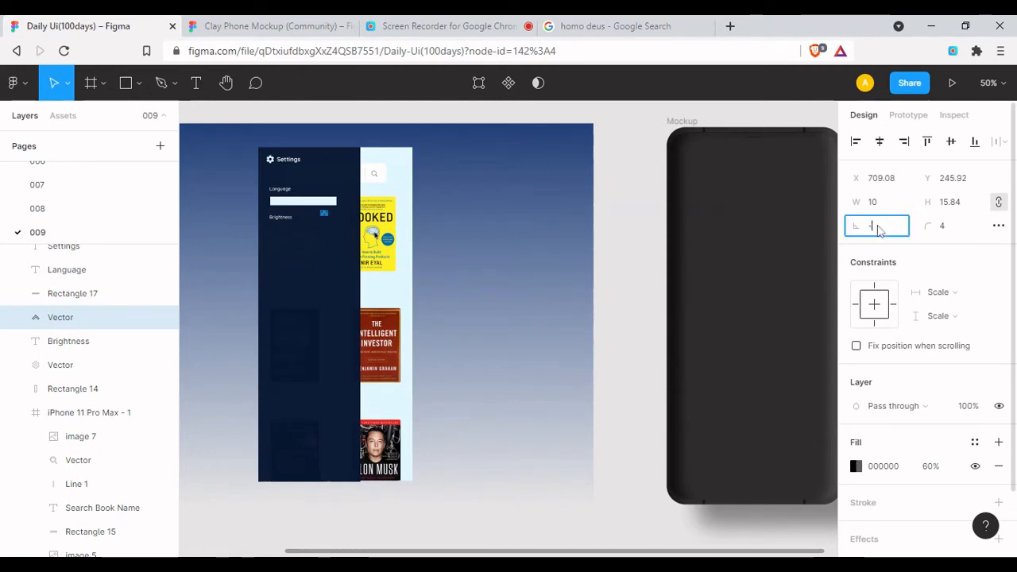
# Place the arrow inside the right end of the Language field and raise its layer directly below Settings
pyautogui.hotkey('ctrl', '+')
pyautogui.click(326, 202)
pyautogui.moveTo(326, 202); pyautogui.dragTo(592, 339)
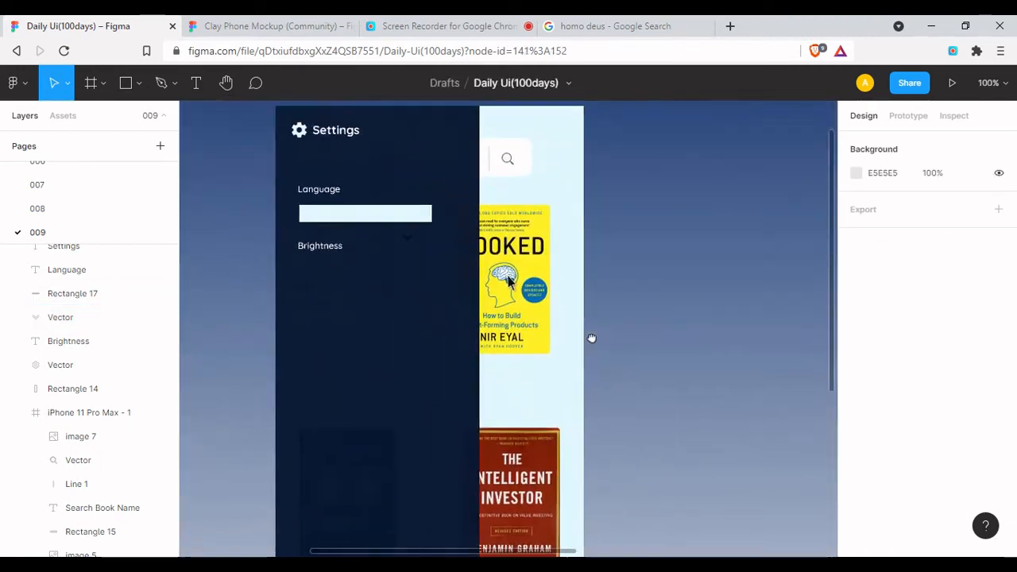
pyautogui.hotkey('ctrl', '+')
pyautogui.moveTo(432, 307); pyautogui.dragTo(495, 362)
pyautogui.moveTo(373, 205); pyautogui.dragTo(404, 158)
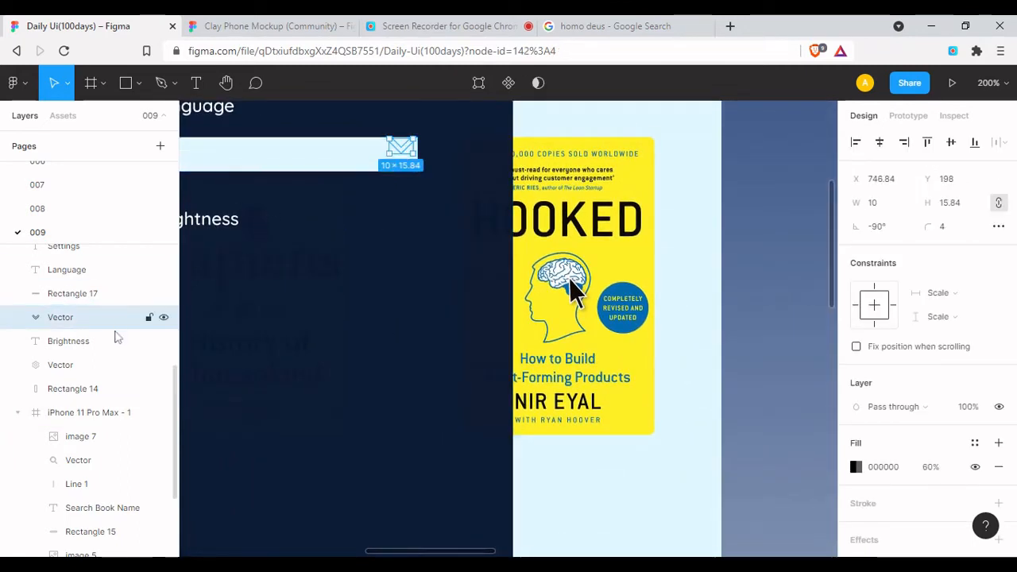
pyautogui.moveTo(121, 321); pyautogui.dragTo(146, 262)
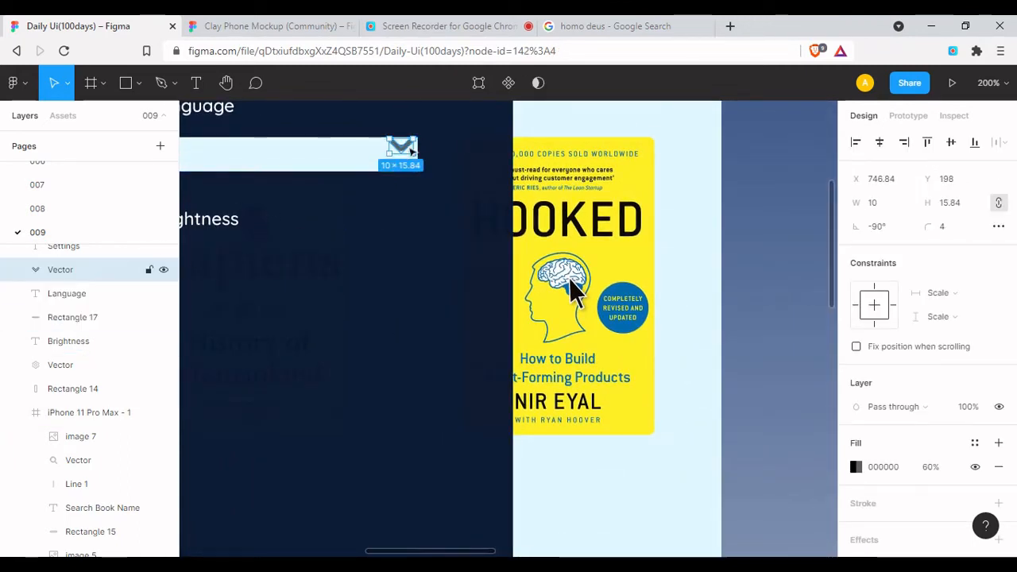
pyautogui.moveTo(410, 147); pyautogui.dragTo(388, 156)
pyautogui.click(404, 228)
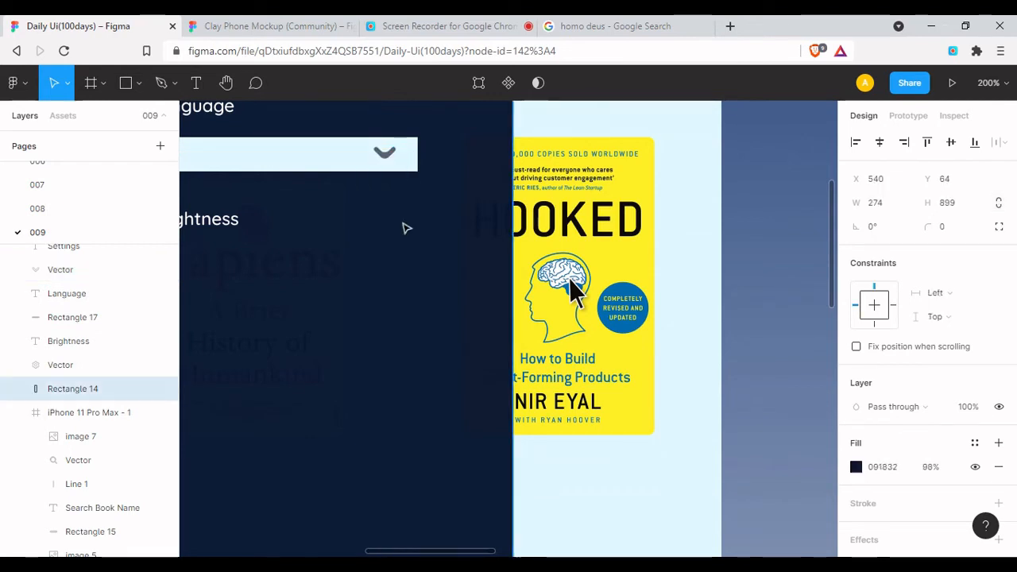
# Reduce the dropdown arrow's width to 6 and nudge it down to the vertical middle of the Language field
pyautogui.hotkey('shift', '0')
pyautogui.click(447, 244)
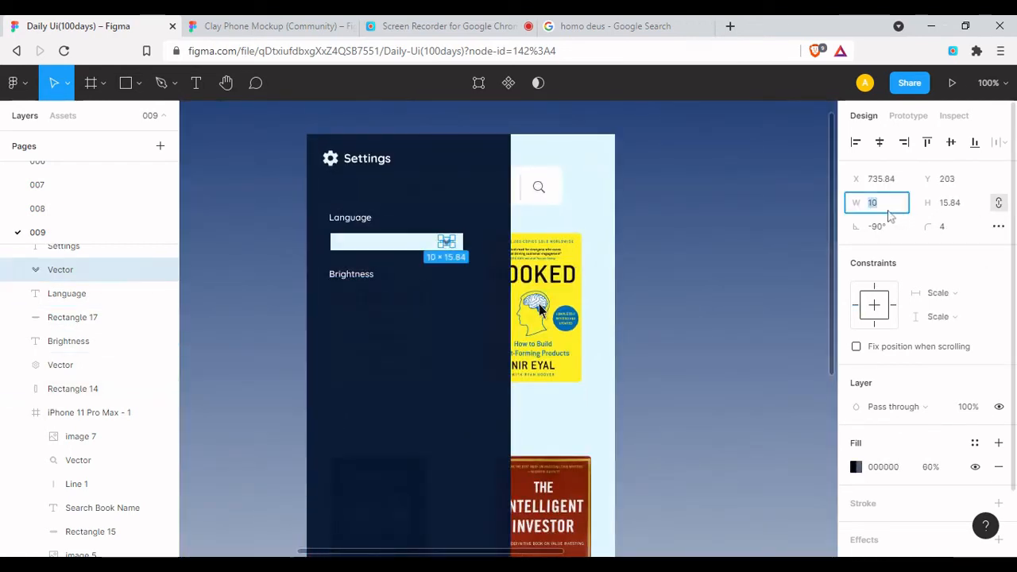
pyautogui.write('6')
pyautogui.press('Return')
pyautogui.click(465, 275)
pyautogui.press('Down')
pyautogui.press('Down')
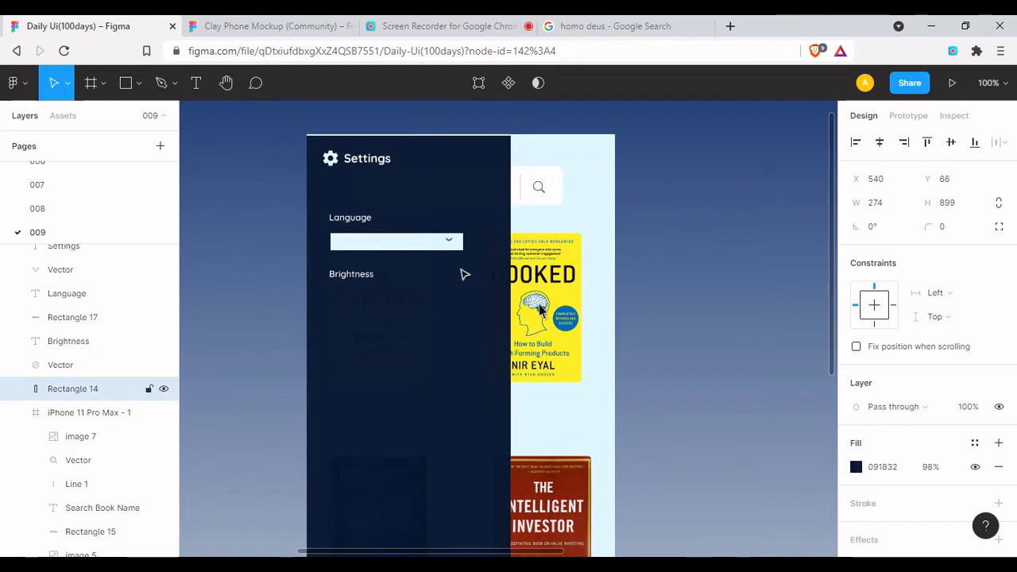
pyautogui.click(449, 240)
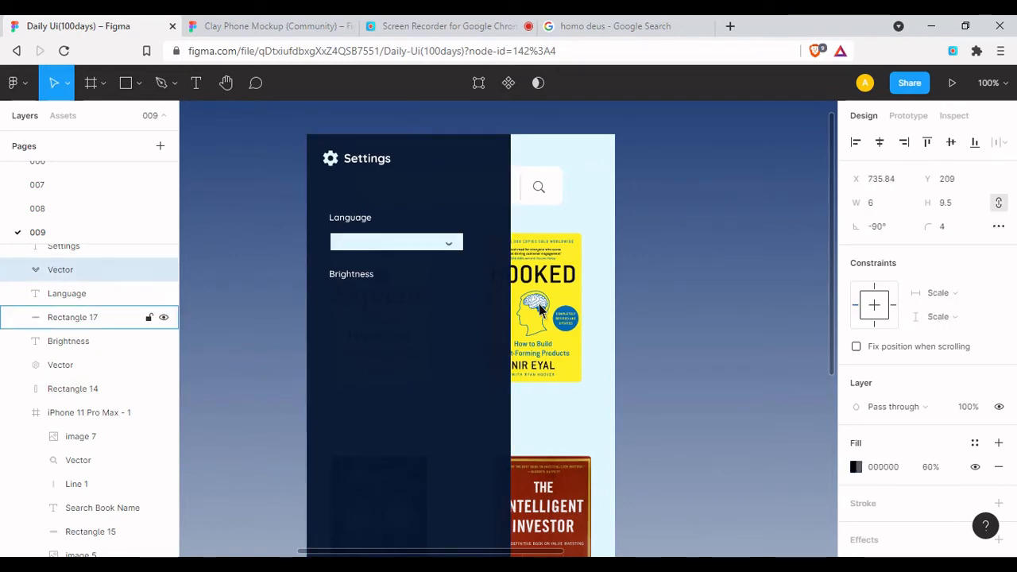
pyautogui.click(381, 270)
# Duplicate the Language label into the left end of the light dropdown field and nudge the copy down
pyautogui.hotkey('ctrl', '+')
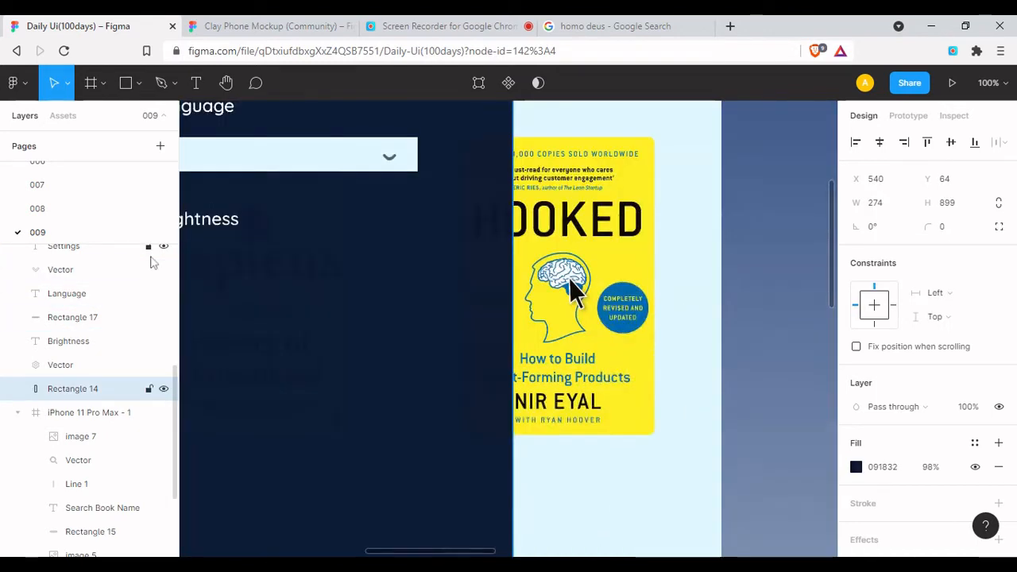
pyautogui.moveTo(227, 299); pyautogui.dragTo(384, 365)
pyautogui.click(295, 177)
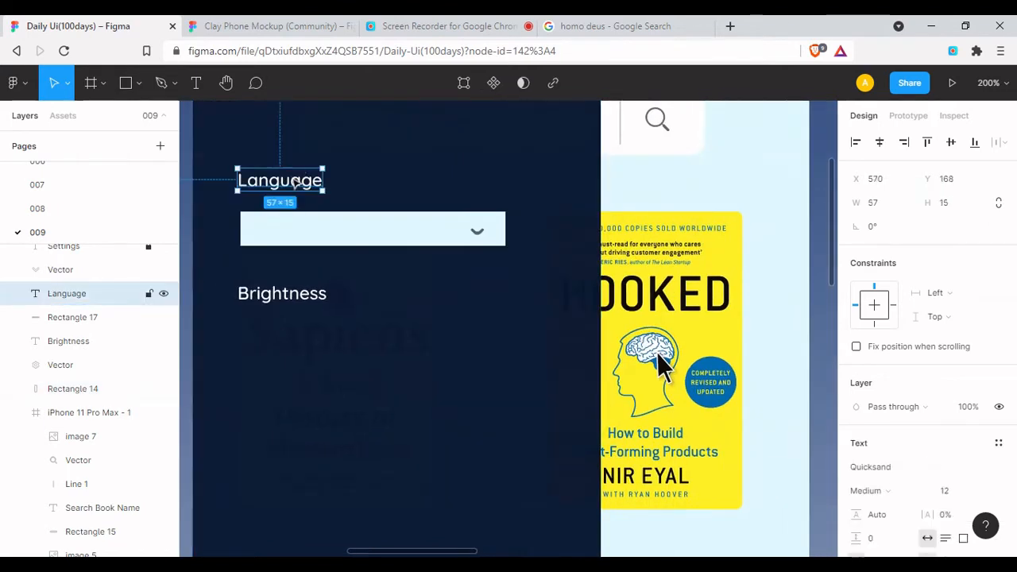
pyautogui.moveTo(296, 176); pyautogui.dragTo(299, 230)
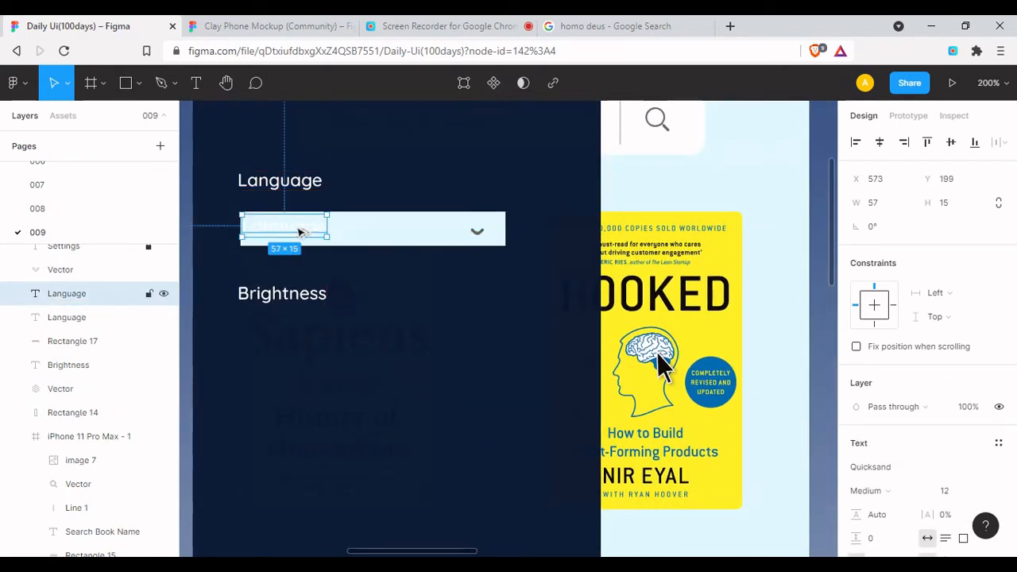
pyautogui.press('Down')
pyautogui.press('Down')
pyautogui.press('Down')
# Change the duplicated label's font weight to Regular and its fill to black 000000
pyautogui.doubleClick(299, 229)
pyautogui.scroll(-4, 922, 358)
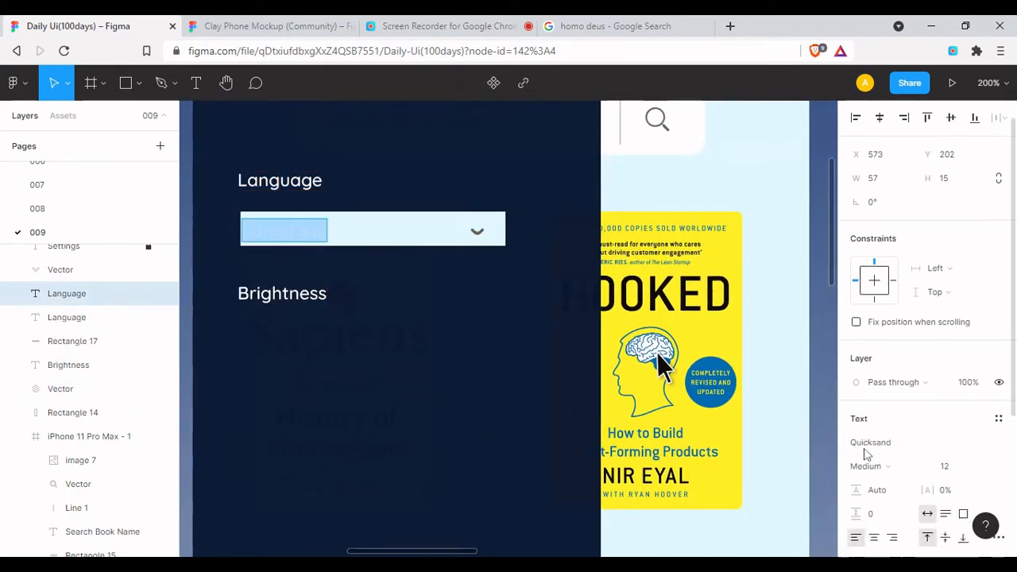
pyautogui.click(874, 341)
pyautogui.click(884, 325)
pyautogui.click(856, 480)
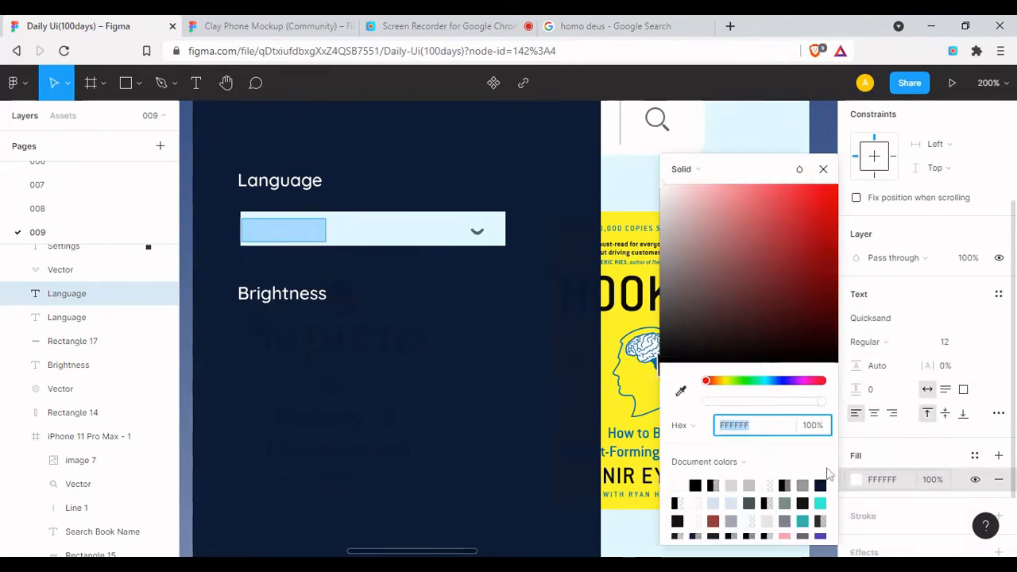
pyautogui.click(710, 486)
pyautogui.click(823, 169)
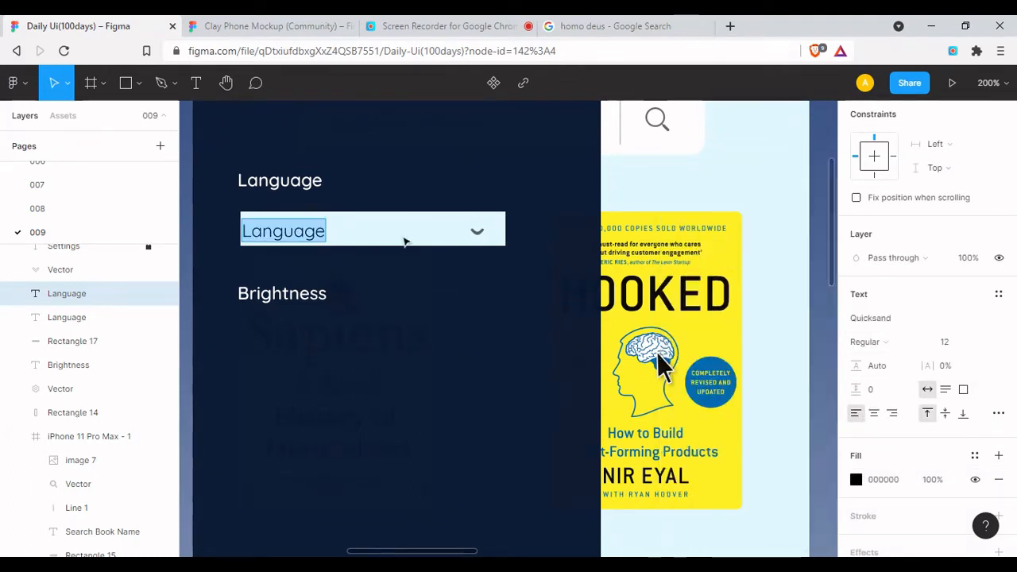
# Replace the duplicated label's text with "English" and set its font size to 8
pyautogui.write('Eb')
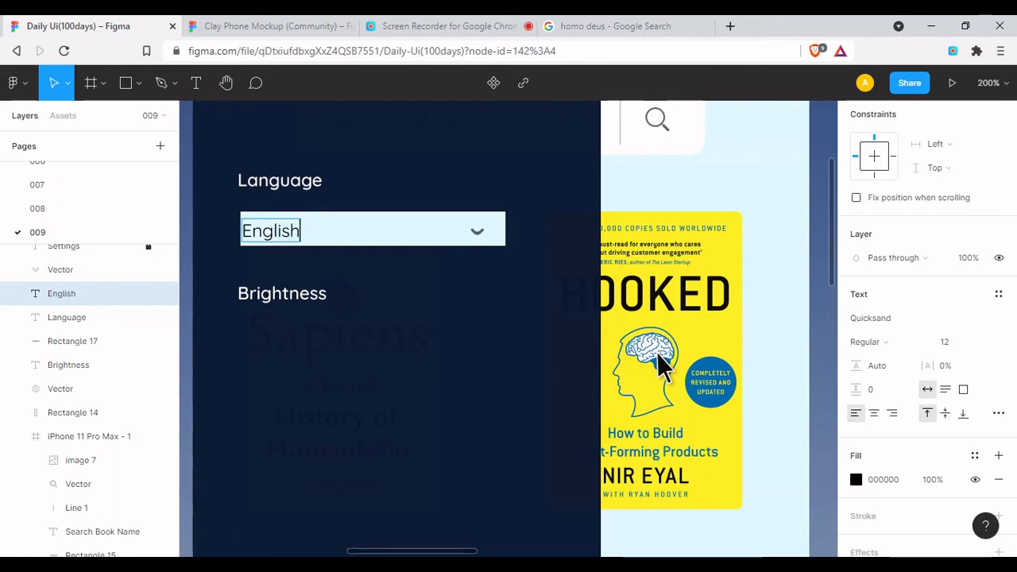
pyautogui.hotkey('ctrl', 'a')
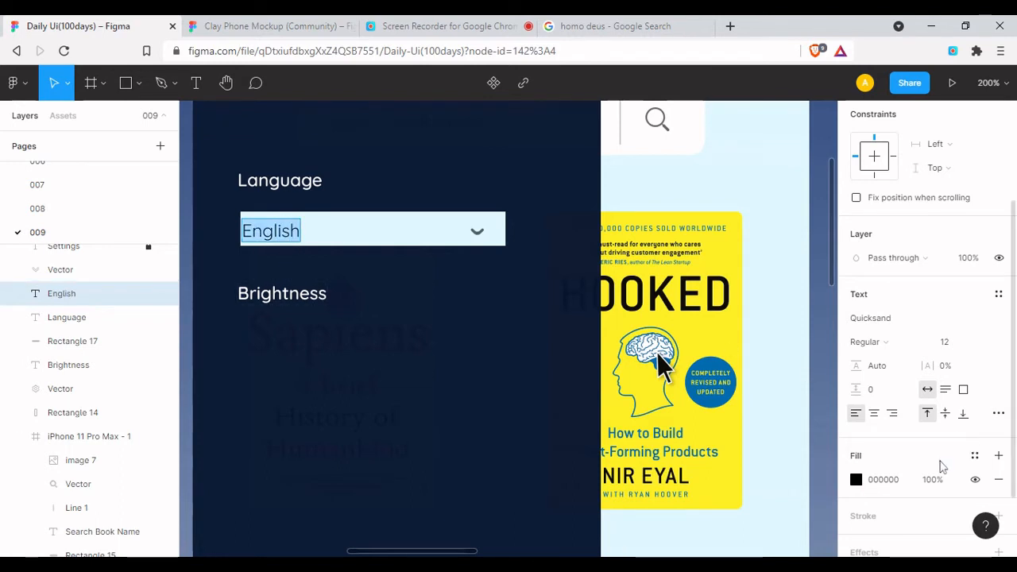
pyautogui.scroll(-2, 958, 261)
pyautogui.click(944, 254)
pyautogui.write('8')
pyautogui.press('Return')
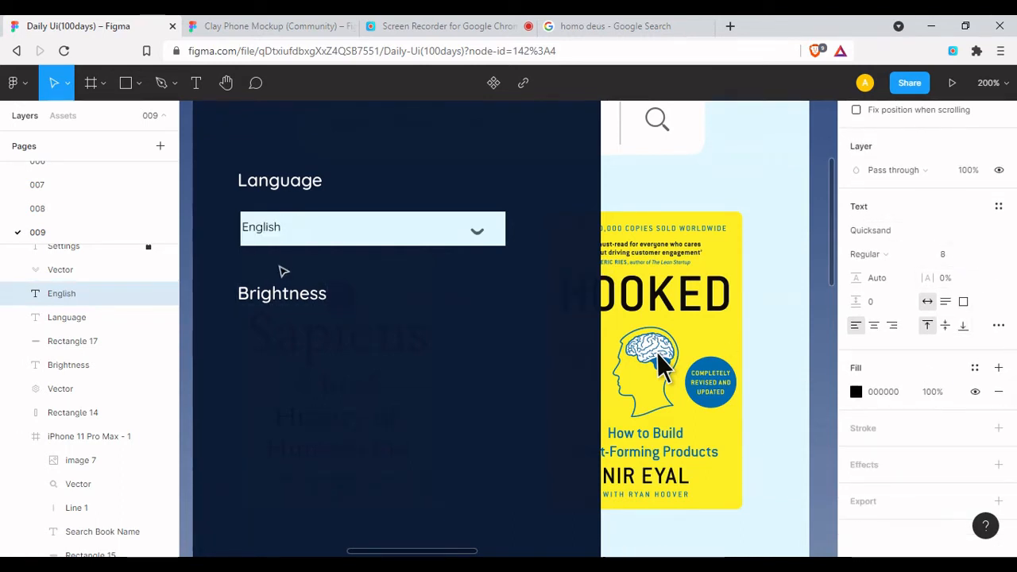
# Shift the English text slightly right and down so it sits inset and vertically centred in the dropdown field
pyautogui.click(271, 229)
pyautogui.moveTo(271, 229); pyautogui.dragTo(274, 232)
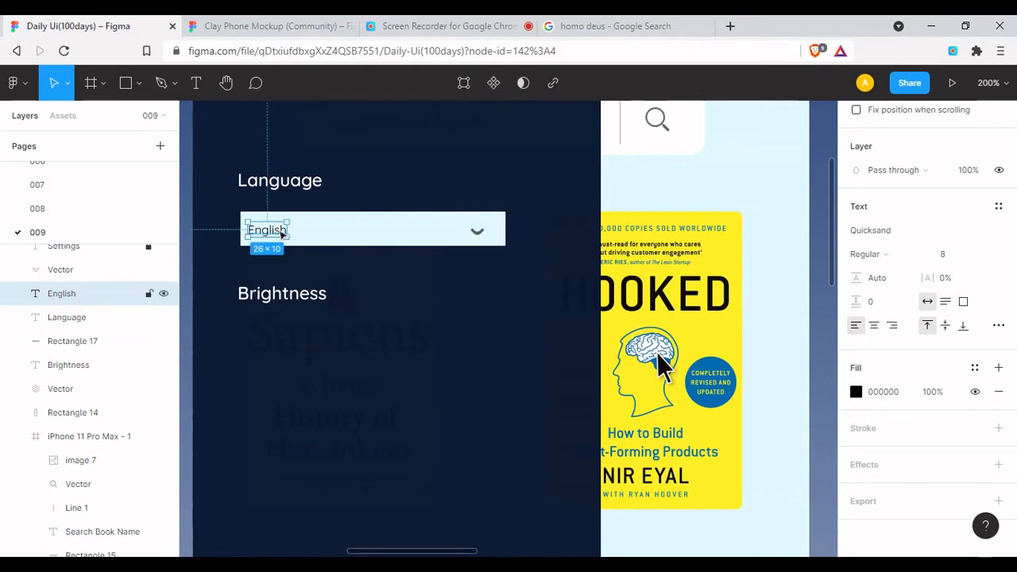
pyautogui.click(365, 283)
# Move the Brightness label slightly down and check its spacing from the Language field
pyautogui.scroll(-3, 366, 284)
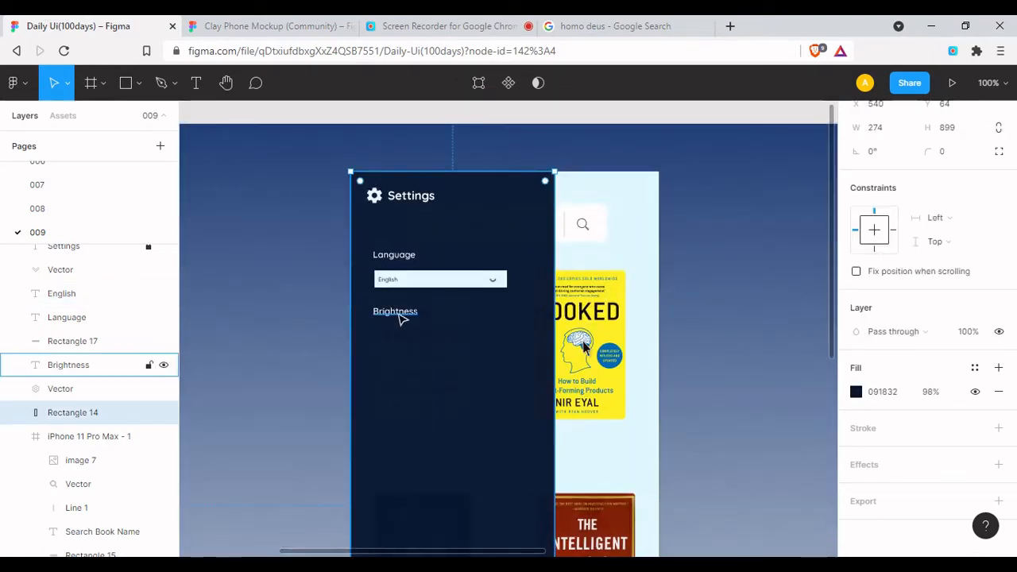
pyautogui.moveTo(402, 318); pyautogui.dragTo(402, 328)
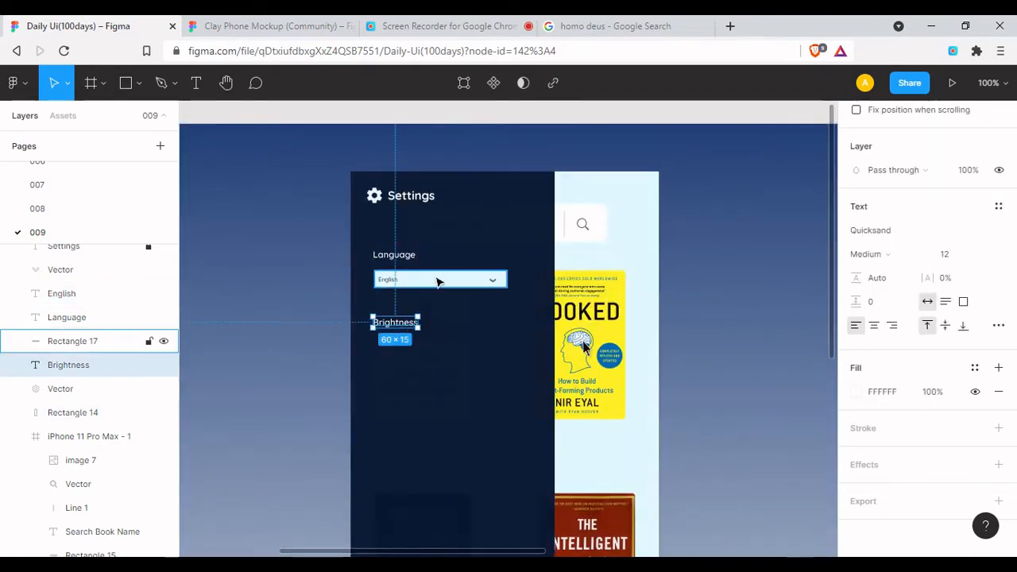
pyautogui.press('alt')
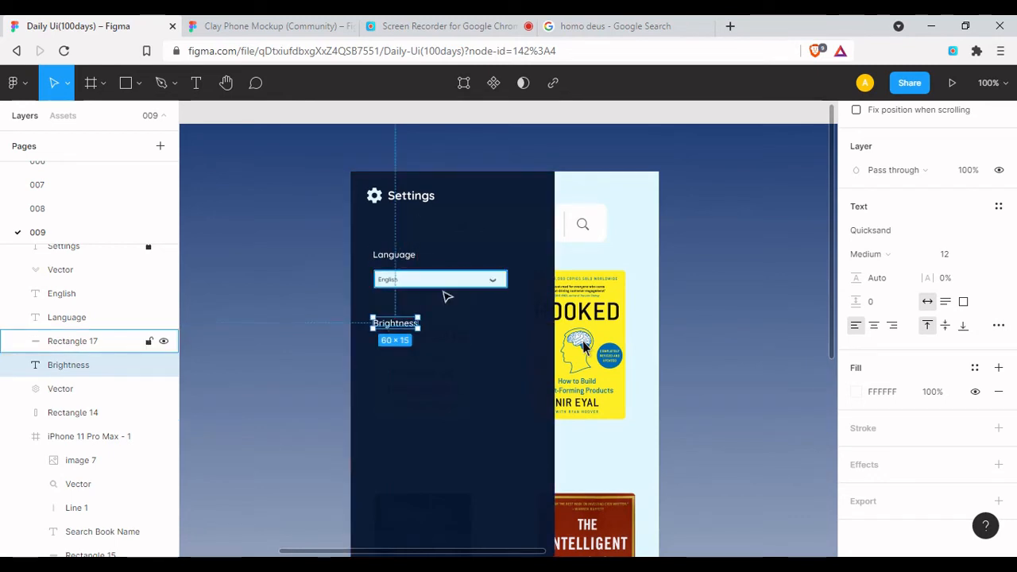
# Draw a horizontal line about 175 px long below Brightness at 0° rotation, and move its layer directly above Rectangle 17
pyautogui.click(392, 374)
pyautogui.hotkey('shift', 'l')
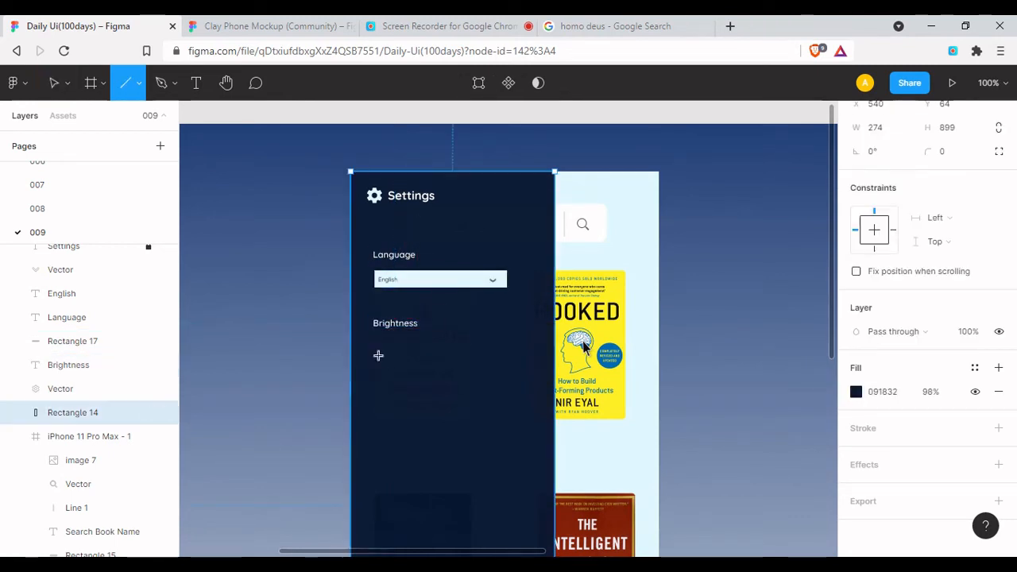
pyautogui.moveTo(382, 356)
pyautogui.mouseDown()
pyautogui.moveTo(508, 357)
pyautogui.moveTo(377, 360)
pyautogui.mouseUp()
pyautogui.write('0')
pyautogui.press('Return')
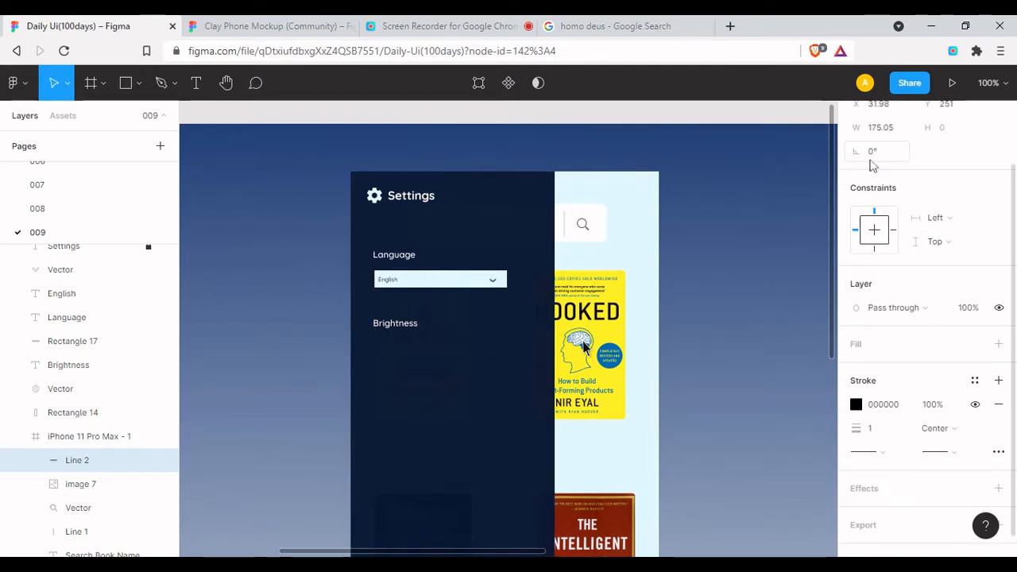
pyautogui.moveTo(62, 462); pyautogui.dragTo(79, 330)
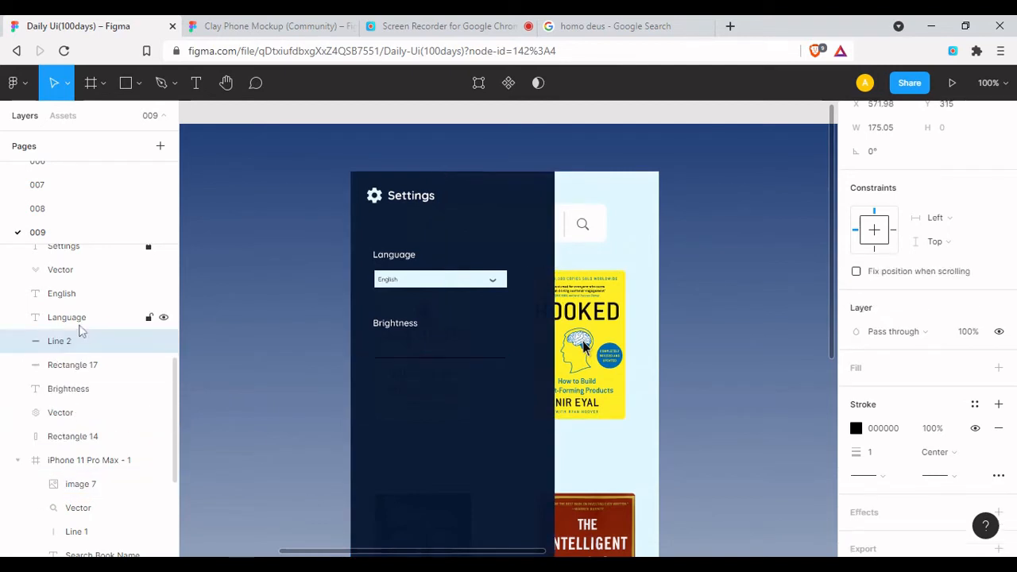
# Set the stroke colour of the line below Brightness to white (FFFFFF)
pyautogui.click(856, 427)
pyautogui.click(680, 390)
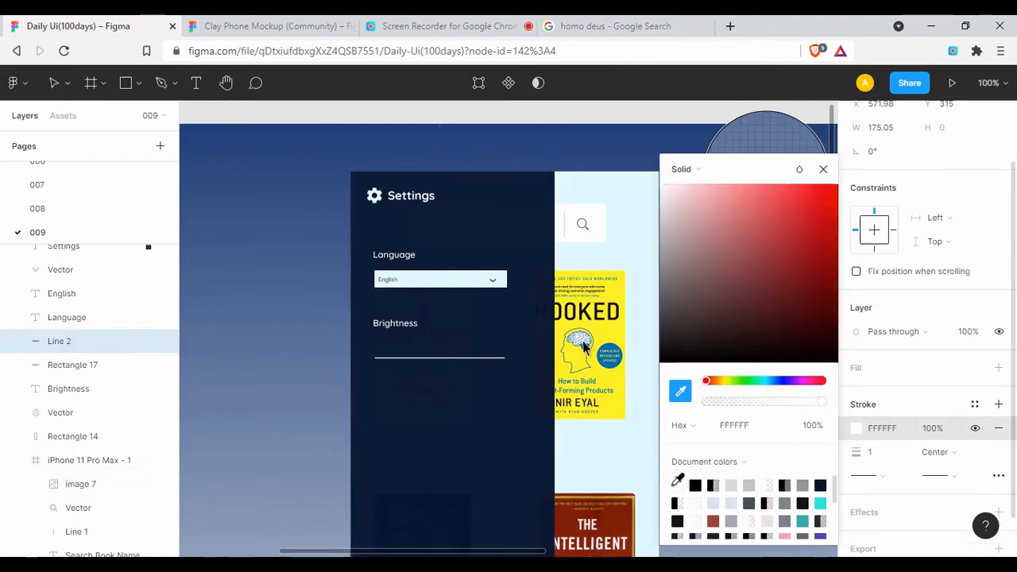
pyautogui.press('Escape')
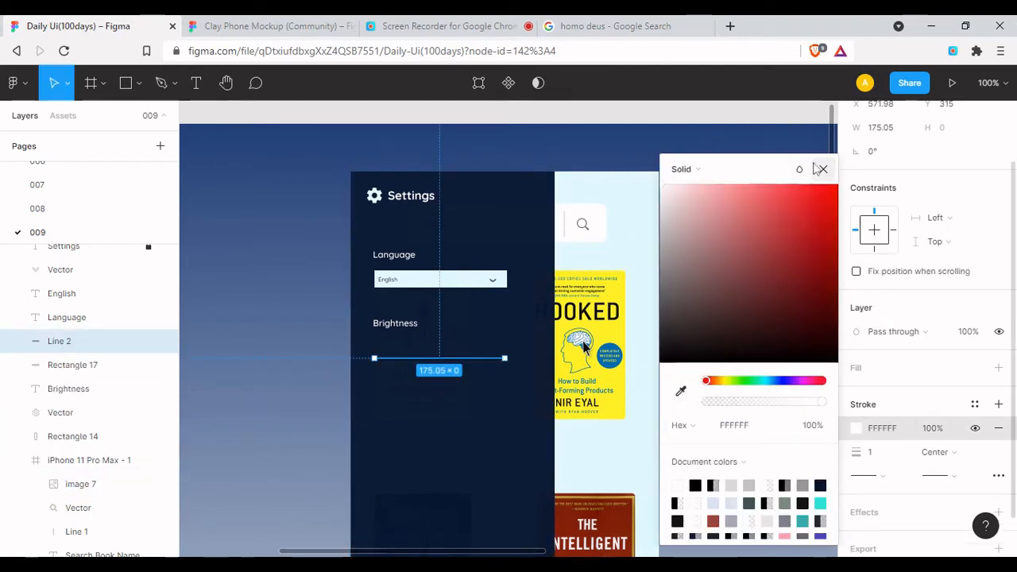
pyautogui.press('Escape')
# Give the white line rounded ends and set its stroke thickness to 3
pyautogui.click(938, 475)
pyautogui.click(926, 486)
pyautogui.click(876, 452)
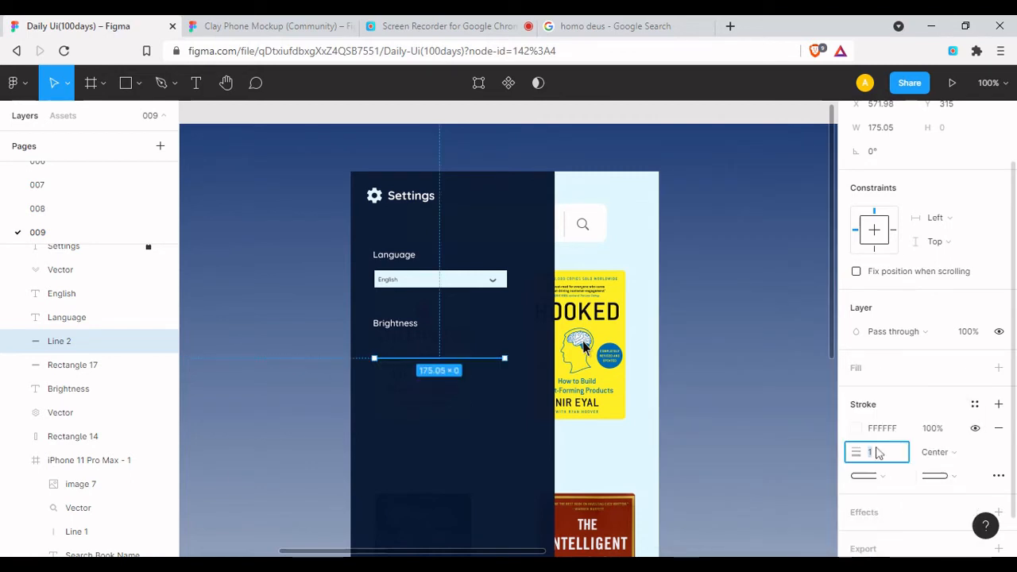
pyautogui.write('3')
pyautogui.press('Return')
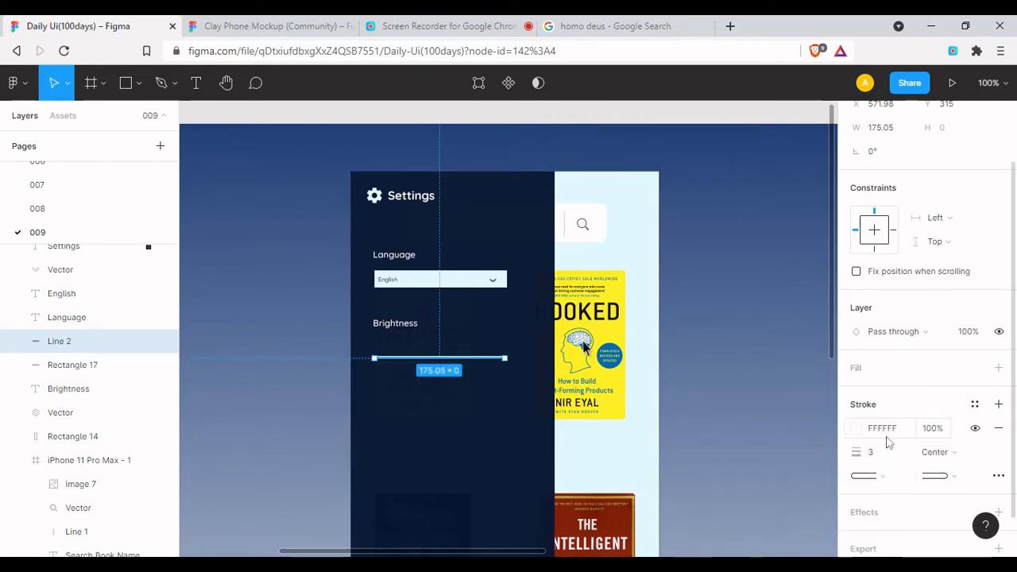
pyautogui.click(391, 367)
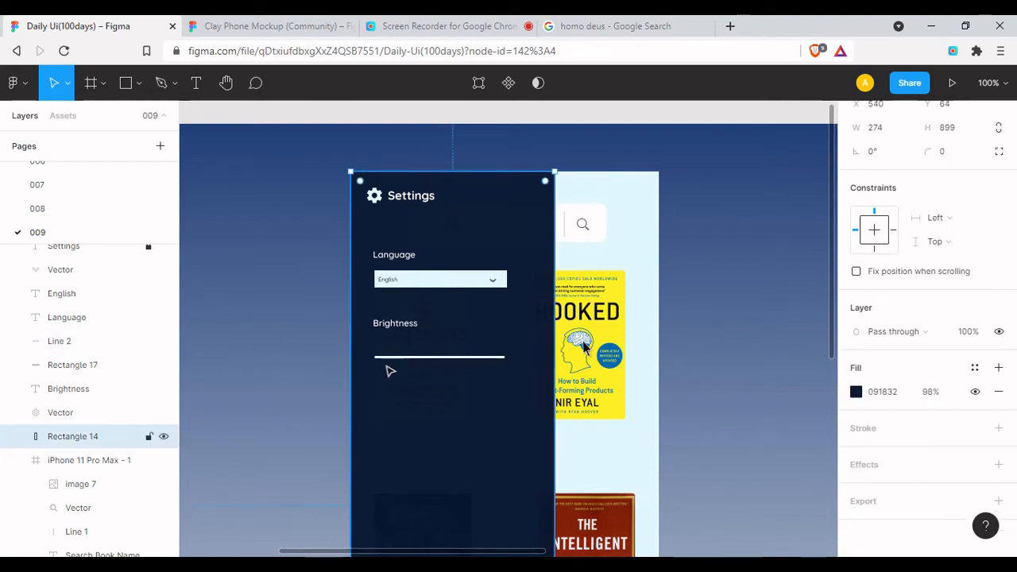
# Duplicate the white slider line in place and shorten the copy to 120 px from its right end
pyautogui.hotkey('ctrl', '+')
pyautogui.click(353, 387)
pyautogui.moveTo(353, 386)
pyautogui.mouseDown()
pyautogui.moveTo(357, 419)
pyautogui.moveTo(368, 392)
pyautogui.moveTo(361, 386)
pyautogui.mouseUp()
pyautogui.moveTo(497, 385); pyautogui.dragTo(416, 386)
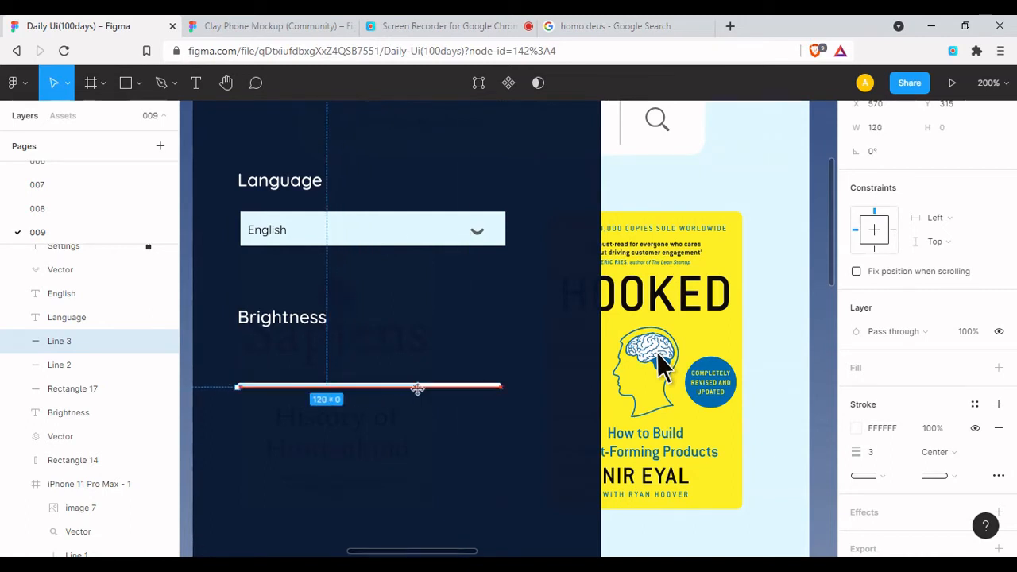
# Set the stroke of the shorter slider line to blue 337BF9
pyautogui.click(856, 429)
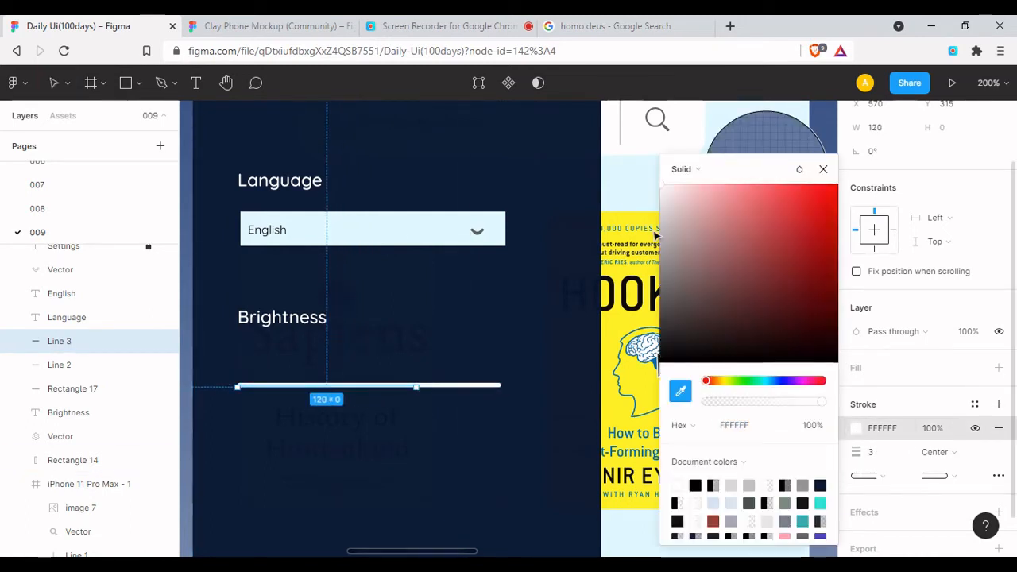
pyautogui.click(681, 390)
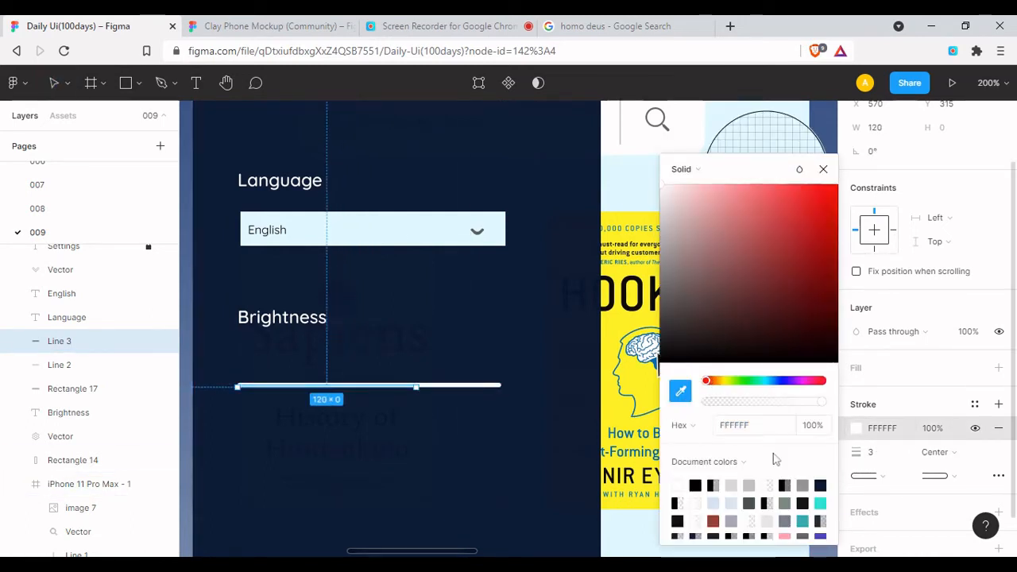
pyautogui.click(827, 481)
pyautogui.moveTo(740, 353)
pyautogui.mouseDown()
pyautogui.moveTo(806, 291)
pyautogui.moveTo(809, 204)
pyautogui.mouseUp()
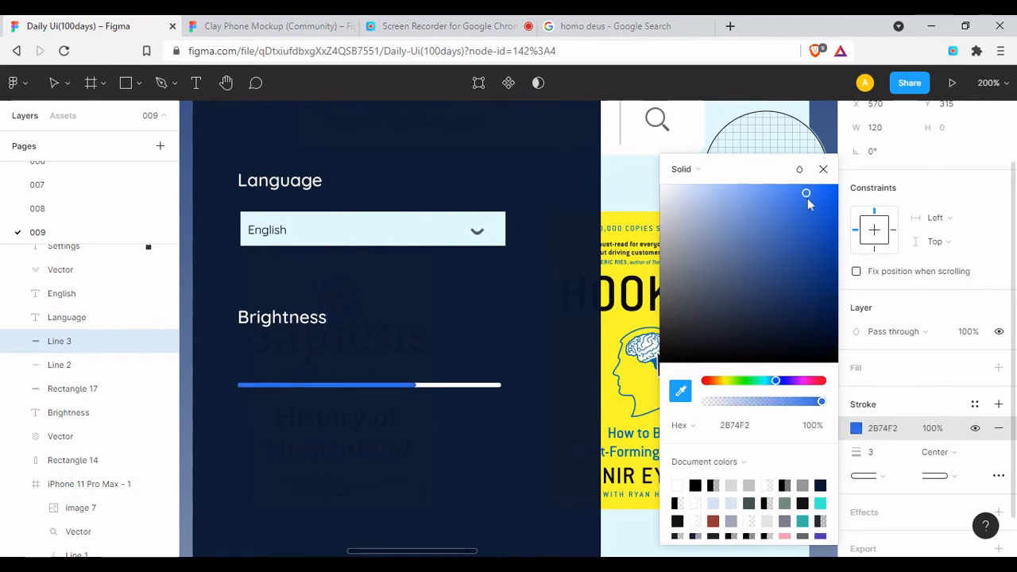
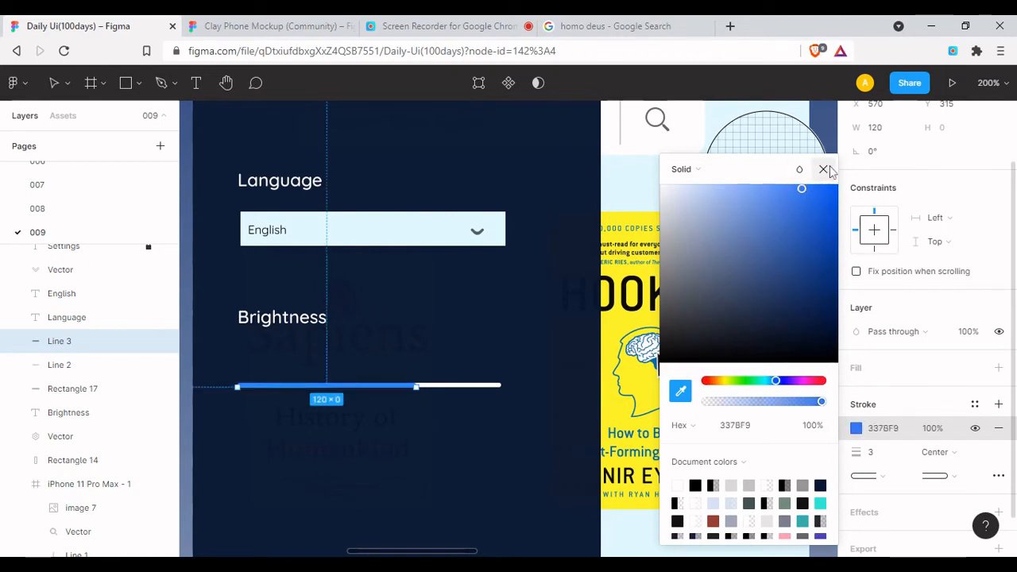
pyautogui.click(823, 168)
pyautogui.press('i')
pyautogui.click(856, 430)
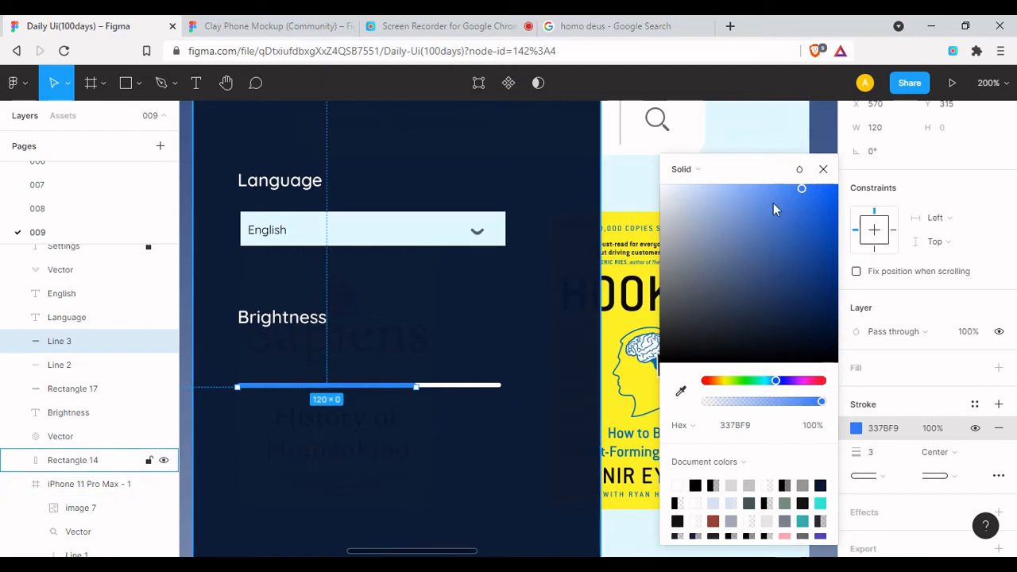
pyautogui.click(386, 422)
pyautogui.click(357, 397)
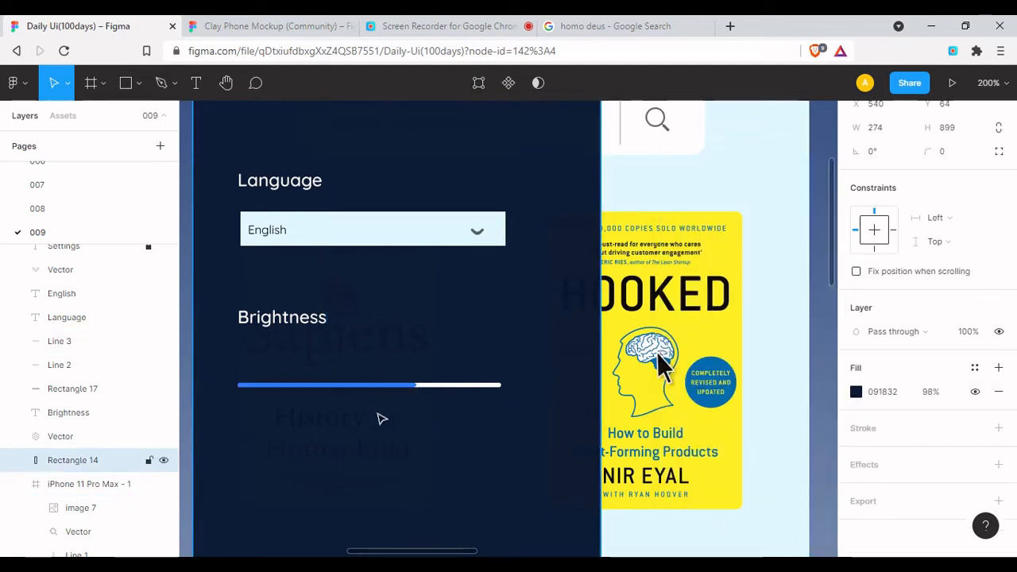
# Draw an 8 × 8 circle at the blue line's right end and move its layer directly above Line 3
pyautogui.press('o')
pyautogui.moveTo(409, 378); pyautogui.dragTo(422, 398)
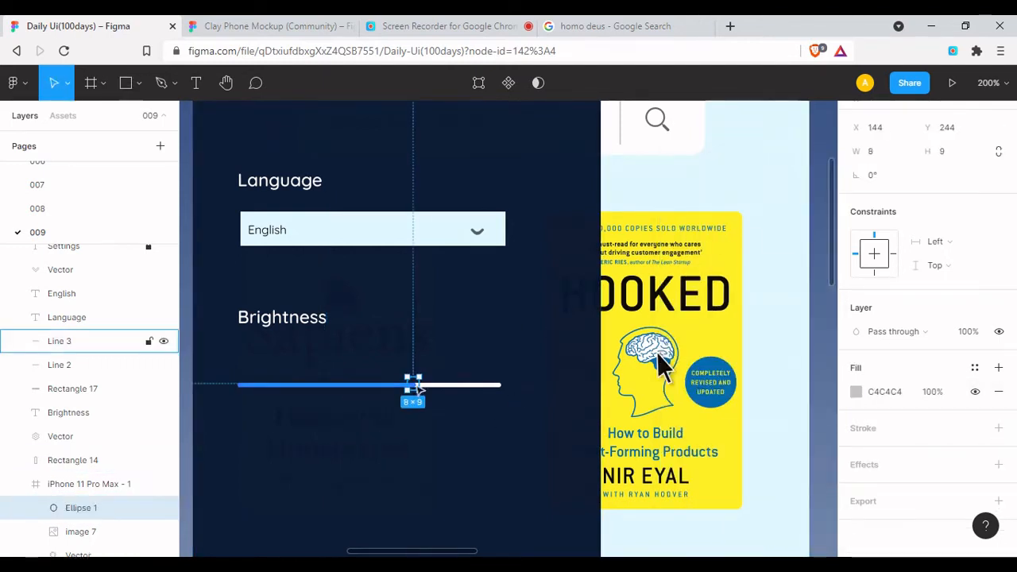
pyautogui.click(946, 160)
pyautogui.write('8')
pyautogui.press('Return')
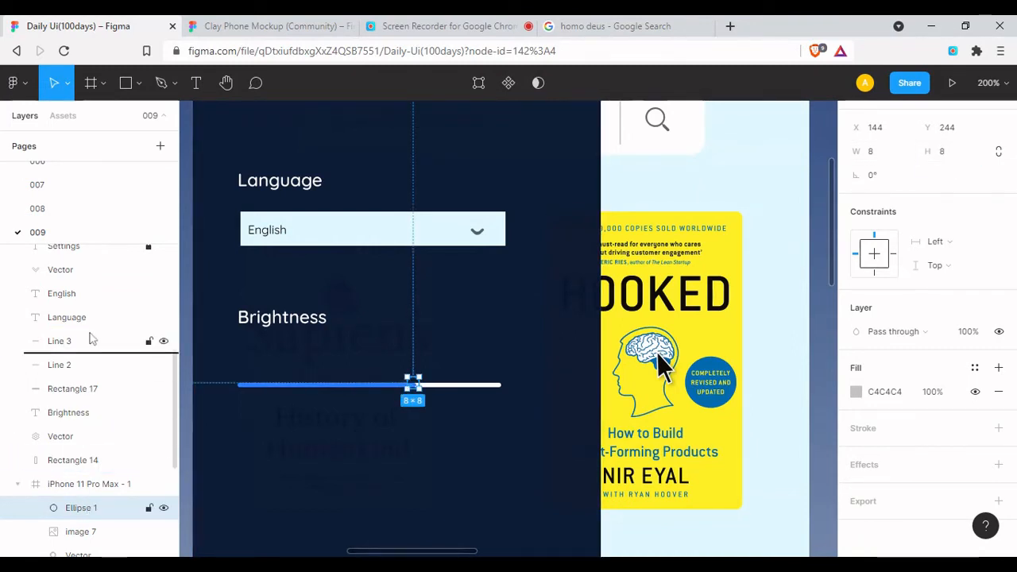
pyautogui.moveTo(90, 340); pyautogui.dragTo(89, 332)
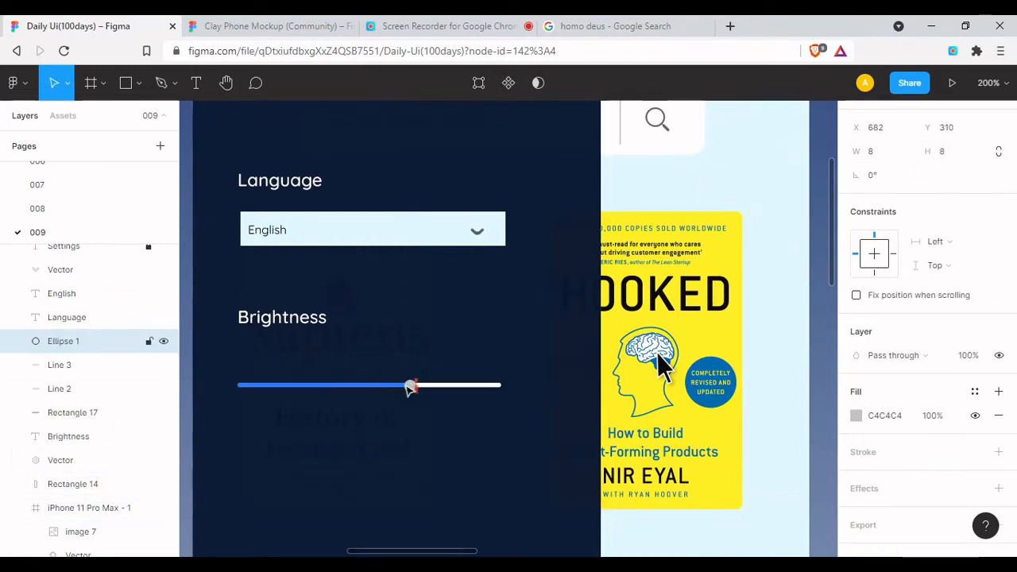
# Fill the slider handle circle with the line's blue 337BF9 and nudge it up 1 px onto the slider
pyautogui.click(856, 416)
pyautogui.click(680, 391)
pyautogui.click(326, 387)
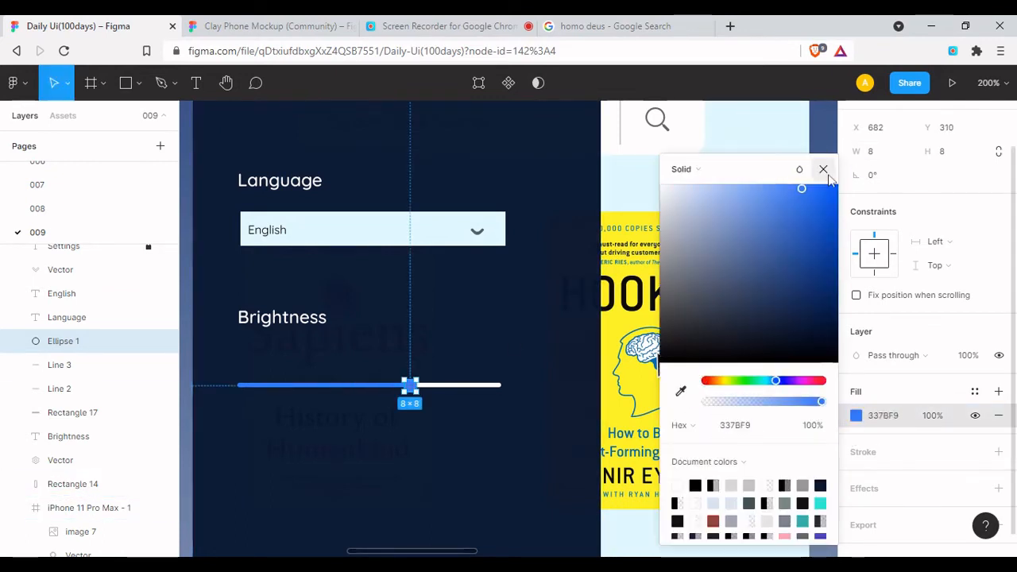
pyautogui.click(824, 168)
pyautogui.click(500, 332)
pyautogui.click(412, 385)
pyautogui.press('Up')
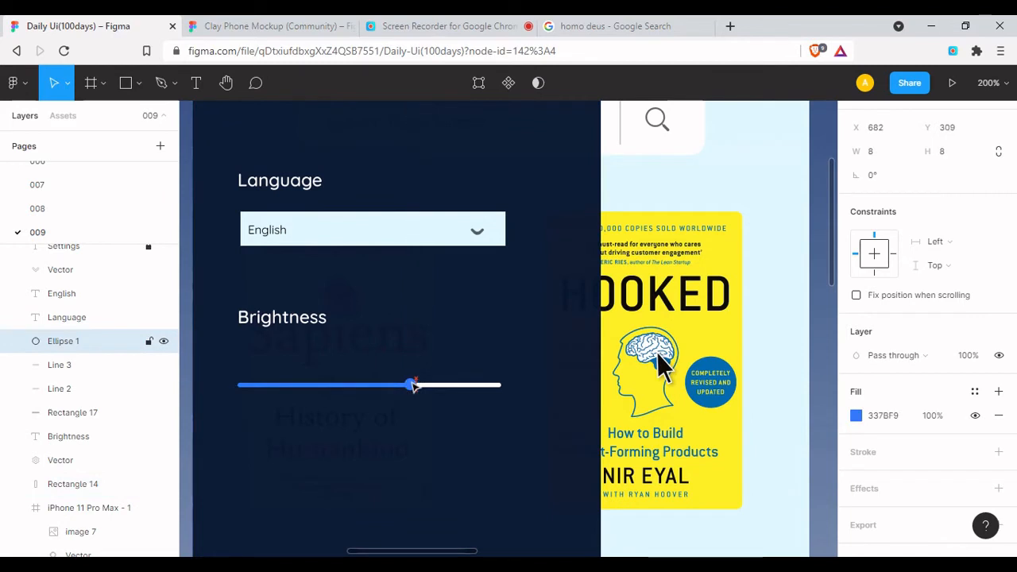
# Draw a second 8 × 8 circle above the slider's right end and move its layer directly below the Brightness text
pyautogui.click(448, 468)
pyautogui.press('o')
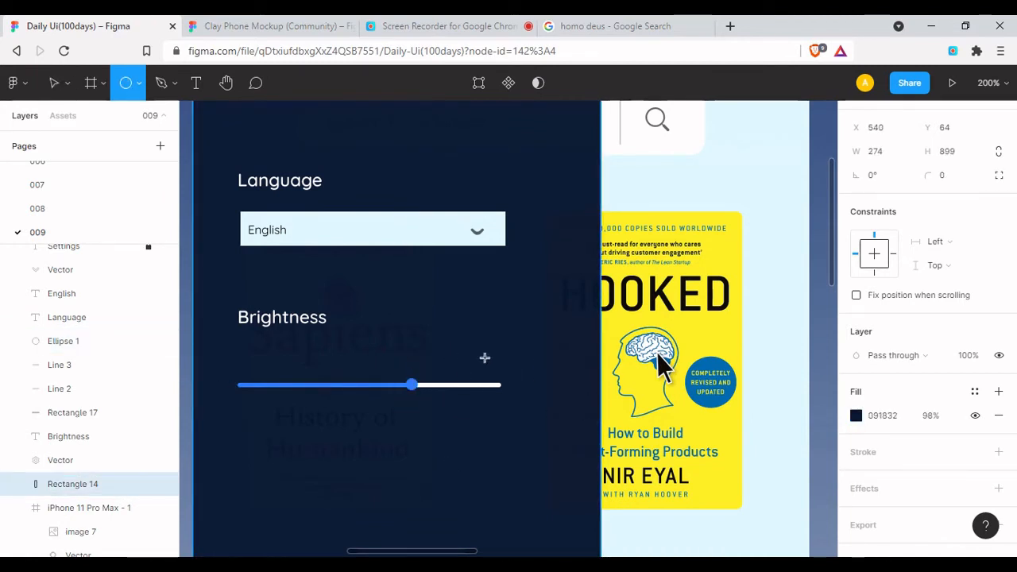
pyautogui.moveTo(477, 357); pyautogui.dragTo(491, 368)
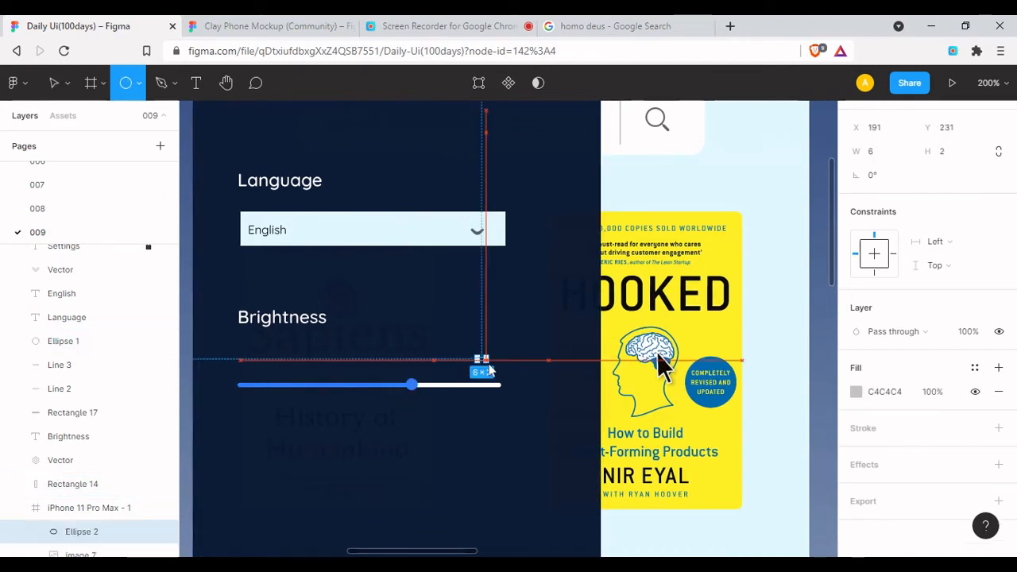
pyautogui.click(887, 156)
pyautogui.write('8')
pyautogui.press('Return')
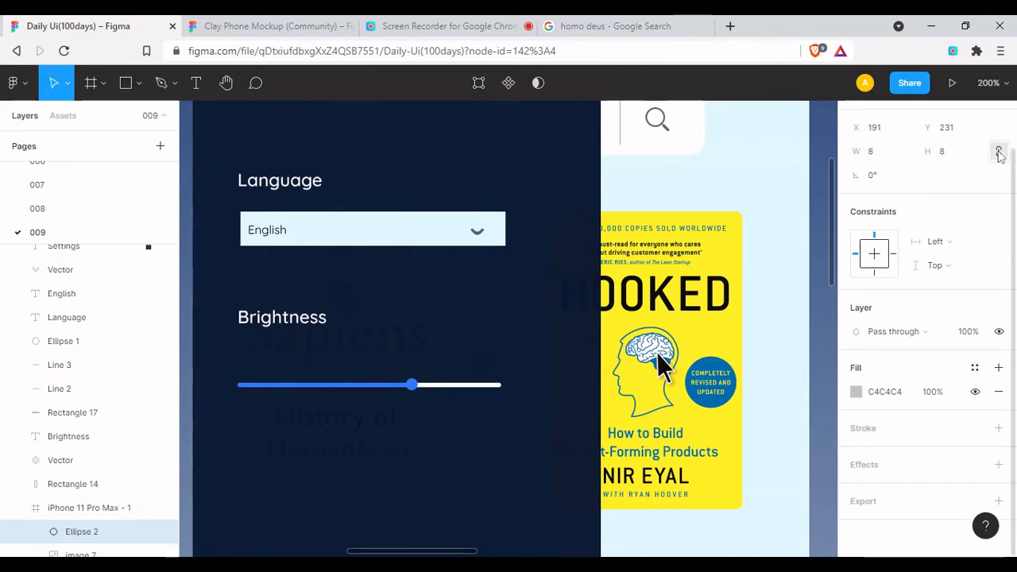
pyautogui.moveTo(90, 534); pyautogui.dragTo(87, 448)
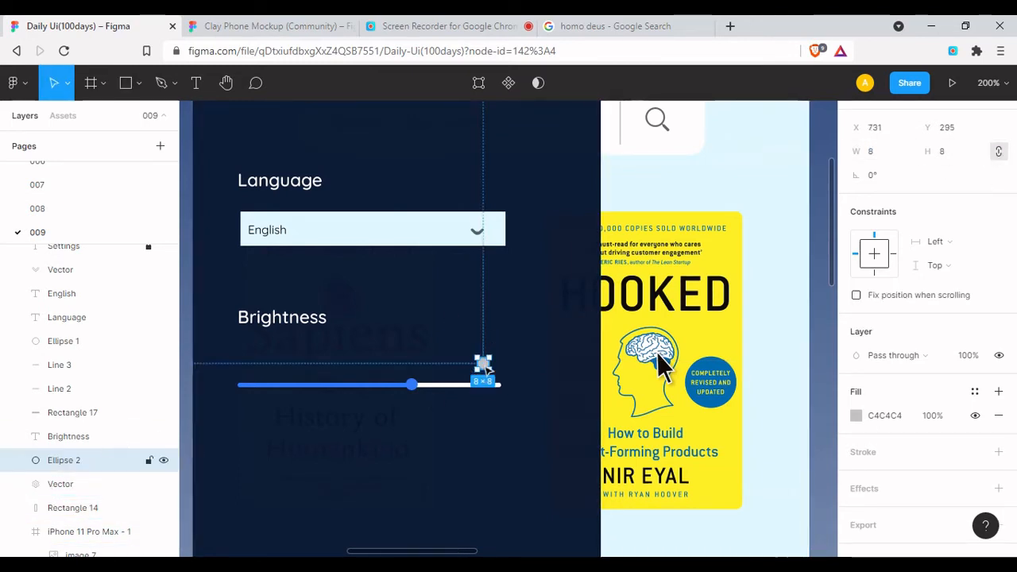
# Fill the circle above the slider's right end with white (FFFFFF)
pyautogui.click(856, 415)
pyautogui.write('ffffff')
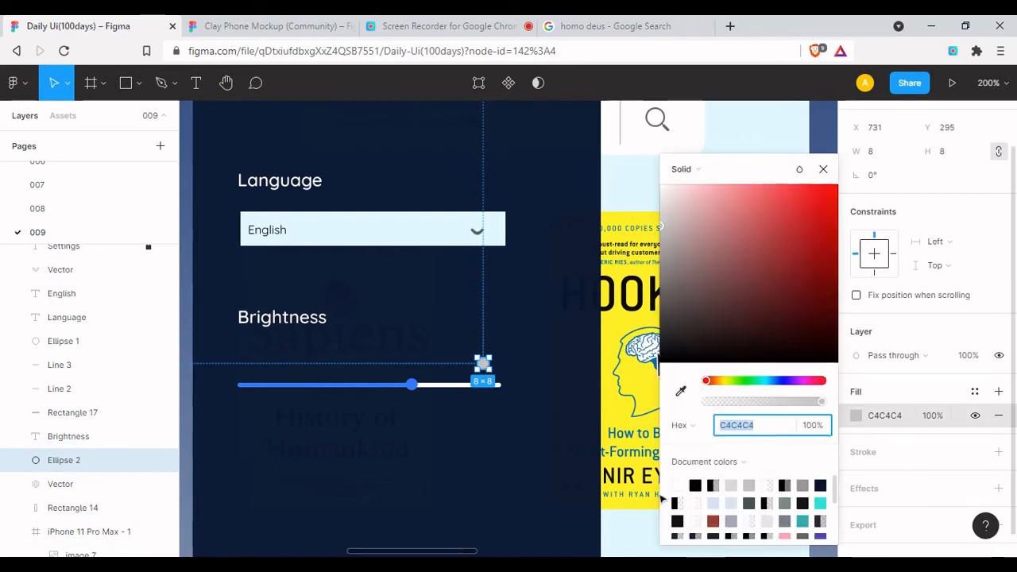
pyautogui.press('Return')
pyautogui.click(823, 172)
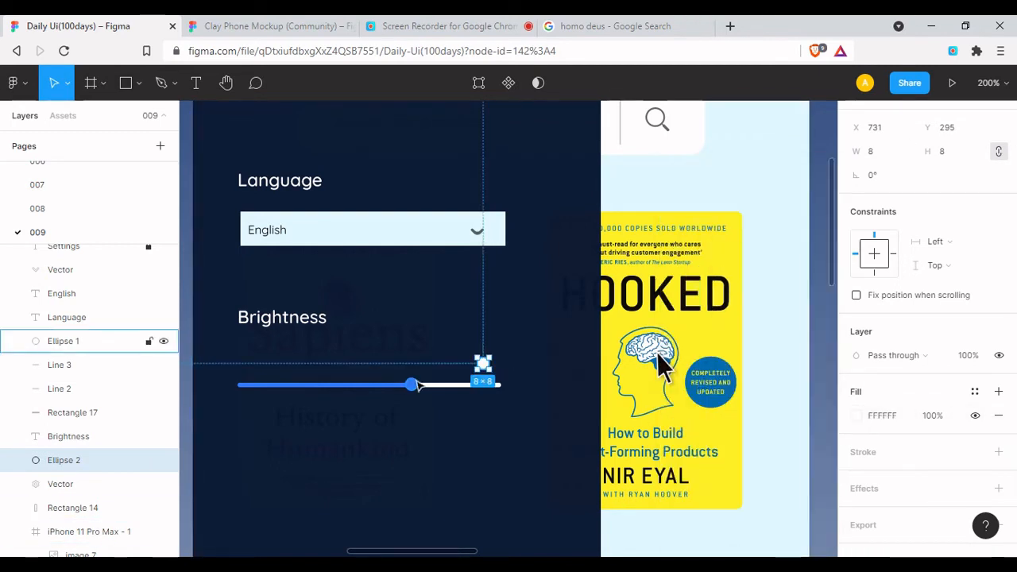
# Duplicate the white circle level with the original, placing the copy above the slider's left end
pyautogui.scroll(5, 813, 404)
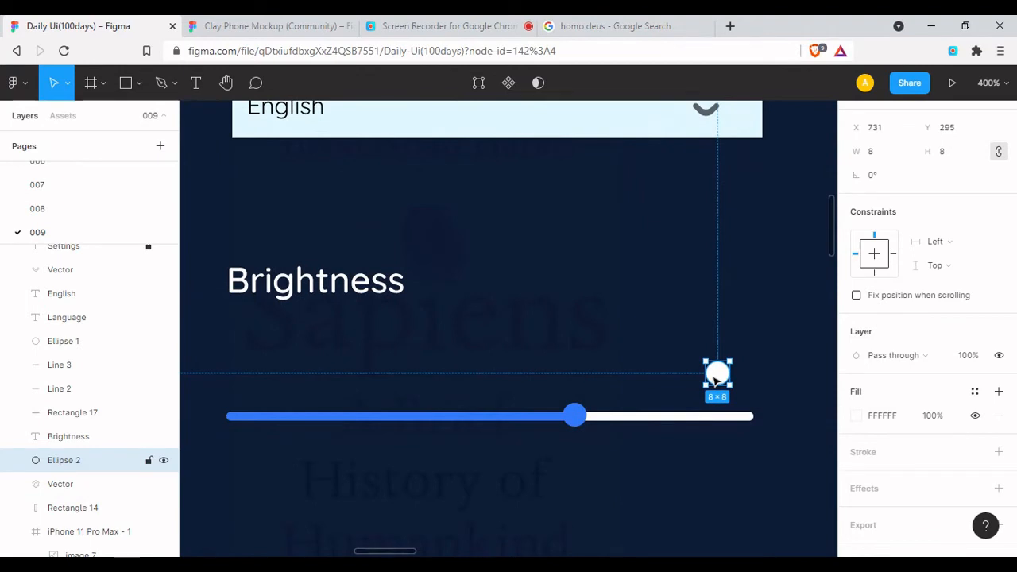
pyautogui.moveTo(717, 377); pyautogui.dragTo(248, 384)
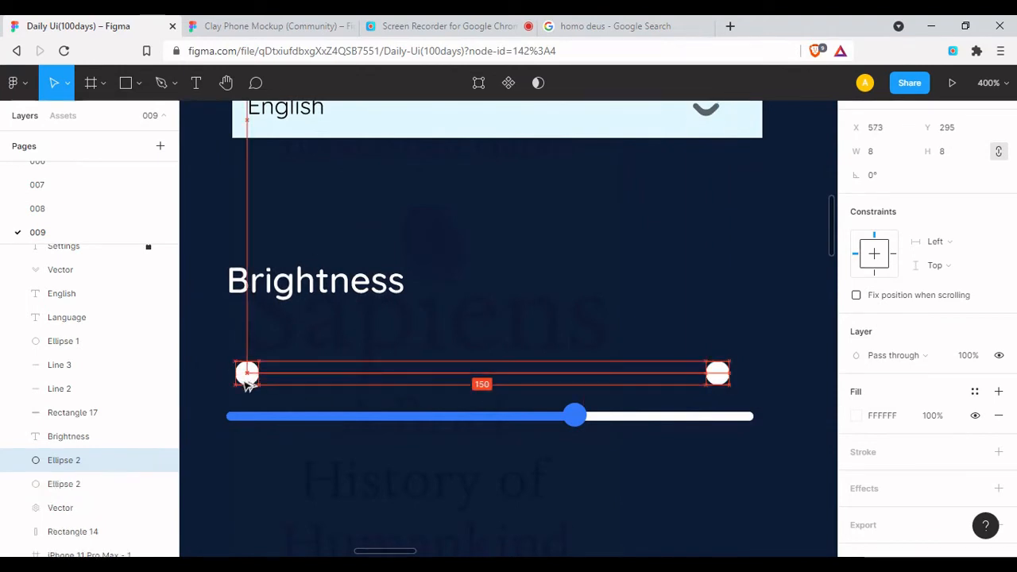
pyautogui.click(715, 356)
# Draw a 2 × 2 dot just above the right white circle and move its layer directly above Ellipse 2
pyautogui.press('o')
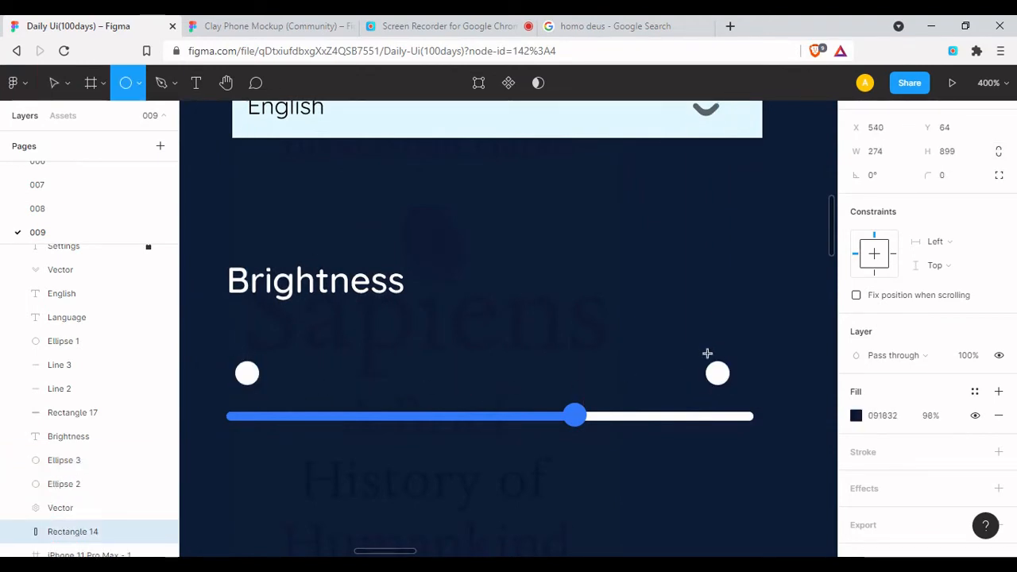
pyautogui.moveTo(712, 353); pyautogui.dragTo(715, 354)
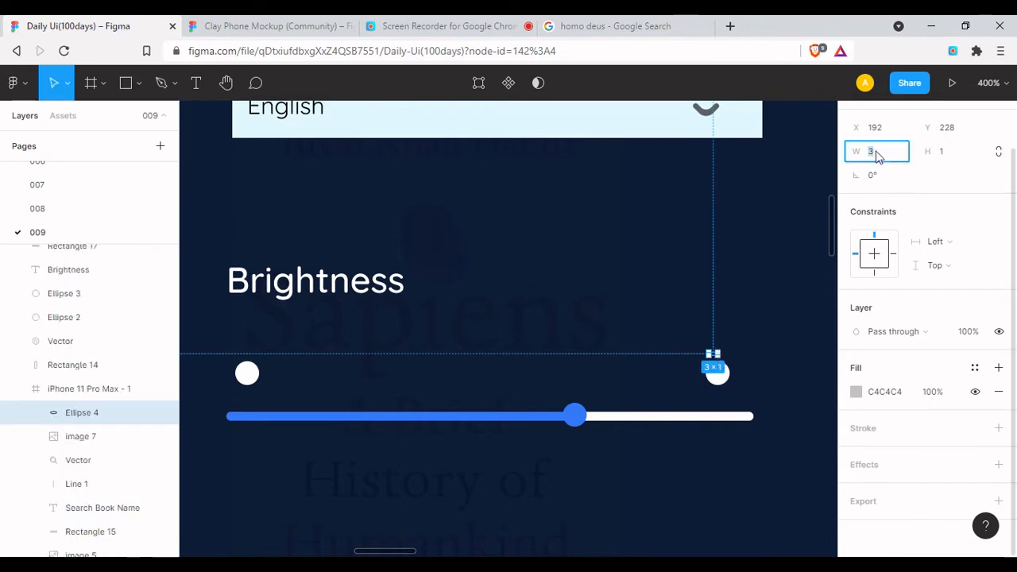
pyautogui.write('2')
pyautogui.click(944, 159)
pyautogui.write('2')
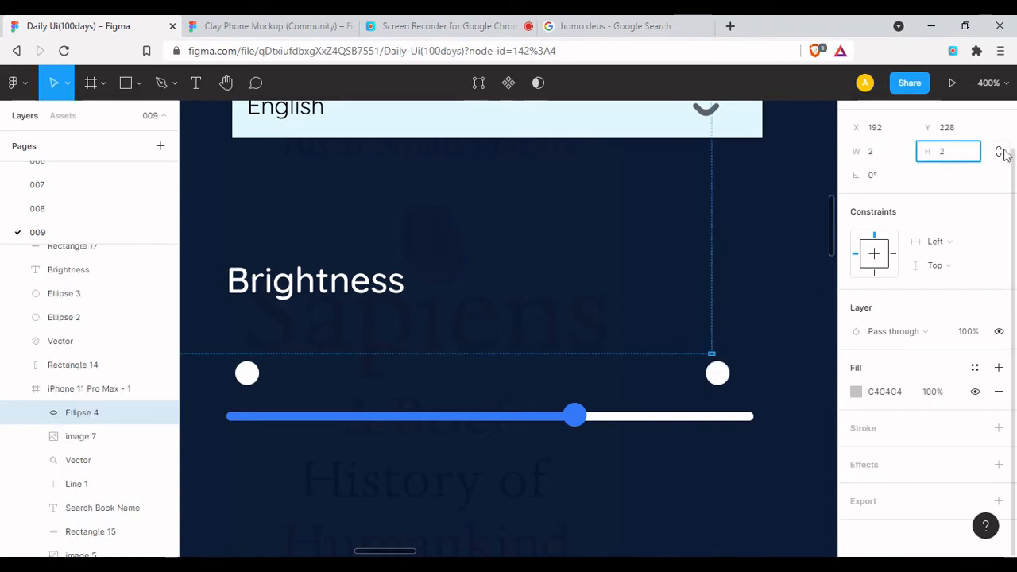
pyautogui.click(884, 156)
pyautogui.write('4')
pyautogui.press('Return')
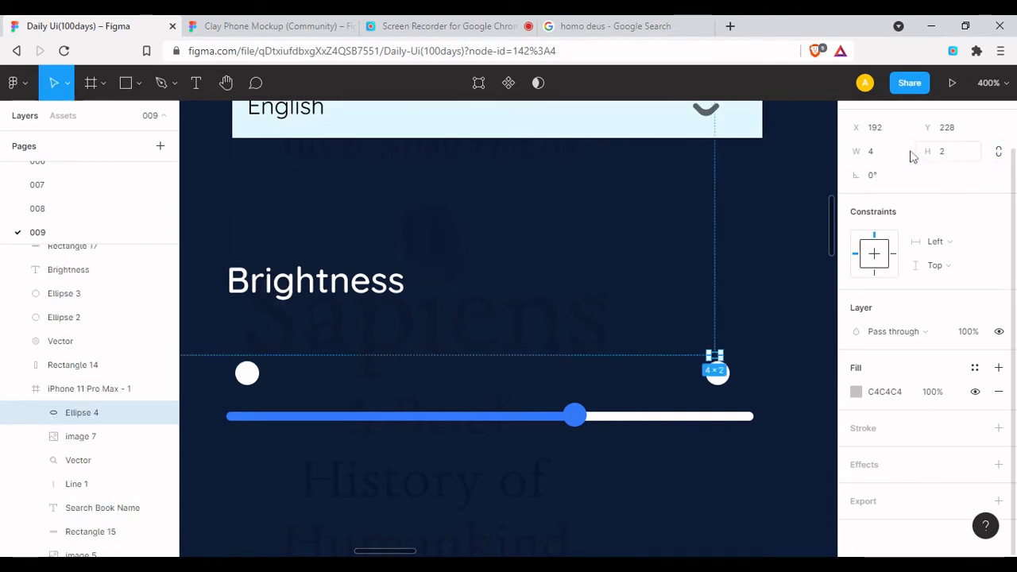
pyautogui.write('2')
pyautogui.press('Return')
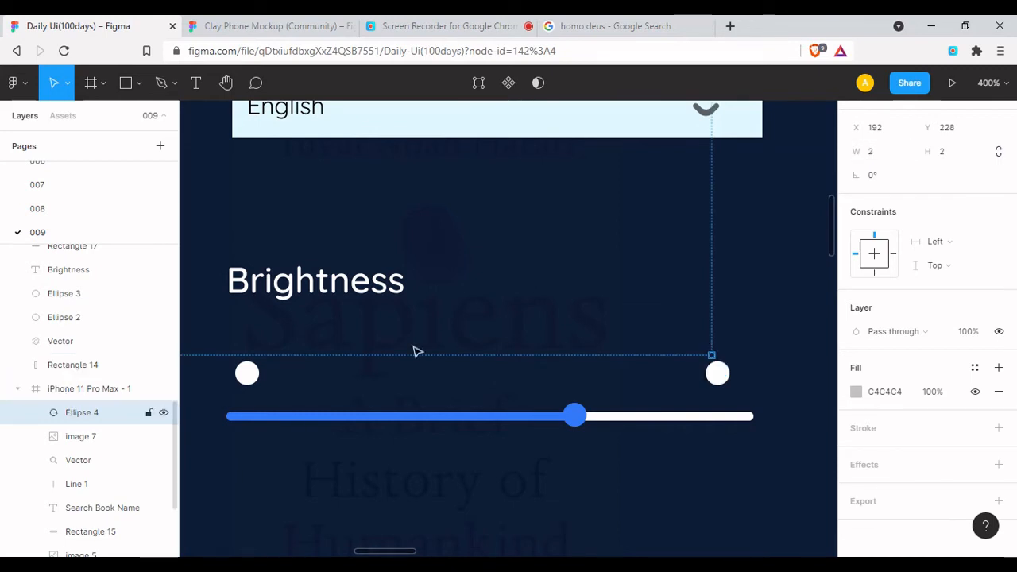
pyautogui.moveTo(72, 418); pyautogui.dragTo(80, 306)
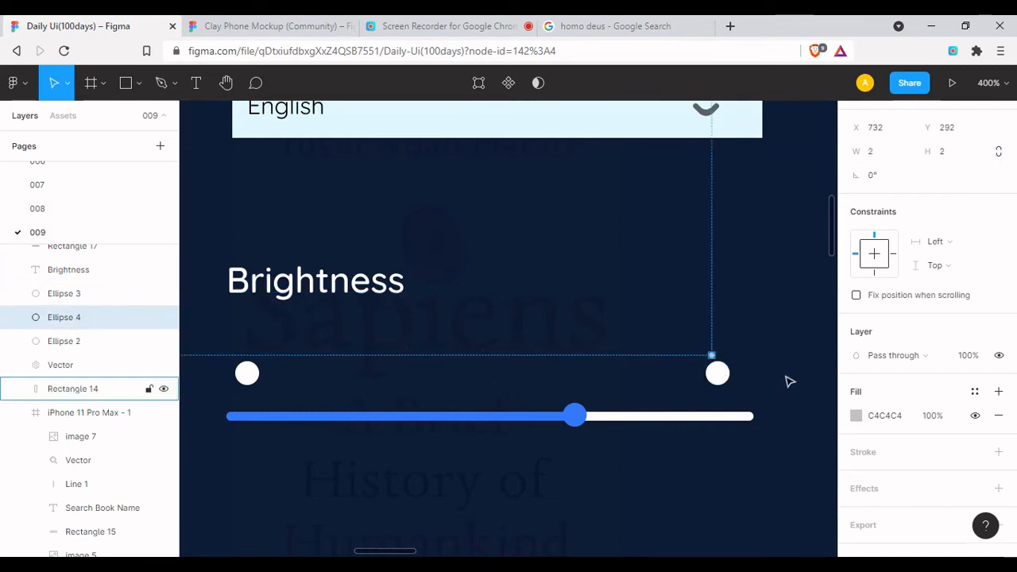
# Fill the small dot above the right circle with the light blue E0F9FF
pyautogui.click(863, 420)
pyautogui.write('E0F9FF')
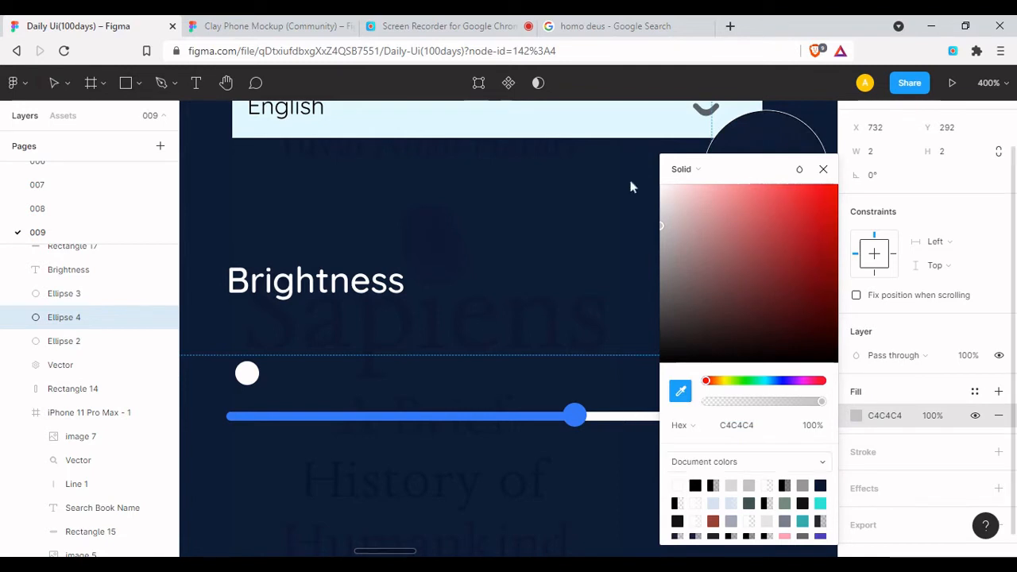
pyautogui.click(823, 169)
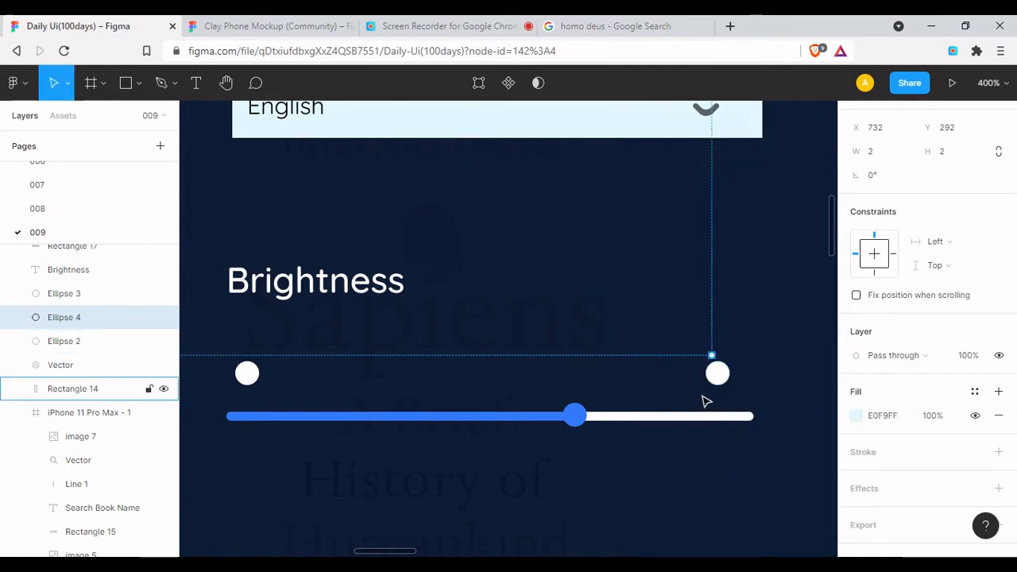
# Duplicate the small light blue dot seven times to form a ring of eight dots around the right white circle
pyautogui.moveTo(717, 368); pyautogui.dragTo(725, 390)
pyautogui.moveTo(724, 390); pyautogui.dragTo(705, 389)
pyautogui.moveTo(704, 388); pyautogui.dragTo(703, 375)
pyautogui.moveTo(701, 374)
pyautogui.mouseDown()
pyautogui.moveTo(701, 363)
pyautogui.moveTo(707, 389)
pyautogui.mouseUp()
pyautogui.click(728, 384)
pyautogui.click(700, 375)
pyautogui.click(703, 390)
pyautogui.scroll(1, 724, 329)
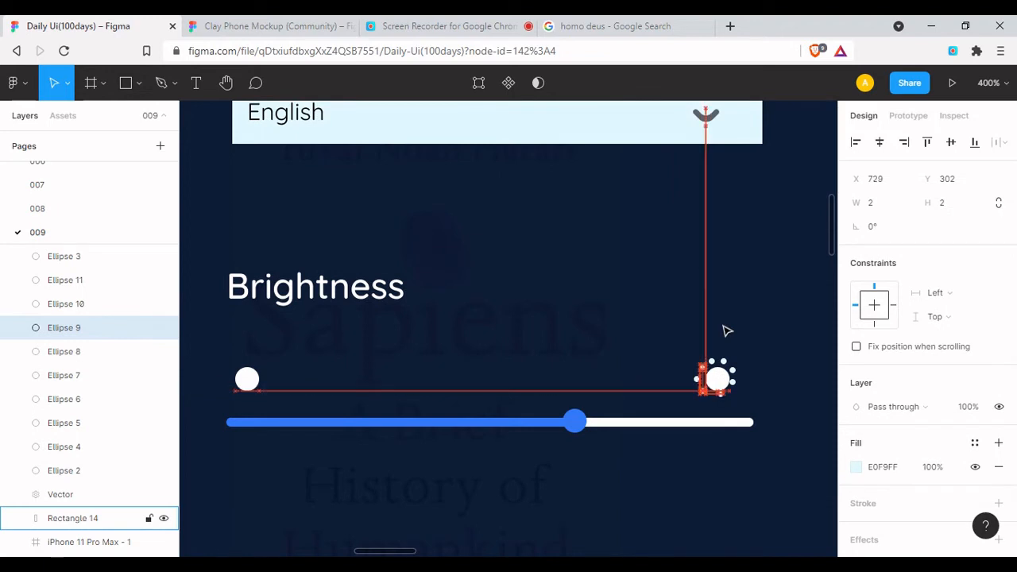
# Reposition the individual dots so they are evenly spaced around the right white circle like sun rays
pyautogui.click(717, 395)
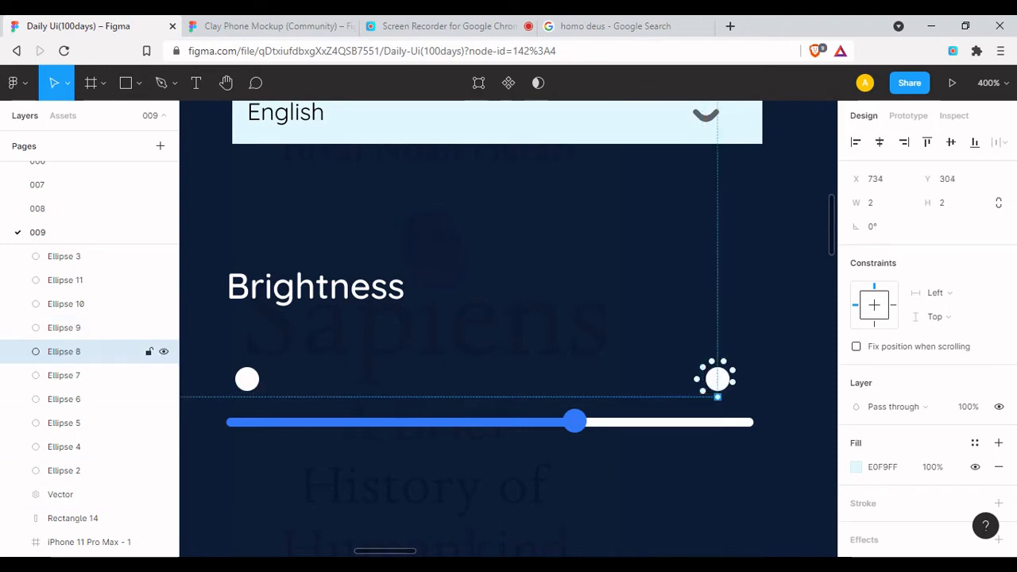
pyautogui.moveTo(712, 362); pyautogui.dragTo(728, 365)
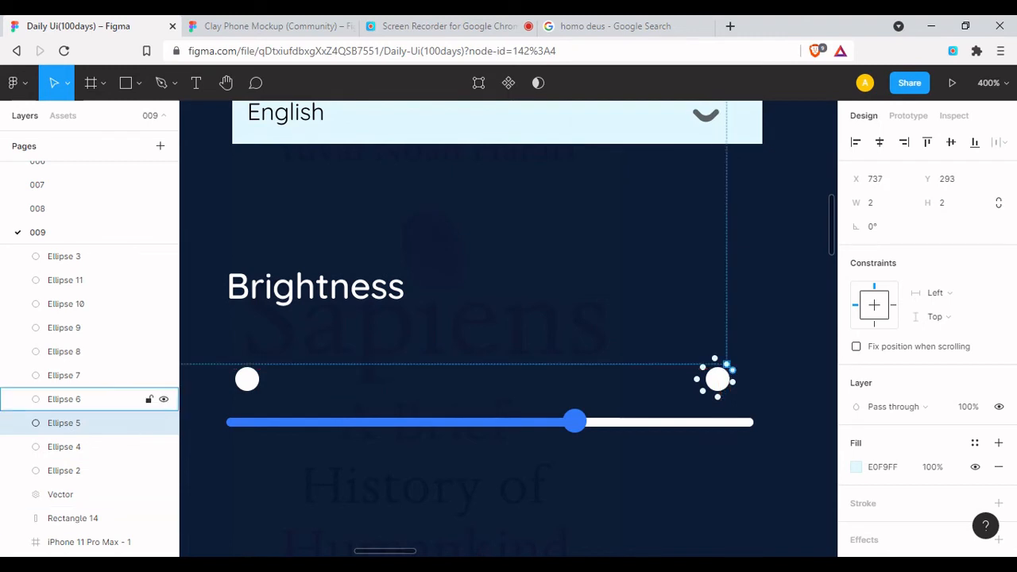
pyautogui.click(736, 388)
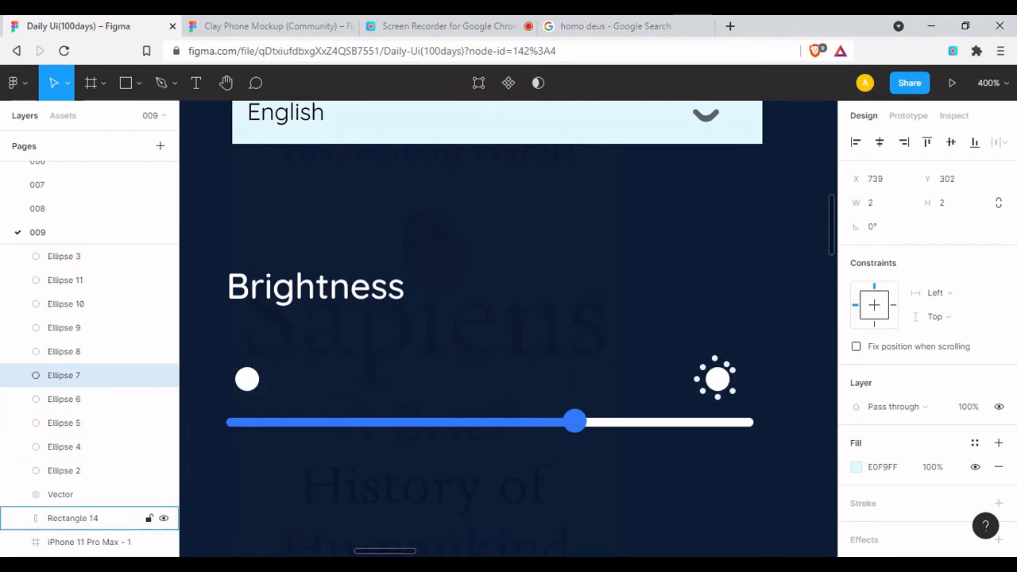
pyautogui.moveTo(734, 372); pyautogui.dragTo(733, 364)
pyautogui.click(708, 366)
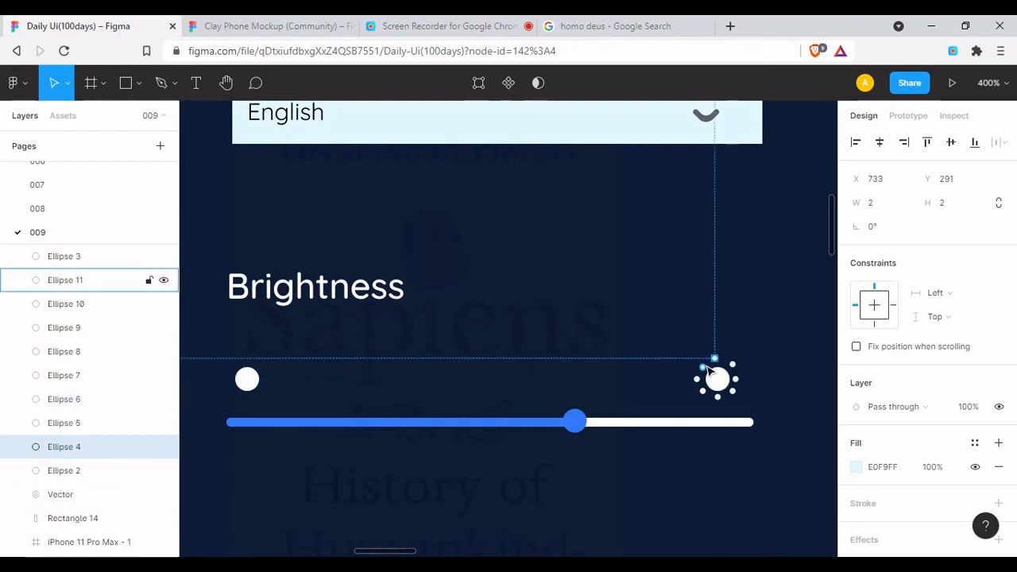
pyautogui.click(704, 365)
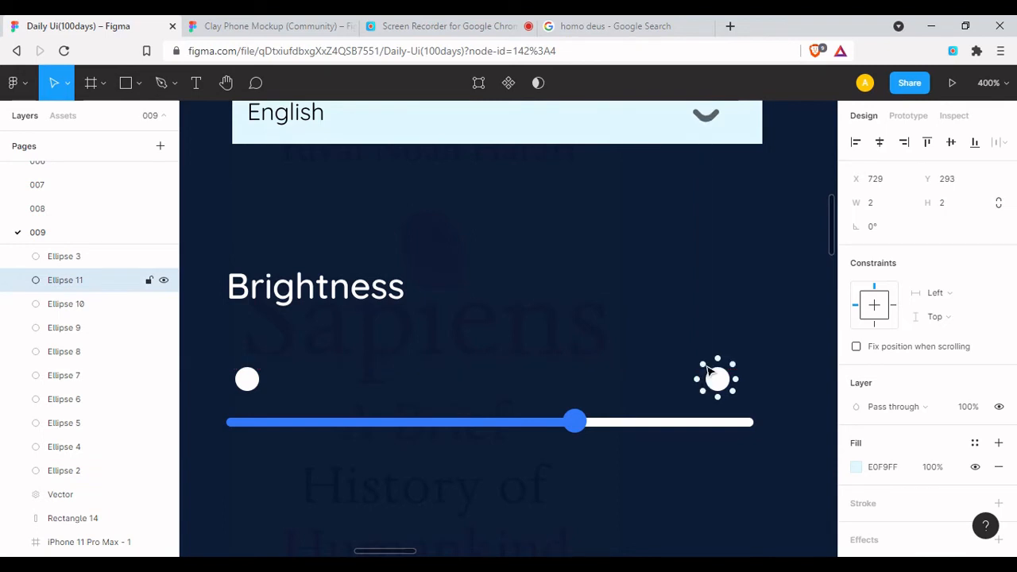
pyautogui.click(754, 375)
pyautogui.hotkey('ctrl', '-')
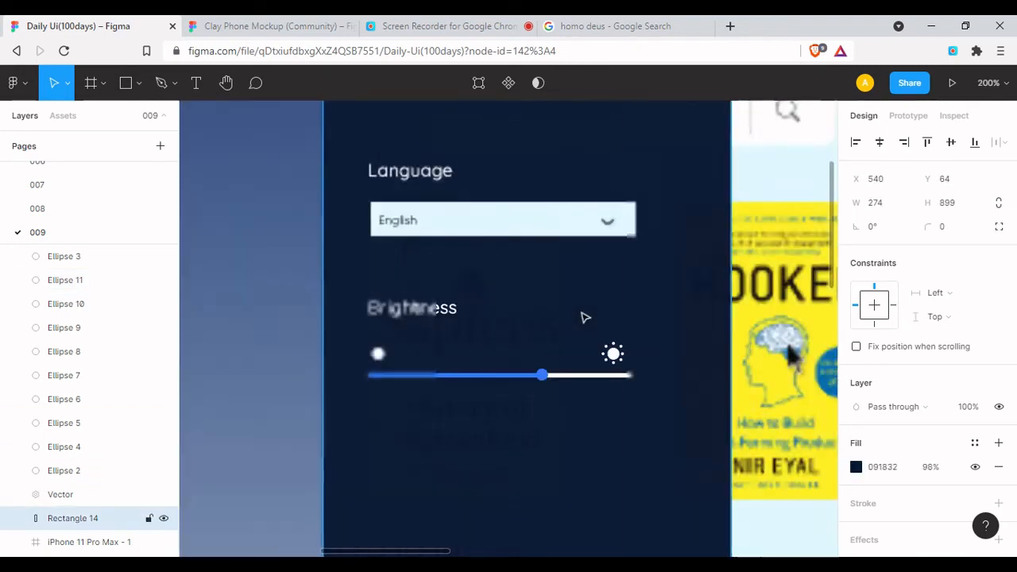
pyautogui.moveTo(531, 410); pyautogui.dragTo(572, 371)
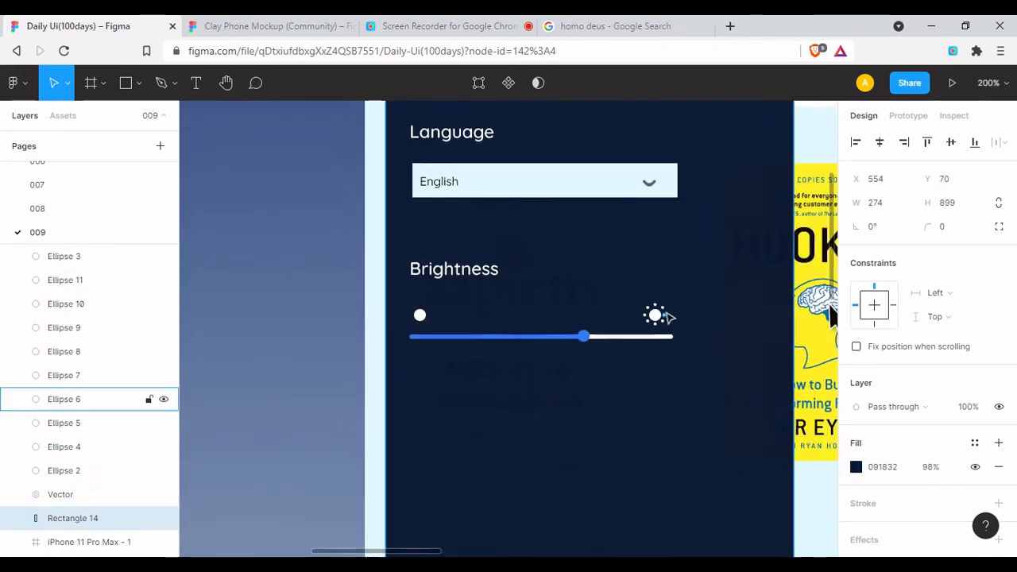
pyautogui.hotkey('ctrl', '+')
pyautogui.moveTo(333, 344); pyautogui.dragTo(305, 340)
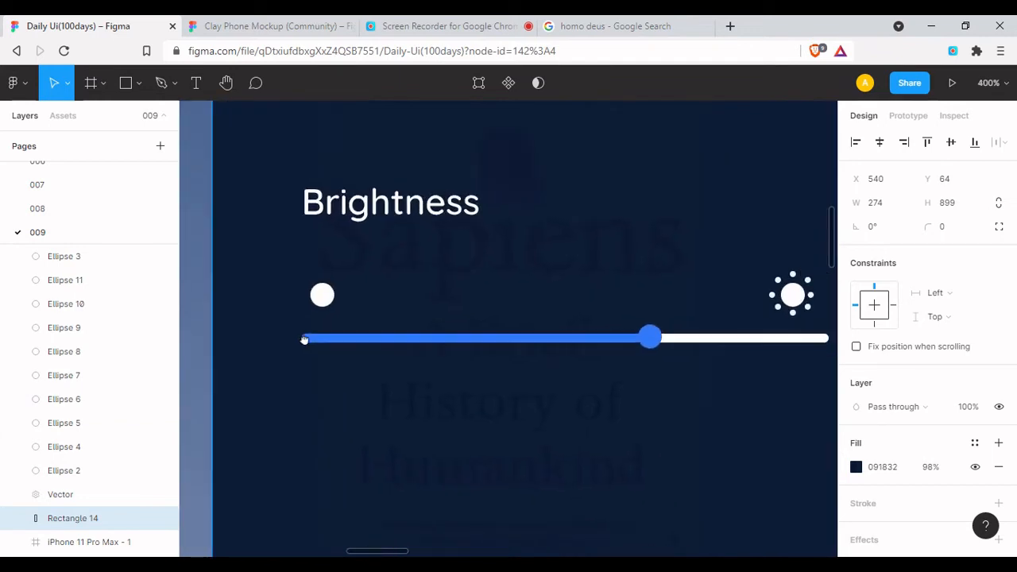
pyautogui.hotkey('ctrl', '-')
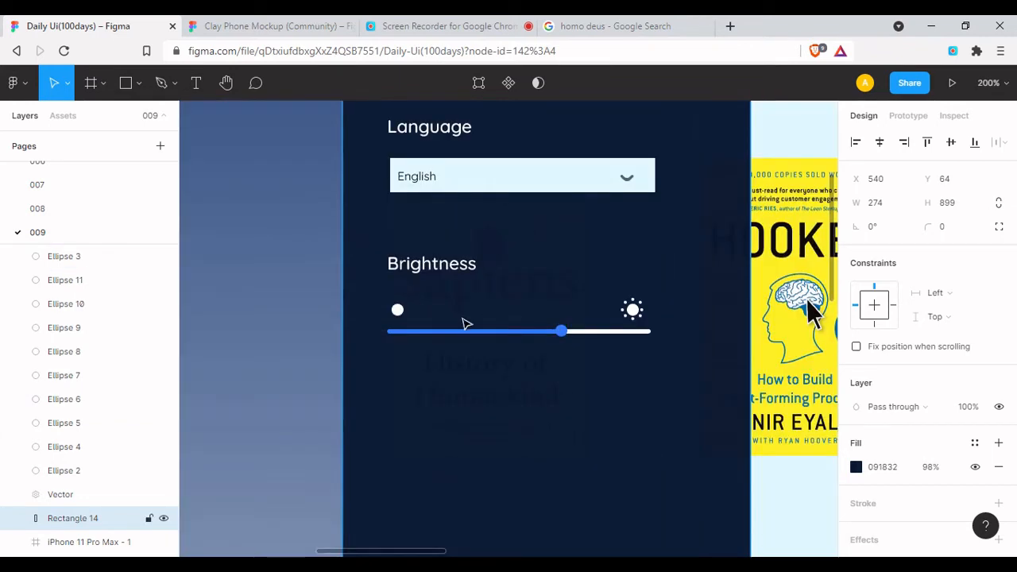
# Group the right white circle with its eight surrounding dots as one sun icon
pyautogui.click(633, 310)
pyautogui.hotkey('ctrl', '+')
pyautogui.moveTo(638, 311); pyautogui.dragTo(596, 322)
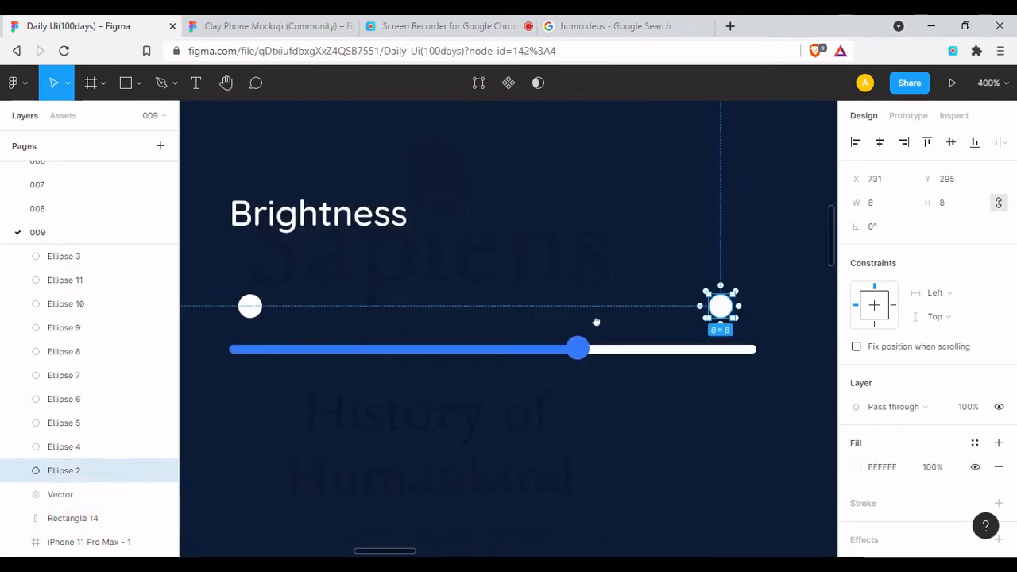
pyautogui.keyDown('shift'); pyautogui.click(727, 291); pyautogui.keyUp('shift')
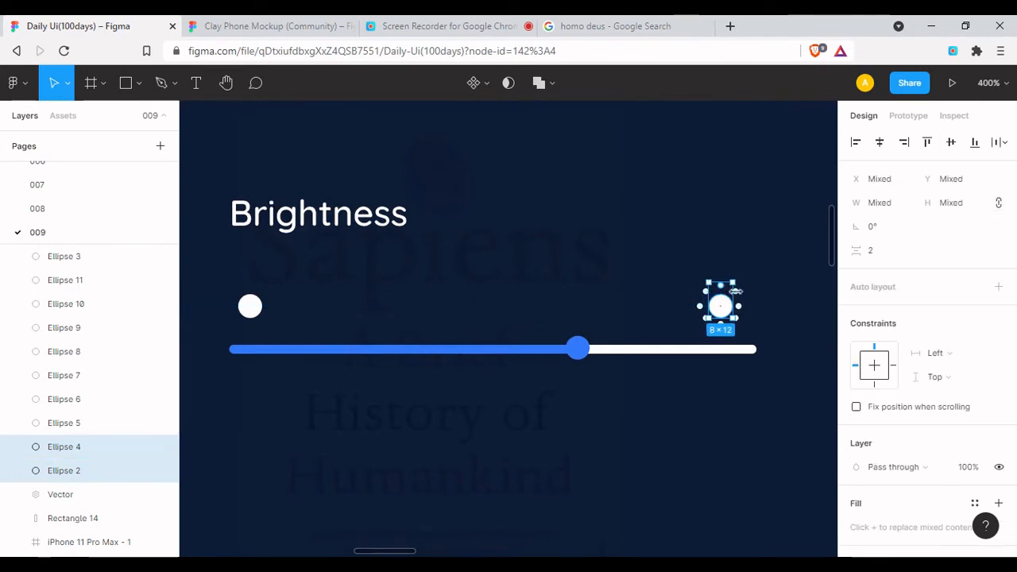
pyautogui.keyDown('shift'); pyautogui.click(735, 305); pyautogui.keyUp('shift')
pyautogui.hotkey('ctrl', '+')
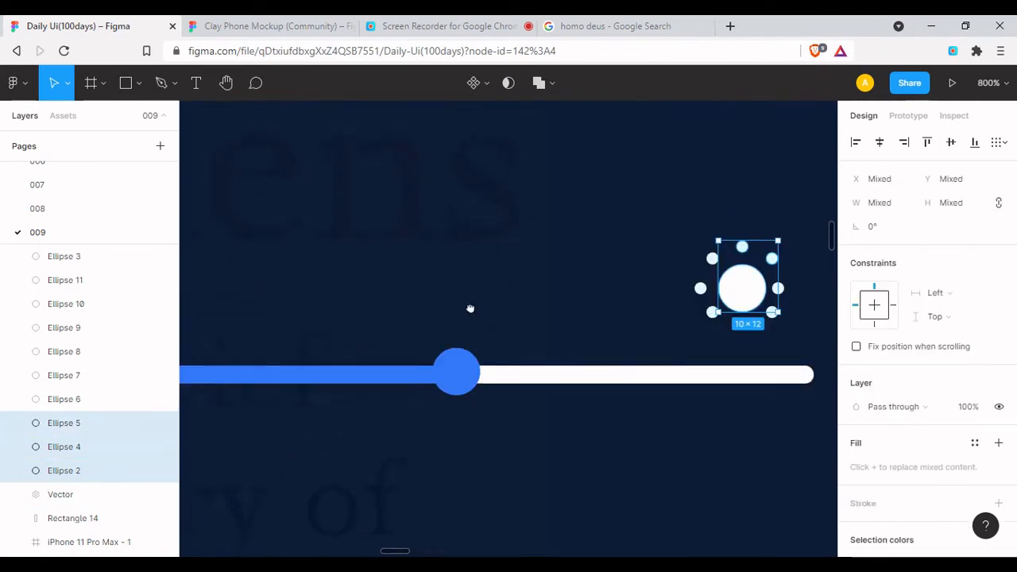
pyautogui.hscroll(3, 624, 270)
pyautogui.keyDown('shift'); pyautogui.click(527, 291); pyautogui.keyUp('shift')
pyautogui.keyDown('shift'); pyautogui.click(538, 316); pyautogui.keyUp('shift')
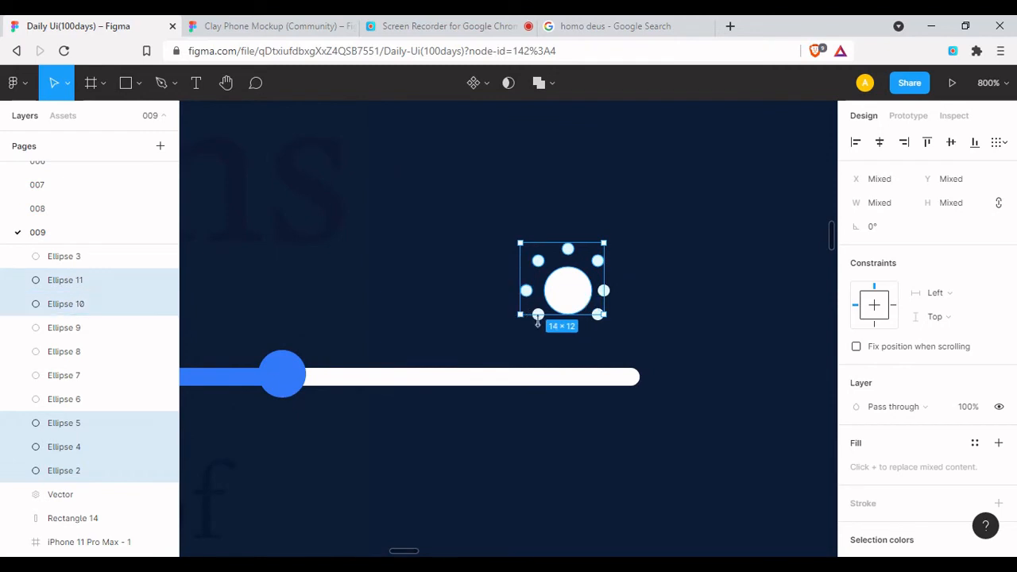
pyautogui.click(596, 308)
pyautogui.hotkey('ctrl', 'z')
pyautogui.keyDown('shift'); pyautogui.click(543, 313); pyautogui.keyUp('shift')
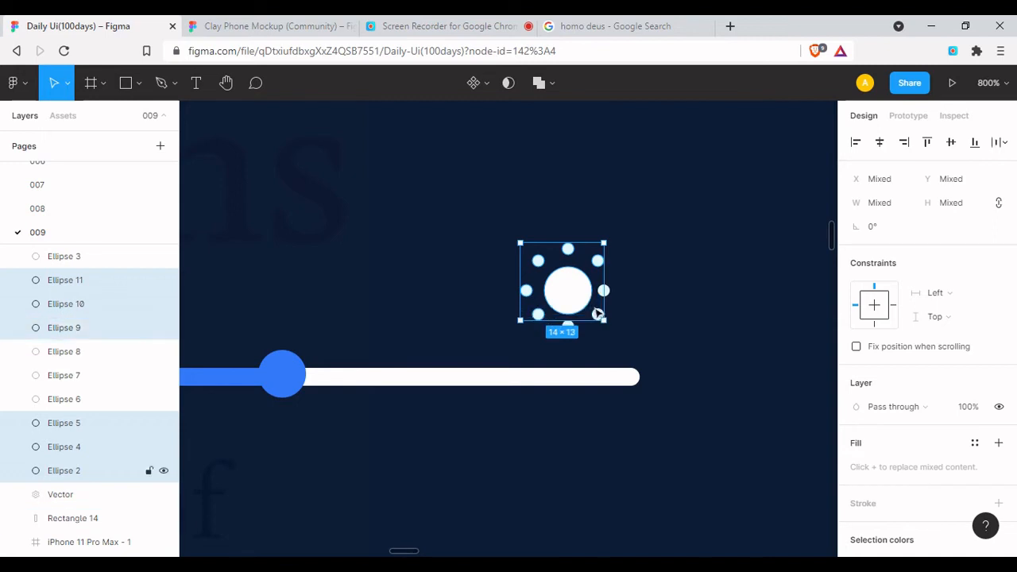
pyautogui.keyDown('shift'); pyautogui.click(597, 314); pyautogui.keyUp('shift')
pyautogui.keyDown('shift'); pyautogui.click(604, 290); pyautogui.keyUp('shift')
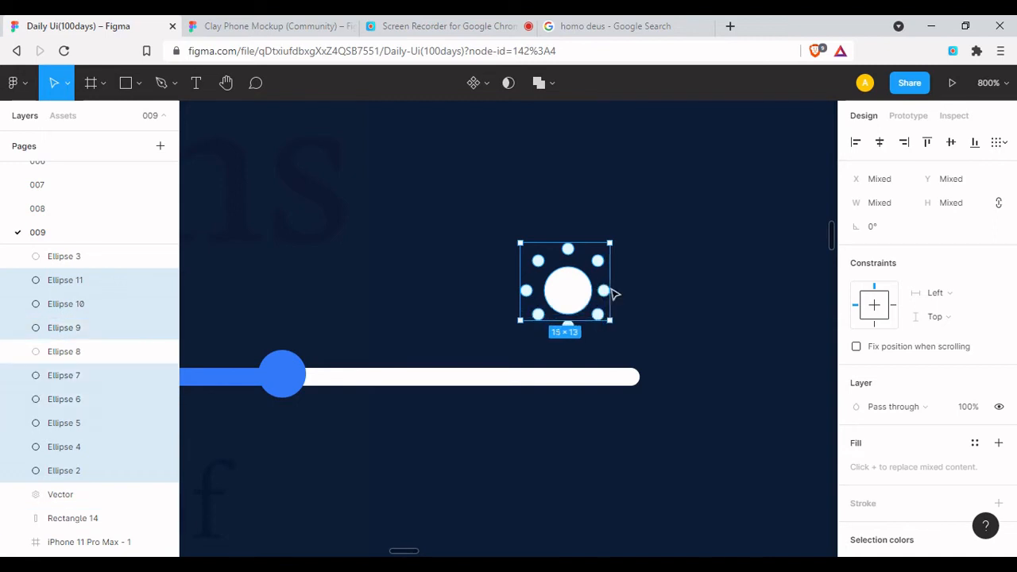
pyautogui.keyDown('shift'); pyautogui.click(570, 325); pyautogui.keyUp('shift')
pyautogui.hotkey('ctrl', 'g')
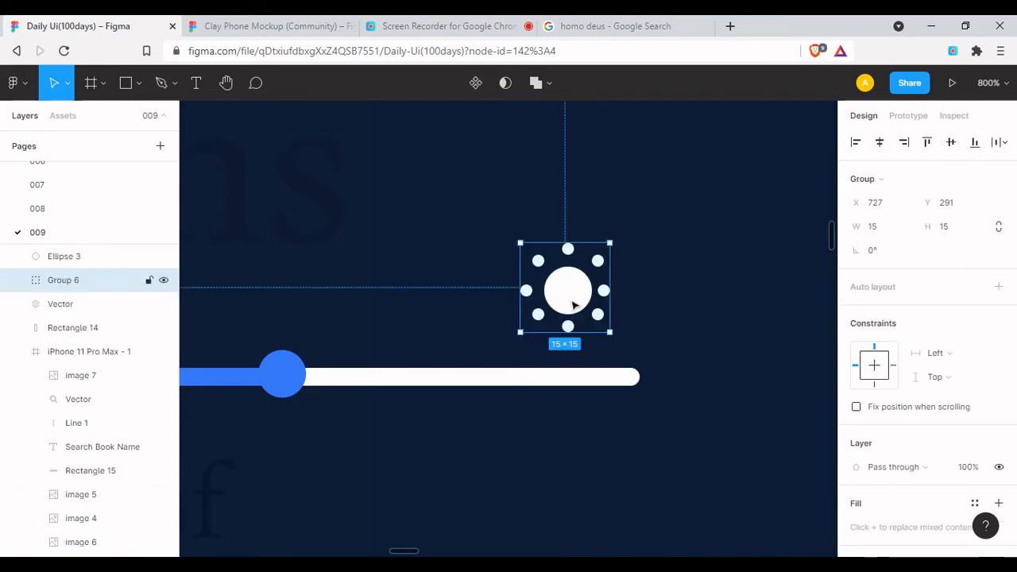
# Move the sun icon group to X 732, Y 291 so its edge lines up with the slider's right end
pyautogui.moveTo(572, 297); pyautogui.dragTo(593, 302)
pyautogui.hotkey('ctrl', '-')
pyautogui.moveTo(432, 329); pyautogui.dragTo(500, 334)
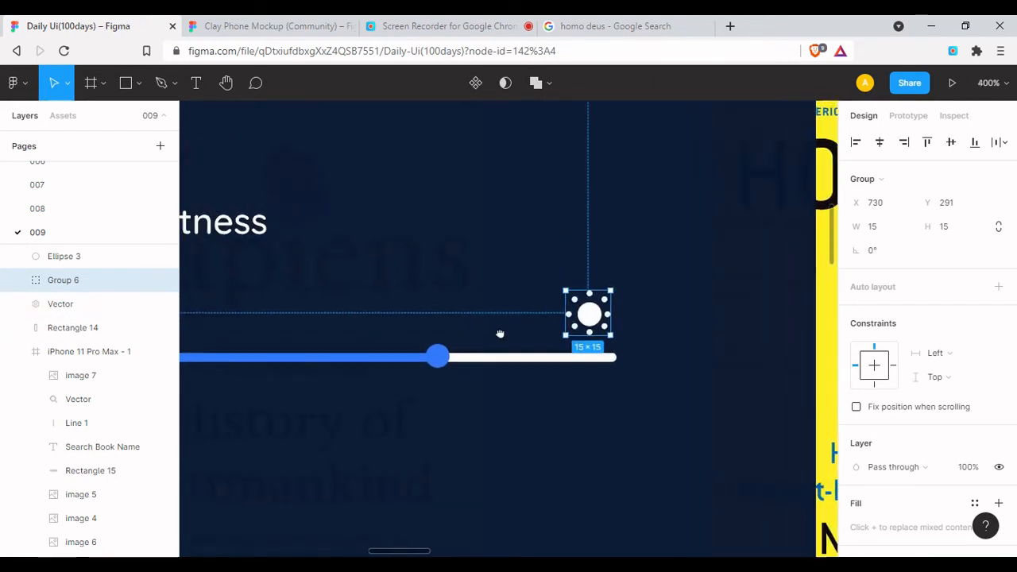
pyautogui.press('Right')
pyautogui.press('Right')
pyautogui.press('Right')
pyautogui.press('Right')
pyautogui.press('Left')
pyautogui.press('Left')
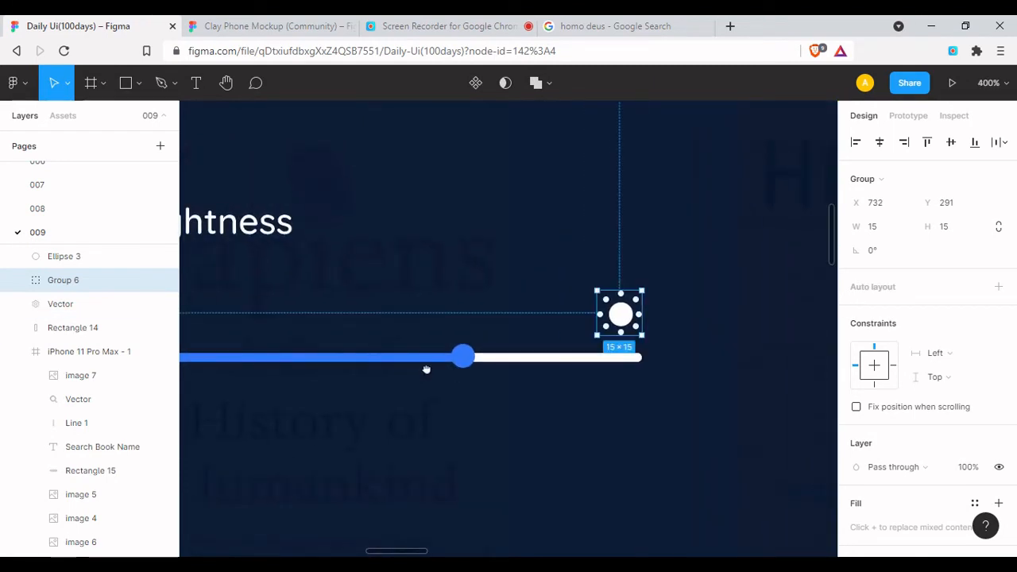
# Move the low brightness circle to X 570, level with the sun icon and flush with the slider's left end
pyautogui.hscroll(-5, 310, 333)
pyautogui.moveTo(328, 327); pyautogui.dragTo(319, 328)
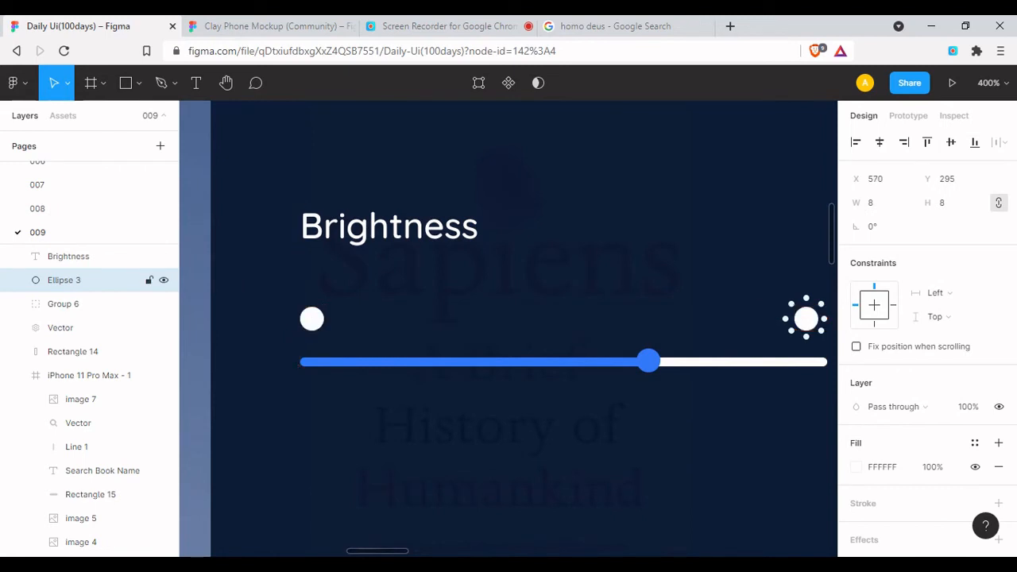
pyautogui.click(415, 477)
# Duplicate the Brightness label below the slider at X 568, Y 355 and change the copy's text to "Search History"
pyautogui.hotkey('ctrl', '-')
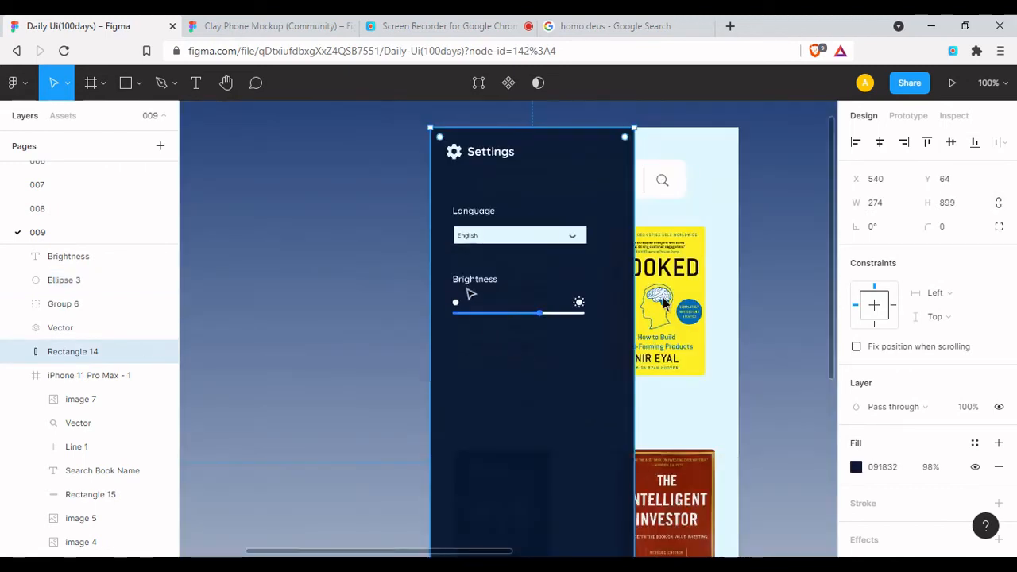
pyautogui.click(476, 280)
pyautogui.moveTo(477, 284); pyautogui.dragTo(477, 371)
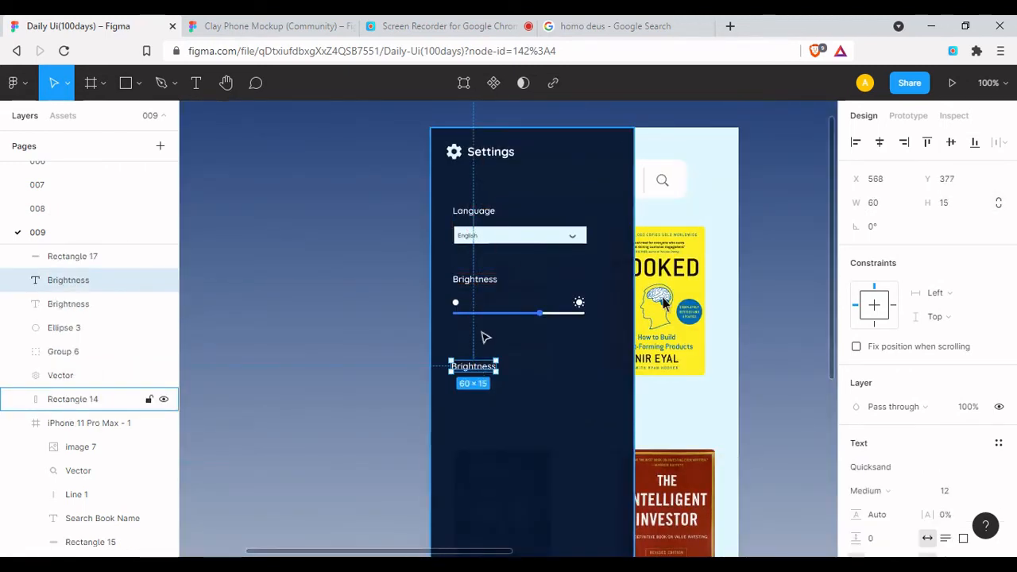
pyautogui.press('alt')
pyautogui.press('Up')
pyautogui.press('Up')
pyautogui.press('Up')
pyautogui.press('Up')
pyautogui.press('Up')
pyautogui.press('Up')
pyautogui.press('Up')
pyautogui.press('Up')
pyautogui.press('Up')
pyautogui.press('Up')
pyautogui.press('Up')
pyautogui.press('Up')
pyautogui.press('Up')
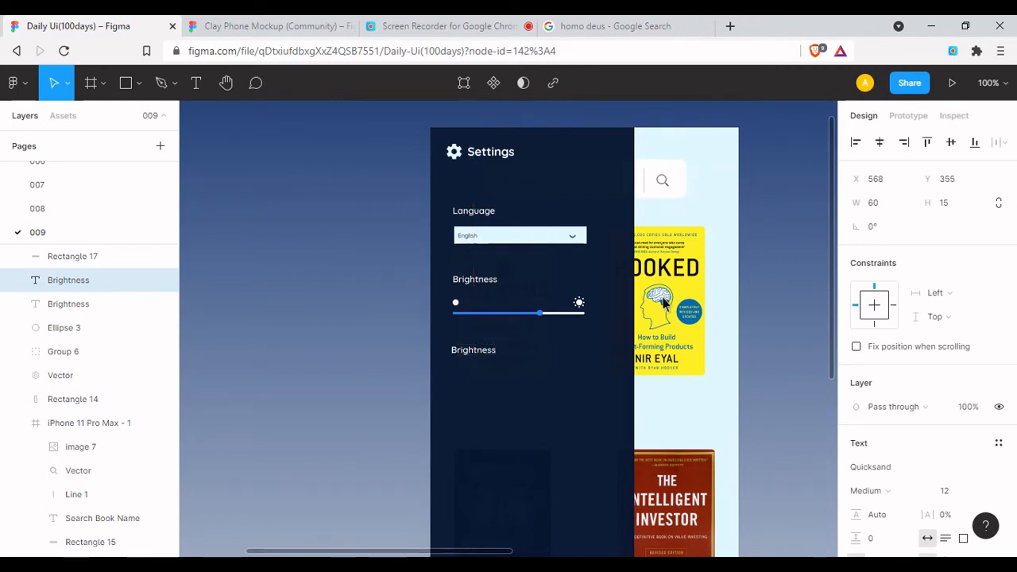
pyautogui.doubleClick(487, 351)
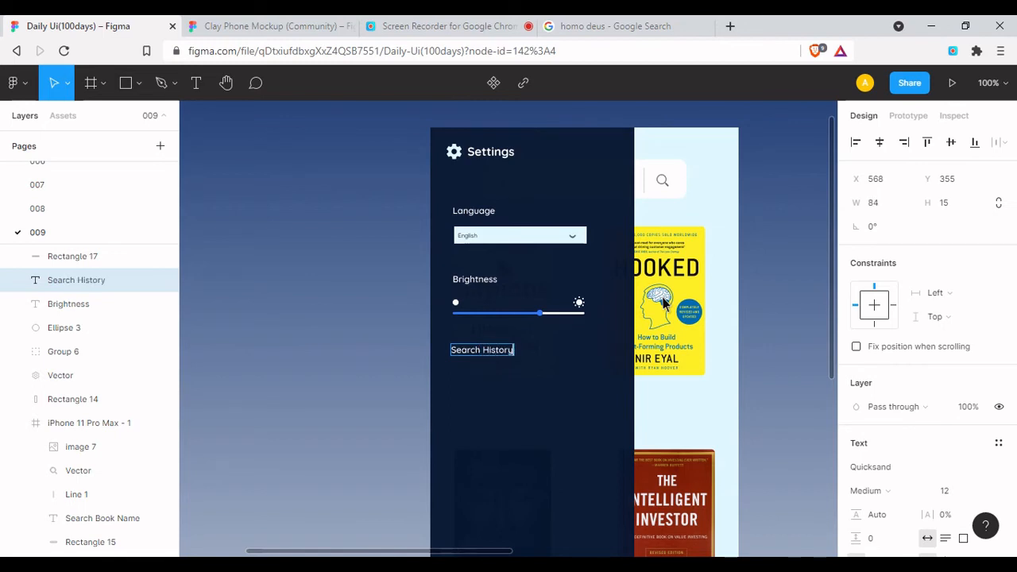
pyautogui.press('Escape')
# Duplicate the language dropdown's arrow beside Search History, set its rotation to 0°, and place it at X 702, Y 359
pyautogui.moveTo(572, 236); pyautogui.dragTo(538, 357)
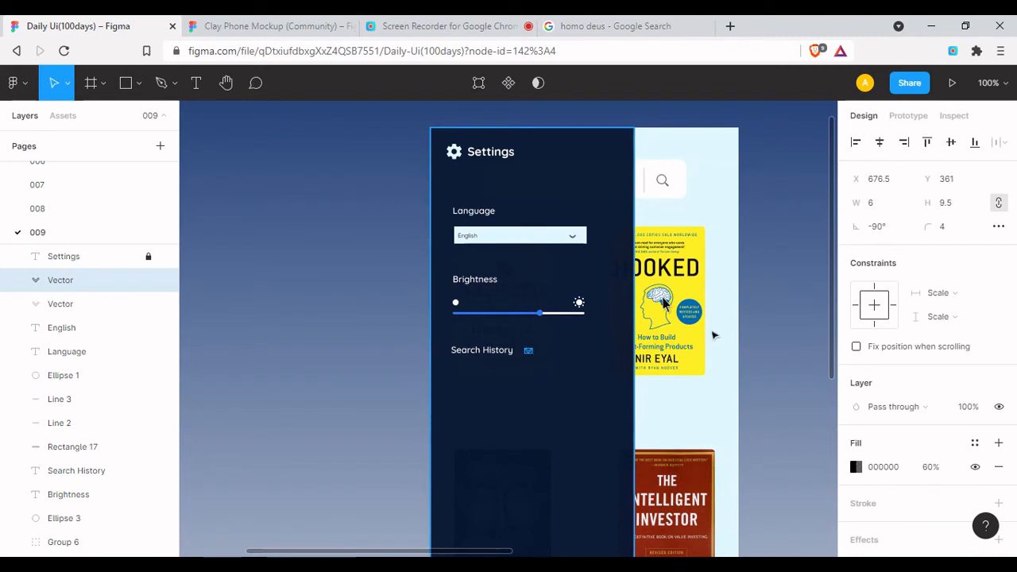
pyautogui.click(891, 230)
pyautogui.write('0')
pyautogui.press('Return')
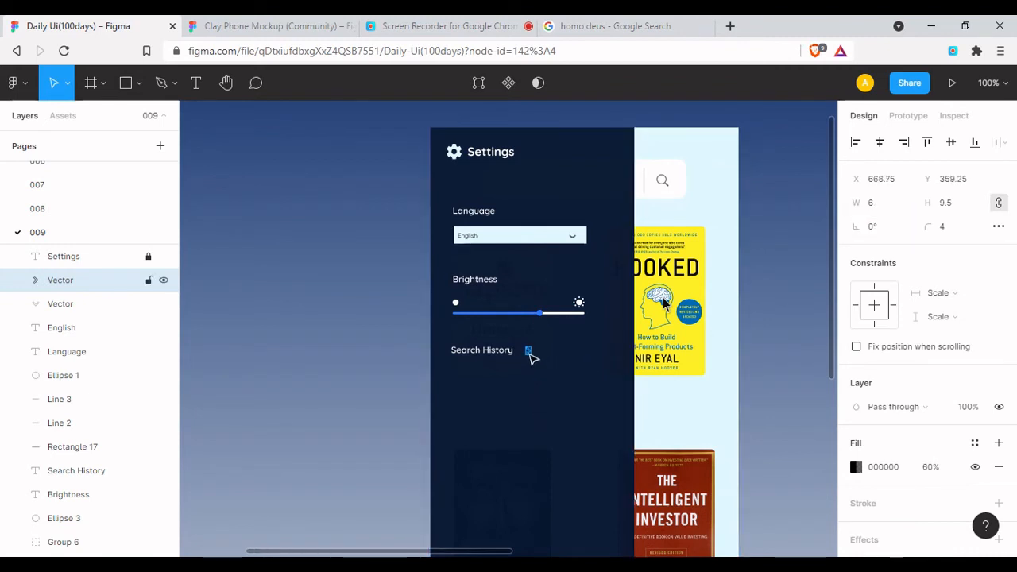
pyautogui.moveTo(532, 355); pyautogui.dragTo(554, 354)
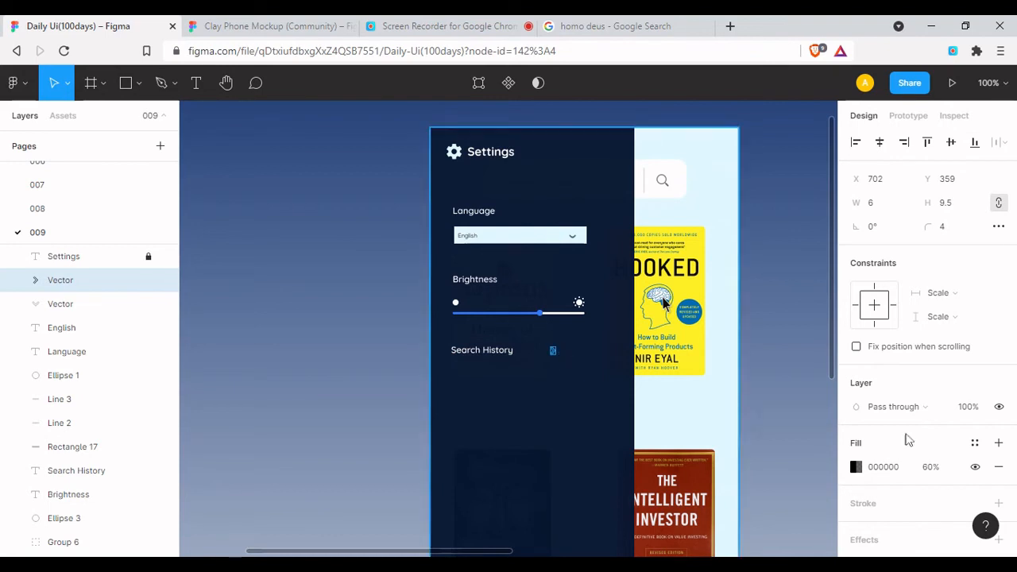
# Fill the Search History arrow with the light blue E0F9FF sampled from the language dropdown box
pyautogui.click(856, 467)
pyautogui.click(681, 391)
pyautogui.click(502, 240)
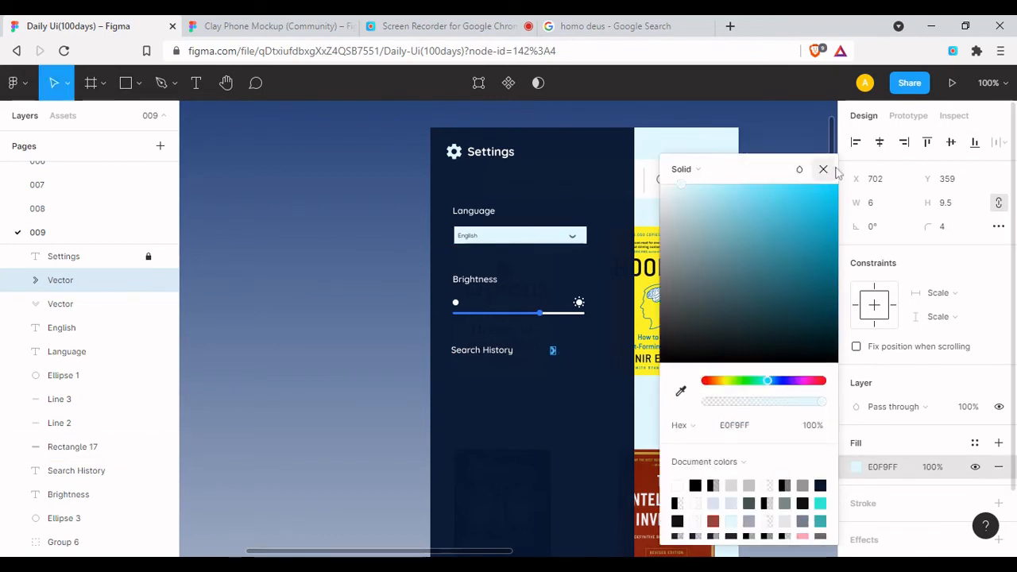
pyautogui.click(824, 169)
# Shift the arrow to X 701 and group it with the Search History label
pyautogui.click(477, 374)
pyautogui.hotkey('ctrl', '+')
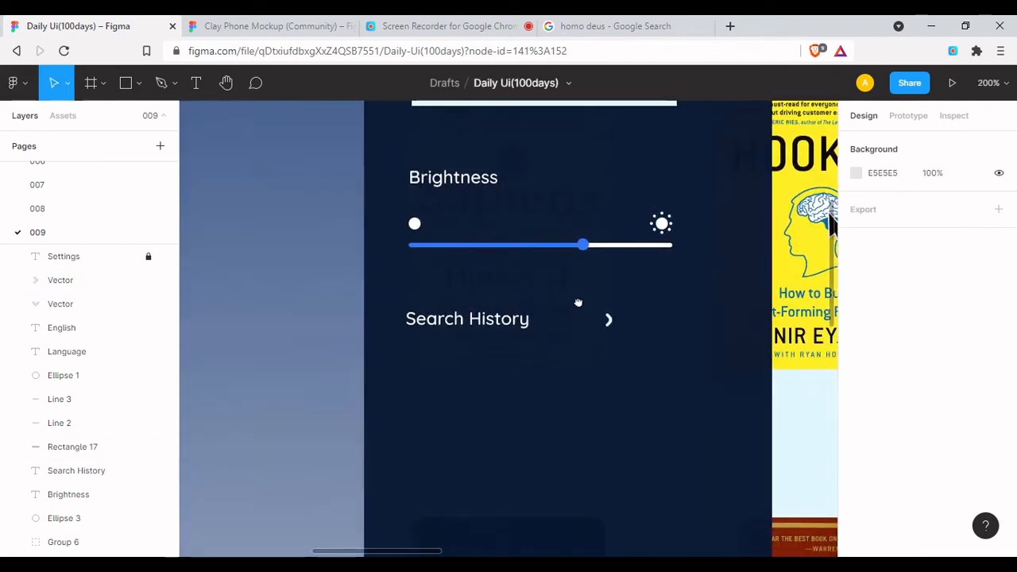
pyautogui.click(610, 321)
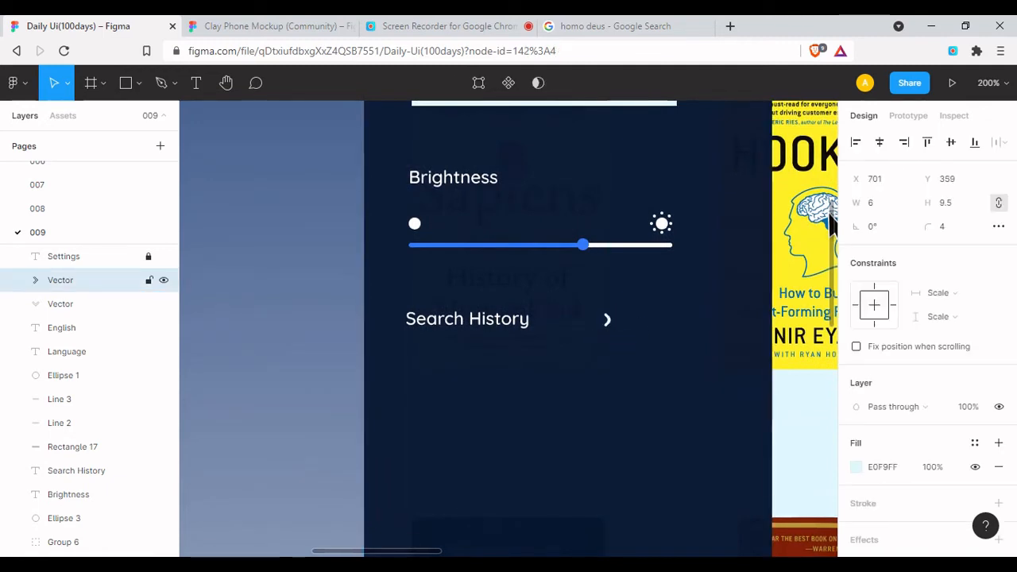
pyautogui.keyDown('shift'); pyautogui.click(76, 471); pyautogui.keyUp('shift')
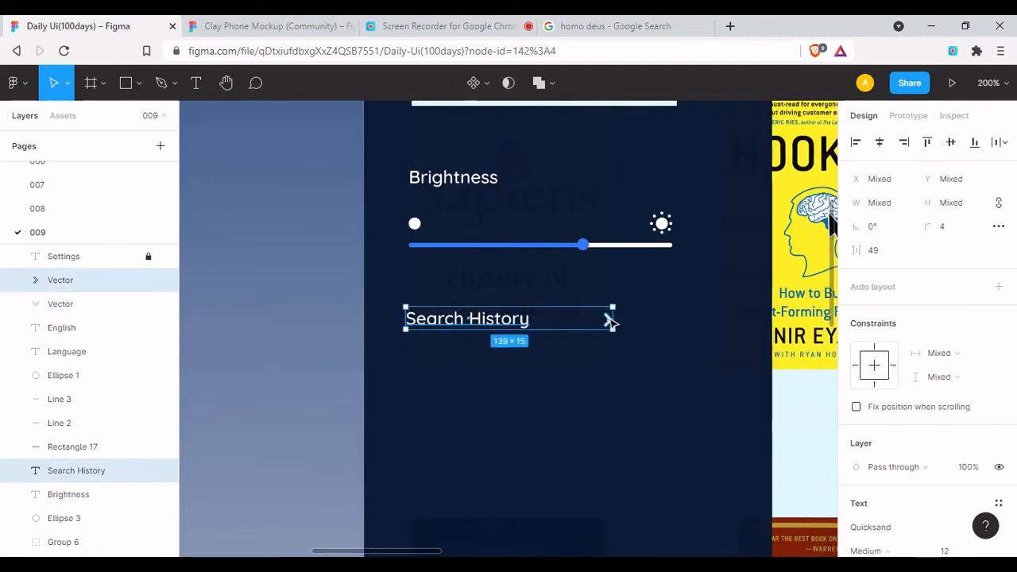
pyautogui.hotkey('ctrl', 'g')
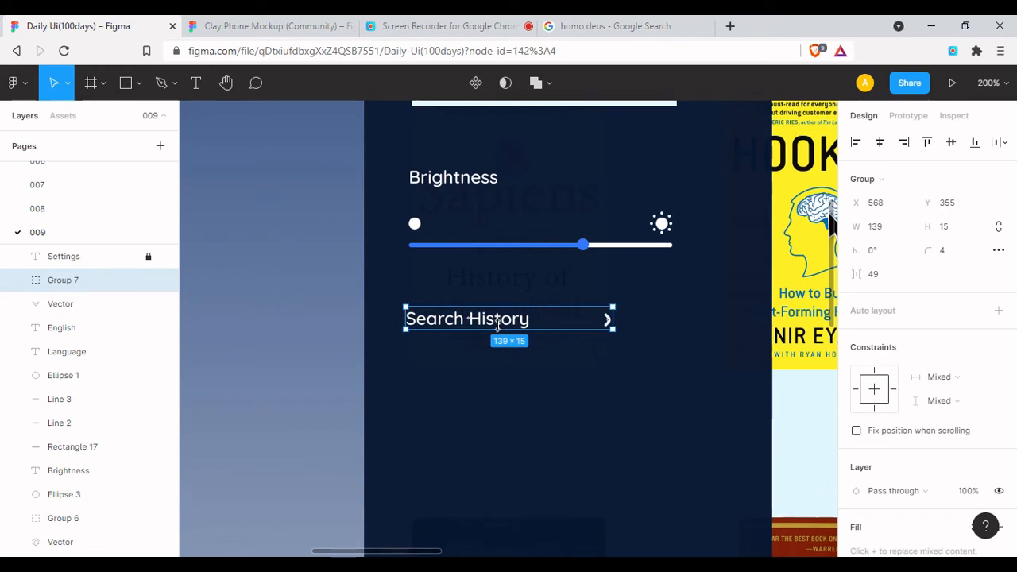
# Duplicate the Search History row directly below at Y 400 and change the copy's label to "Bookmarks"
pyautogui.moveTo(509, 328); pyautogui.dragTo(511, 393)
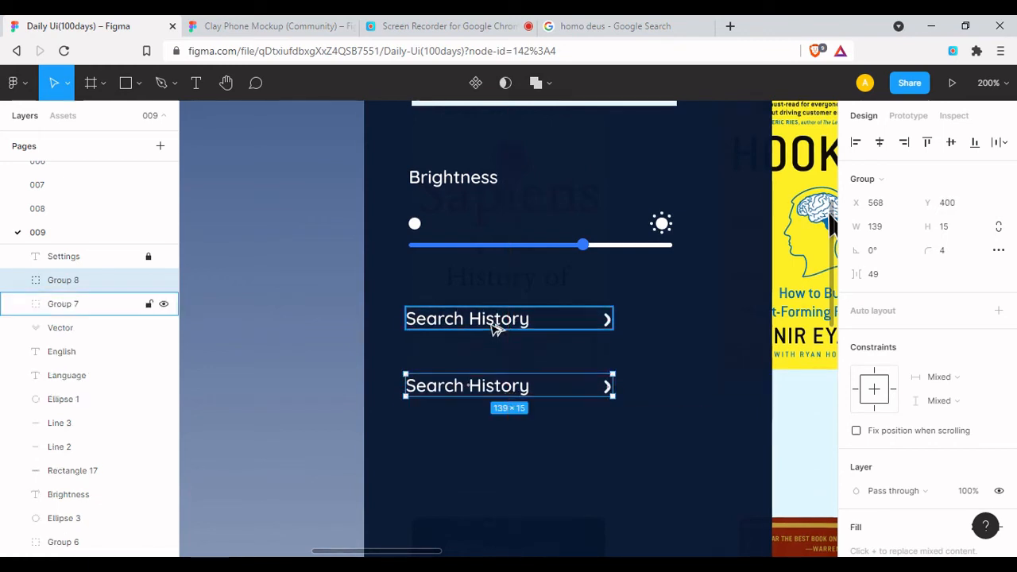
pyautogui.hotkey('shift', '0')
pyautogui.doubleClick(511, 364)
pyautogui.doubleClick(509, 363)
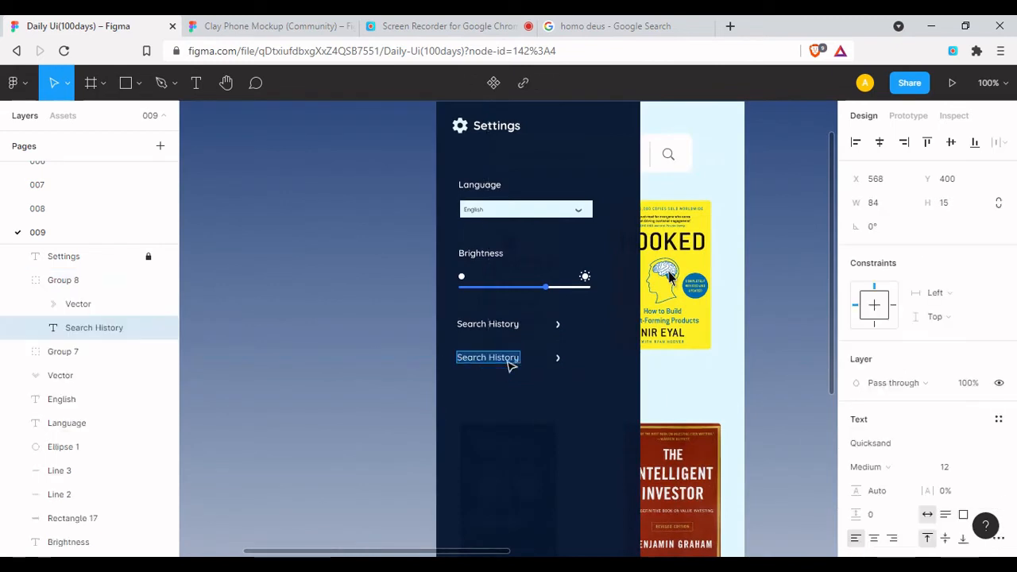
pyautogui.write('Bookmarks')
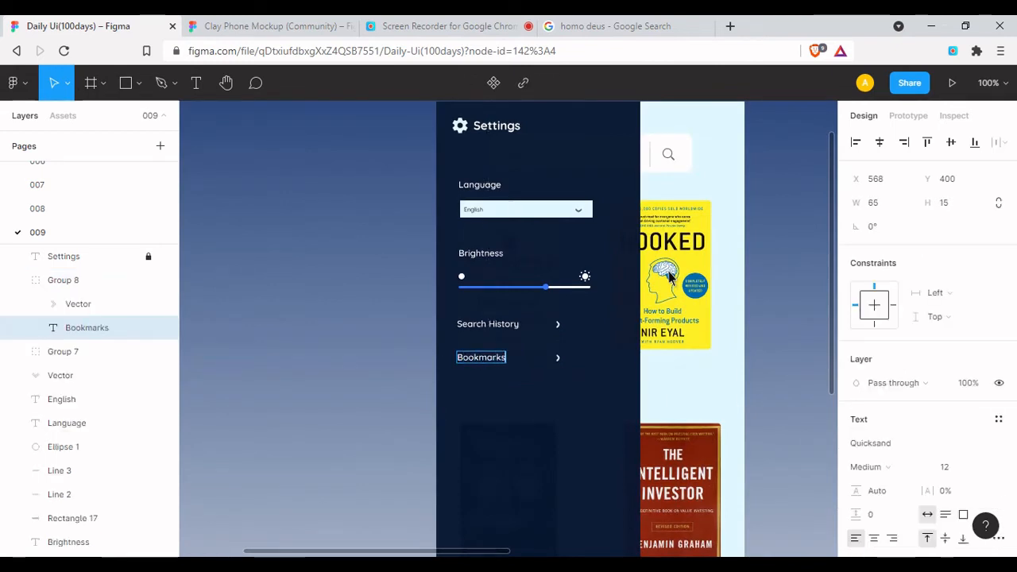
# Change the label of the Bookmarks row to "Reading LIst"
pyautogui.press('Escape')
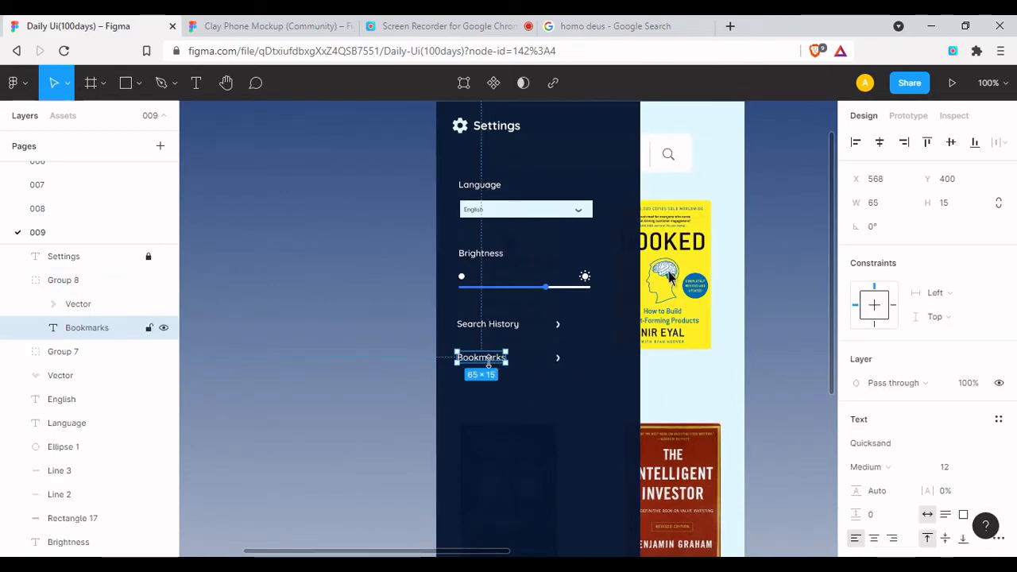
pyautogui.moveTo(491, 358); pyautogui.dragTo(493, 383)
pyautogui.hotkey('ctrl', 'z')
pyautogui.click(491, 367)
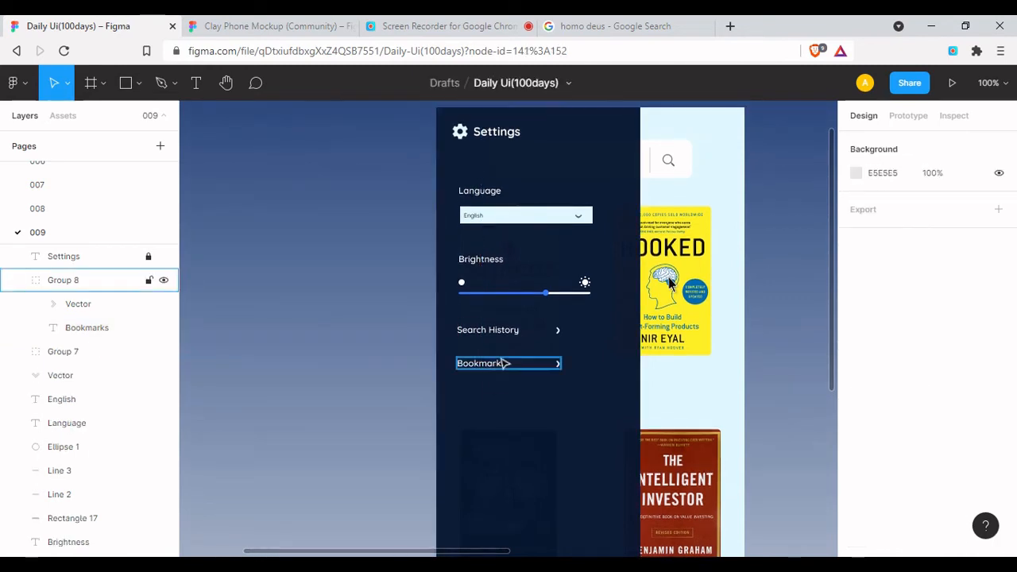
pyautogui.click(491, 367)
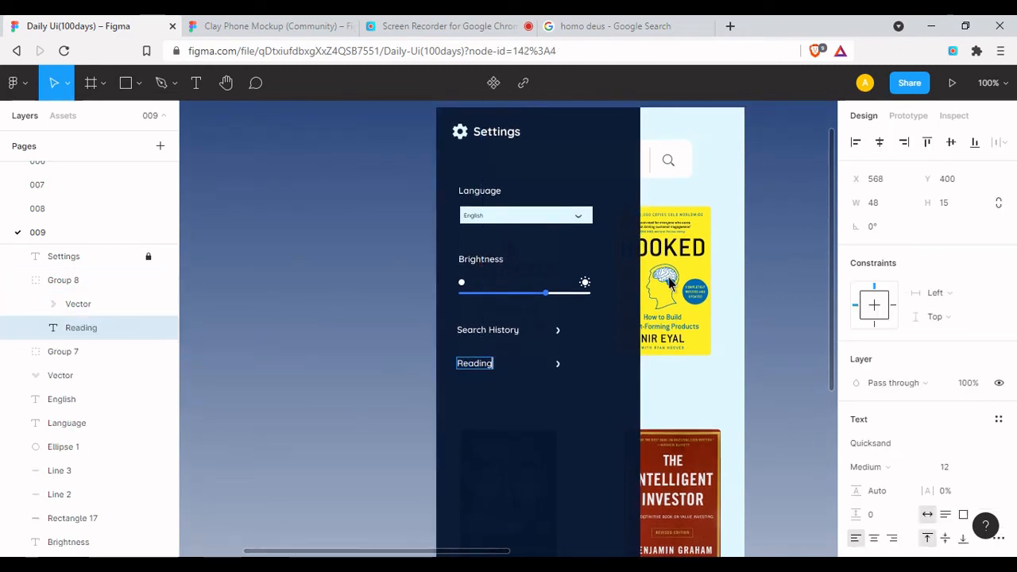
# Duplicate the Reading LIst row directly below at Y 445 and change the copy's label to "E - Books"
pyautogui.click(495, 364)
pyautogui.moveTo(496, 363)
pyautogui.mouseDown()
pyautogui.moveTo(517, 398)
pyautogui.moveTo(493, 363)
pyautogui.mouseUp()
pyautogui.click(492, 363)
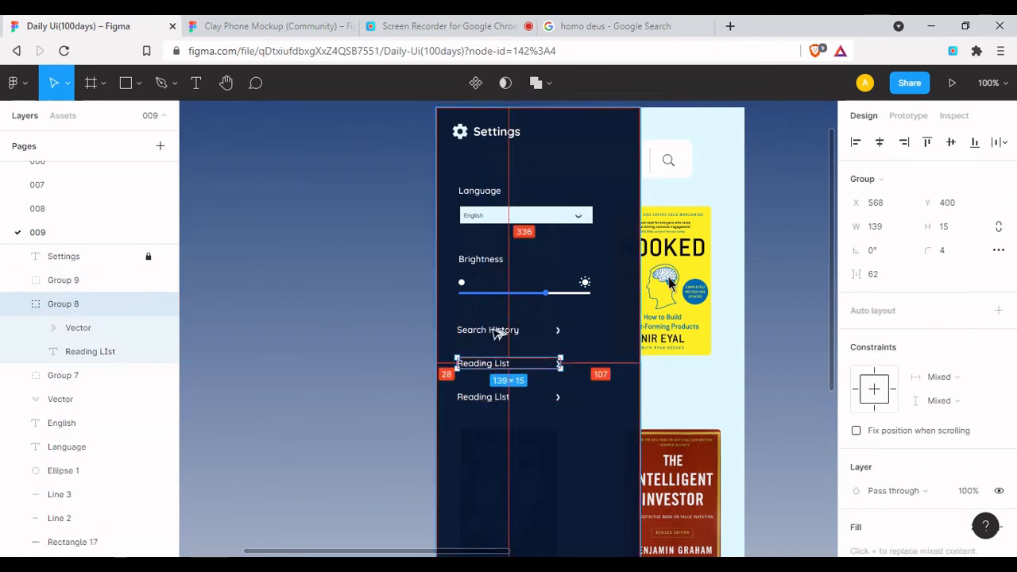
pyautogui.doubleClick(493, 399)
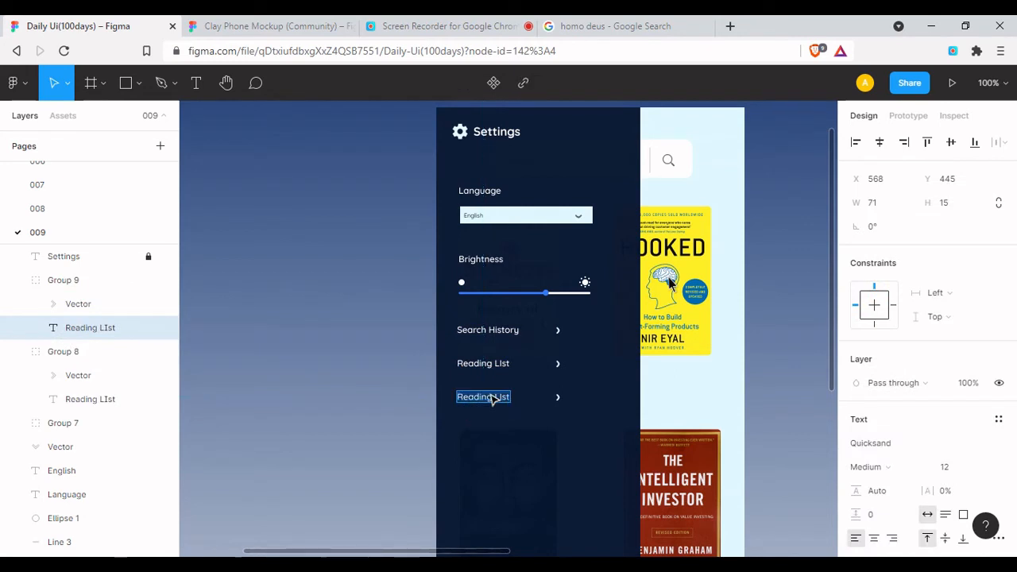
pyautogui.write('E - Books')
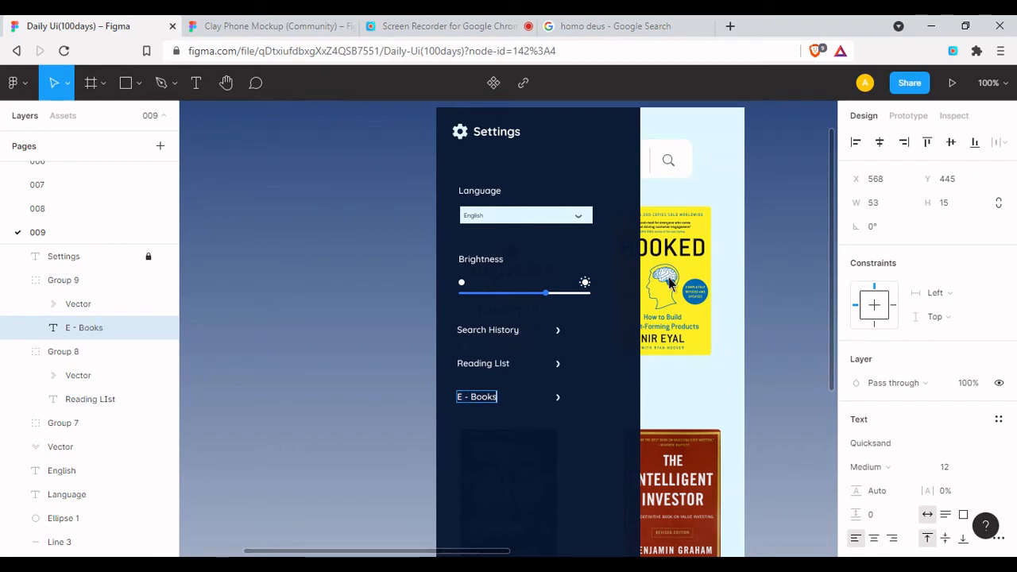
pyautogui.press('Escape')
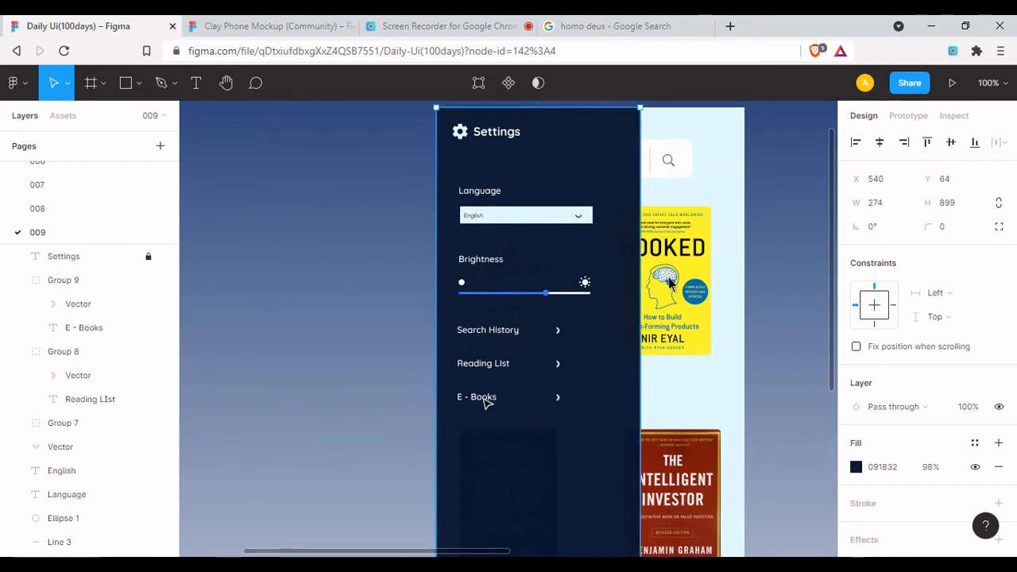
# Duplicate the E - Books row directly below at Y 490 and change the copy's label to "Filters"
pyautogui.click(483, 397)
pyautogui.moveTo(483, 397); pyautogui.dragTo(488, 434)
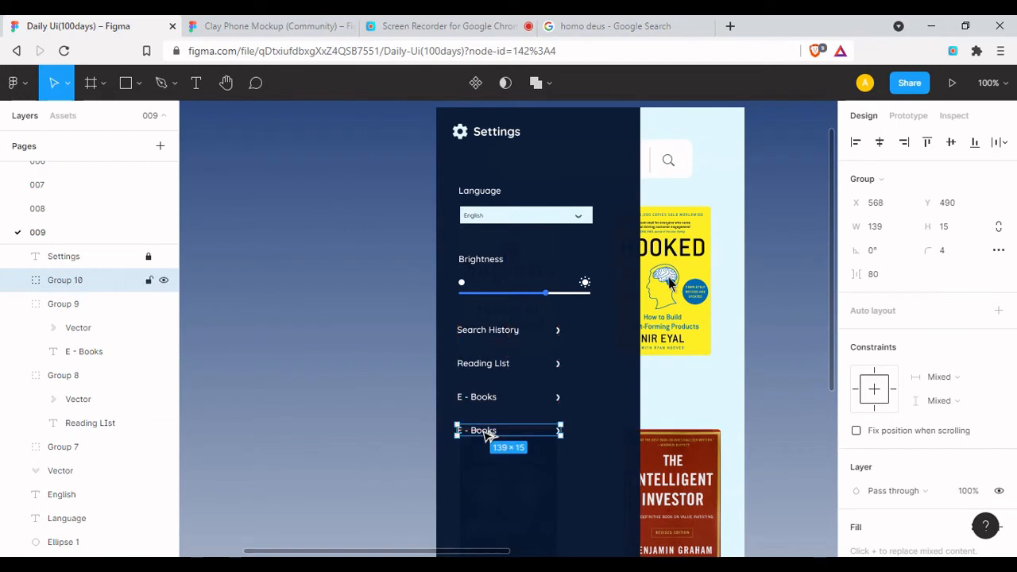
pyautogui.doubleClick(488, 434)
pyautogui.write('File')
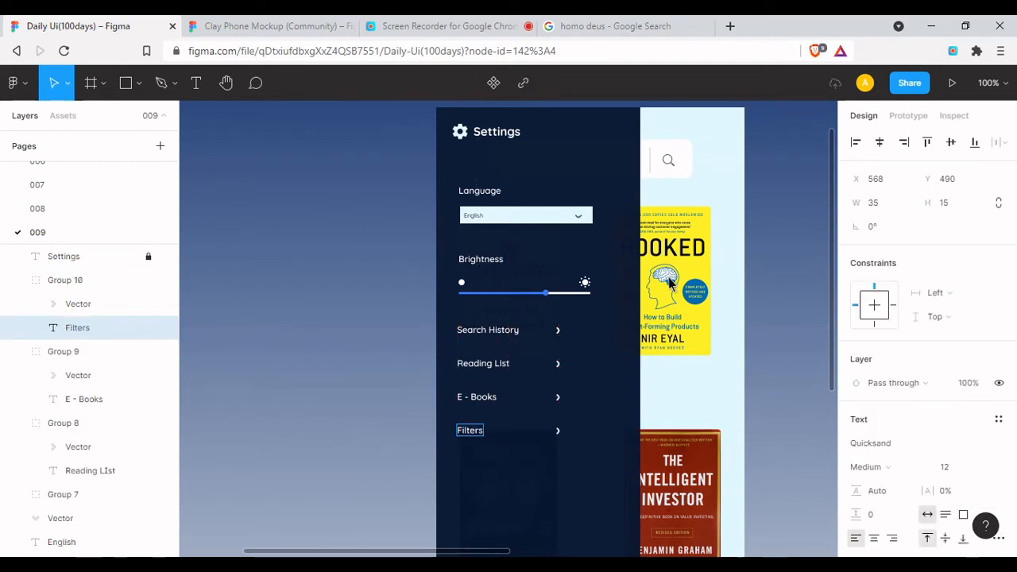
# Duplicate the Filters row directly below at Y 535 and change the copy's label to "Text Settings"
pyautogui.scroll(-2, 532, 469)
pyautogui.press('-')
pyautogui.click(496, 395)
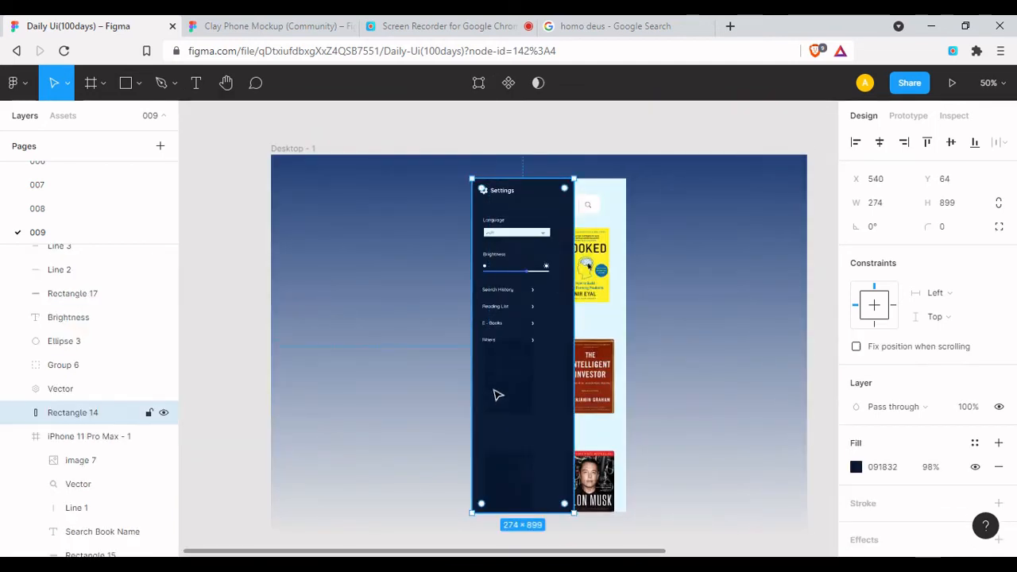
pyautogui.moveTo(494, 342); pyautogui.dragTo(499, 360)
pyautogui.doubleClick(497, 359)
pyautogui.doubleClick(497, 359)
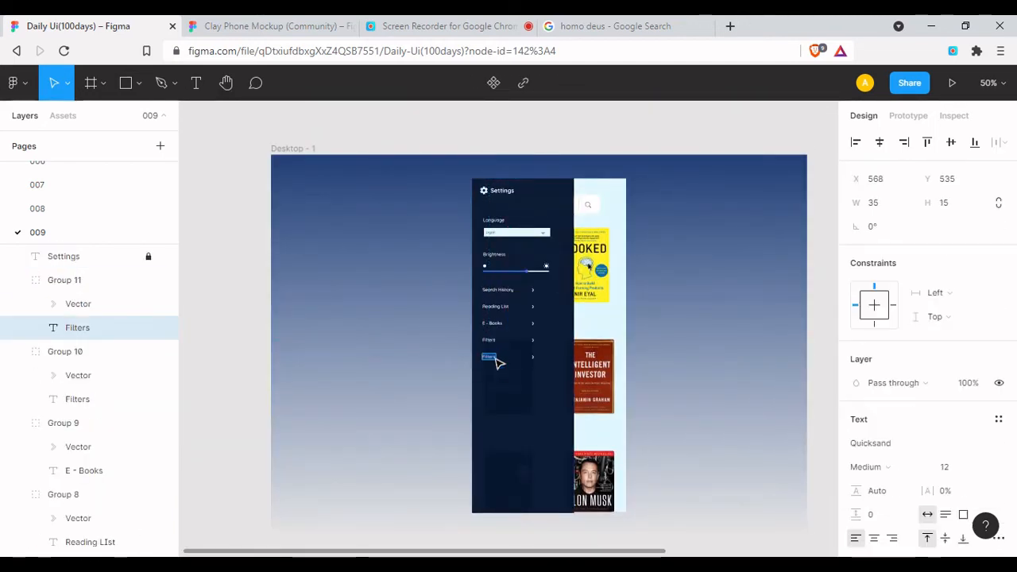
pyautogui.hotkey('shift', '0')
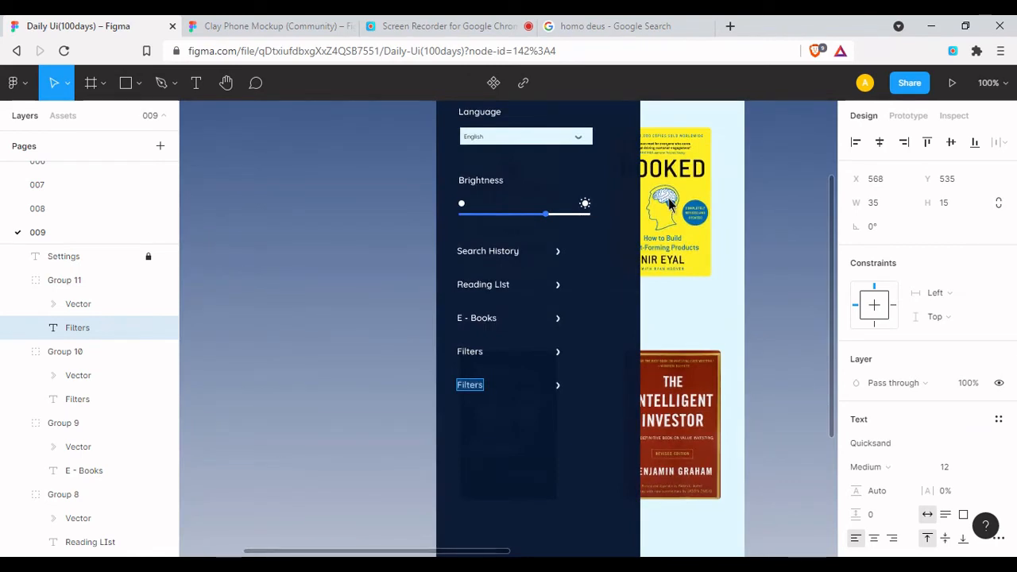
pyautogui.write('Tes')
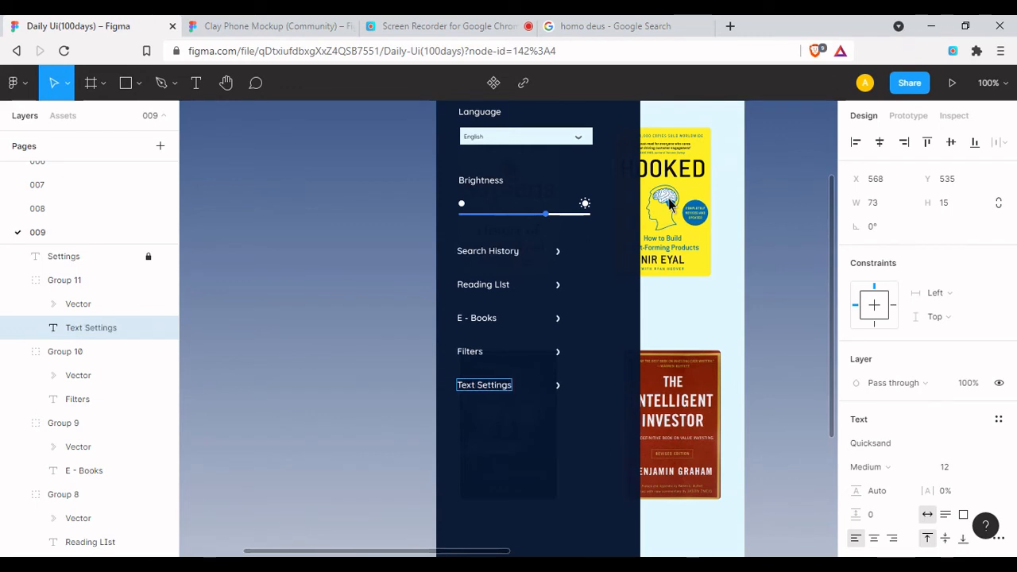
pyautogui.press('Escape')
pyautogui.click(501, 396)
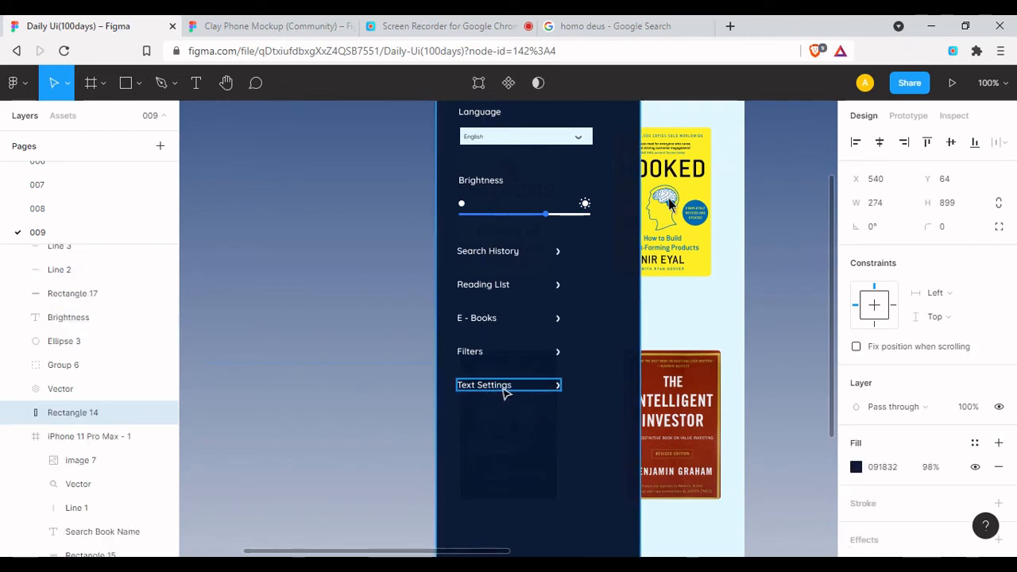
# Draw a divider line about 208 px wide across the Settings panel below Text Settings and set its rotation to 0°
pyautogui.scroll(-1, 530, 450)
pyautogui.press('l')
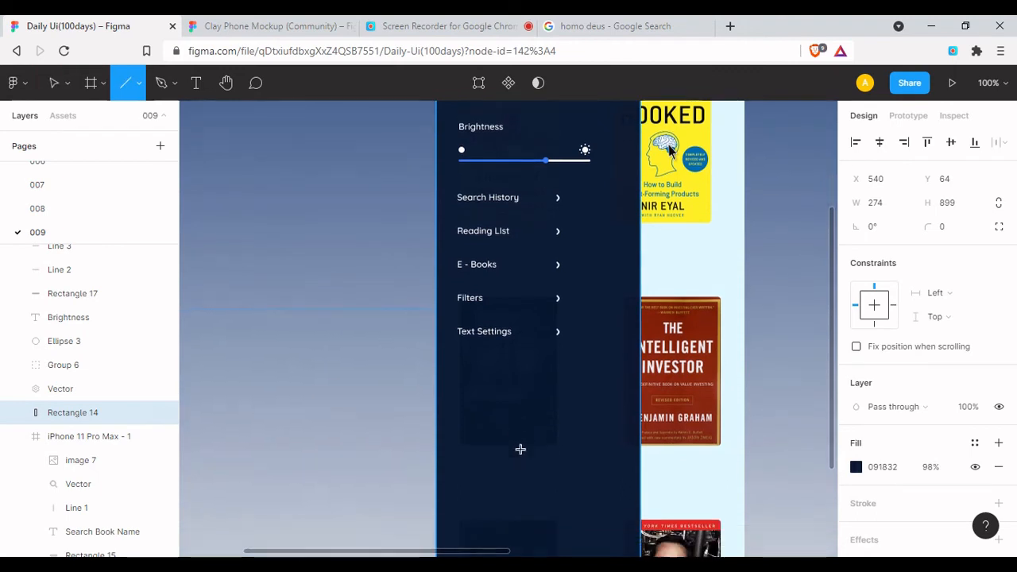
pyautogui.scroll(-4, 520, 450)
pyautogui.moveTo(457, 233); pyautogui.dragTo(612, 235)
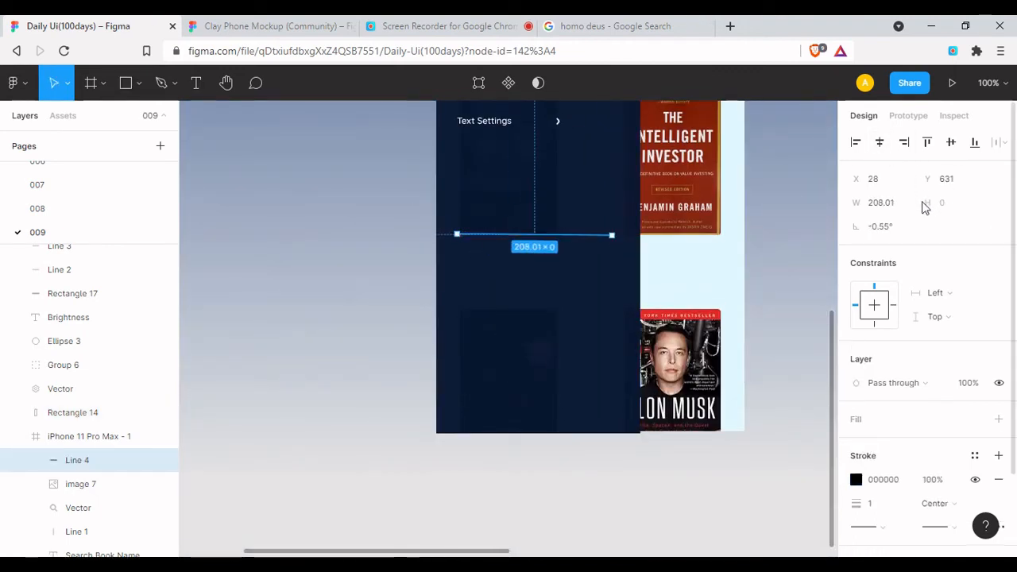
pyautogui.click(890, 228)
pyautogui.write('0')
pyautogui.press('Return')
# Color the divider's stroke with the light blue E0F9FF sampled from the app screen's background, at 30% opacity
pyautogui.click(857, 480)
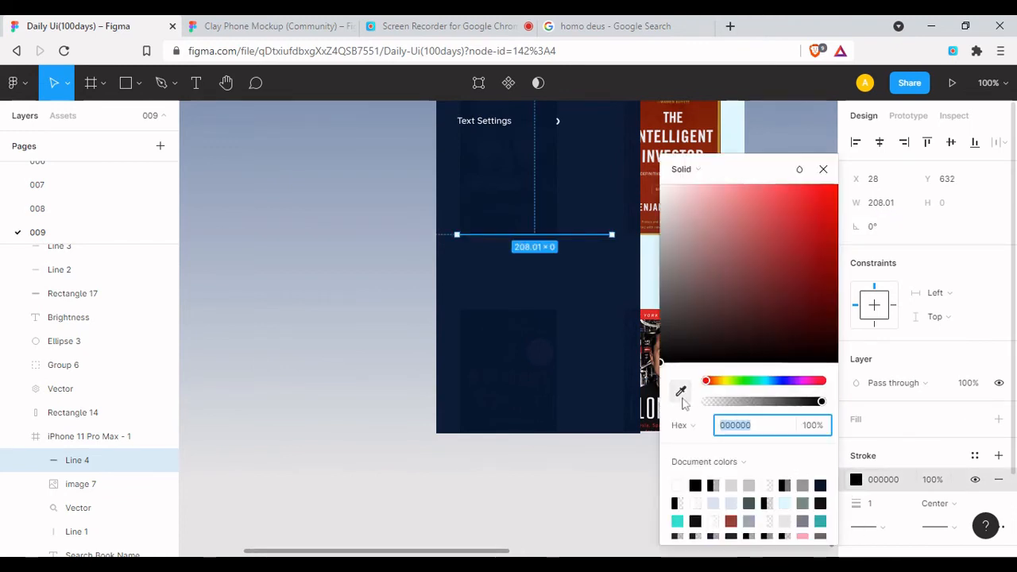
pyautogui.click(681, 390)
pyautogui.click(732, 127)
pyautogui.click(817, 429)
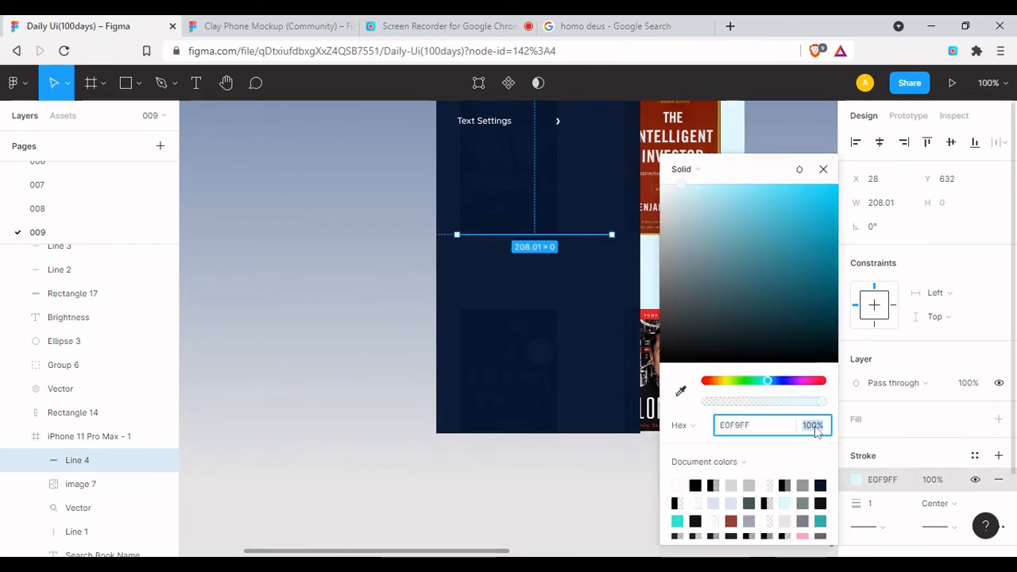
pyautogui.press('Return')
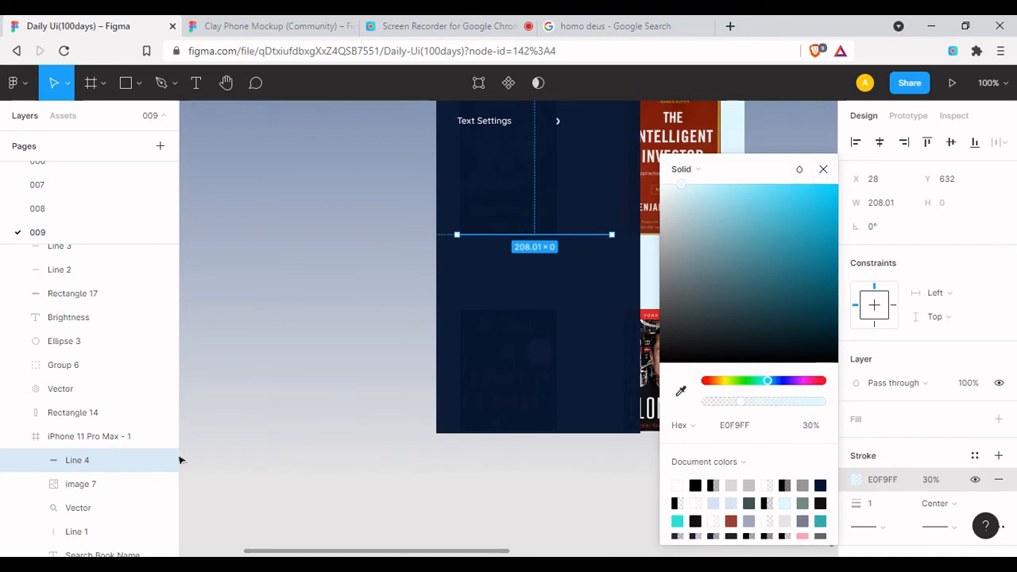
# Move the divider's layer out of the iPhone frame to just above Line 2 and set its stroke opacity to 20%
pyautogui.moveTo(118, 269); pyautogui.dragTo(119, 262)
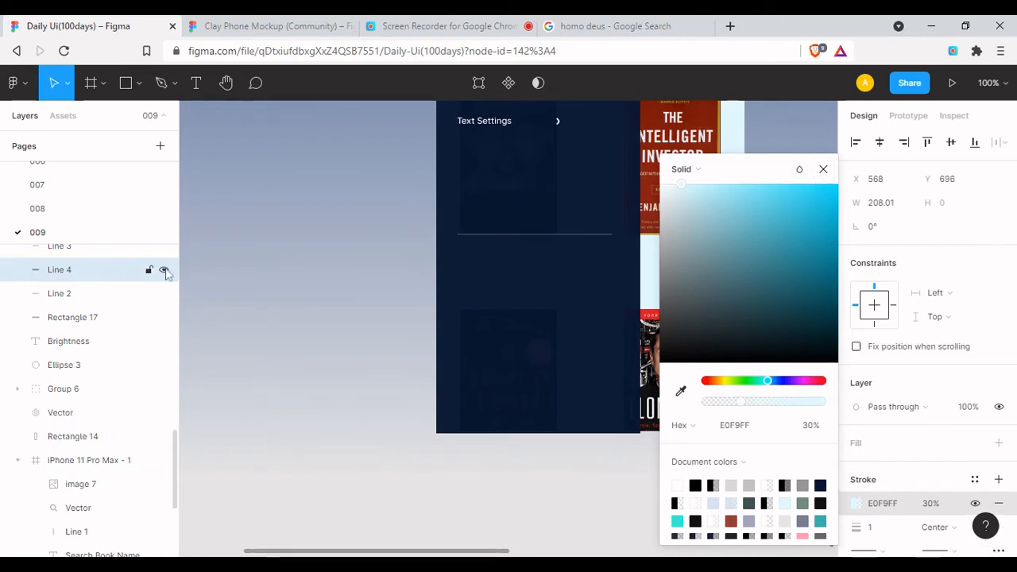
pyautogui.click(807, 433)
pyautogui.press('Return')
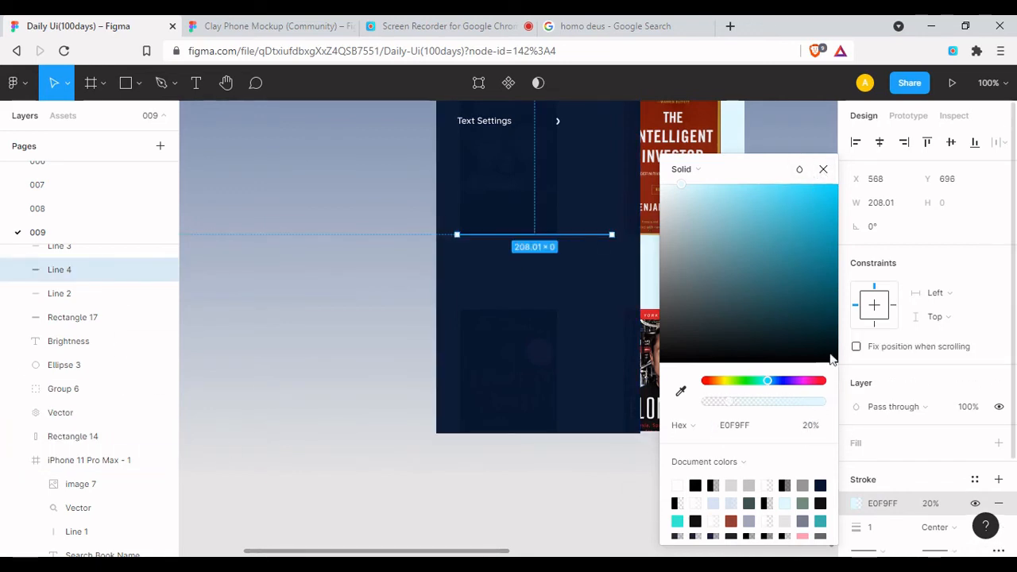
pyautogui.click(827, 170)
pyautogui.click(322, 298)
pyautogui.moveTo(404, 289); pyautogui.dragTo(363, 306)
# Set the divider's width to 225 and shift it to X 565 so it sits centered in the Settings panel
pyautogui.click(483, 254)
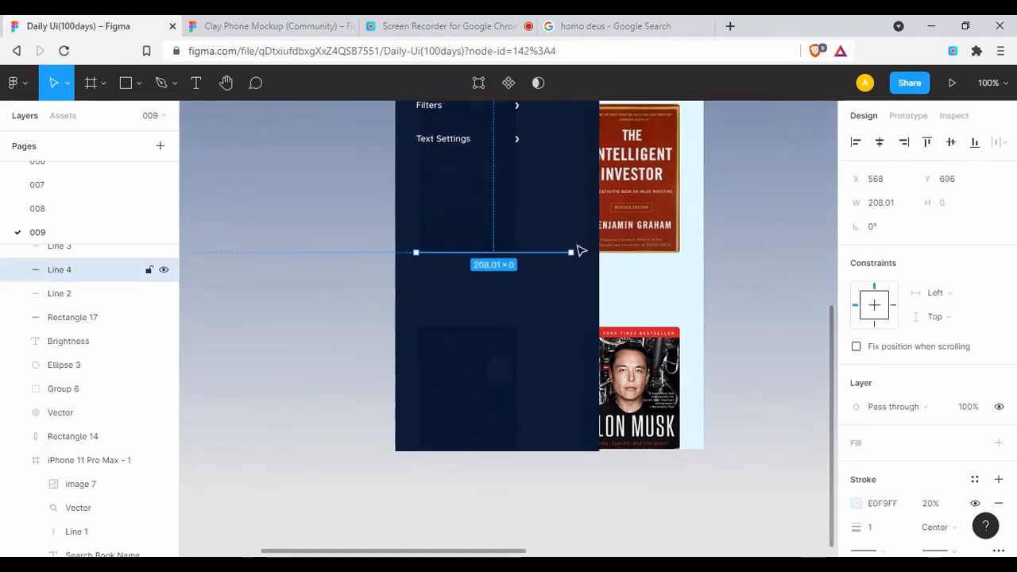
pyautogui.moveTo(573, 253)
pyautogui.mouseDown()
pyautogui.moveTo(598, 253)
pyautogui.moveTo(581, 253)
pyautogui.mouseUp()
pyautogui.click(893, 207)
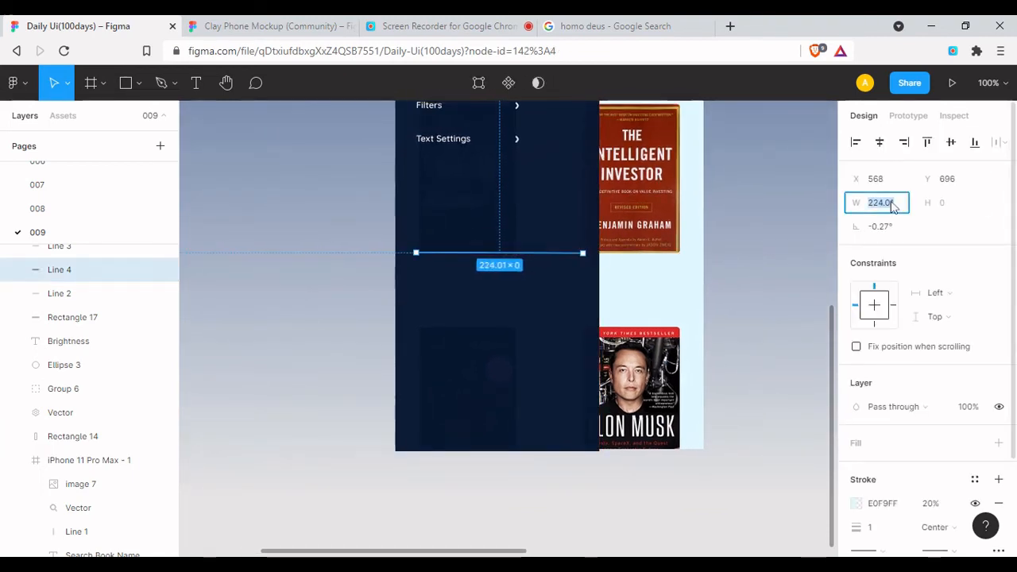
pyautogui.write('225')
pyautogui.press('Return')
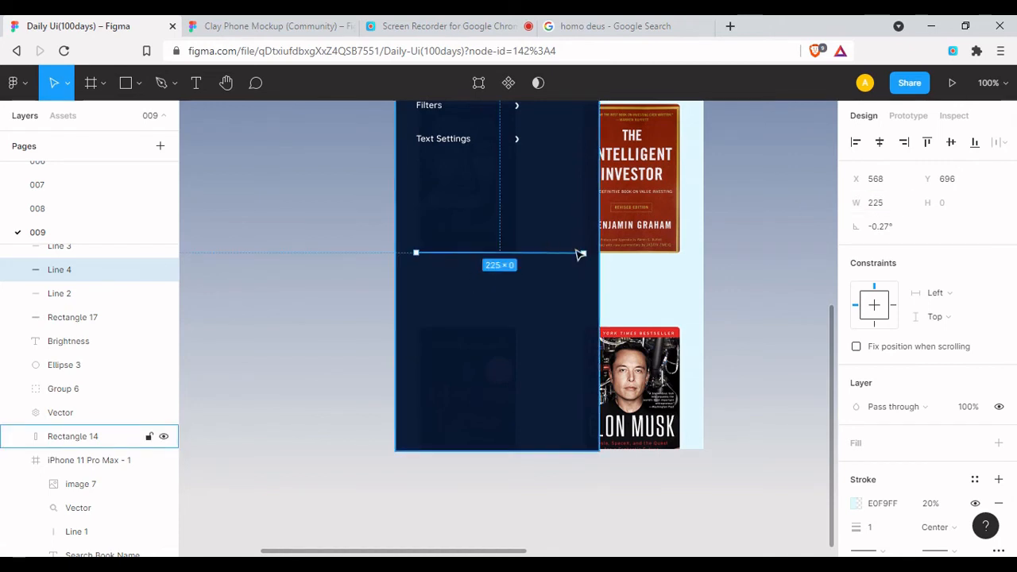
pyautogui.hotkey('alt', 'Left')
pyautogui.hotkey('alt', 'Left')
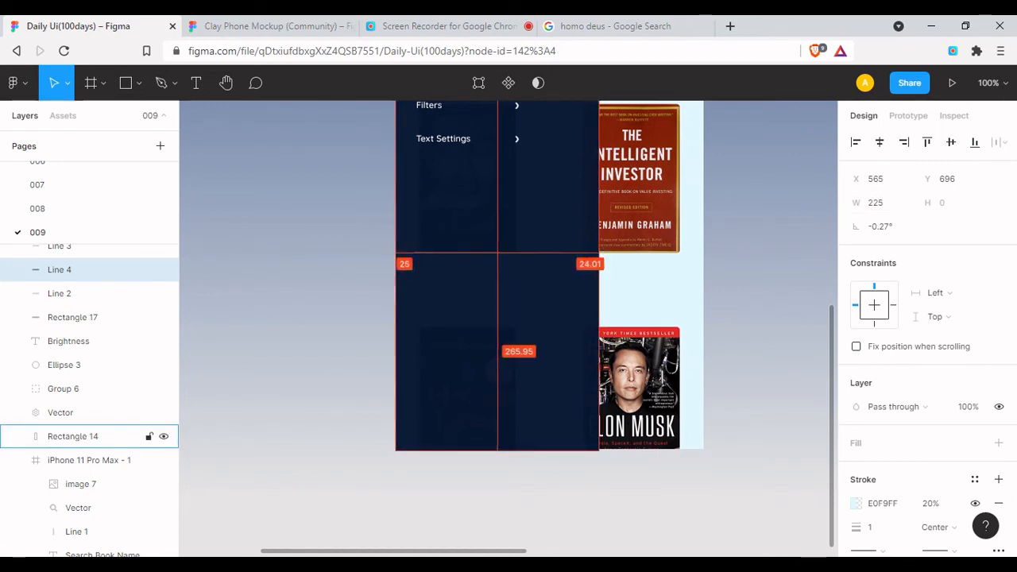
pyautogui.press('Escape')
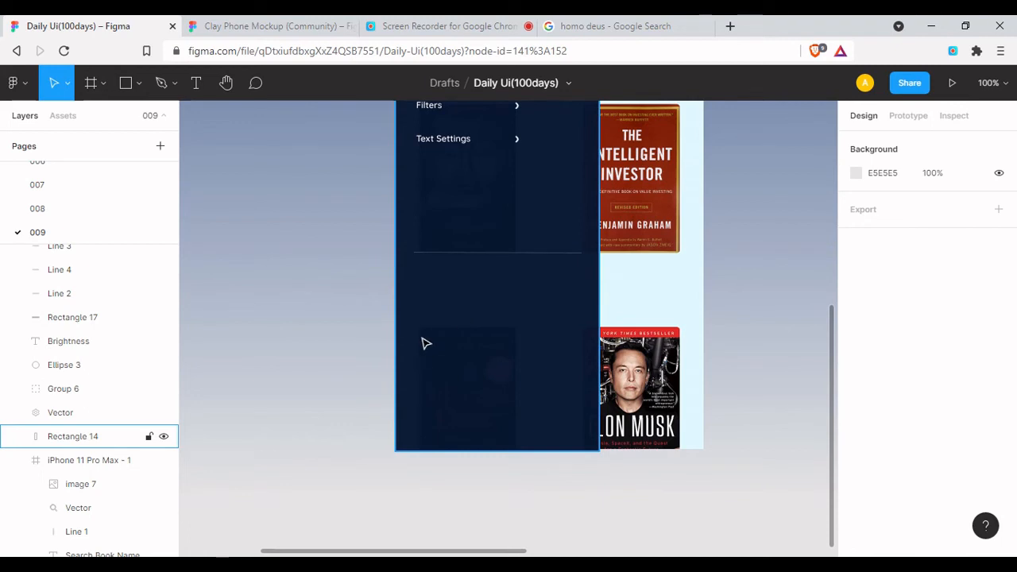
# Duplicate only the Text Settings label below the divider line, at X 565, Y 758
pyautogui.doubleClick(453, 139)
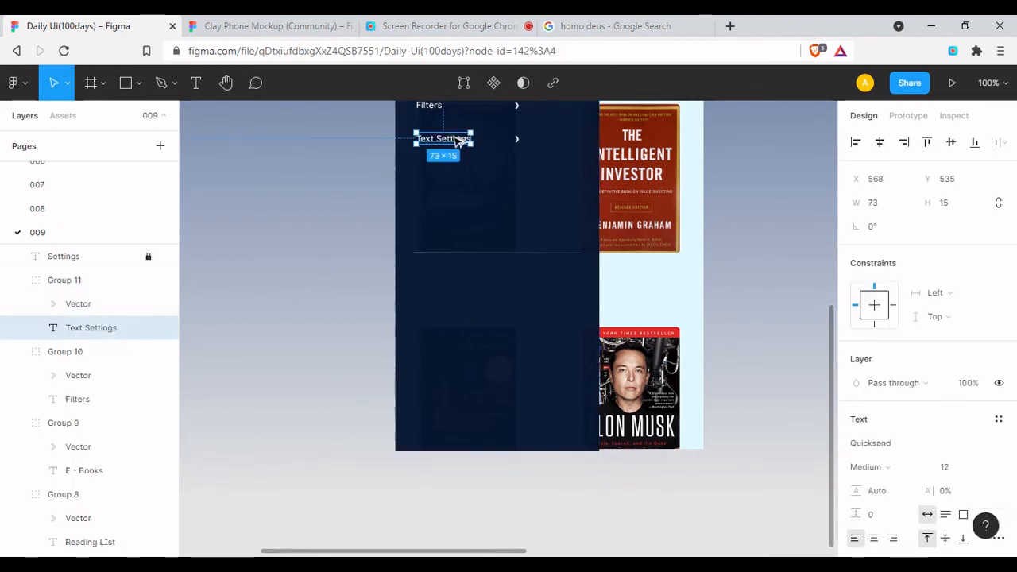
pyautogui.moveTo(459, 140); pyautogui.dragTo(457, 309)
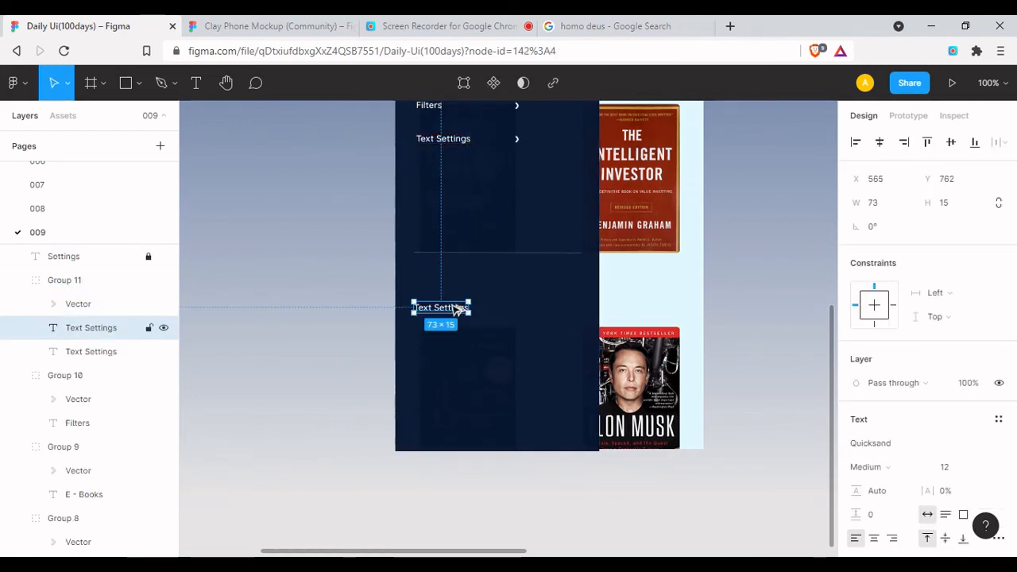
pyautogui.hotkey('alt', 'Up')
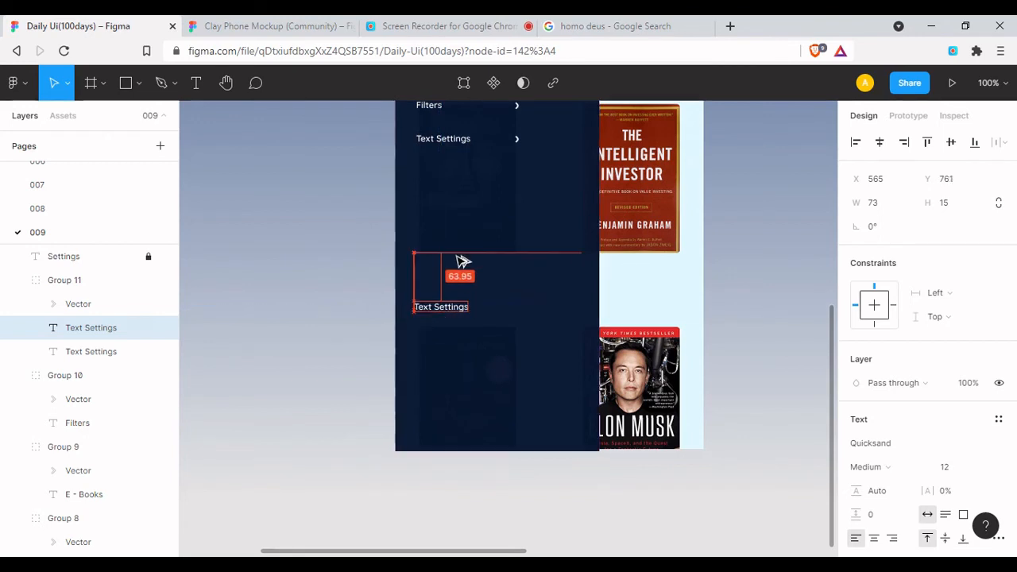
pyautogui.hotkey('alt', 'Up')
pyautogui.hotkey('alt', 'Up')
pyautogui.hotkey('alt', 'Up')
pyautogui.doubleClick(443, 306)
pyautogui.click(477, 332)
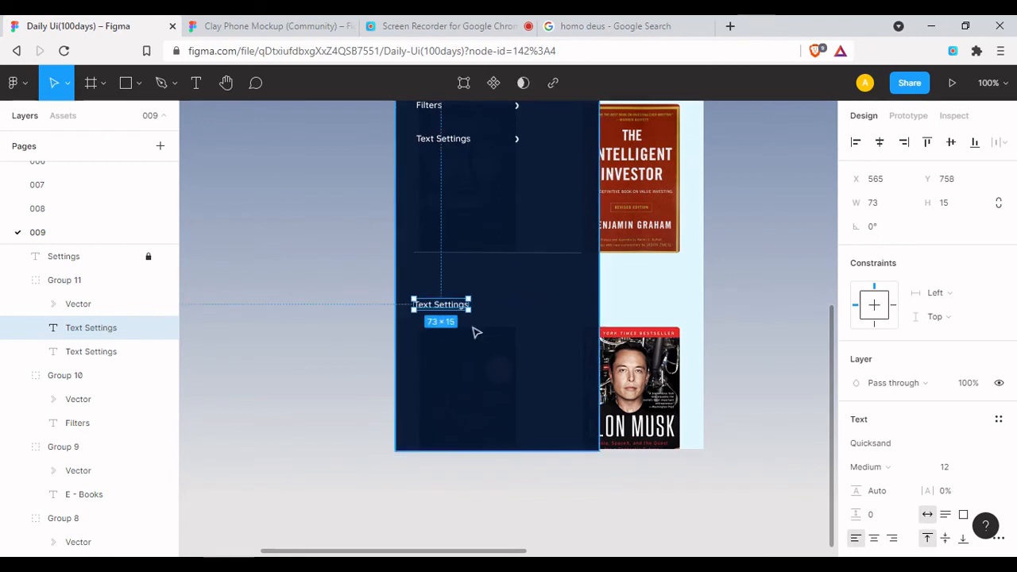
# Align the copied label with the row labels above at X 568 and change its text to "Support"
pyautogui.click(425, 253)
pyautogui.doubleClick(448, 139)
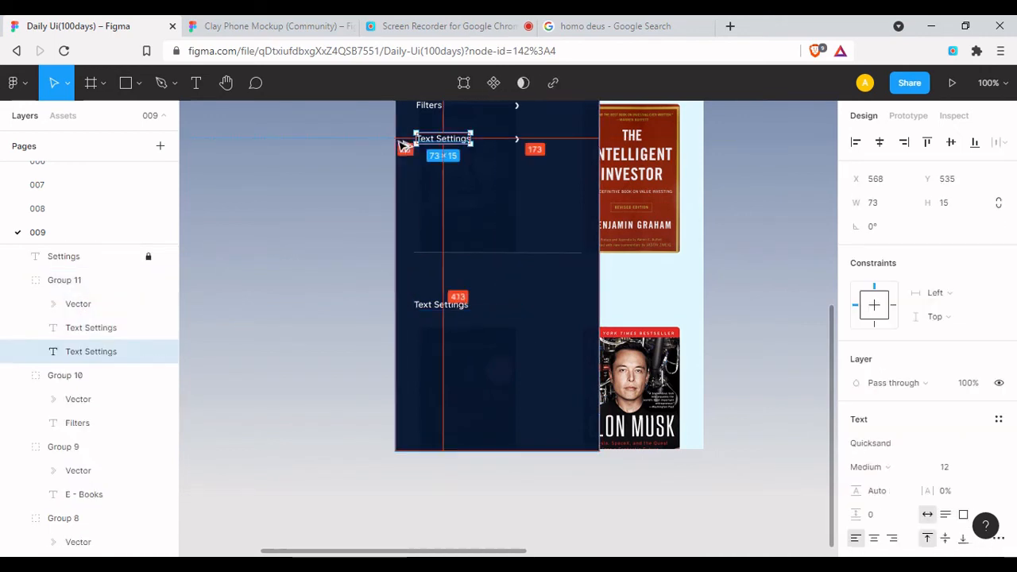
pyautogui.click(441, 304)
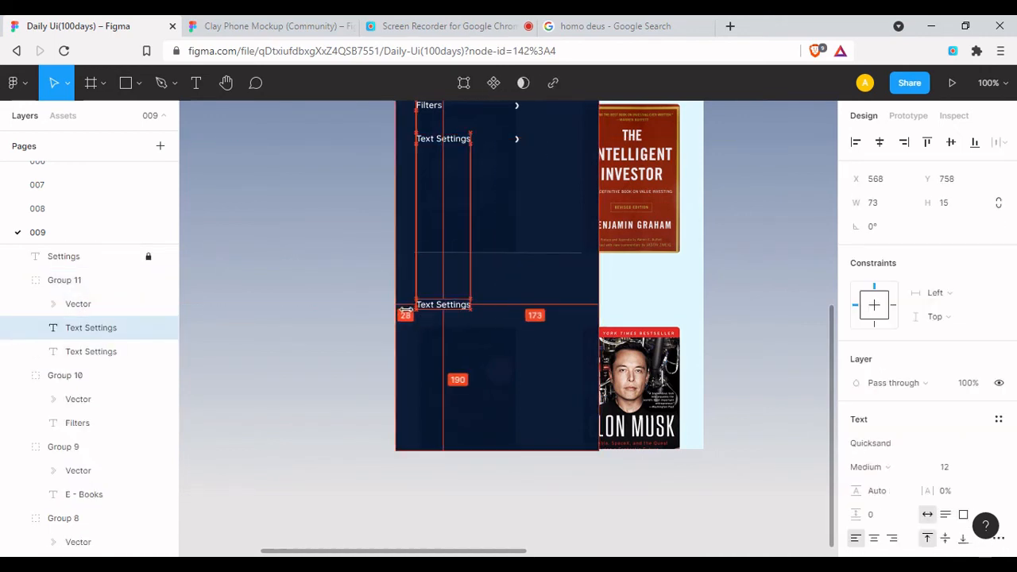
pyautogui.scroll(1, 445, 326)
pyautogui.doubleClick(458, 325)
pyautogui.write('Support')
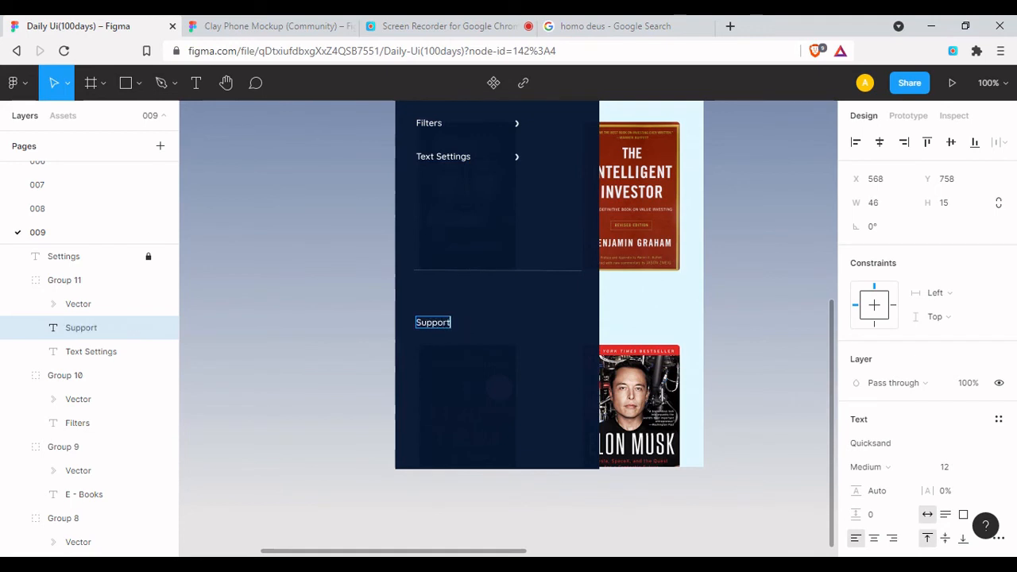
pyautogui.press('Escape')
# Duplicate the Text Settings row's arrow down beside the Support label, at X 698, Y 762
pyautogui.click(519, 159)
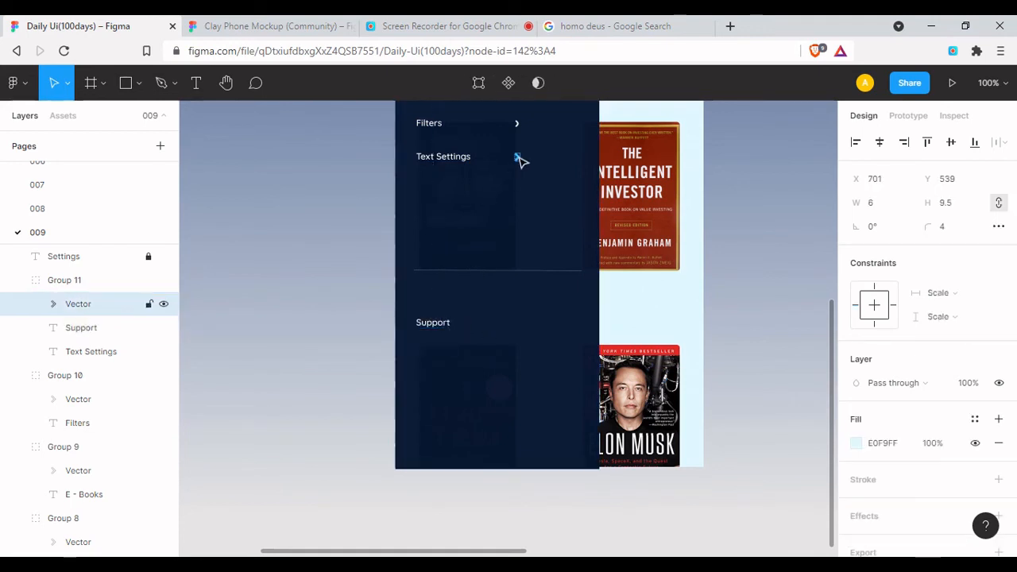
pyautogui.scroll(3, 520, 161)
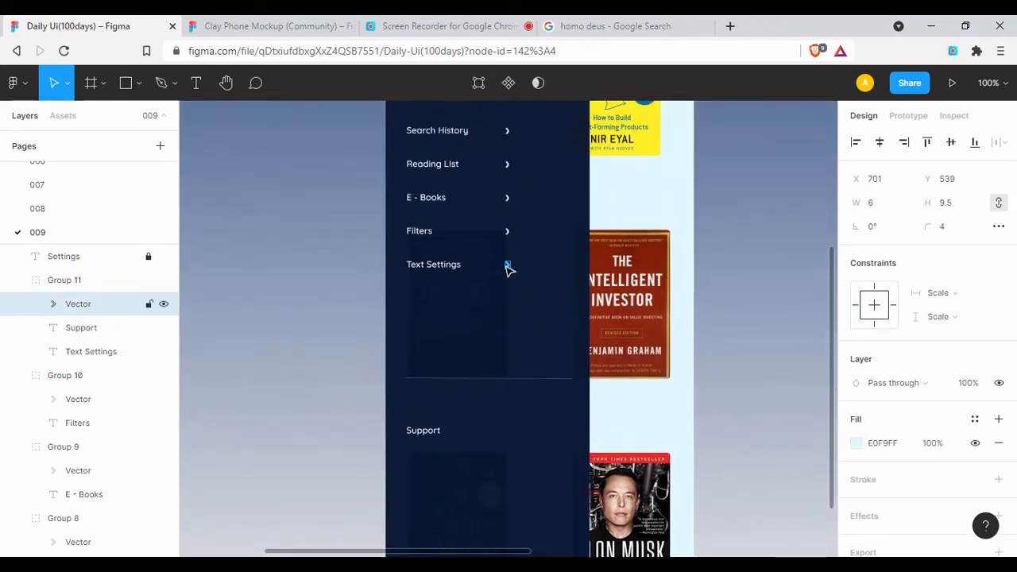
pyautogui.moveTo(507, 264); pyautogui.dragTo(507, 432)
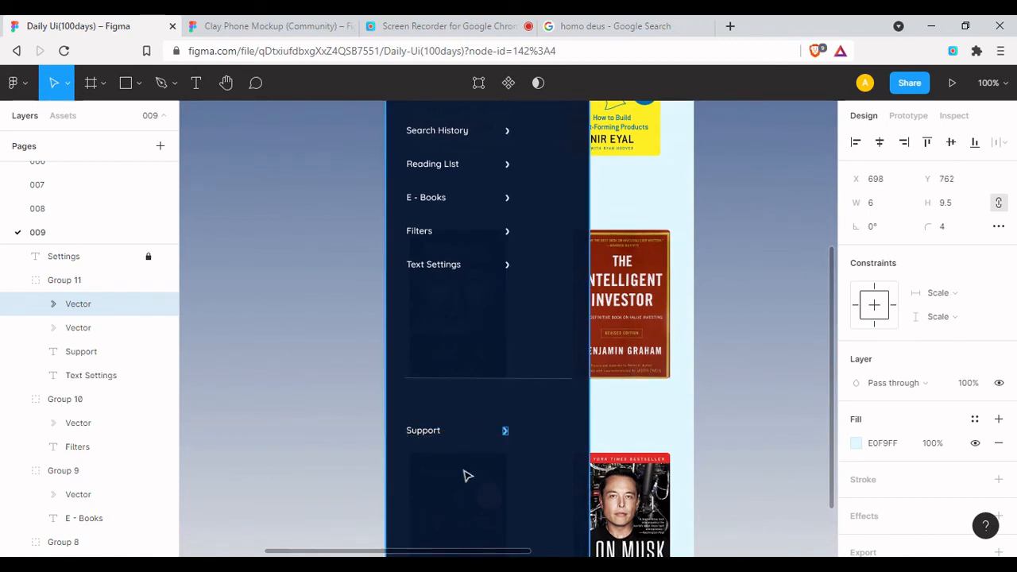
# Duplicate the Support label below itself at X 568, Y 813 and change the copy's text to "Dark Mode"
pyautogui.hotkey('ctrl', '+')
pyautogui.moveTo(465, 474); pyautogui.dragTo(486, 383)
pyautogui.click(483, 385)
pyautogui.moveTo(384, 459); pyautogui.dragTo(408, 487)
pyautogui.doubleClick(406, 410)
pyautogui.doubleClick(407, 489)
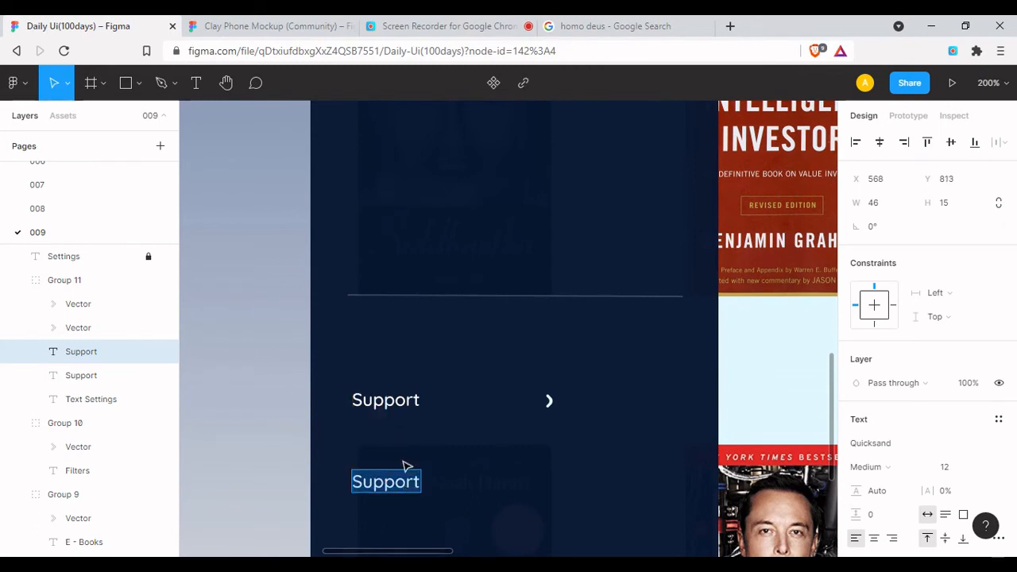
pyautogui.write('Dark Mode')
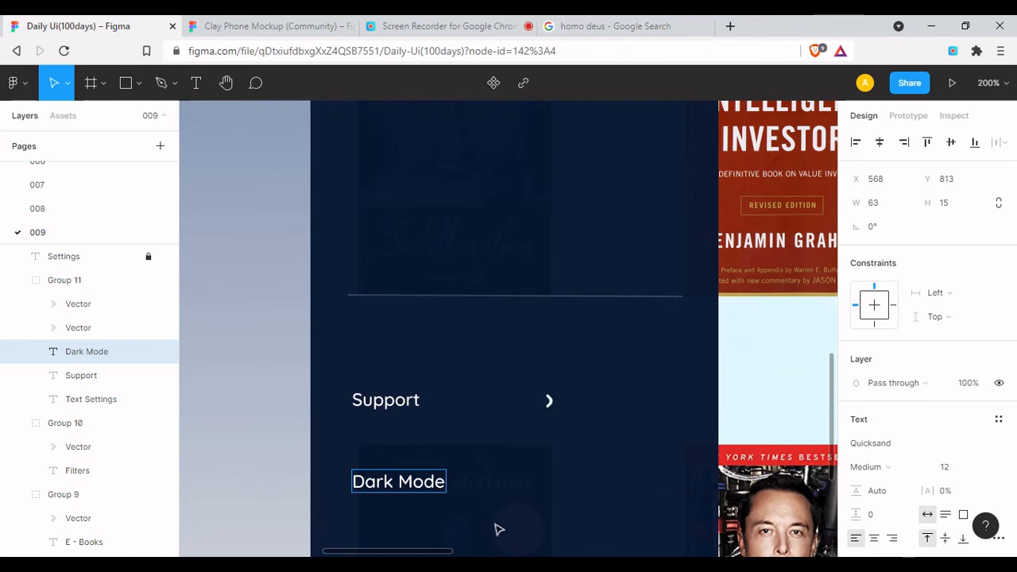
pyautogui.press('Escape')
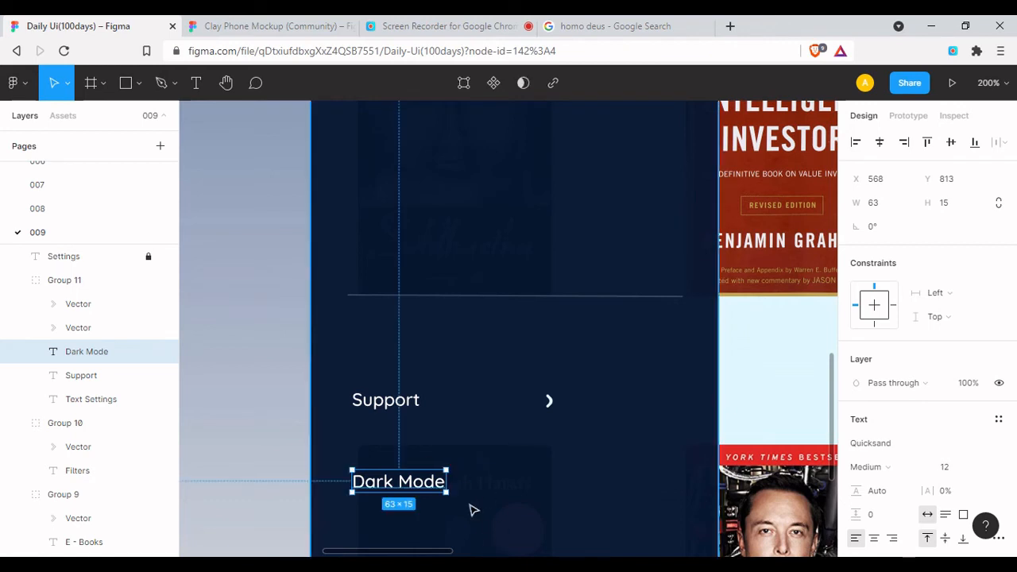
# Draw a rectangle about 53 by 15 below the Dark Mode label and move its layer to just below Ellipse 3
pyautogui.scroll(-5, 461, 501)
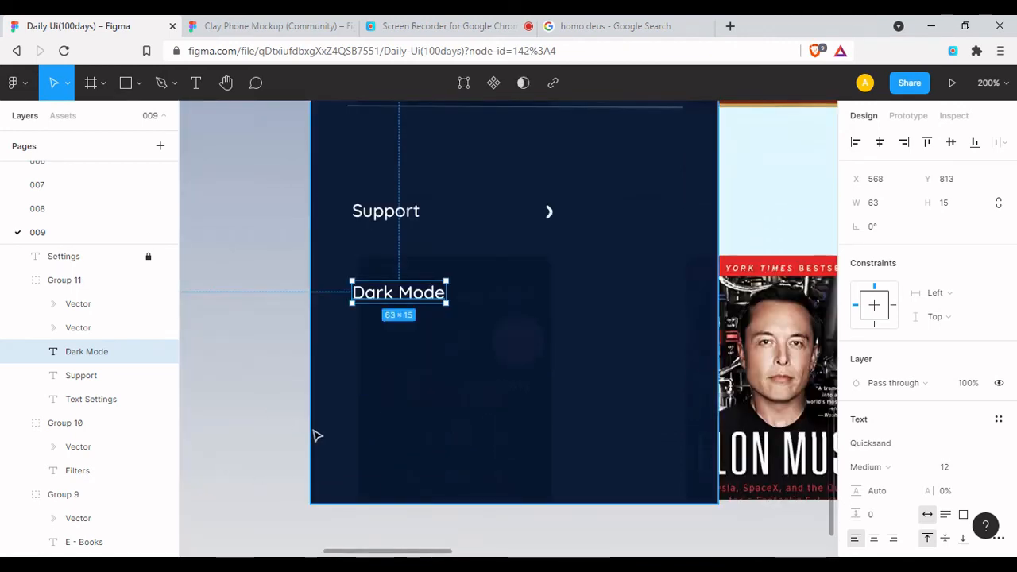
pyautogui.press('r')
pyautogui.moveTo(357, 342); pyautogui.dragTo(437, 364)
pyautogui.moveTo(123, 413); pyautogui.dragTo(109, 306)
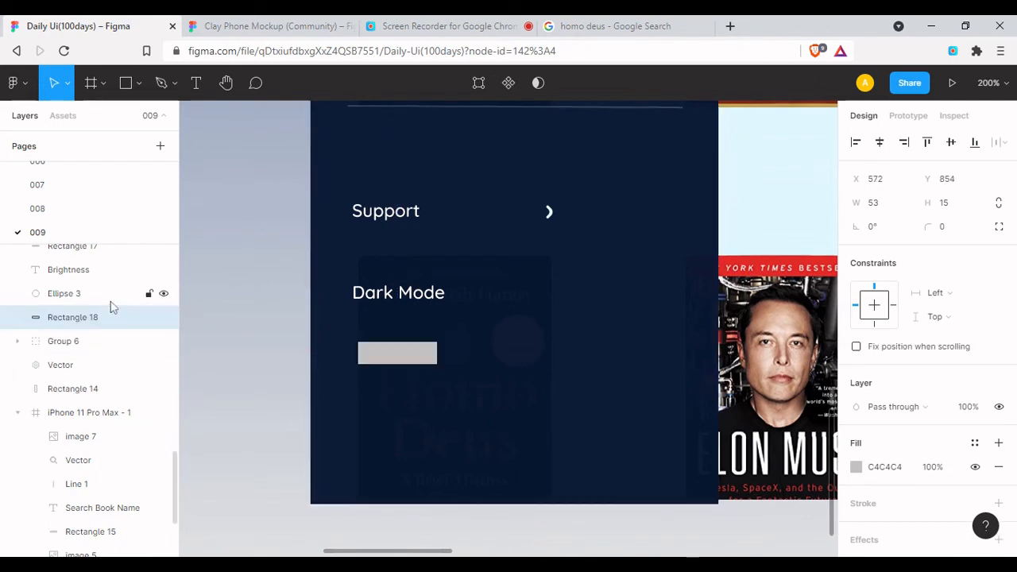
# Round the rectangle's corners to radius 20 and shorten it to about 33 wide, placed at X 575, Y 853
pyautogui.click(954, 229)
pyautogui.write('20')
pyautogui.press('Return')
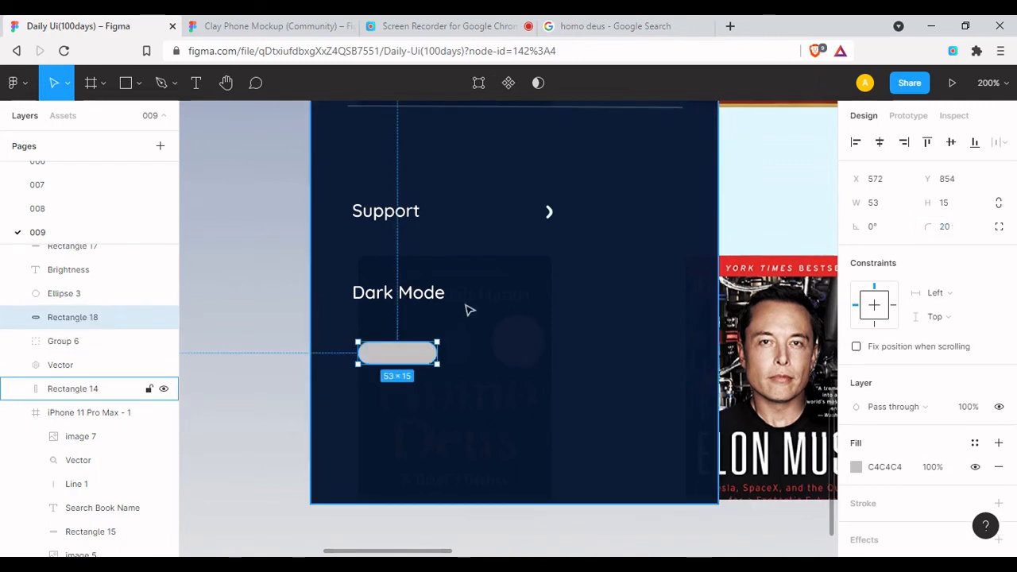
pyautogui.click(405, 352)
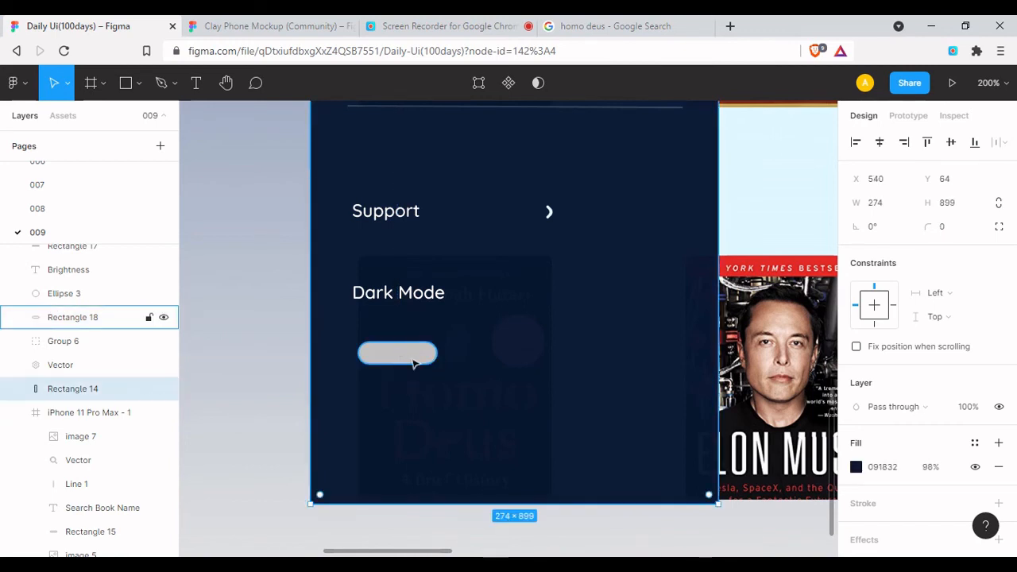
pyautogui.click(420, 355)
pyautogui.moveTo(433, 350); pyautogui.dragTo(391, 357)
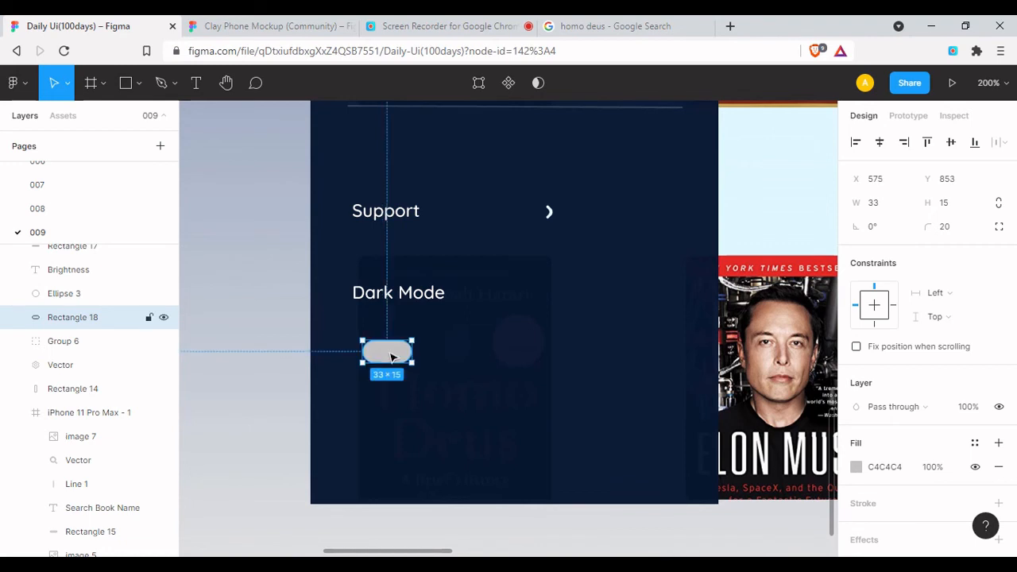
# Place a blue circle near the pill as a color reference, and overlap the pill, narrowed to 27, with a copy at X 591
pyautogui.click(484, 359)
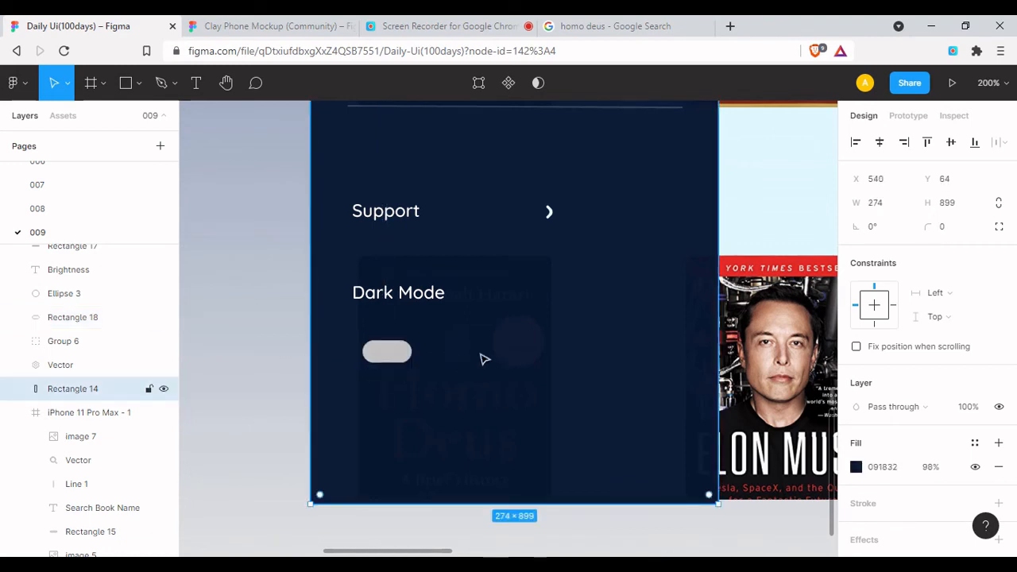
pyautogui.press('o')
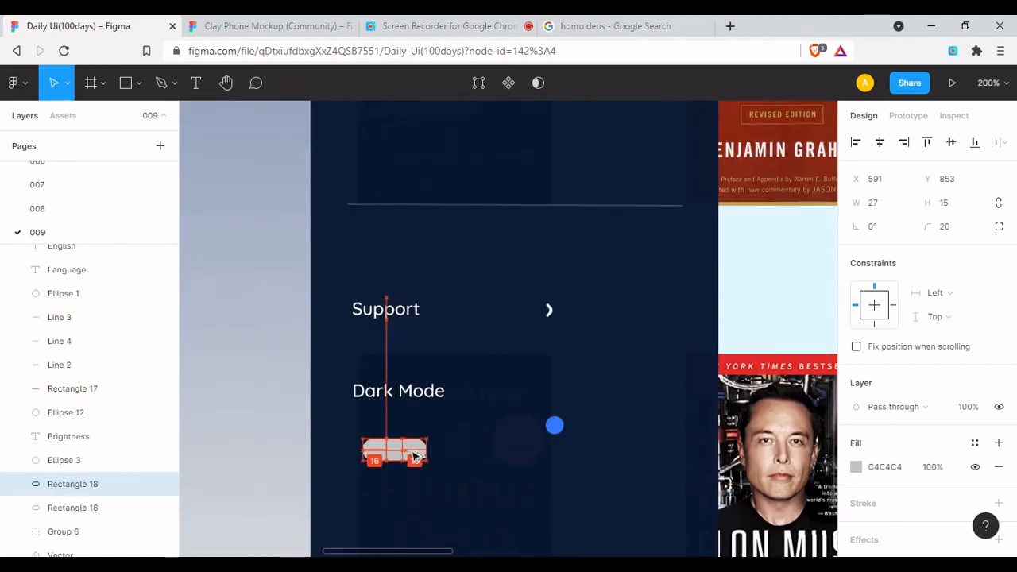
pyautogui.moveTo(387, 453); pyautogui.dragTo(410, 453)
# Fill the front pill with the blue sampled from the reference circle
pyautogui.click(858, 468)
pyautogui.click(681, 390)
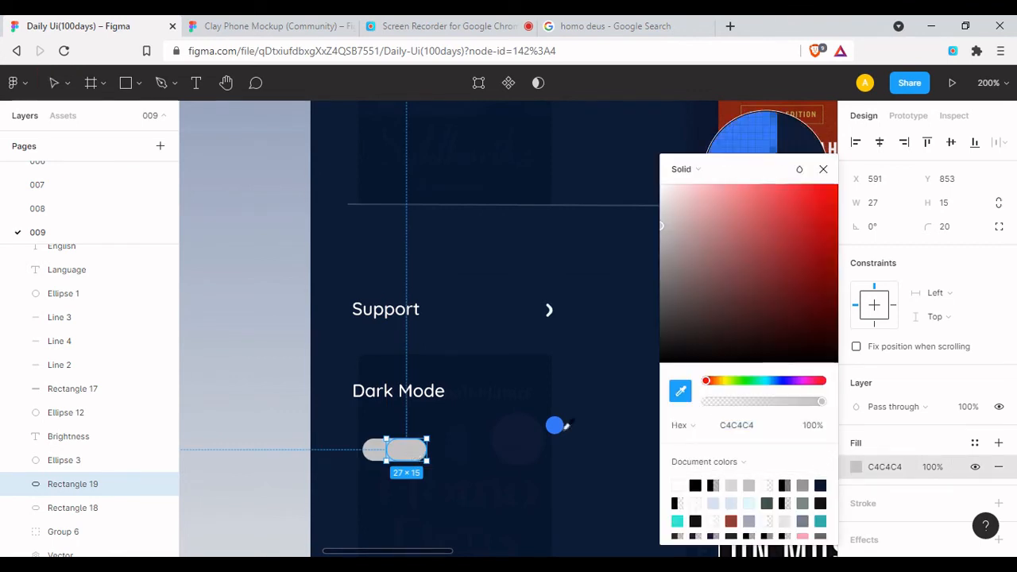
pyautogui.click(557, 426)
pyautogui.click(824, 170)
# Fill the back pill with light blue E0F9FF sampled from the book app's background
pyautogui.click(374, 451)
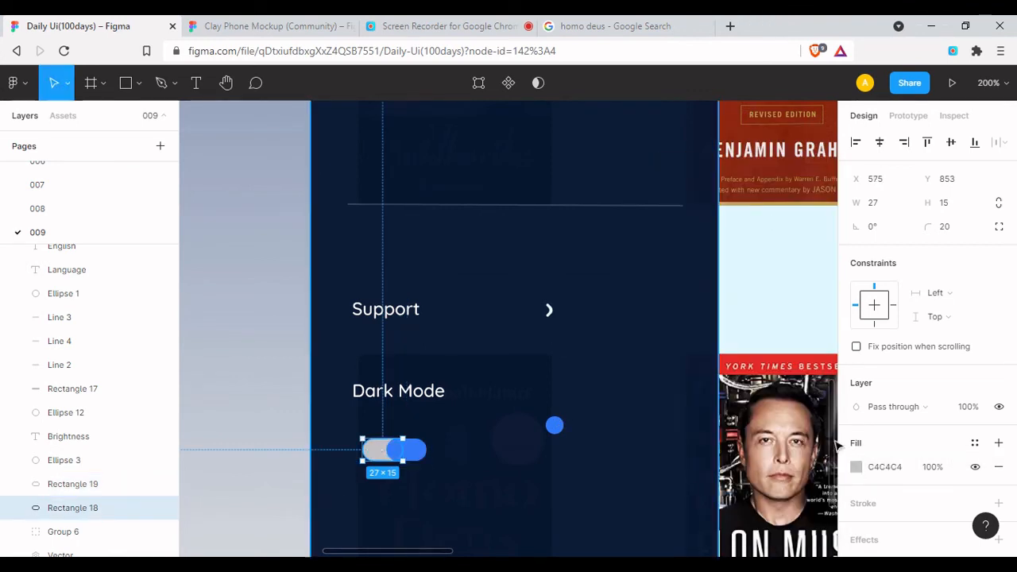
pyautogui.click(855, 467)
pyautogui.click(681, 391)
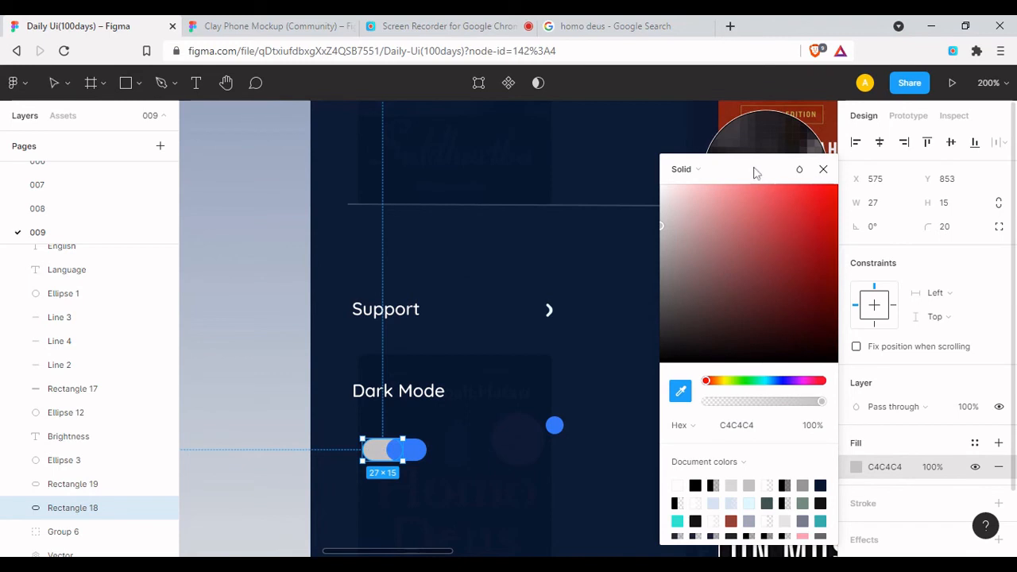
pyautogui.moveTo(755, 174); pyautogui.dragTo(847, 170)
pyautogui.click(740, 290)
pyautogui.click(915, 169)
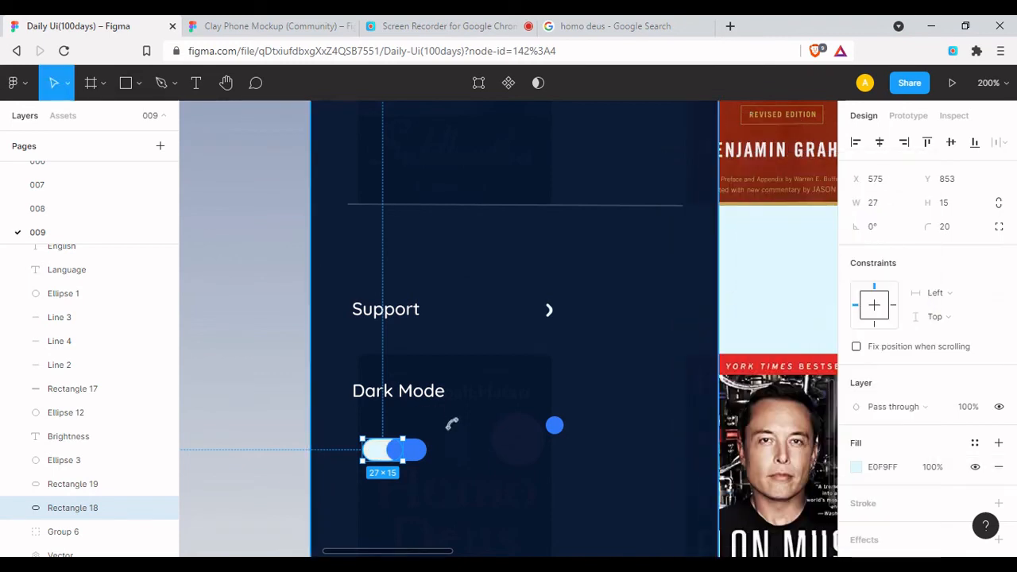
# Delete the blue reference circle beside the toggle
pyautogui.click(451, 424)
pyautogui.click(557, 429)
pyautogui.press('Delete')
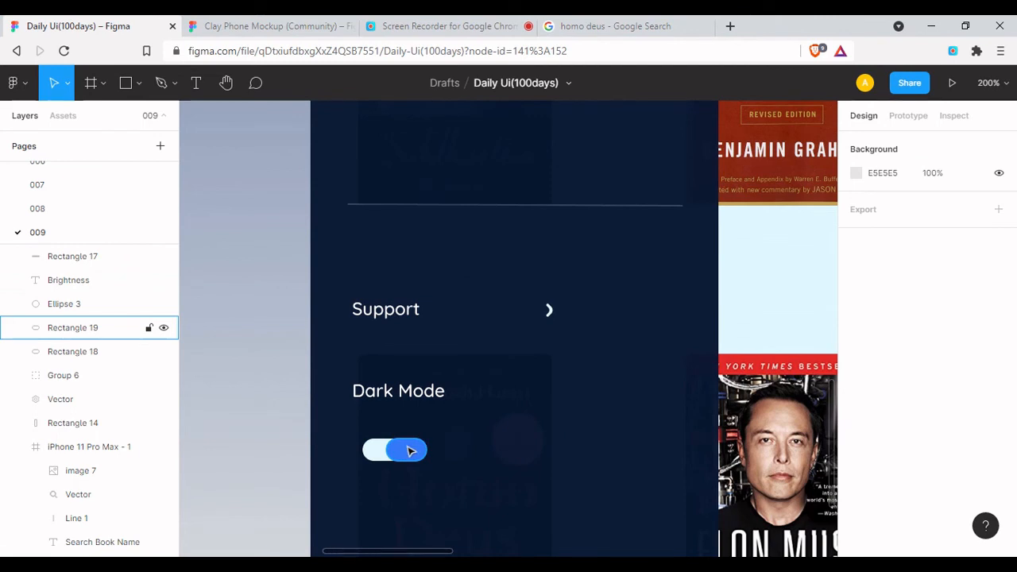
# Shift the light pill to X 605 behind the blue one, group both, and place the group at X 573, Y 851
pyautogui.moveTo(411, 451)
pyautogui.mouseDown()
pyautogui.moveTo(397, 451)
pyautogui.moveTo(429, 449)
pyautogui.mouseUp()
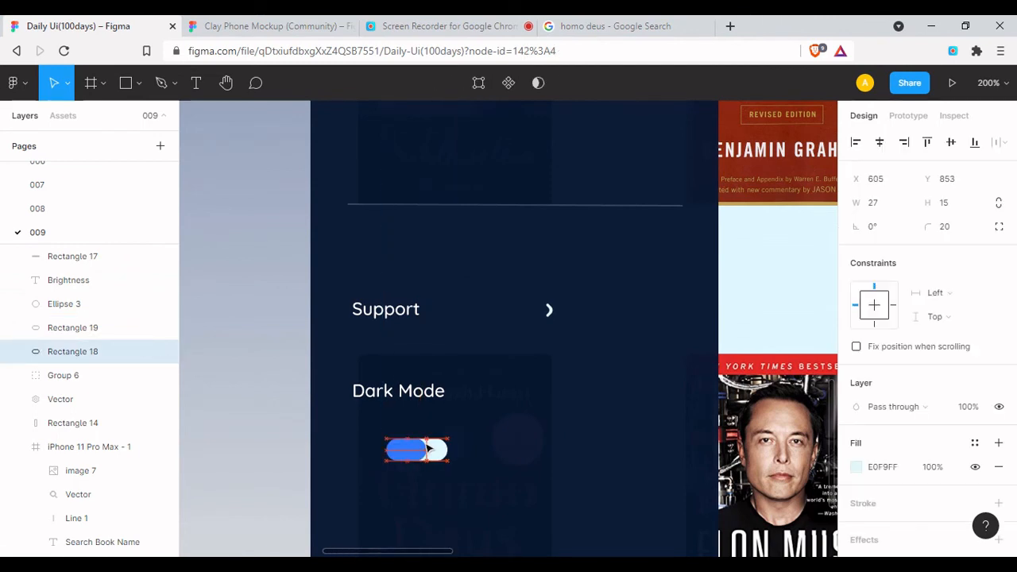
pyautogui.keyDown('shift'); pyautogui.click(421, 451); pyautogui.keyUp('shift')
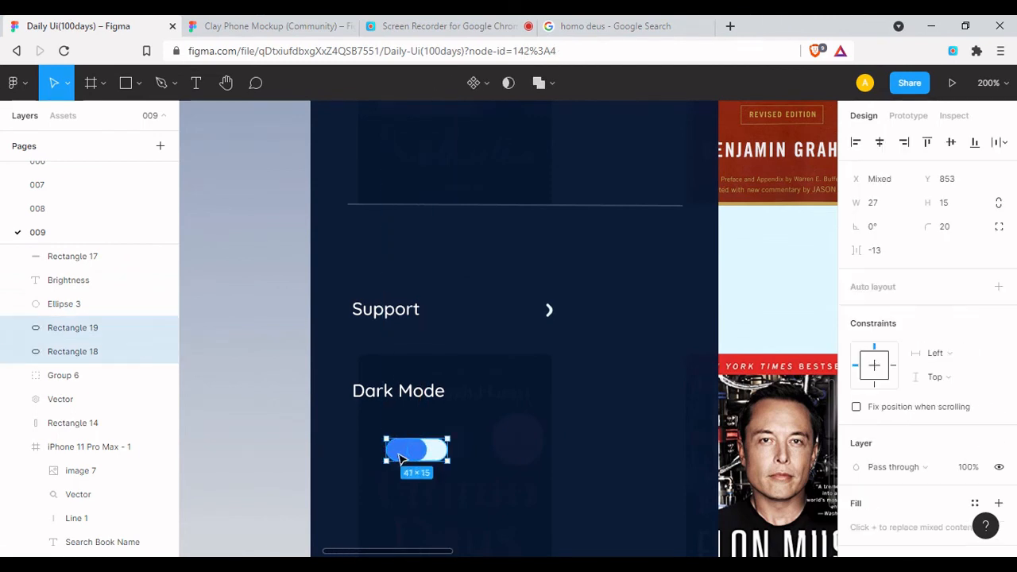
pyautogui.hotkey('ctrl', 'g')
pyautogui.moveTo(423, 452); pyautogui.dragTo(402, 450)
# Add the text "off" at the toggle's light end, trying font sizes 12 and 6 before setting it to 8
pyautogui.press('t')
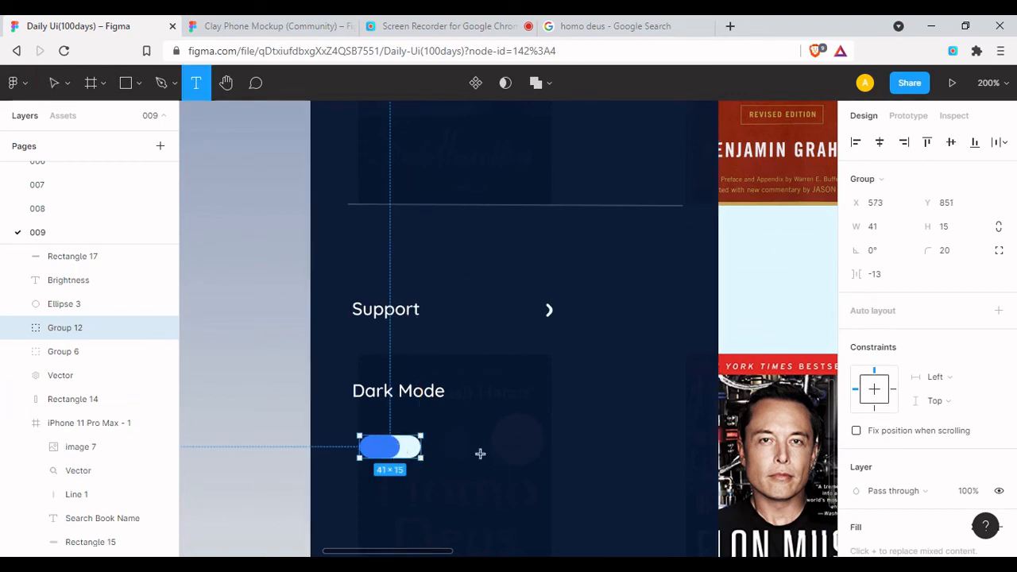
pyautogui.click(404, 446)
pyautogui.write('off')
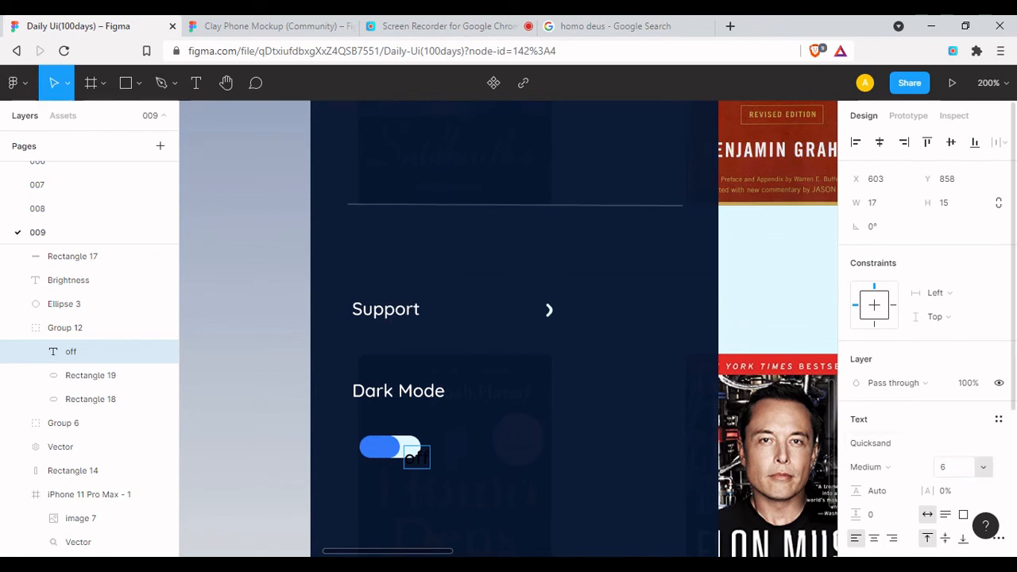
pyautogui.click(971, 468)
pyautogui.write('12')
pyautogui.press('Return')
pyautogui.click(971, 467)
pyautogui.write('6')
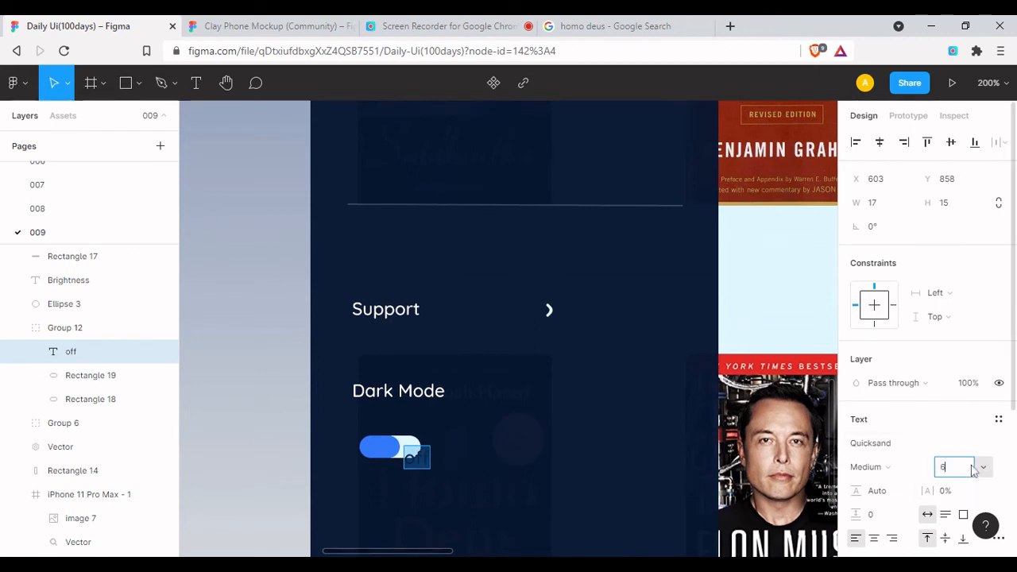
pyautogui.press('Return')
pyautogui.click(951, 468)
pyautogui.write('8')
pyautogui.press('Return')
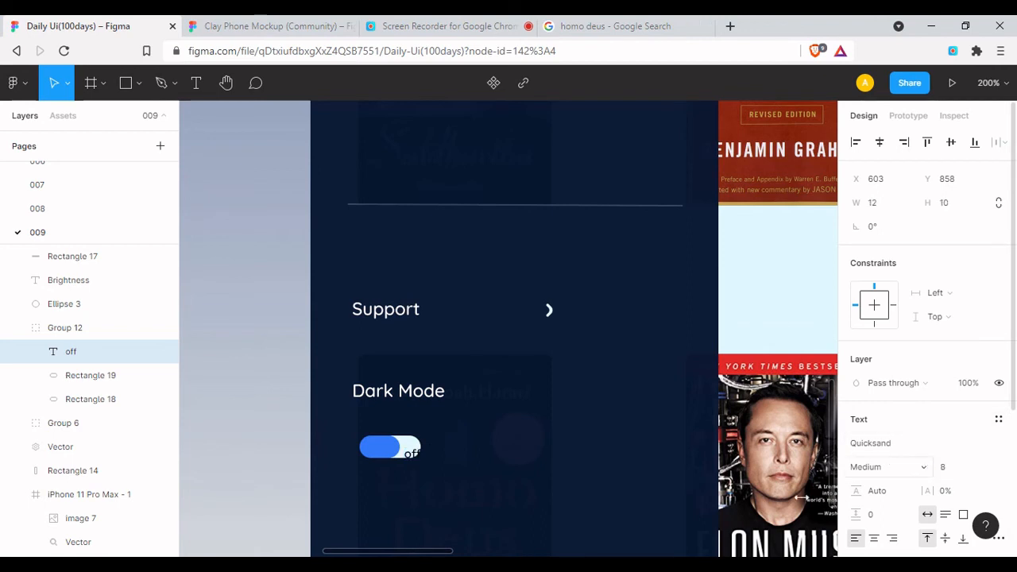
# Position the "off" label inside the toggle's light end at X 601 and reduce its font size to 7
pyautogui.moveTo(411, 454); pyautogui.dragTo(412, 453)
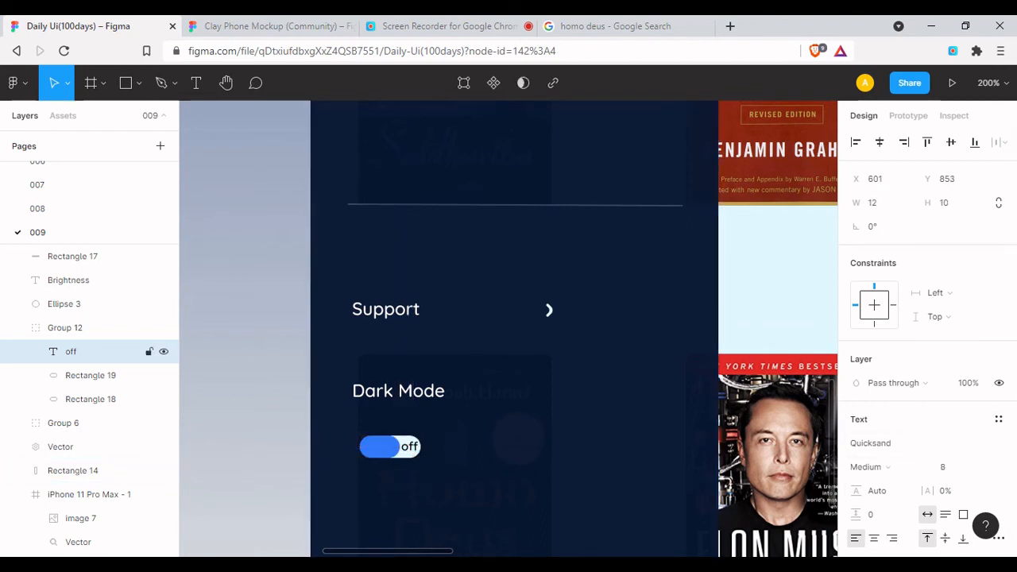
pyautogui.click(951, 467)
pyautogui.write('7')
pyautogui.press('Return')
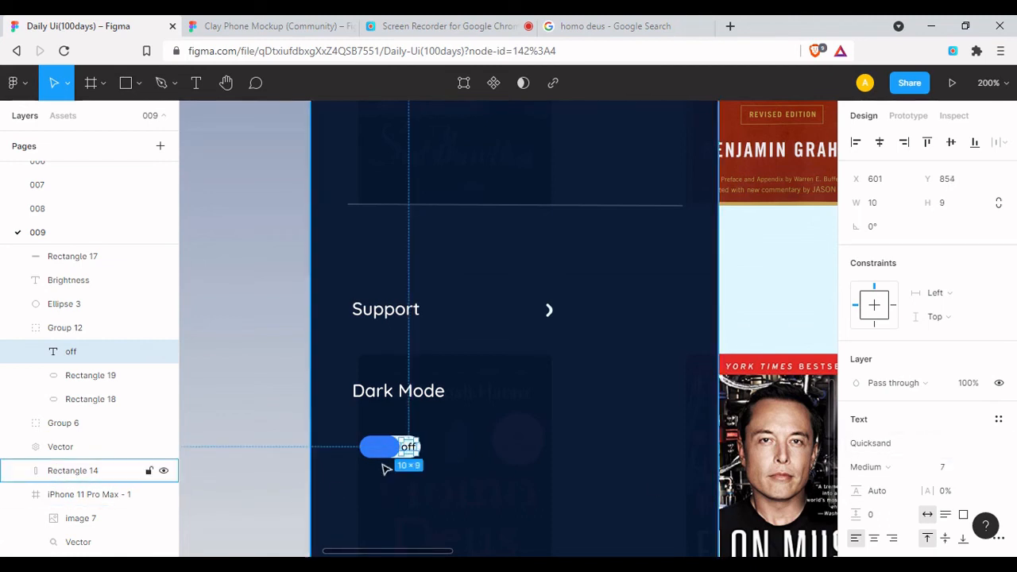
# Set the "off" label's black fill to 50% opacity
pyautogui.scroll(-3, 930, 461)
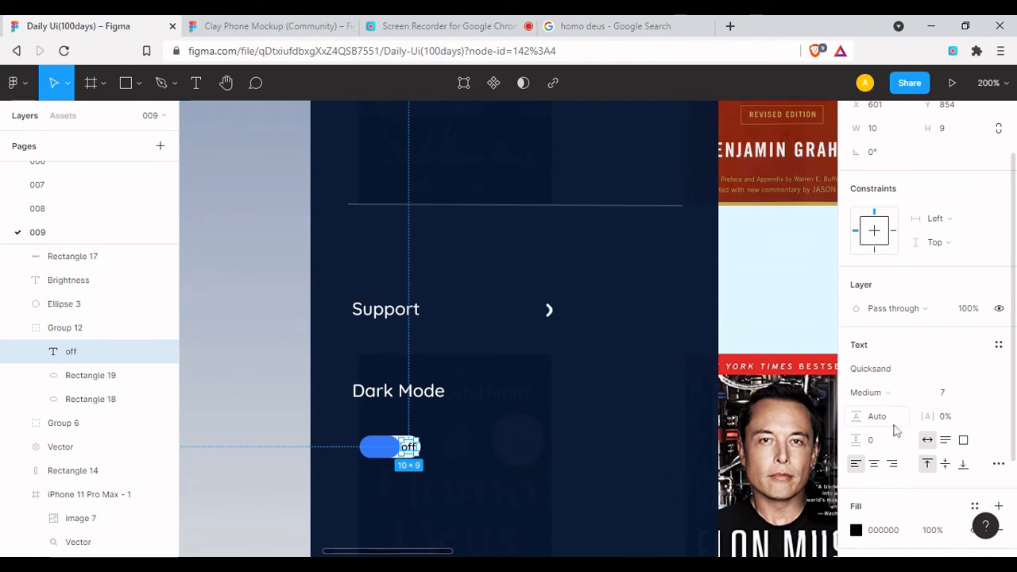
pyautogui.click(933, 530)
pyautogui.write('50')
pyautogui.press('Return')
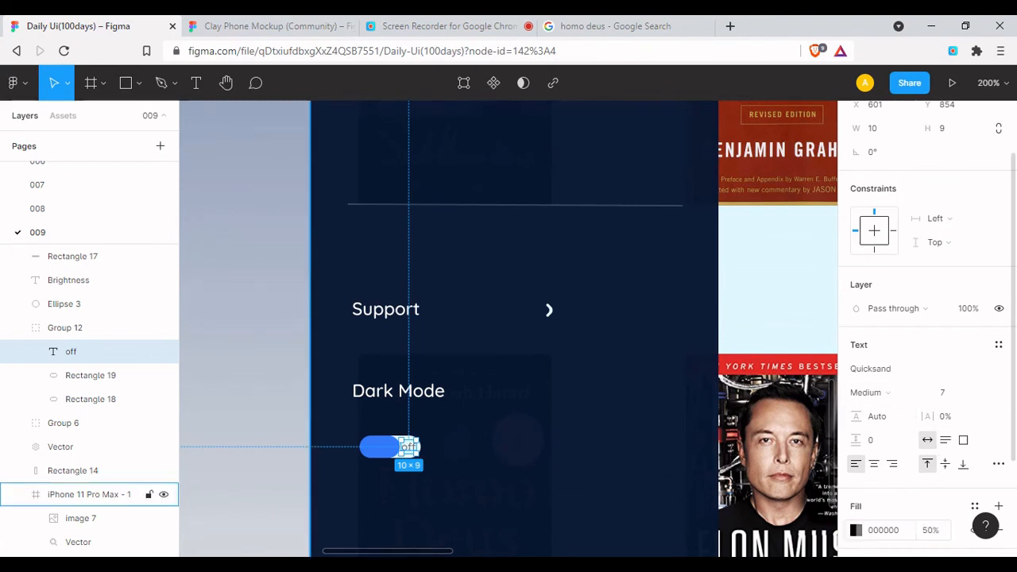
pyautogui.click(406, 470)
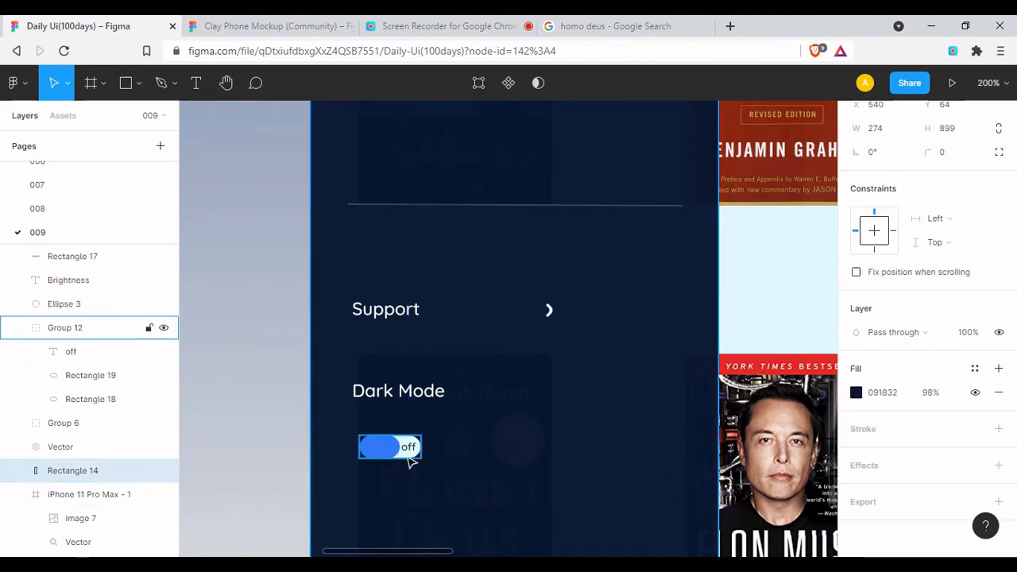
# Duplicate the "off" label onto the blue pill and change the copy's text to "on"
pyautogui.click(411, 454)
pyautogui.doubleClick(403, 448)
pyautogui.moveTo(403, 447); pyautogui.dragTo(382, 450)
pyautogui.click(378, 466)
# Try a white FFFFFF fill on the "on" label and return it to black 000000 at 80% opacity
pyautogui.scroll(-2, 922, 358)
pyautogui.click(856, 456)
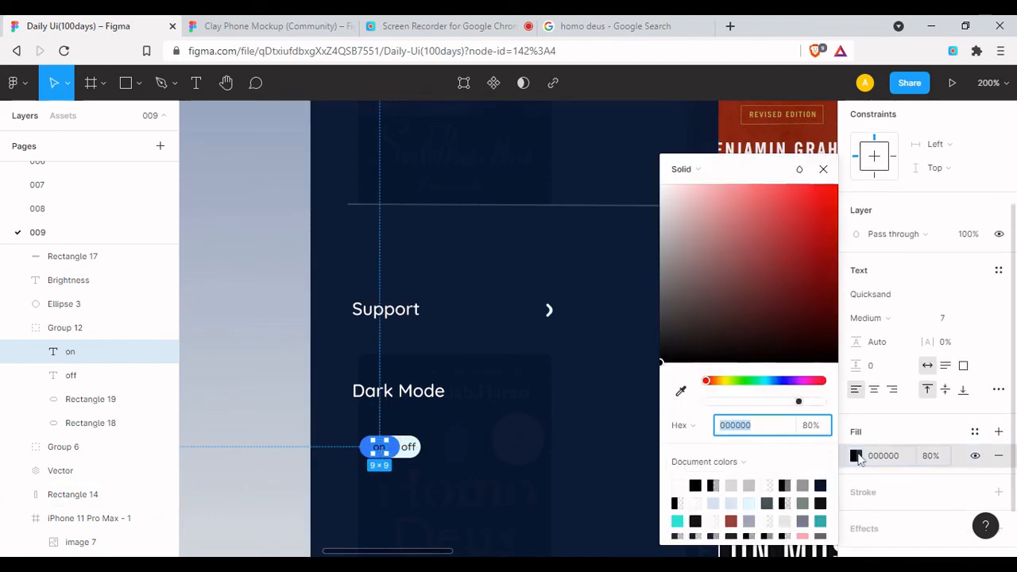
pyautogui.write('ffffff')
pyautogui.press('Return')
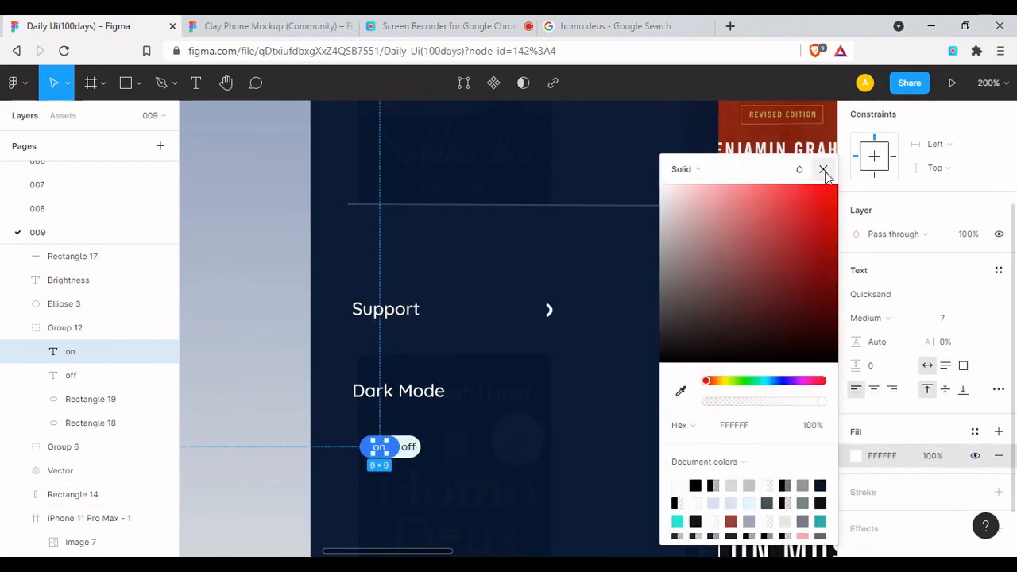
pyautogui.click(696, 486)
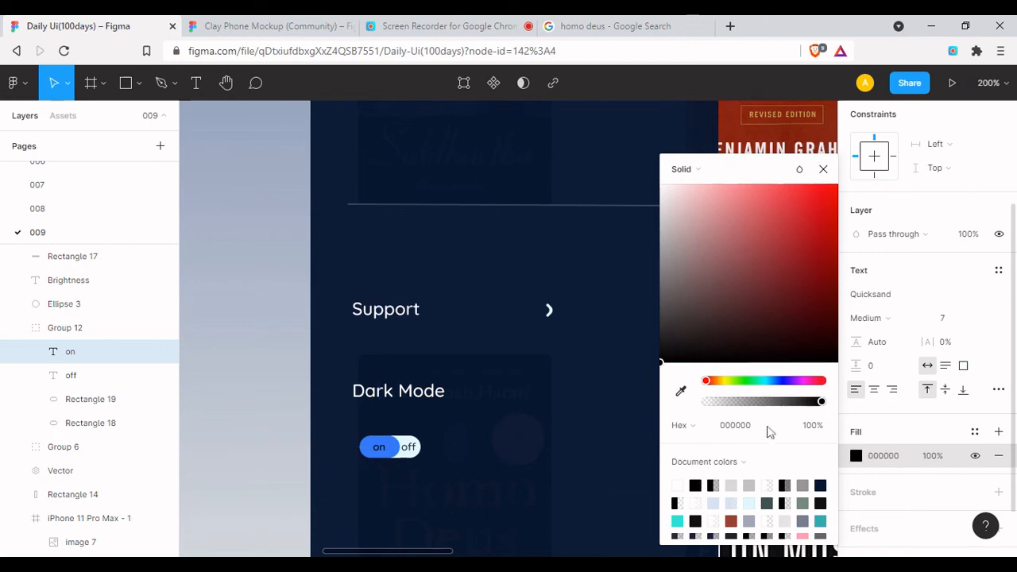
pyautogui.click(813, 426)
pyautogui.write('80')
pyautogui.press('Return')
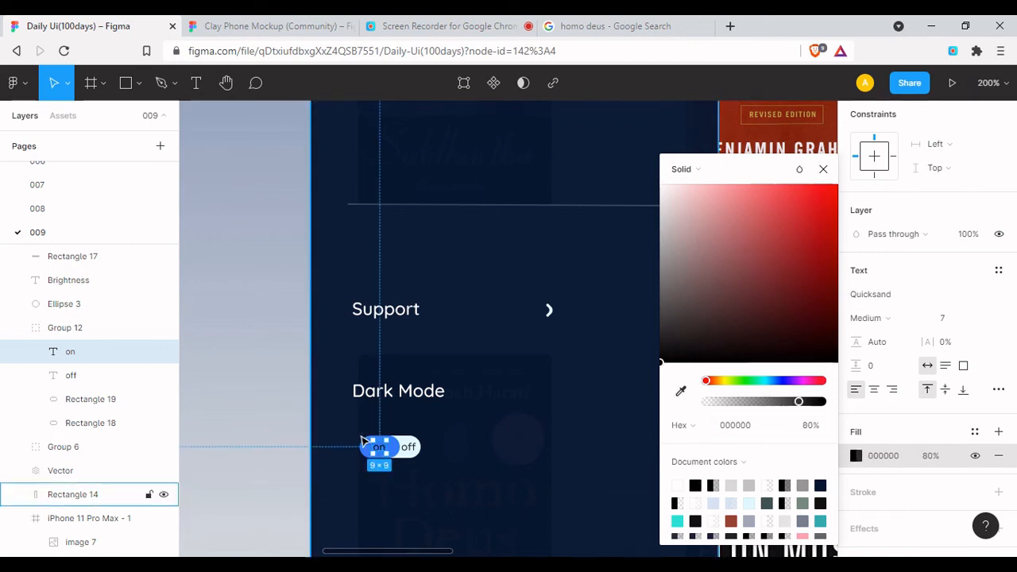
# Swap the toggle labels so "on" sits on the light end and "off" on the blue pill
pyautogui.click(411, 448)
pyautogui.moveTo(384, 449); pyautogui.dragTo(430, 452)
pyautogui.moveTo(410, 448)
pyautogui.mouseDown()
pyautogui.moveTo(383, 452)
pyautogui.moveTo(427, 448)
pyautogui.moveTo(414, 453)
pyautogui.mouseUp()
# Change the fill of the "off" label on the blue pill to white FFFFFF
pyautogui.click(383, 451)
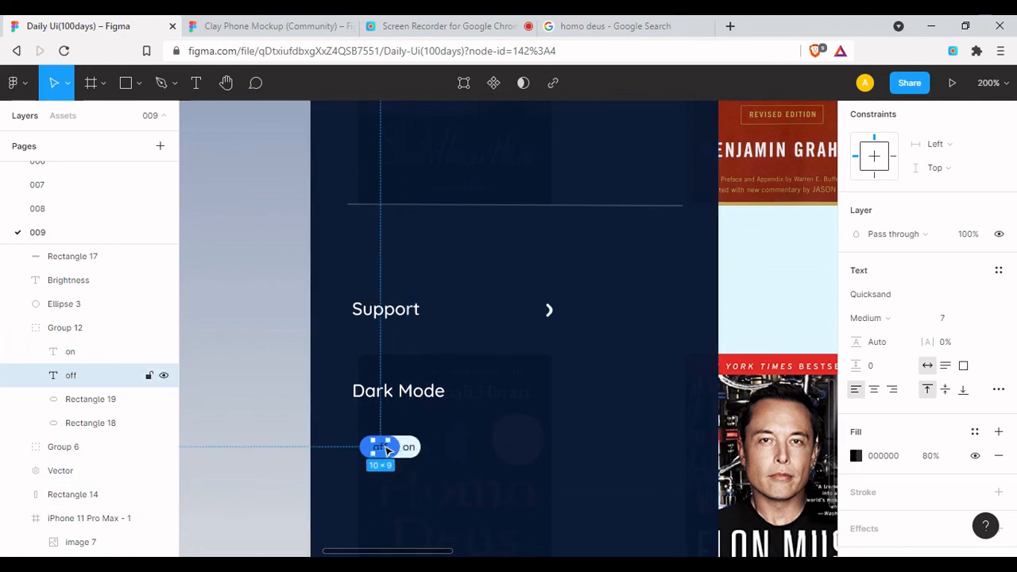
pyautogui.click(856, 455)
pyautogui.click(679, 484)
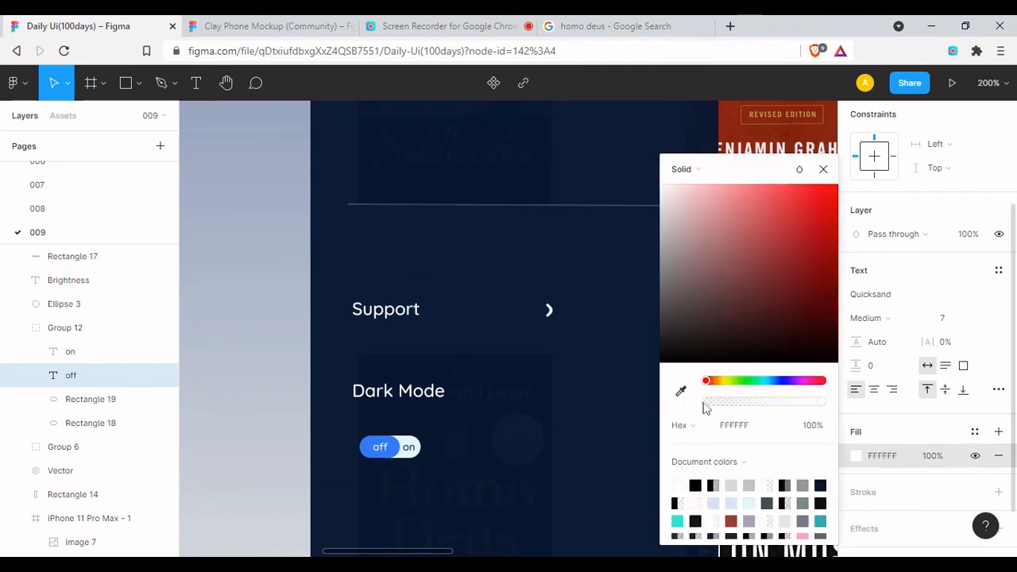
# Select all layers of the Settings screen in Desktop - 1, frame them and combine everything into one group
pyautogui.click(821, 169)
pyautogui.scroll(-5, 627, 341)
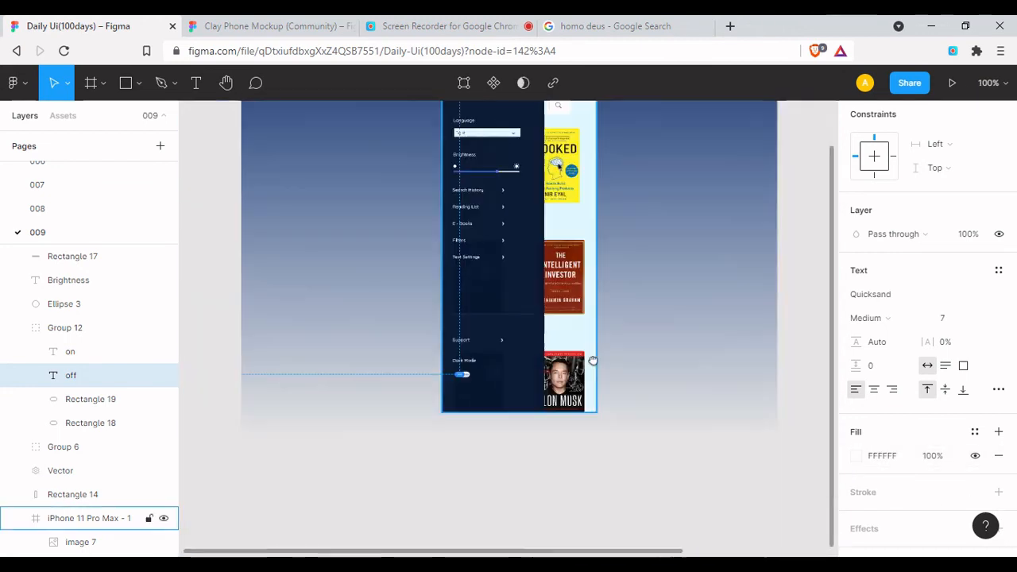
pyautogui.scroll(-5, 572, 318)
pyautogui.press('Escape')
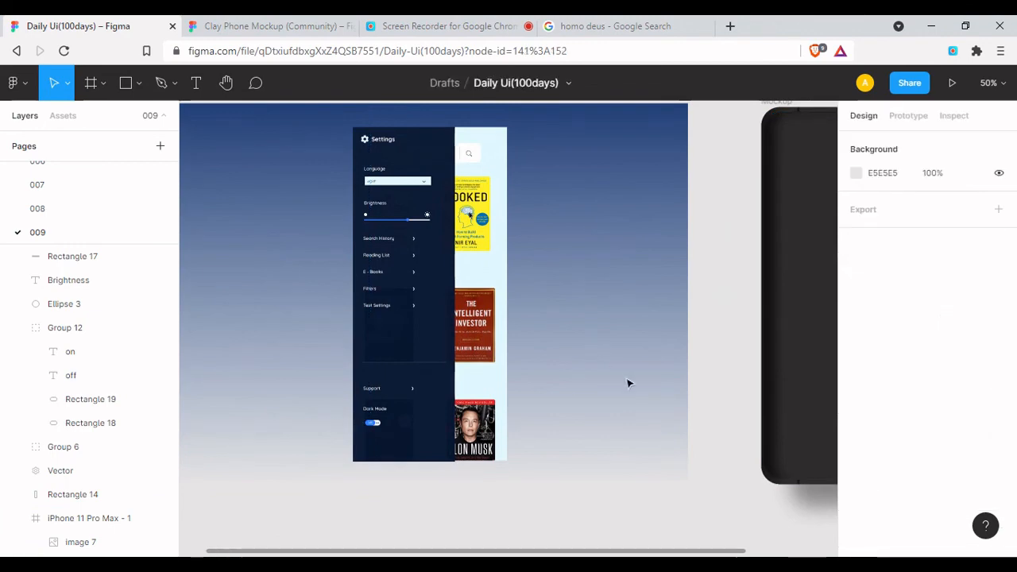
pyautogui.moveTo(324, 129); pyautogui.dragTo(577, 491)
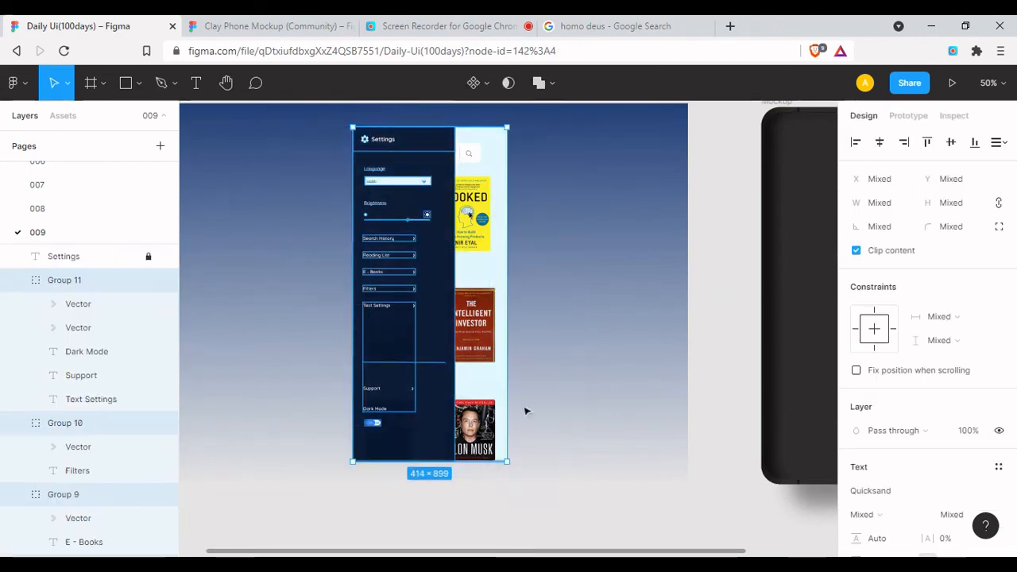
pyautogui.rightClick(435, 381)
pyautogui.click(485, 270)
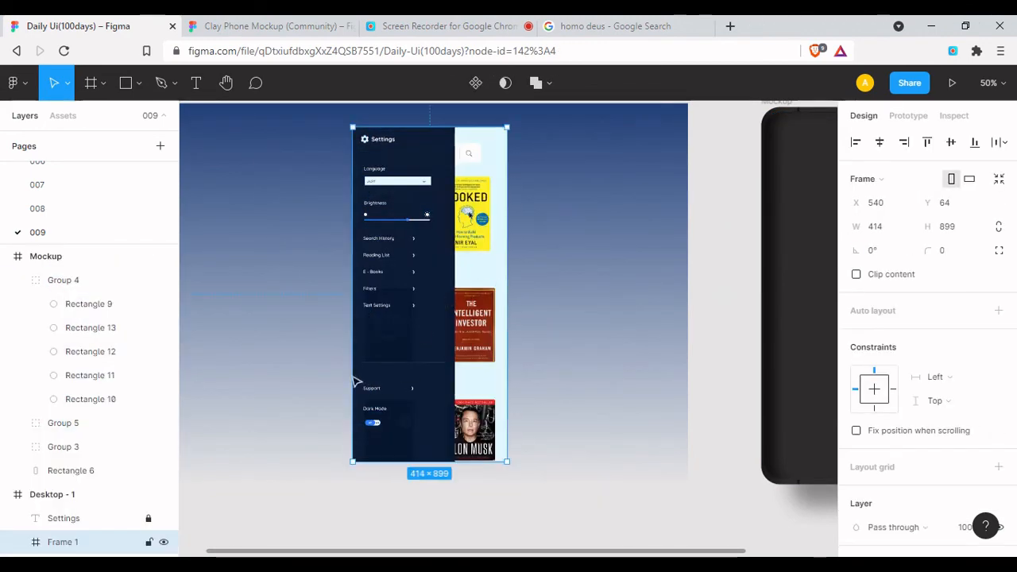
pyautogui.press('-')
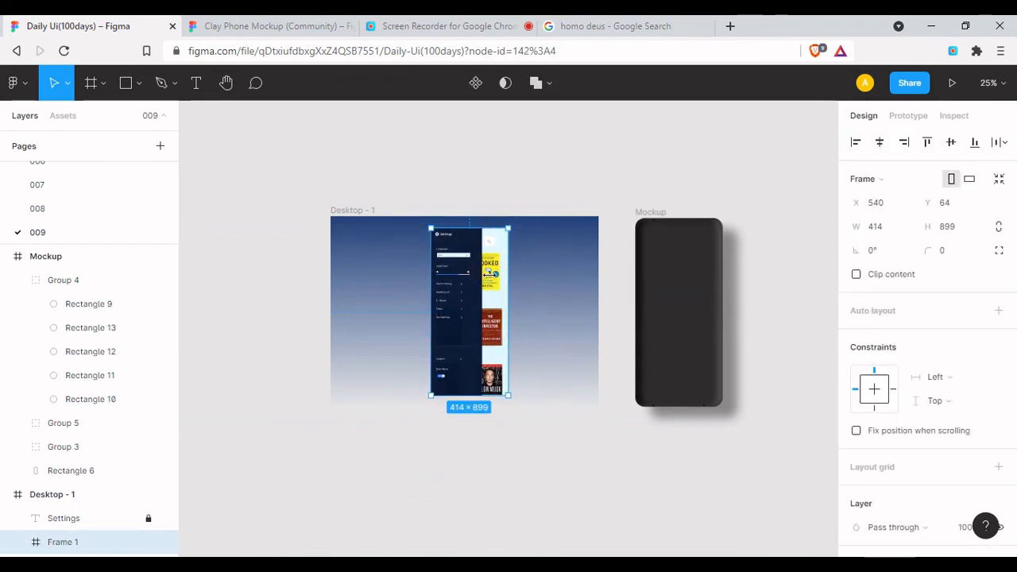
pyautogui.hotkey('ctrl', 'g')
pyautogui.press('+')
# Add a 1x PNG export setting to the Settings screen group and export it as Group 13.png
pyautogui.scroll(-3, 934, 397)
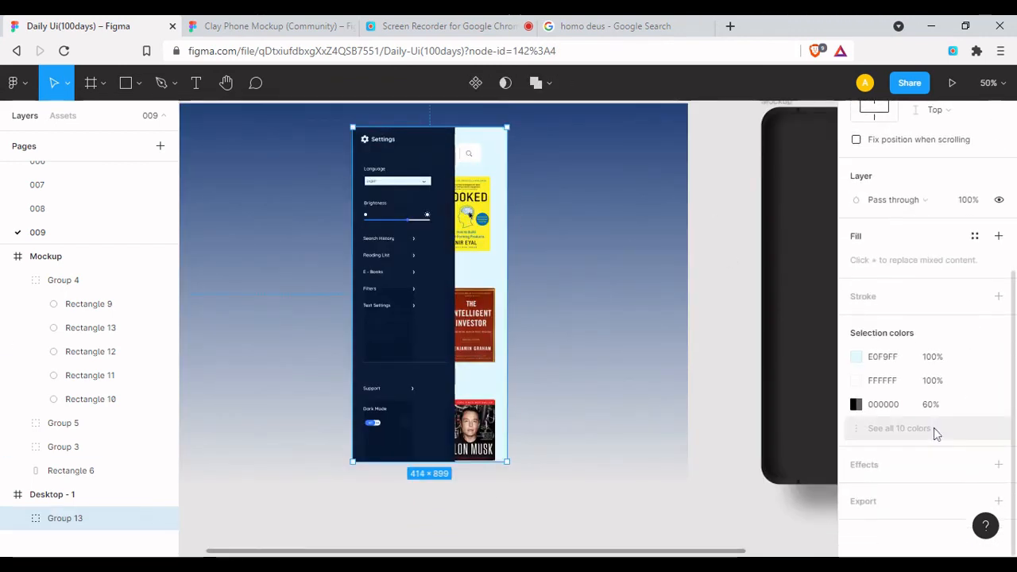
pyautogui.click(999, 500)
pyautogui.scroll(-3, 983, 303)
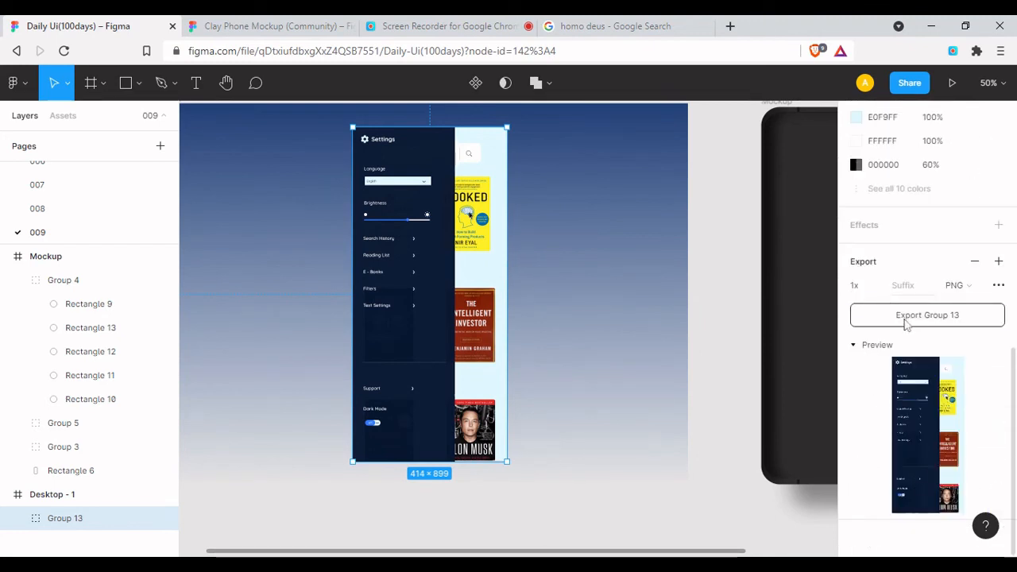
pyautogui.press('Return')
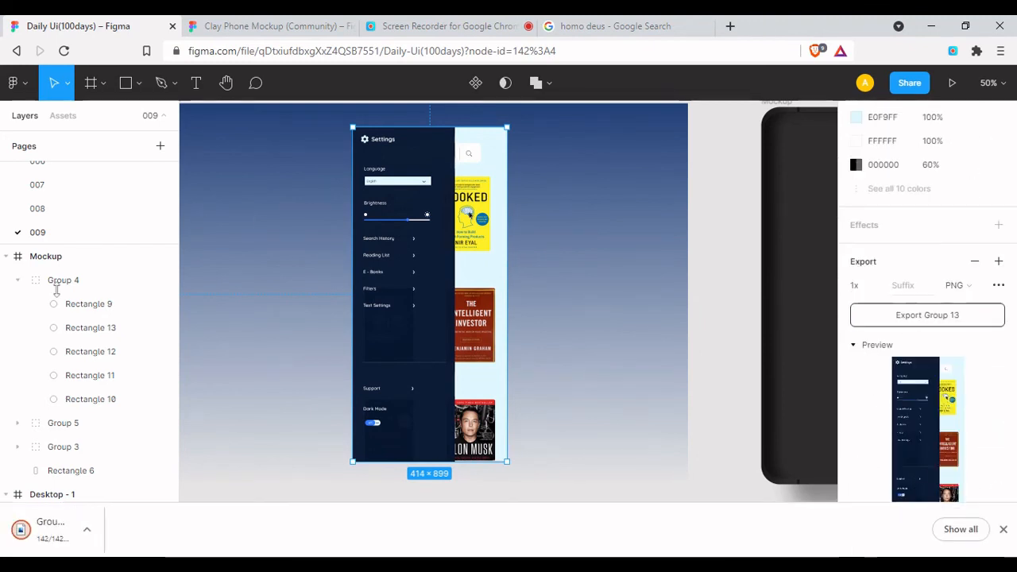
# Duplicate the Desktop - 1 frame below the original and move the copy's Settings screen group onto the empty canvas beside it
pyautogui.press('-')
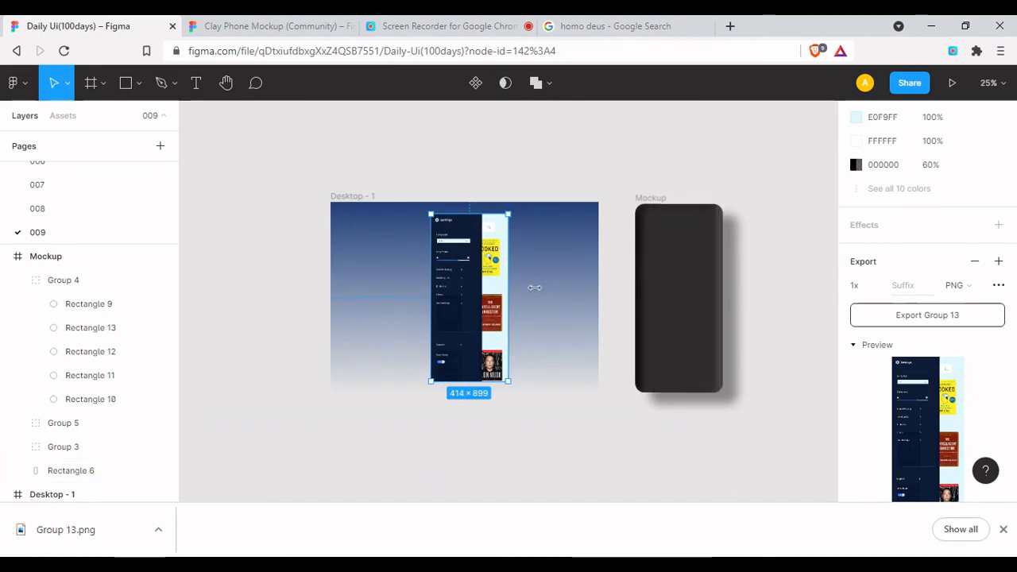
pyautogui.hscroll(3, 445, 279)
pyautogui.click(211, 185)
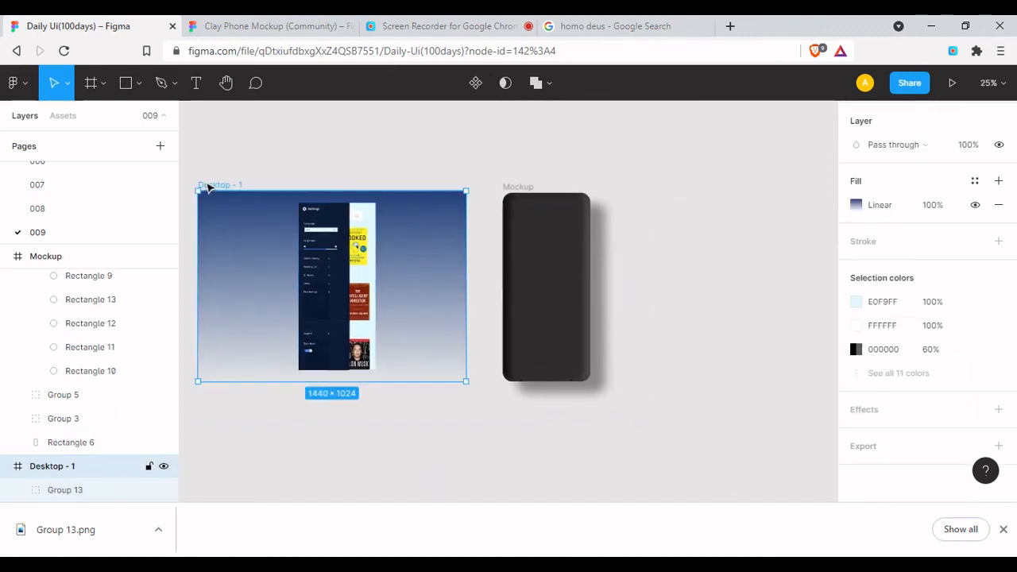
pyautogui.moveTo(211, 187); pyautogui.dragTo(211, 115)
pyautogui.moveTo(229, 157); pyautogui.dragTo(232, 398)
pyautogui.scroll(-3, 457, 373)
pyautogui.click(345, 329)
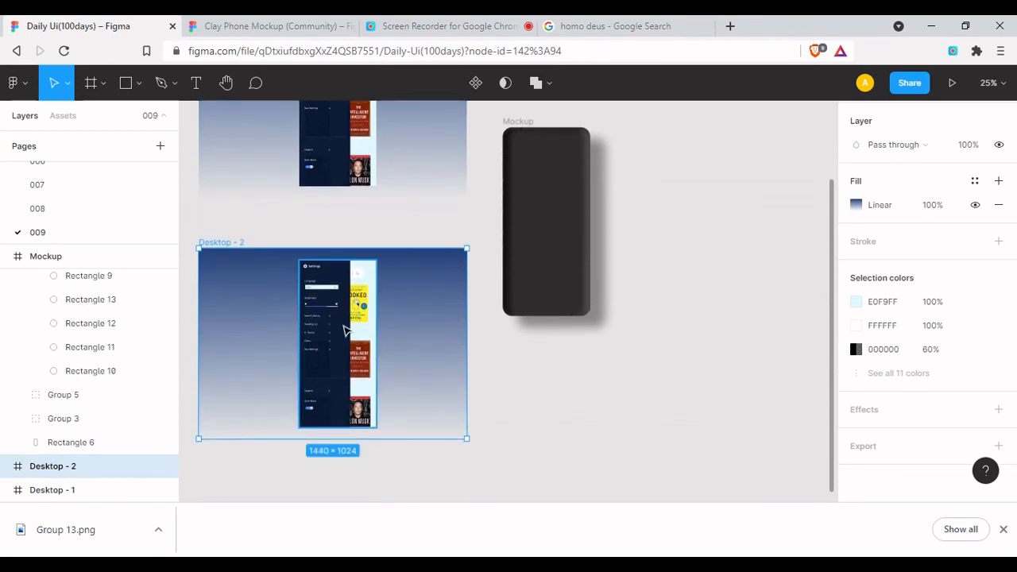
pyautogui.moveTo(345, 329); pyautogui.dragTo(643, 357)
pyautogui.click(557, 245)
pyautogui.moveTo(557, 246); pyautogui.dragTo(340, 374)
pyautogui.hotkey('ctrl', 'z')
# Move the whole Mockup phone frame onto the Desktop - 2 background
pyautogui.click(514, 123)
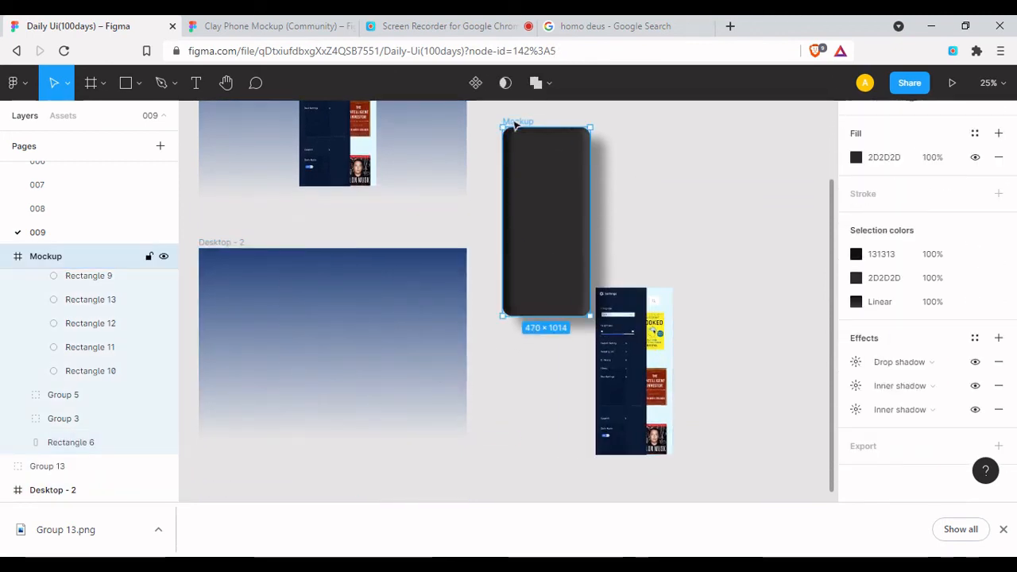
pyautogui.click(710, 123)
pyautogui.moveTo(518, 132); pyautogui.dragTo(287, 240)
# Enlarge the Desktop - 2 frame in width and height and center the phone mockup inside it
pyautogui.click(464, 339)
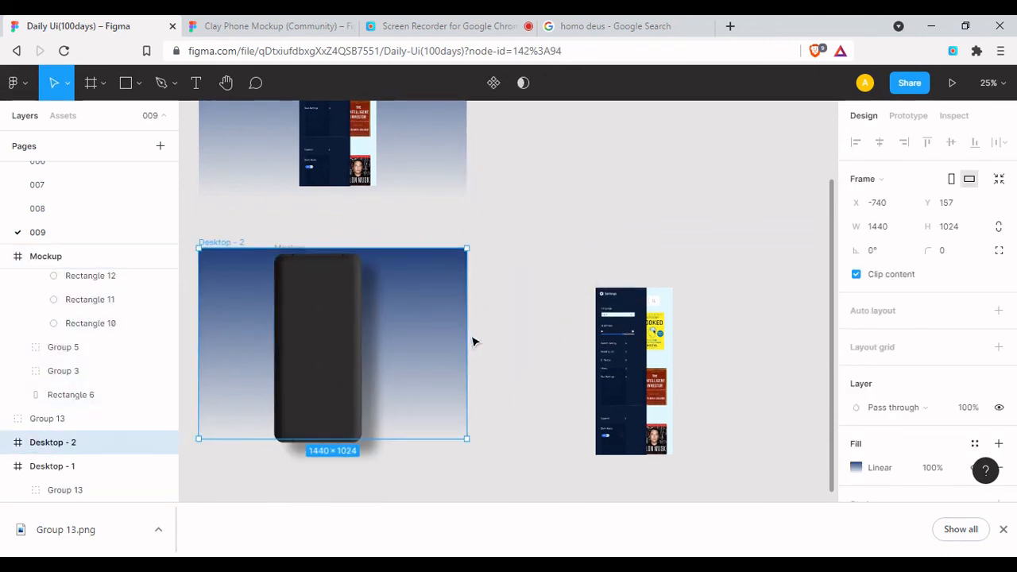
pyautogui.moveTo(468, 342); pyautogui.dragTo(492, 344)
pyautogui.moveTo(362, 438); pyautogui.dragTo(363, 417)
pyautogui.click(332, 301)
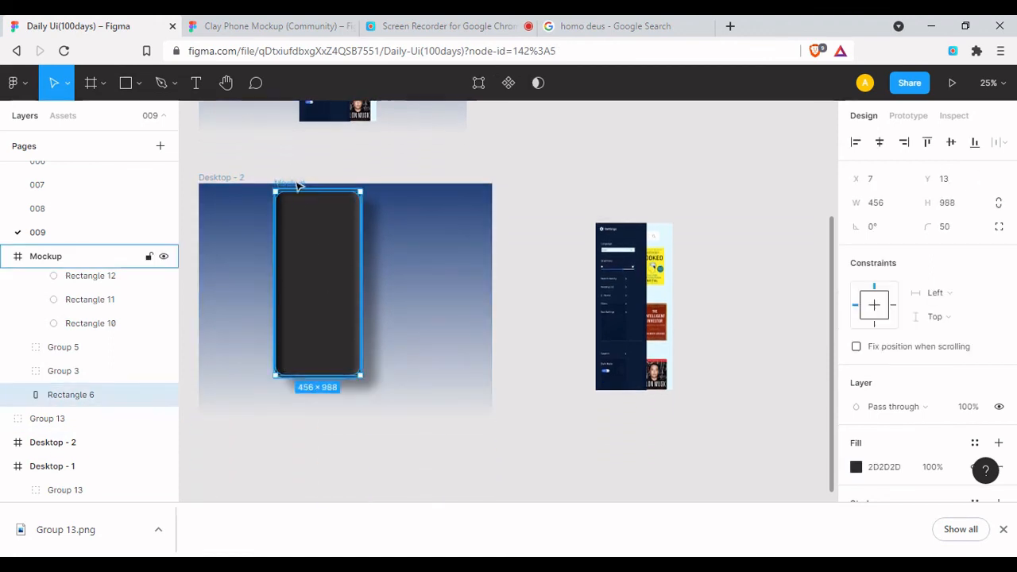
pyautogui.click(291, 183)
pyautogui.moveTo(294, 185); pyautogui.dragTo(326, 212)
# Try placing the Settings screen group on the phone mockup, nudging it to X 29, Y 65
pyautogui.moveTo(618, 272); pyautogui.dragTo(346, 326)
pyautogui.press('Up')
pyautogui.press('Up')
pyautogui.press('Up')
pyautogui.press('Up')
pyautogui.press('Right')
pyautogui.press('Right')
pyautogui.press('Right')
pyautogui.press('Right')
pyautogui.press('Right')
pyautogui.press('Right')
pyautogui.press('Right')
pyautogui.press('Right')
pyautogui.press('Right')
pyautogui.press('Right')
pyautogui.press('Right')
pyautogui.press('Right')
pyautogui.press('Right')
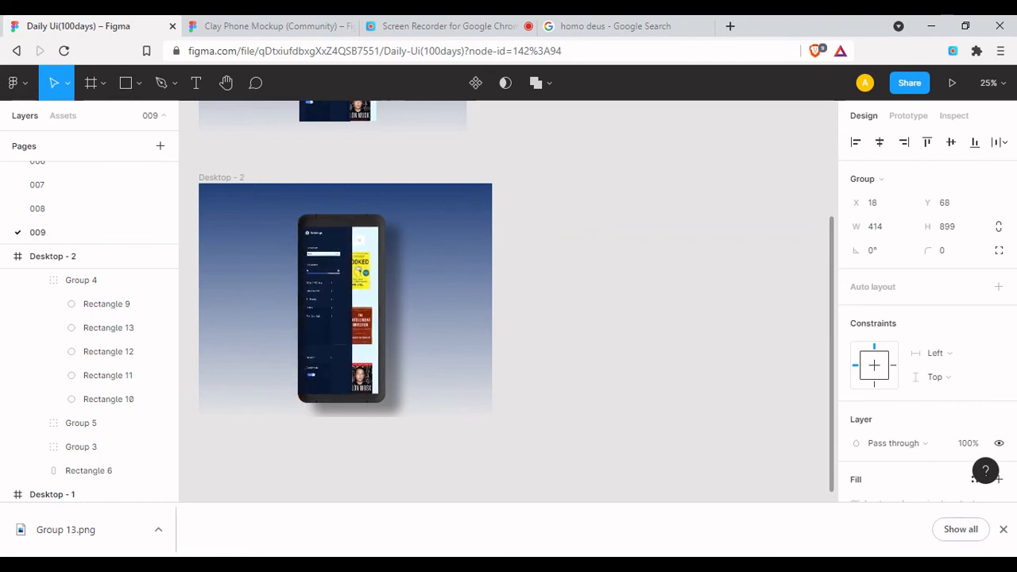
pyautogui.press('Right')
pyautogui.press('Right')
pyautogui.press('Right')
pyautogui.press('Up')
pyautogui.press('Up')
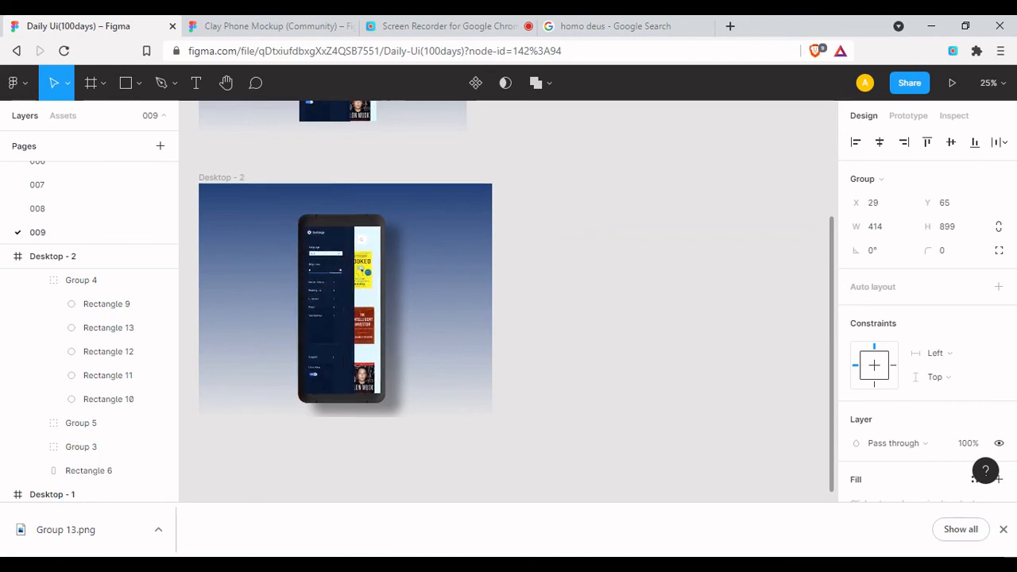
# Delete the Settings screen group from the mockup and place the exported Group 13.png image on the phone in its stead
pyautogui.press('Delete')
pyautogui.moveTo(71, 530); pyautogui.dragTo(332, 335)
pyautogui.hotkey('ctrl', '+')
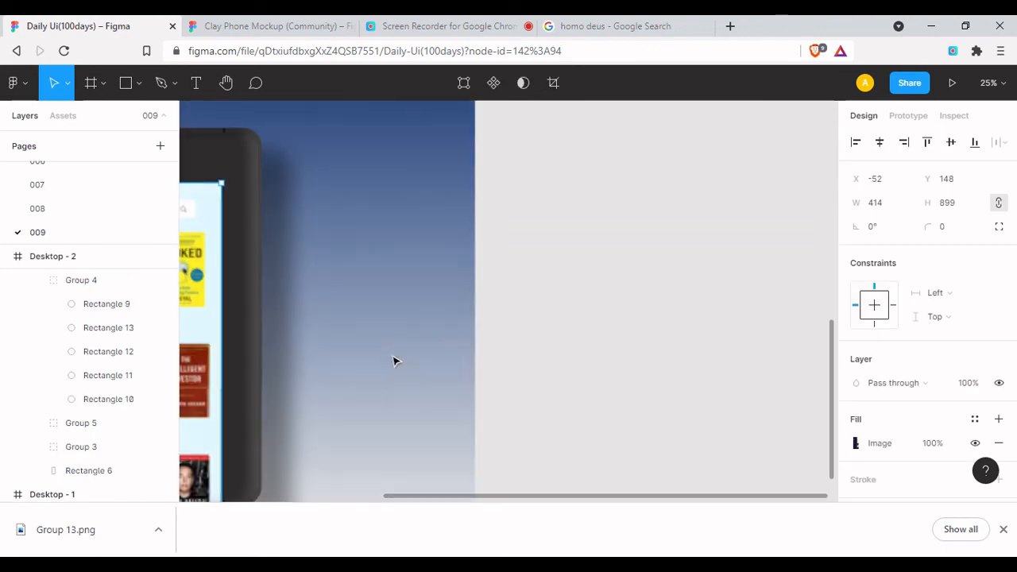
pyautogui.moveTo(323, 297); pyautogui.dragTo(516, 264)
pyautogui.moveTo(372, 308); pyautogui.dragTo(398, 305)
# Stretch the placed screen image to 456 × 962 at X 7, Y 39 so it spans the phone's width
pyautogui.moveTo(374, 132); pyautogui.dragTo(374, 114)
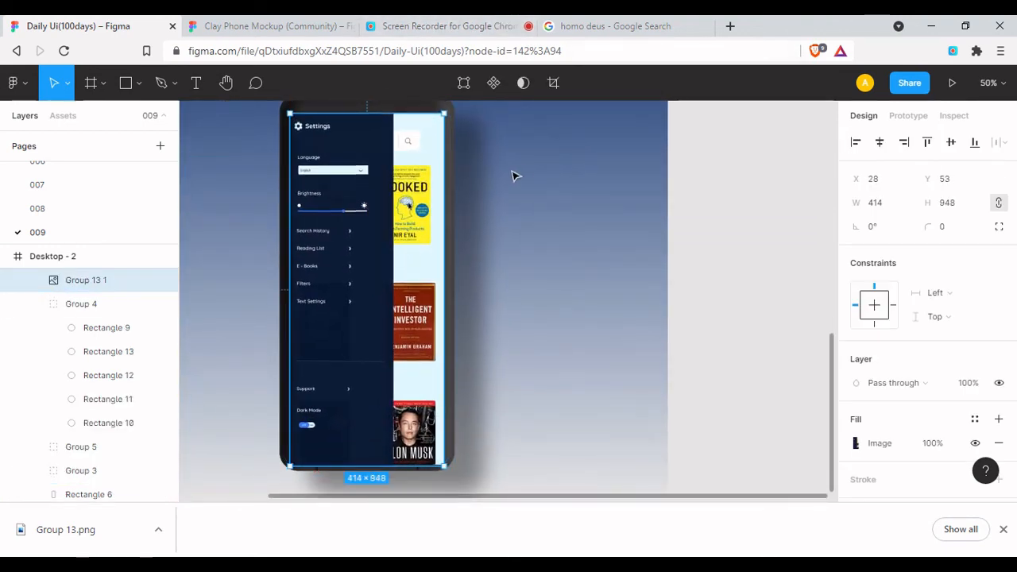
pyautogui.scroll(2, 554, 207)
pyautogui.moveTo(432, 153); pyautogui.dragTo(423, 149)
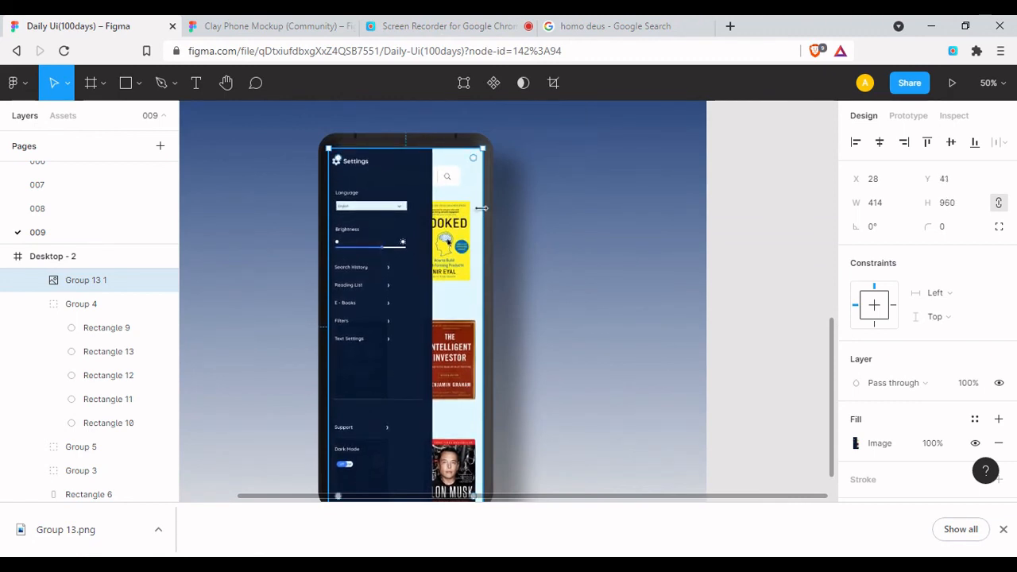
pyautogui.moveTo(482, 208); pyautogui.dragTo(491, 208)
pyautogui.moveTo(322, 228); pyautogui.dragTo(322, 227)
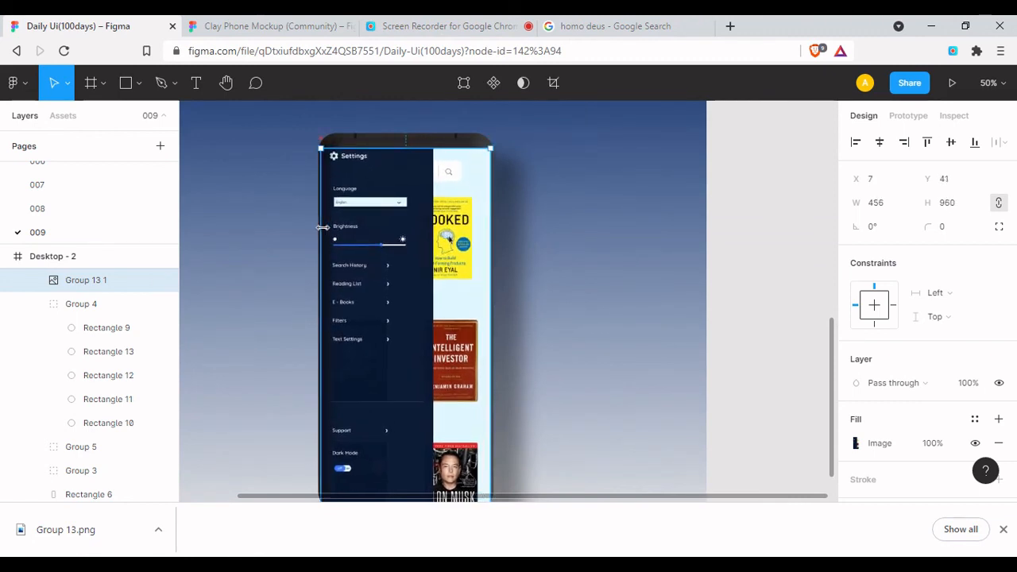
pyautogui.moveTo(400, 147); pyautogui.dragTo(390, 147)
# Set the screen image's corner radius to 50 to match the Mockup frame
pyautogui.scroll(-3, 442, 287)
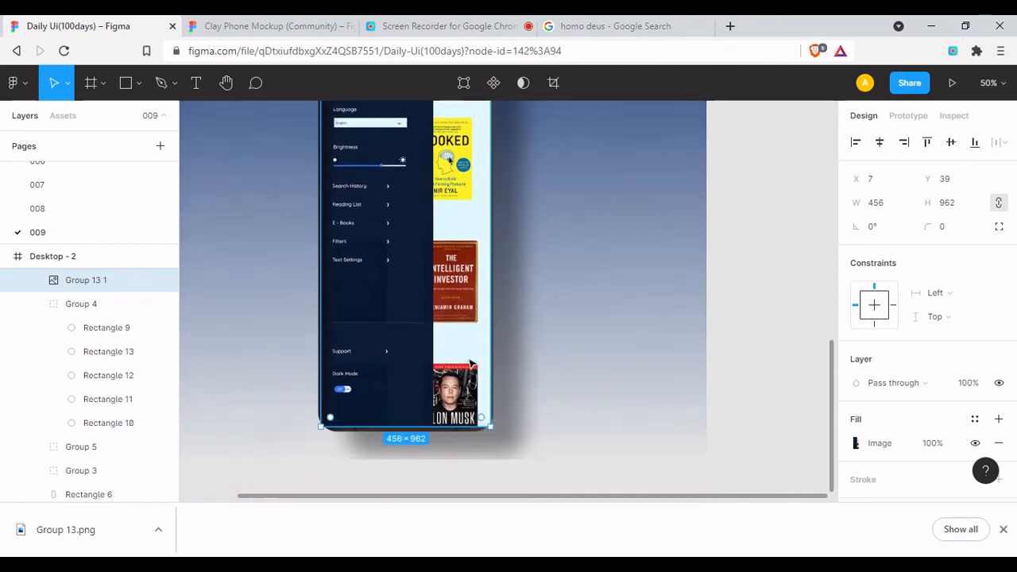
pyautogui.click(541, 390)
pyautogui.click(477, 373)
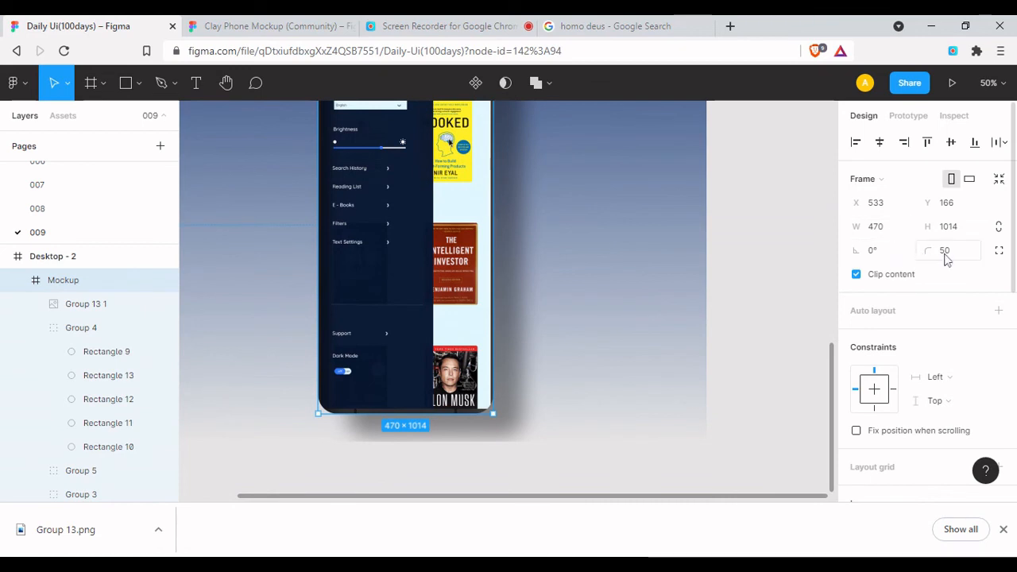
pyautogui.click(450, 366)
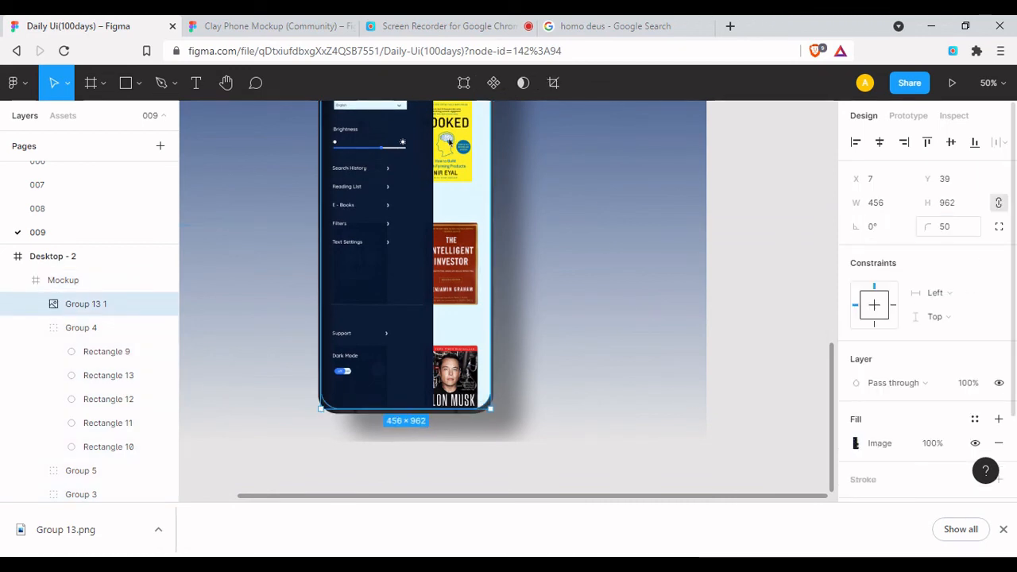
# Extend the screen image's upper edge to Y 13, giving a height of 988 and keeping the width at 456
pyautogui.scroll(6, 454, 323)
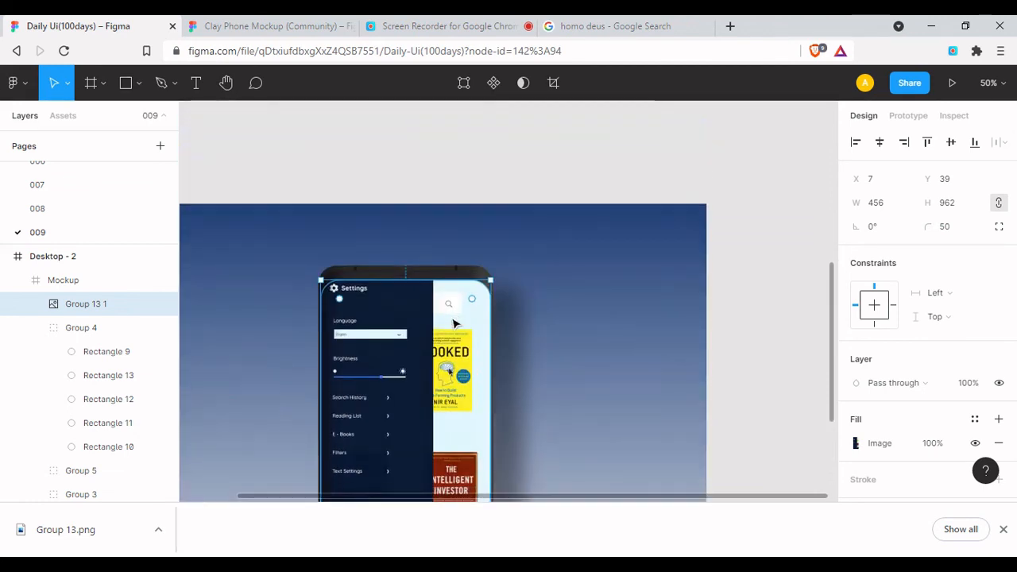
pyautogui.moveTo(443, 278); pyautogui.dragTo(443, 279)
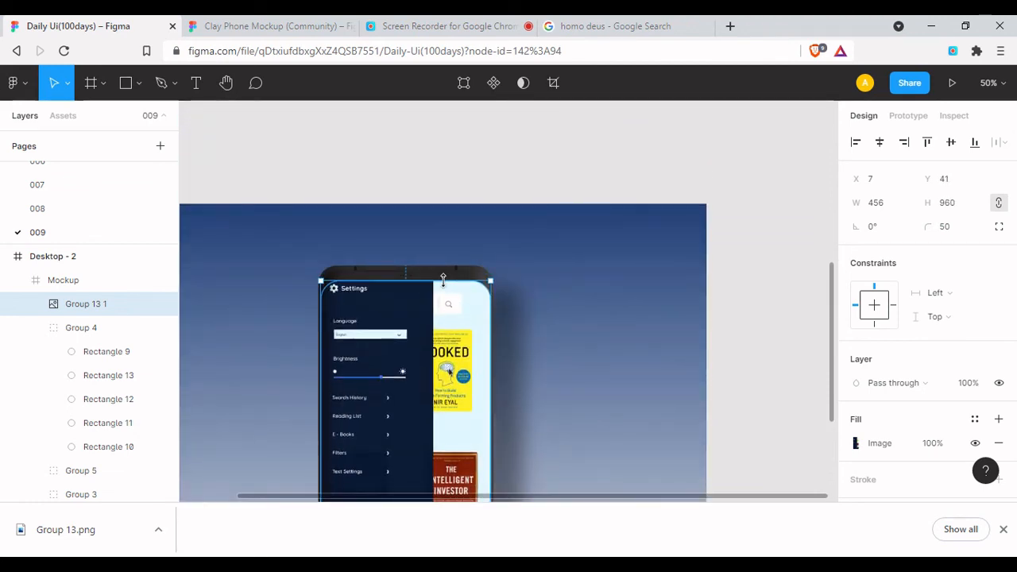
pyautogui.click(530, 328)
pyautogui.scroll(3, 457, 370)
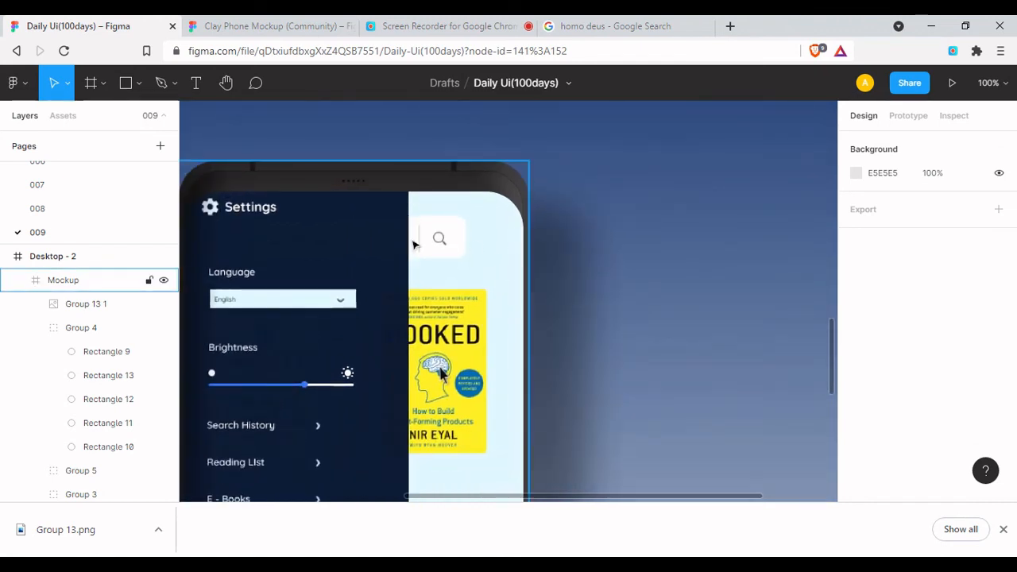
pyautogui.click(413, 244)
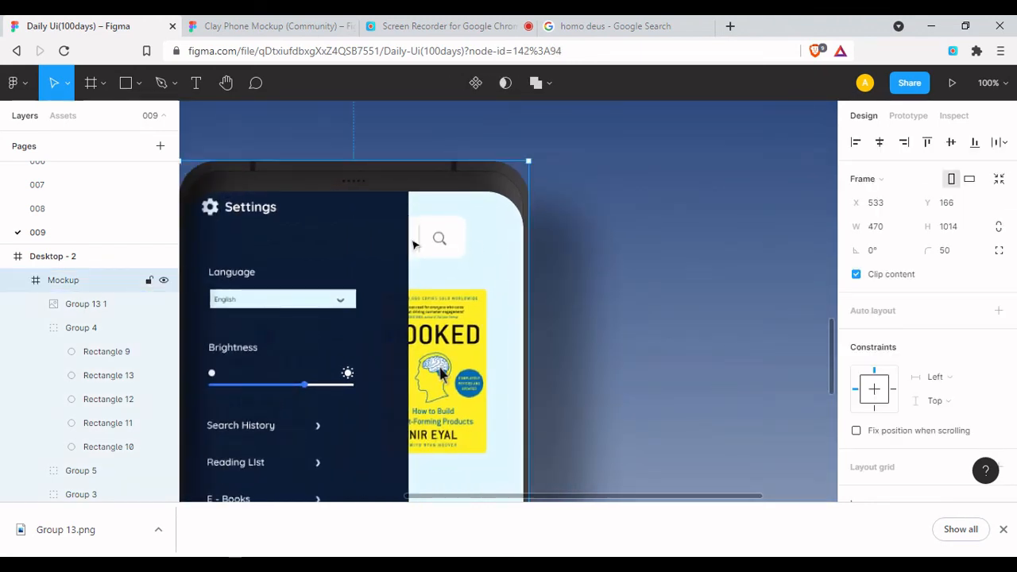
pyautogui.click(413, 244)
pyautogui.moveTo(421, 193); pyautogui.dragTo(425, 166)
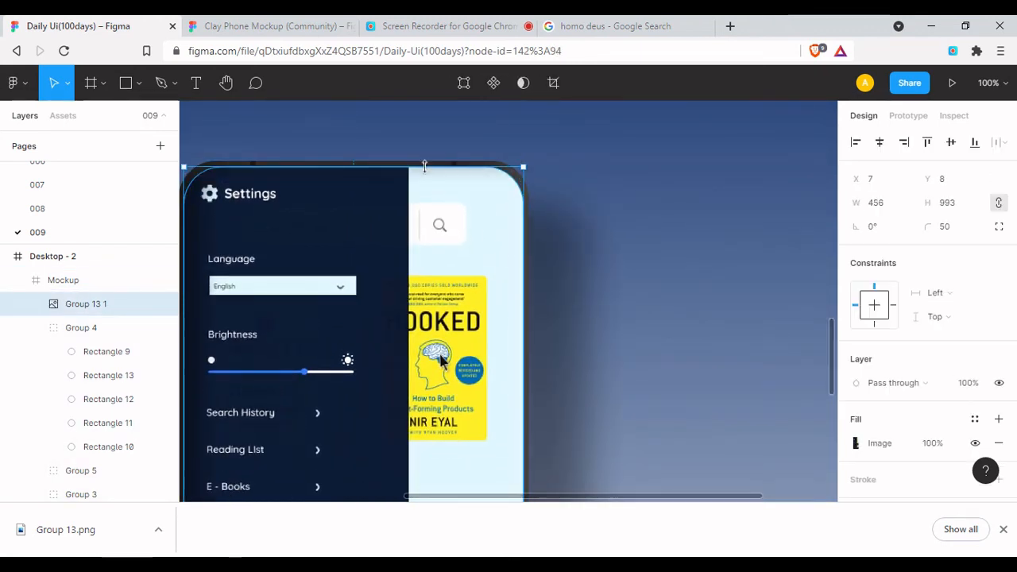
pyautogui.scroll(-1, 512, 192)
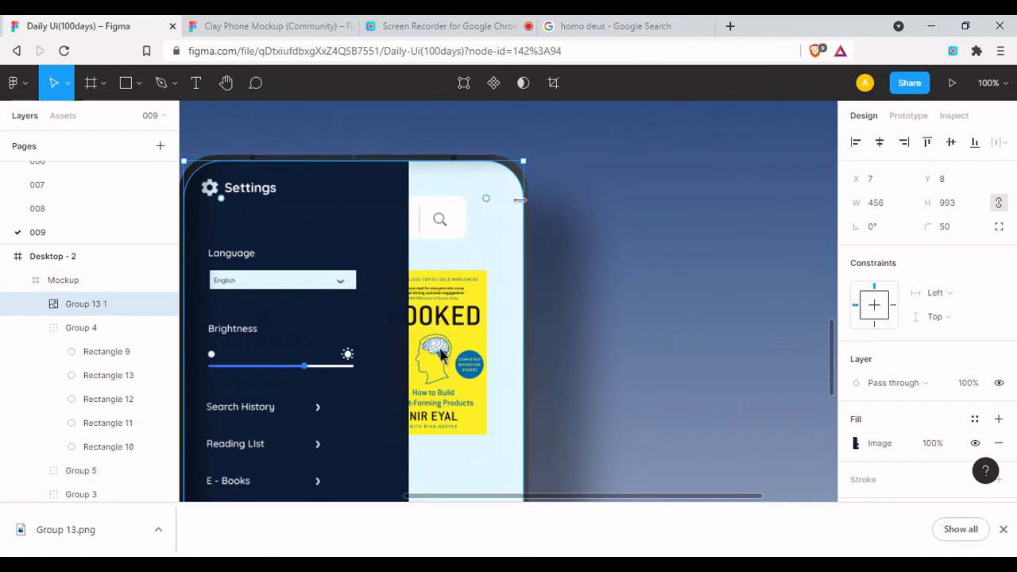
pyautogui.moveTo(522, 202)
pyautogui.mouseDown()
pyautogui.moveTo(510, 205)
pyautogui.moveTo(526, 206)
pyautogui.mouseUp()
pyautogui.moveTo(456, 163); pyautogui.dragTo(484, 166)
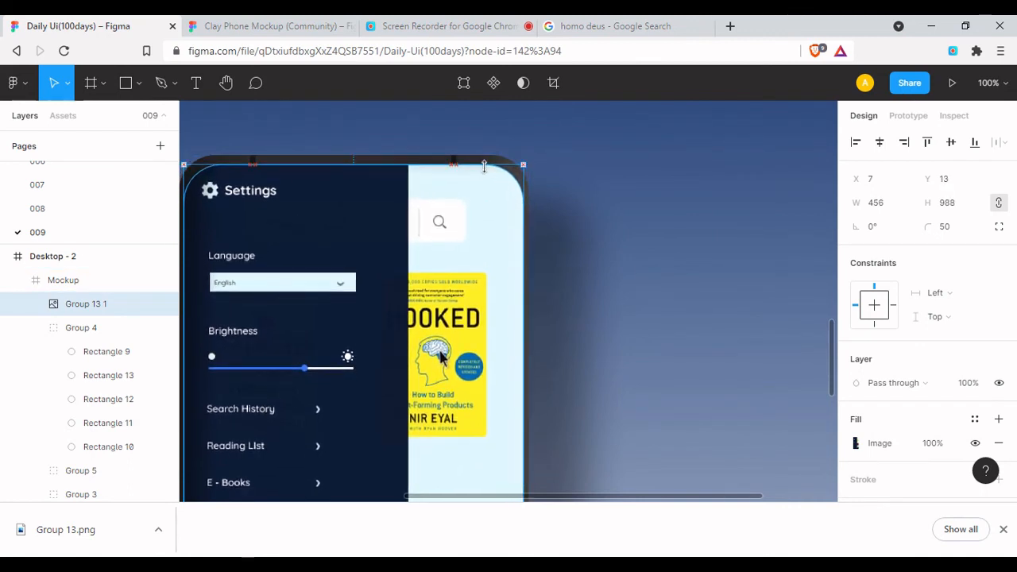
pyautogui.click(641, 244)
# Check the screen image's fit along the phone's edges and wrap the phone mockup in a new frame
pyautogui.moveTo(481, 319); pyautogui.dragTo(545, 278)
pyautogui.scroll(-6, 544, 277)
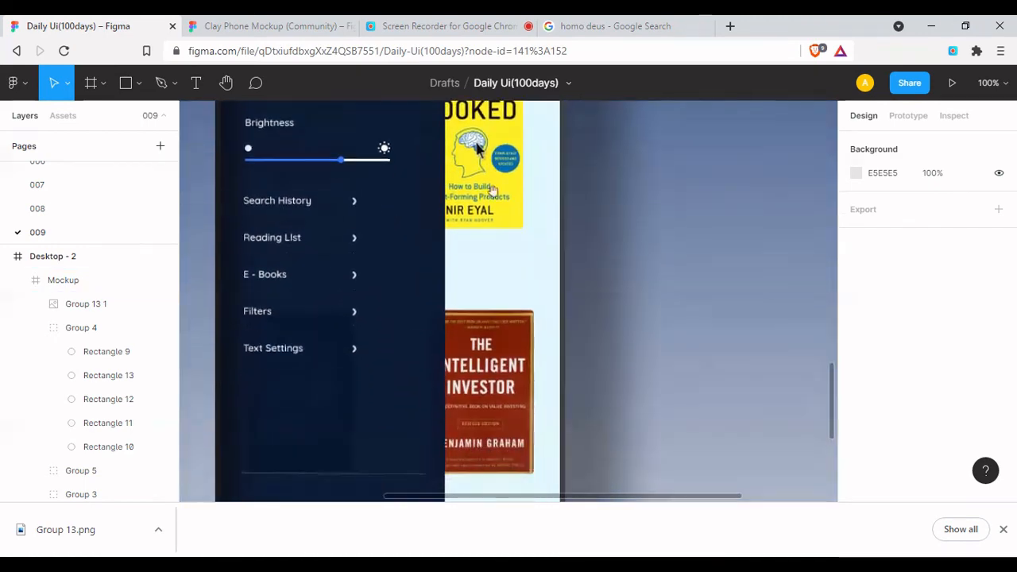
pyautogui.scroll(6, 638, 333)
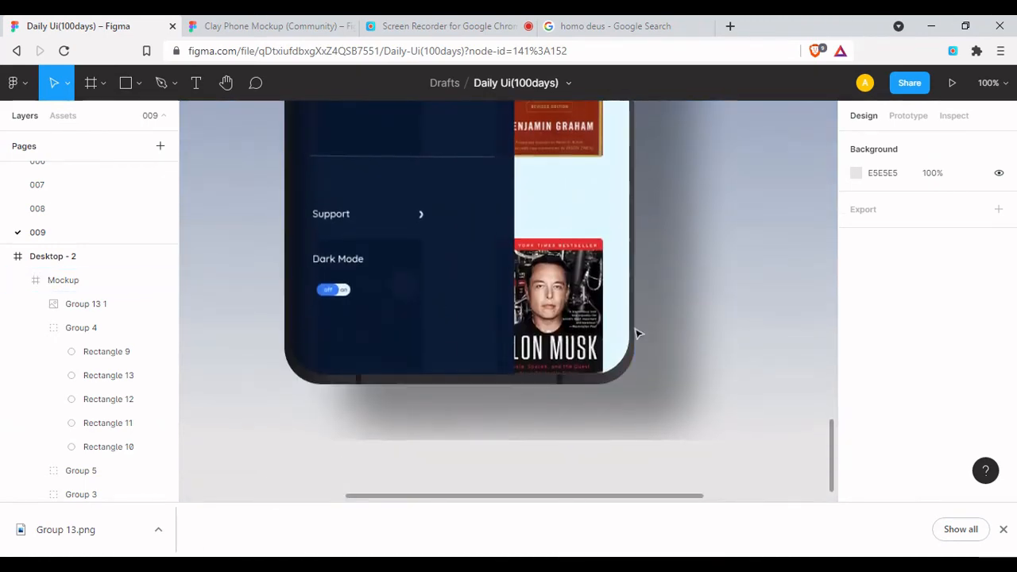
pyautogui.press('-')
pyautogui.press('-')
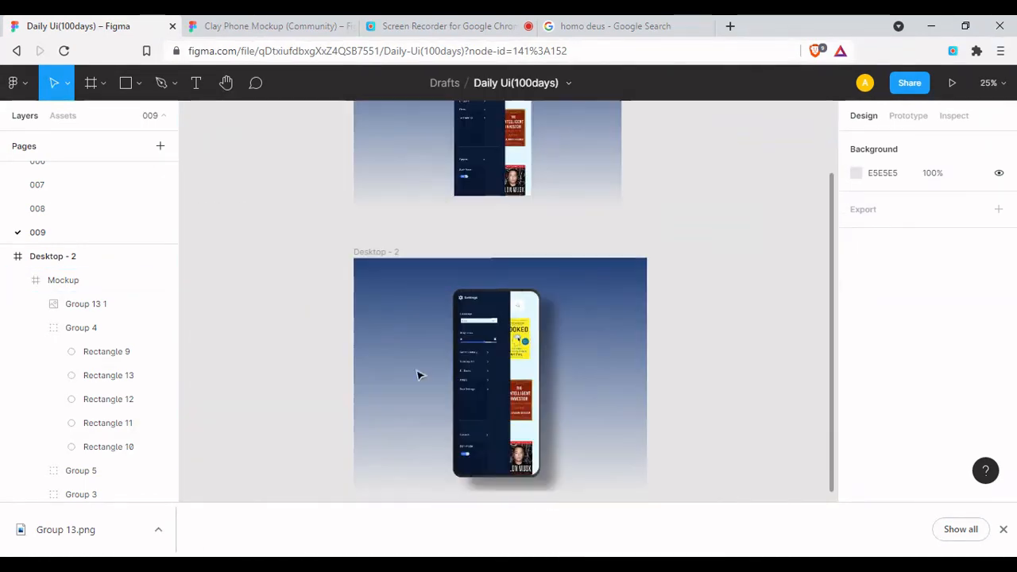
pyautogui.click(477, 334)
pyautogui.scroll(-3, 546, 472)
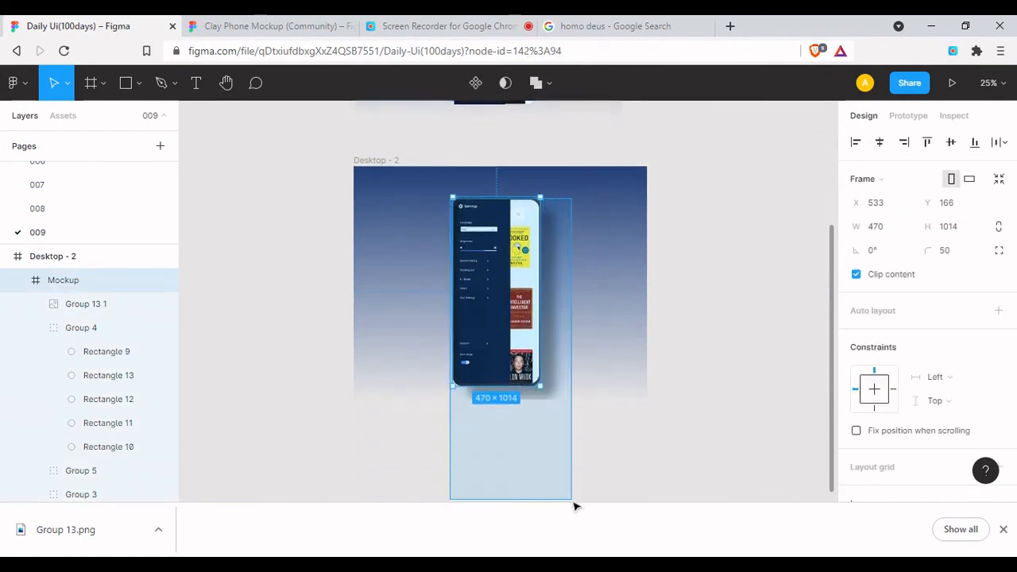
pyautogui.rightClick(521, 229)
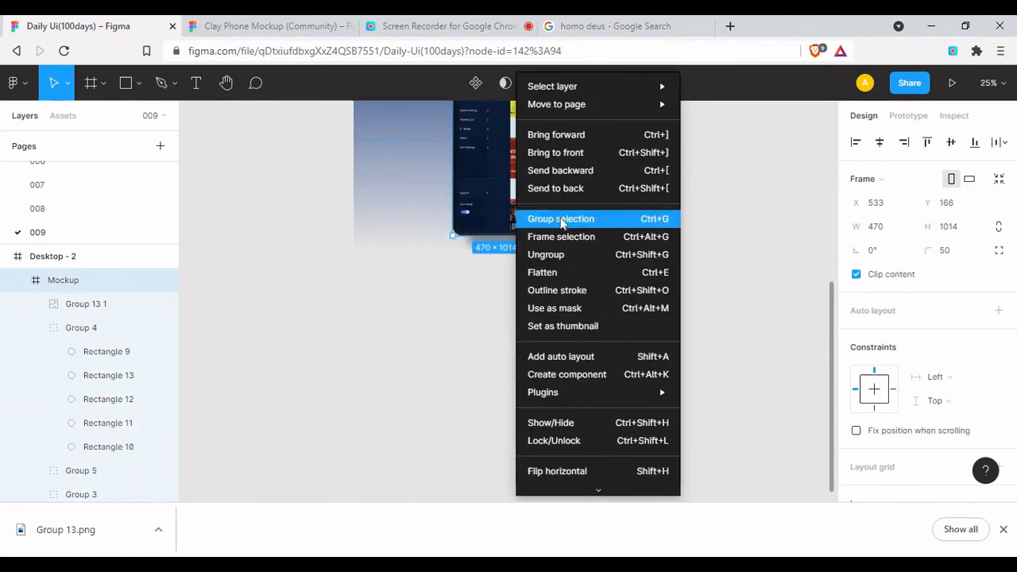
pyautogui.click(528, 237)
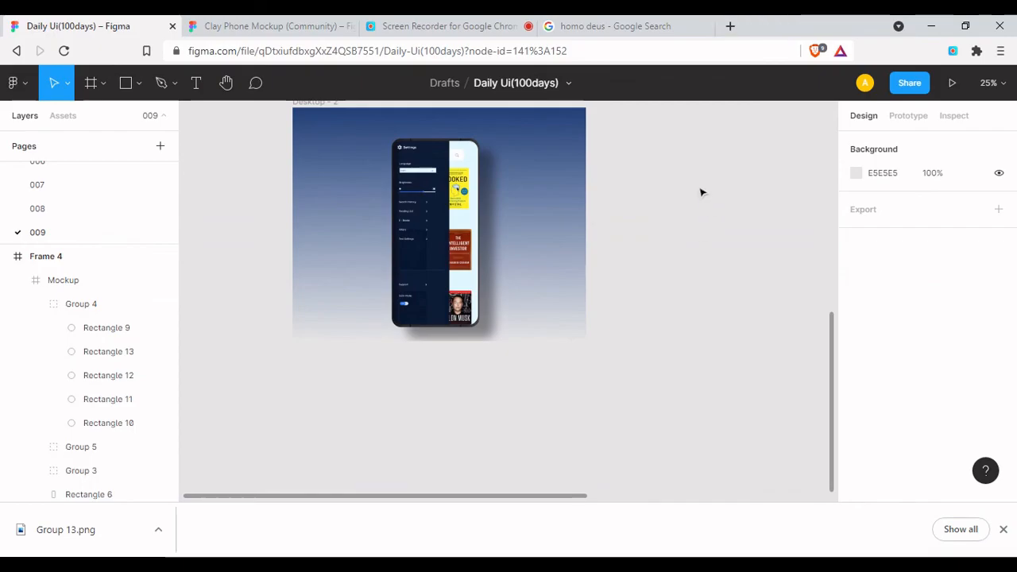